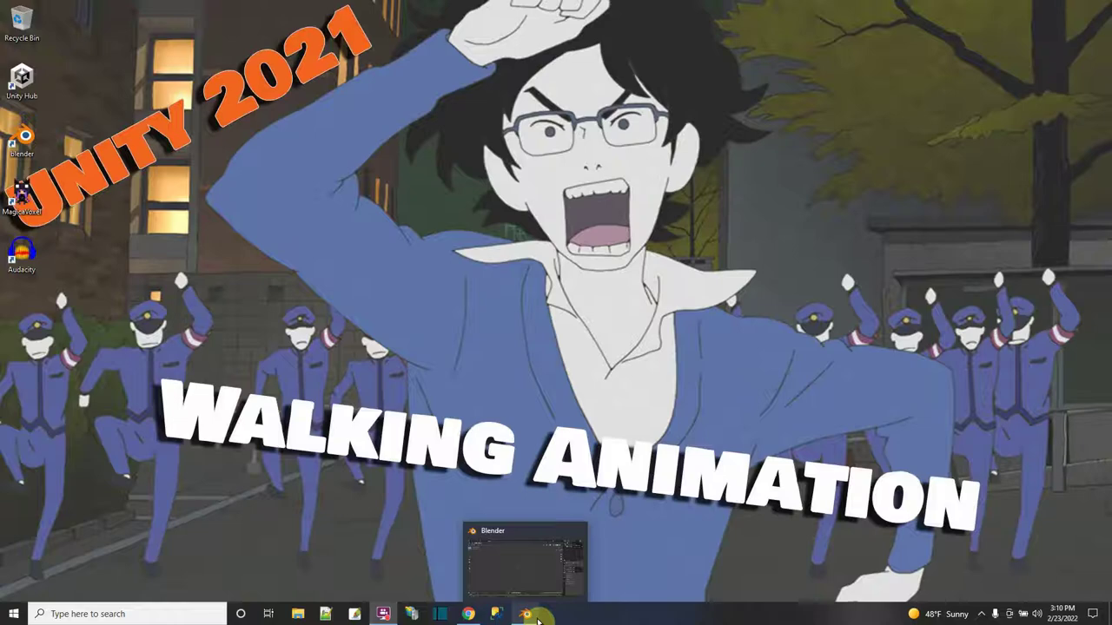
Restore the Blender window from the taskbar and maximize it.
left_click(537, 619)
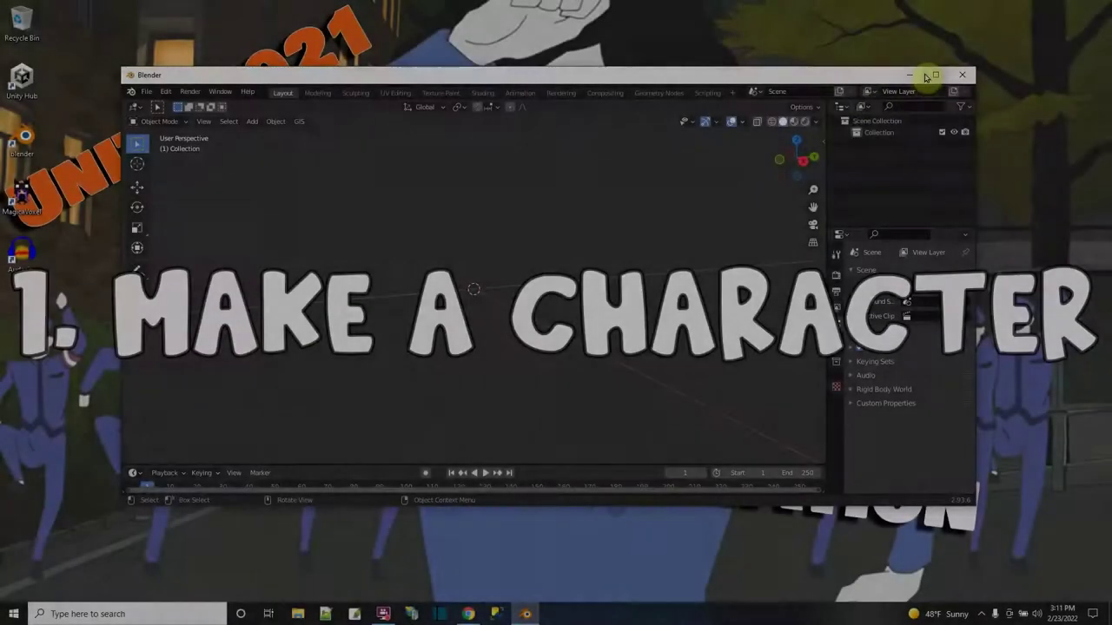
left_click(929, 76)
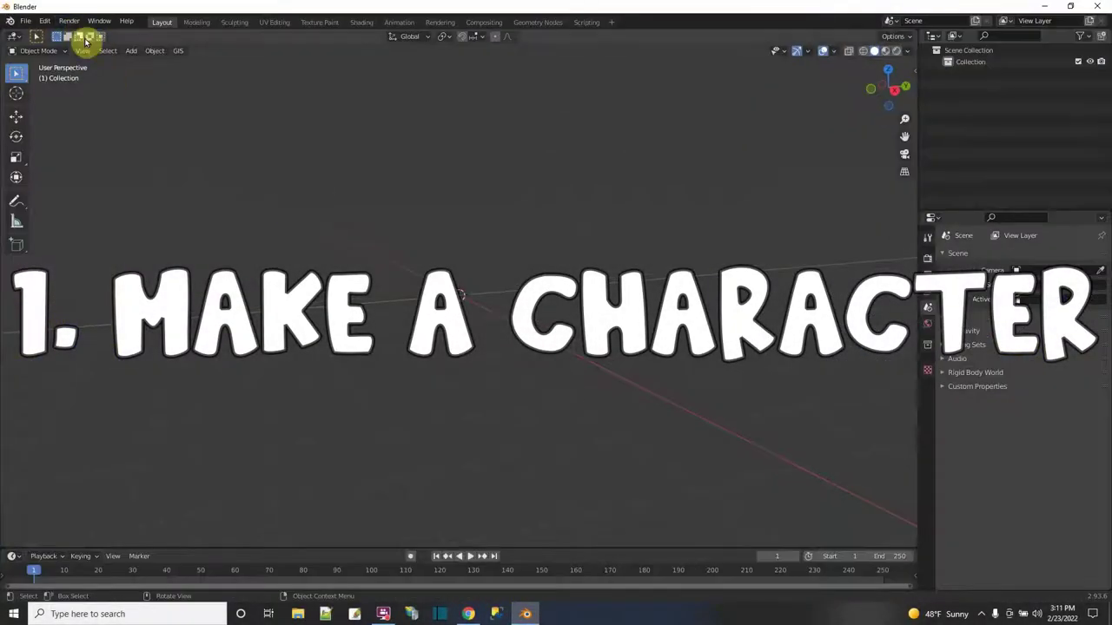
Add a cube mesh to the scene and switch to Edit Mode.
left_click(135, 54)
mouse_move(147, 67)
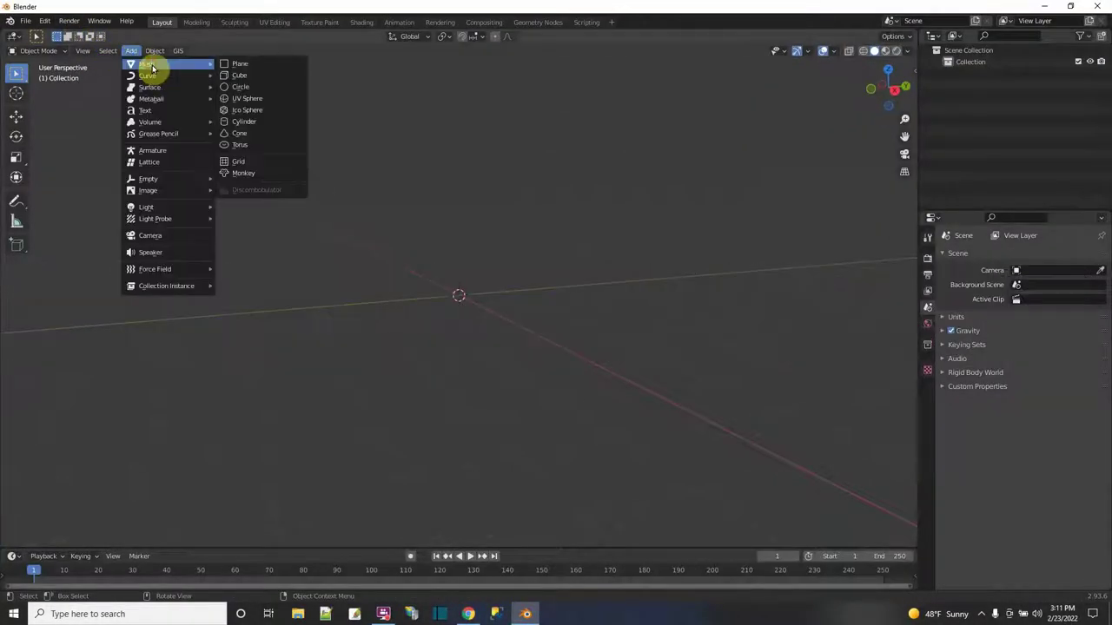
left_click(228, 75)
left_click(39, 51)
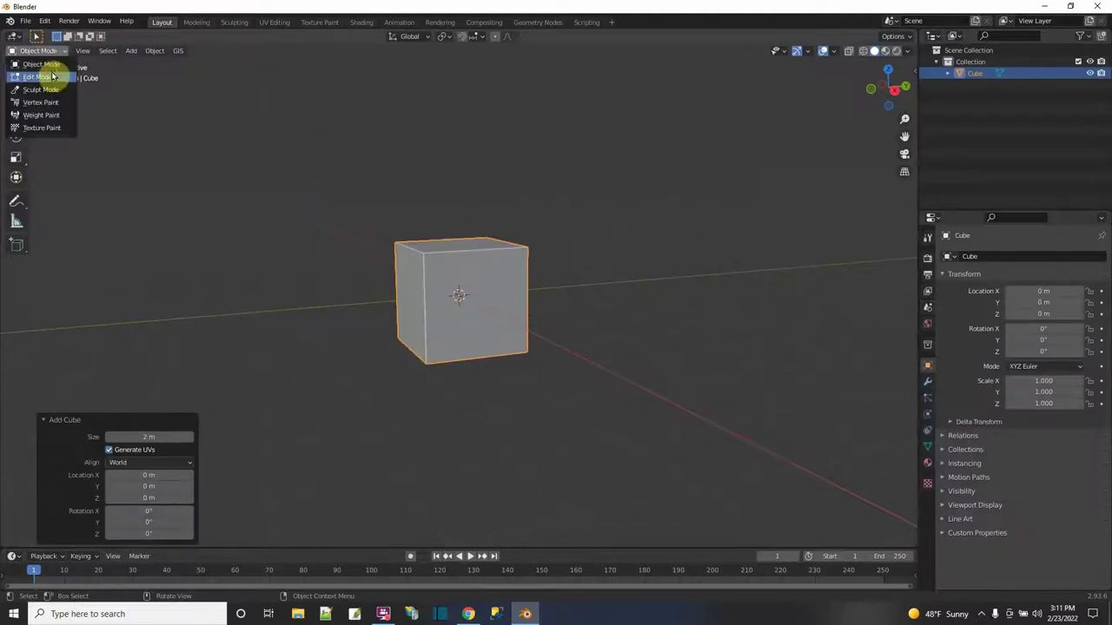
left_click(52, 76)
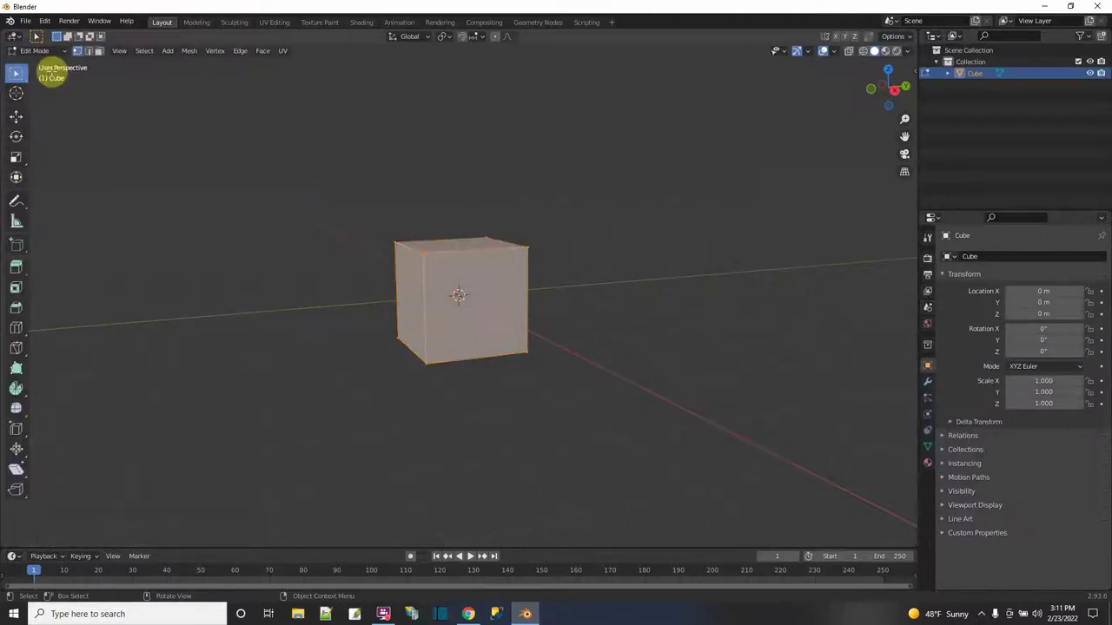
Place a single loop cut through the middle of the cube.
left_click(17, 327)
middle_click_drag(376, 334, 377, 454)
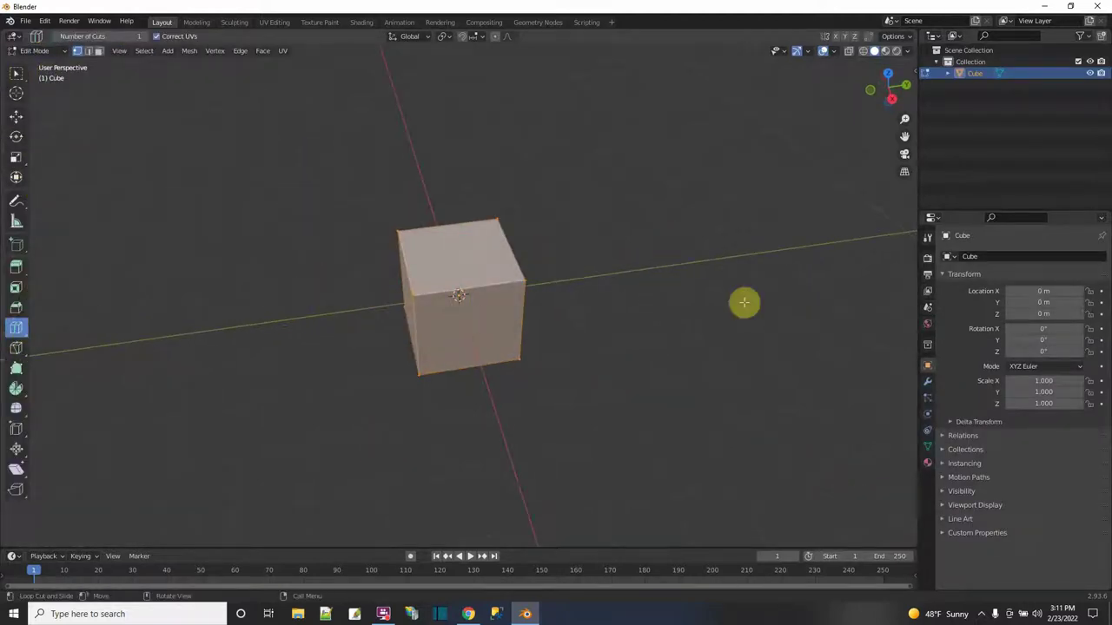
left_click_drag(866, 87, 445, 295)
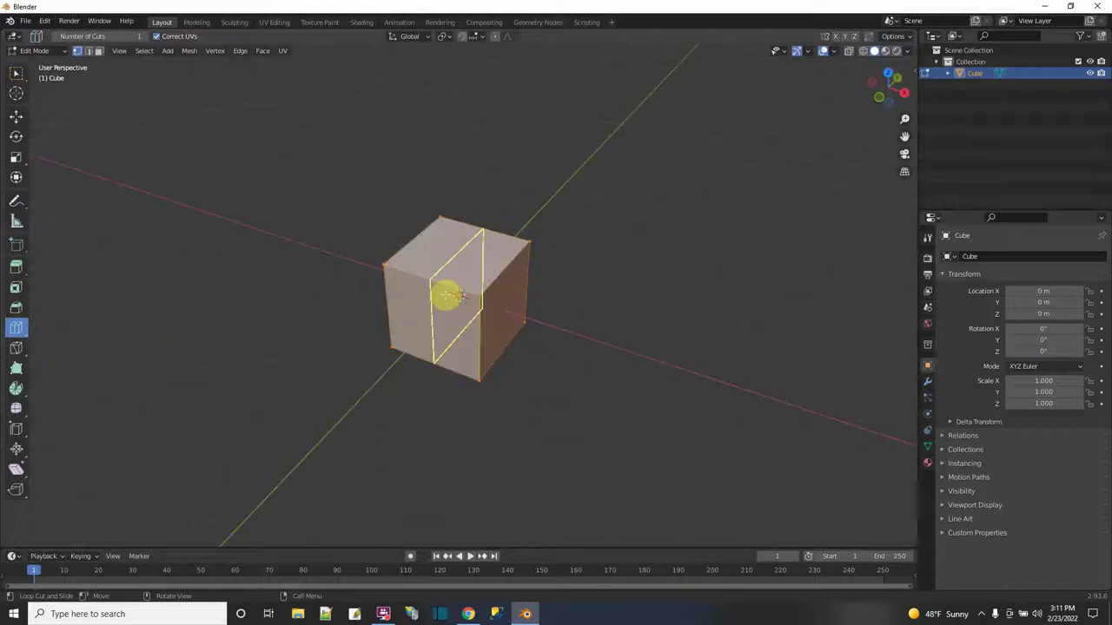
left_click(446, 296)
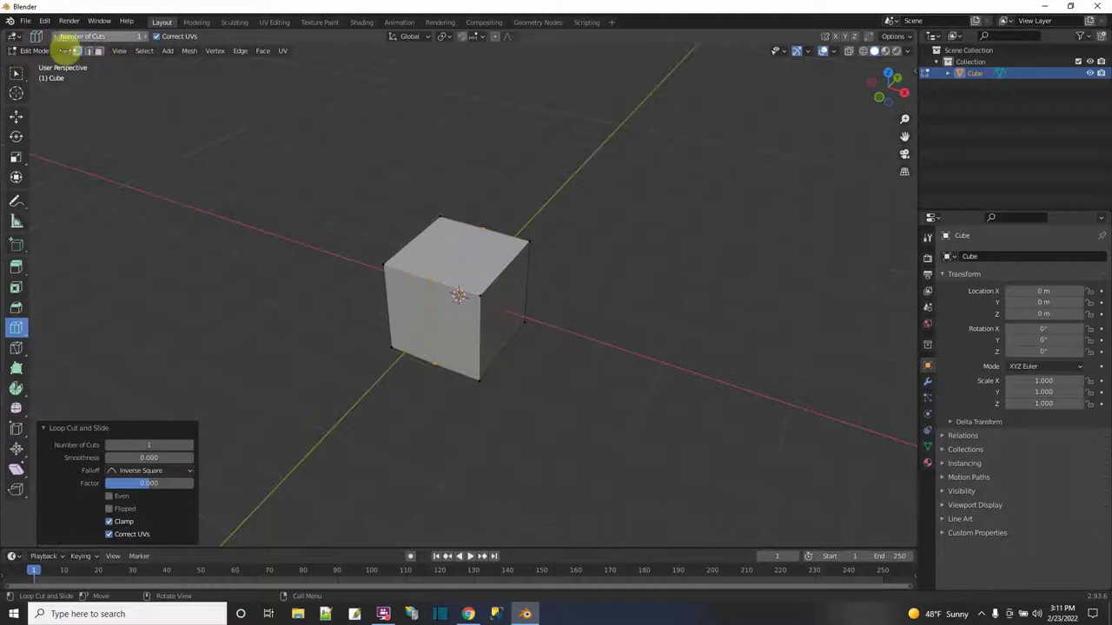
With X-ray on, box-select the cube's left-half vertices and delete them.
left_click(849, 52)
middle_click_drag(660, 305, 724, 333)
key("w")
left_click_drag(202, 167, 405, 376)
right_click(373, 496)
left_click(365, 576)
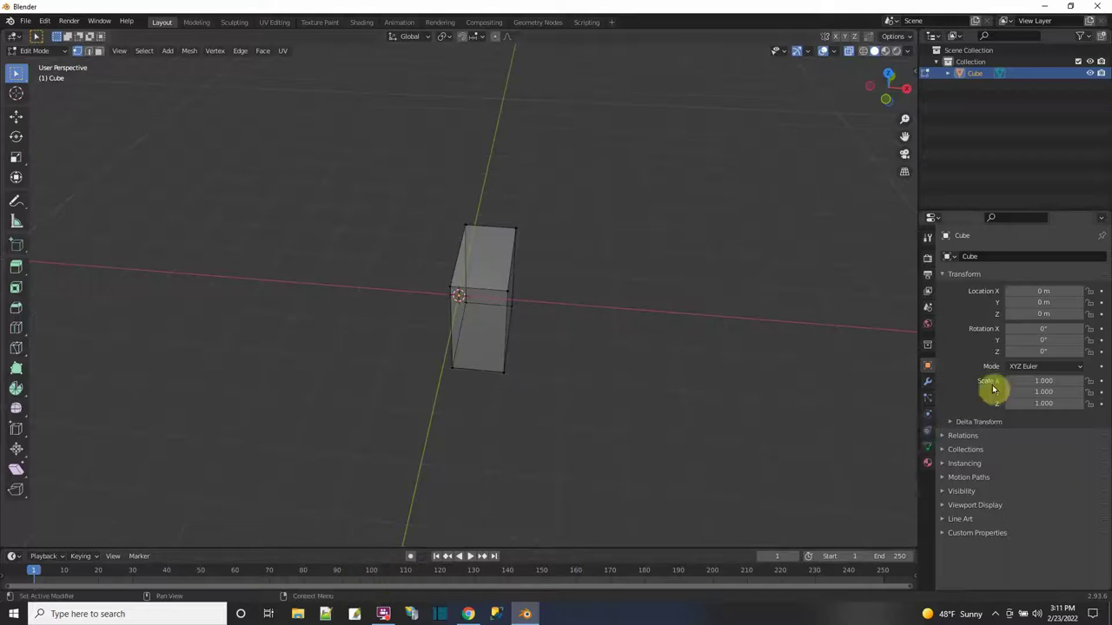
Add a Mirror modifier to the half cube and turn X-ray off.
left_click(926, 382)
left_click(963, 257)
left_click(878, 393)
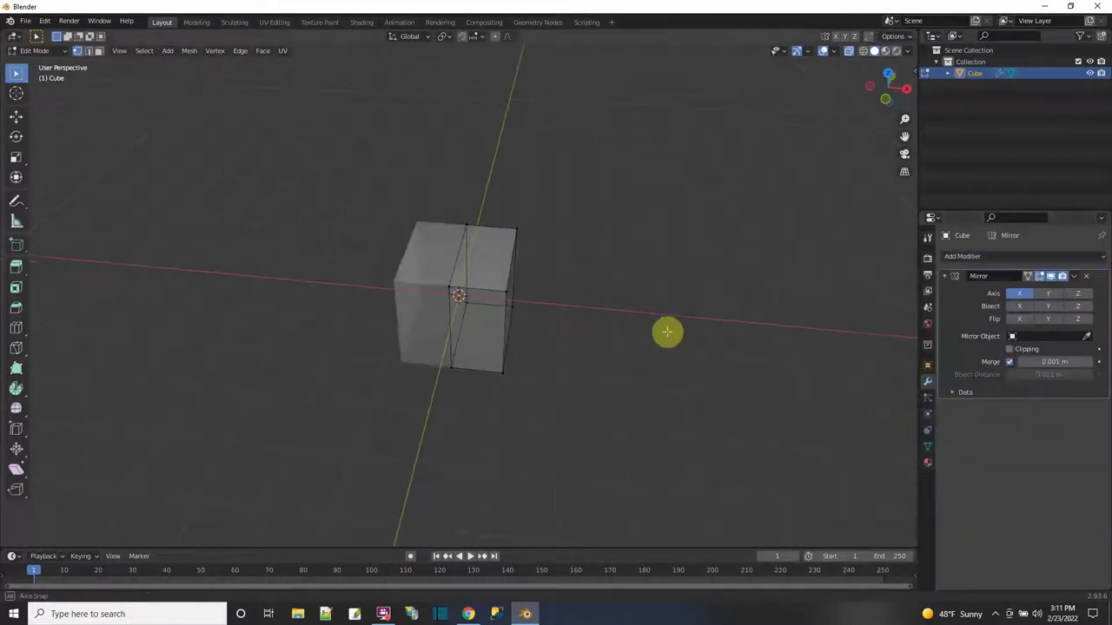
middle_click_drag(667, 331, 660, 325)
left_click(849, 53)
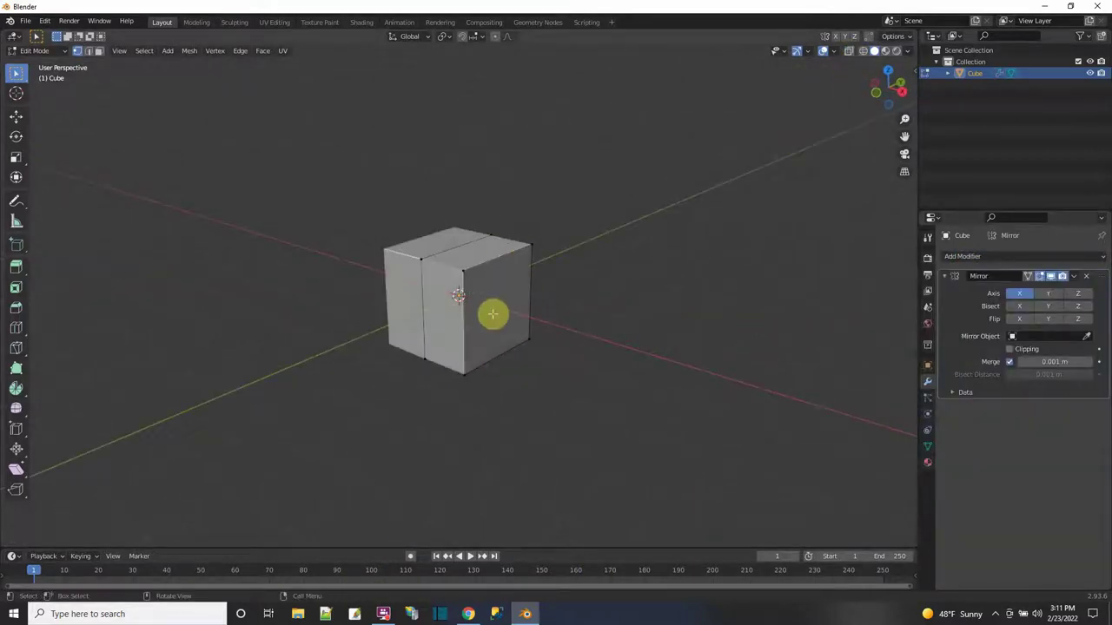
Add several vertical and horizontal loop cuts, sliding them off-centre.
left_click(15, 331)
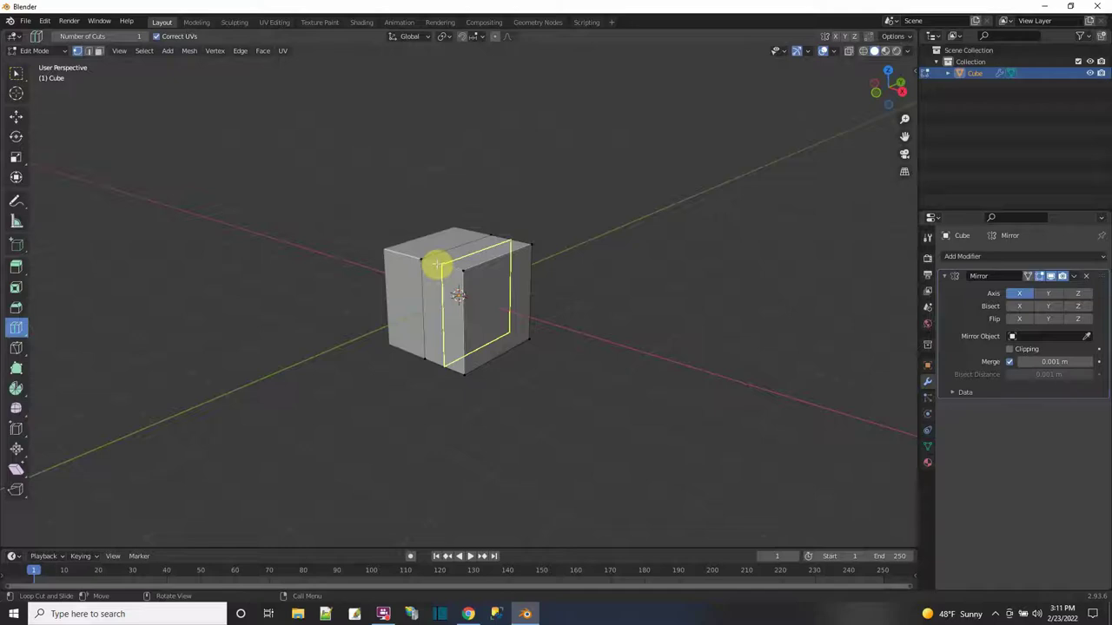
left_click_drag(435, 270, 426, 259)
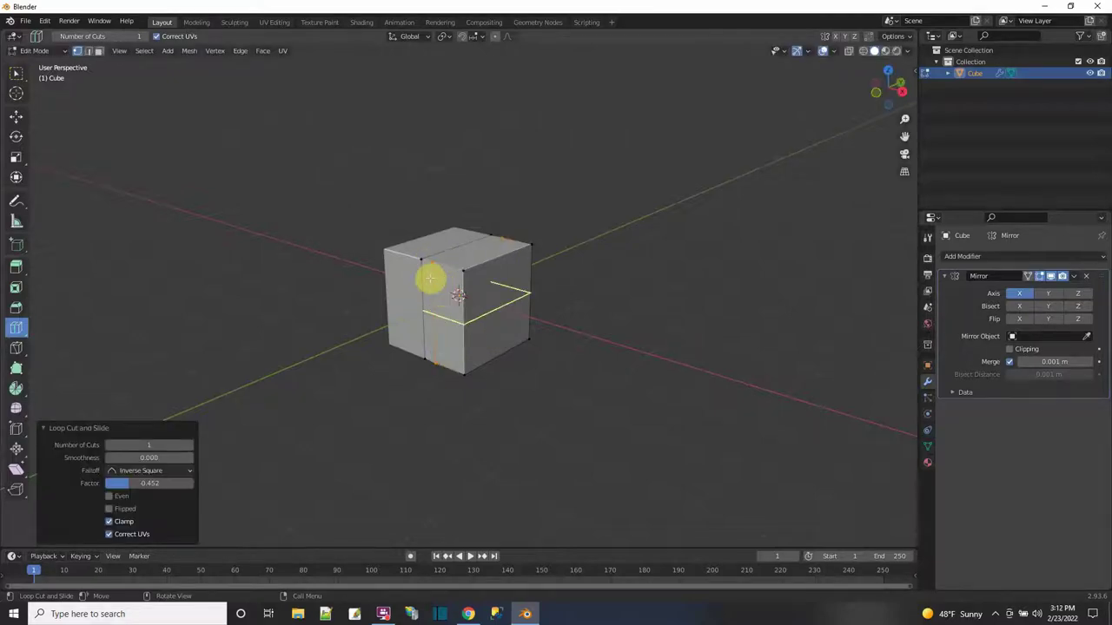
left_click_drag(457, 295, 457, 296)
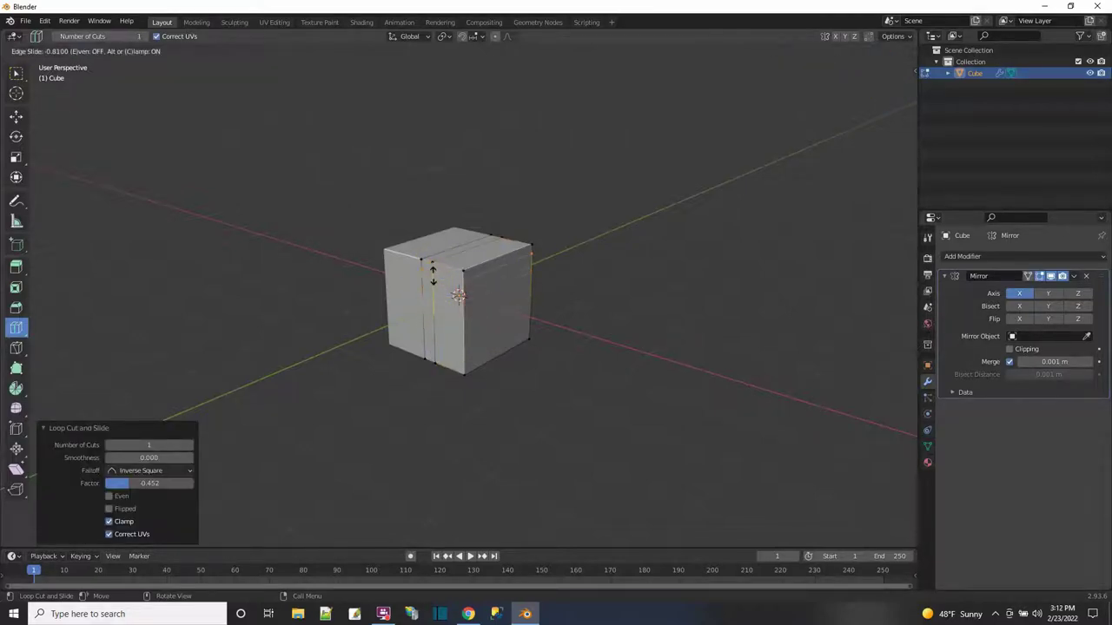
left_click(433, 276)
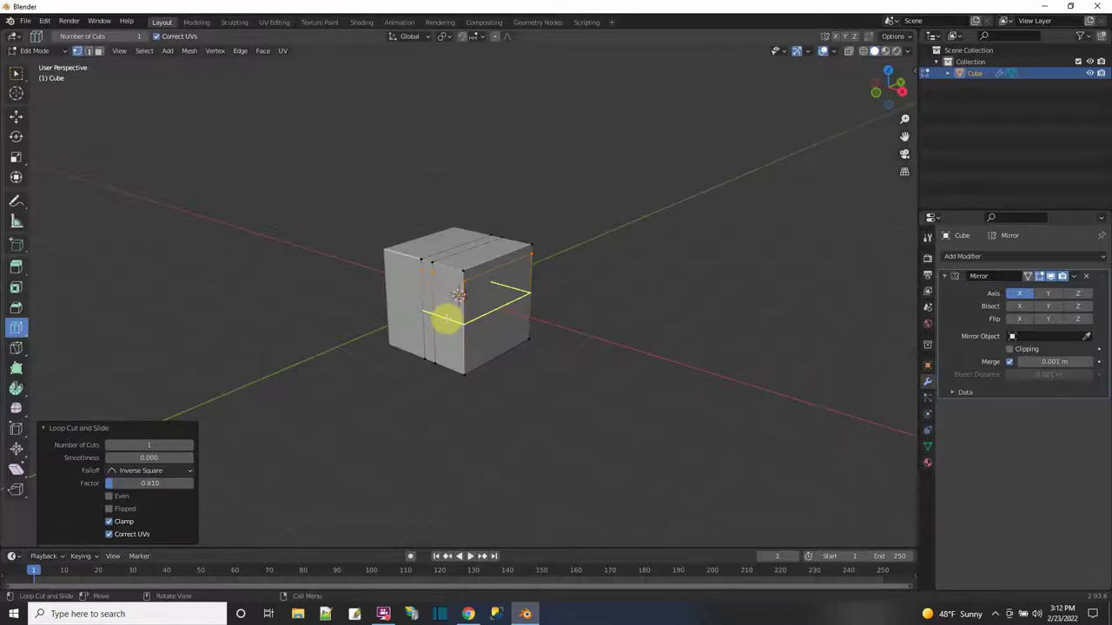
left_click(457, 295)
left_click(458, 296)
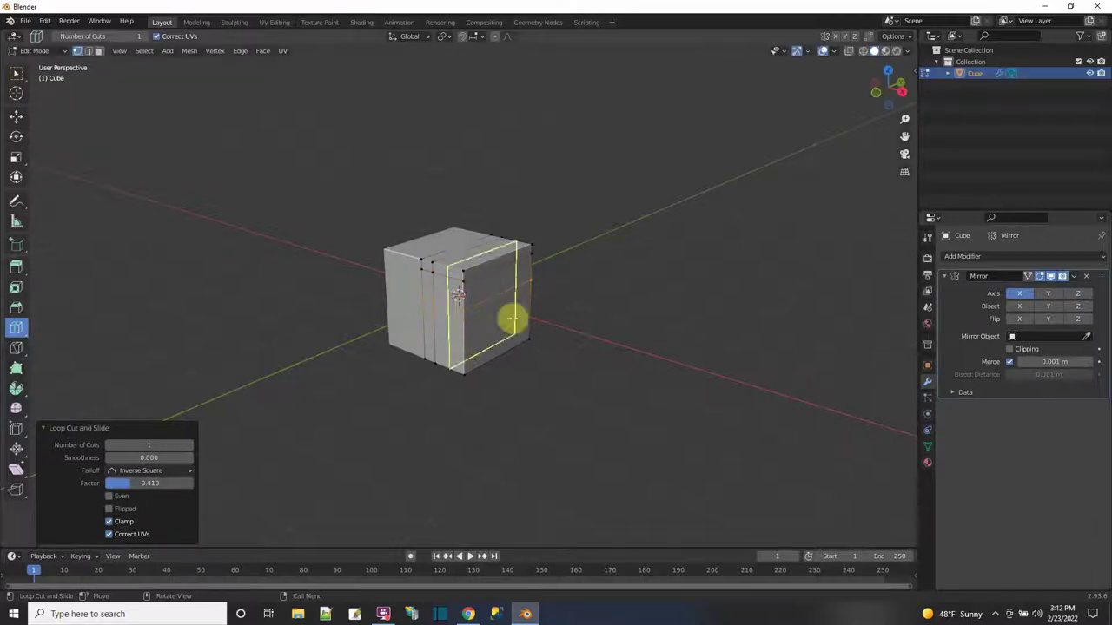
left_click(458, 295)
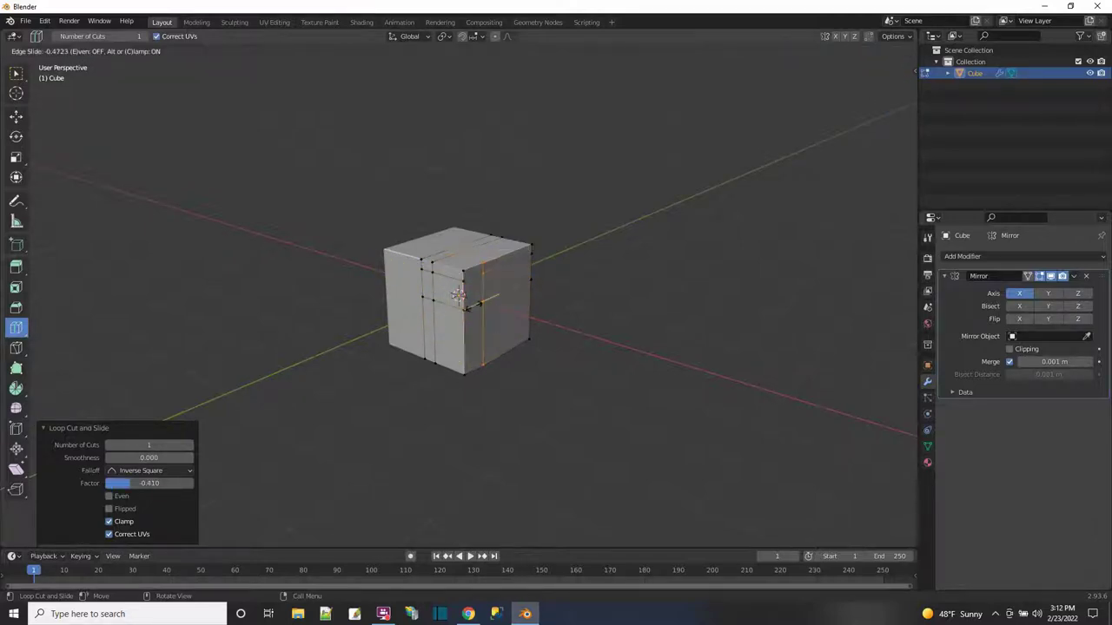
left_click(509, 318)
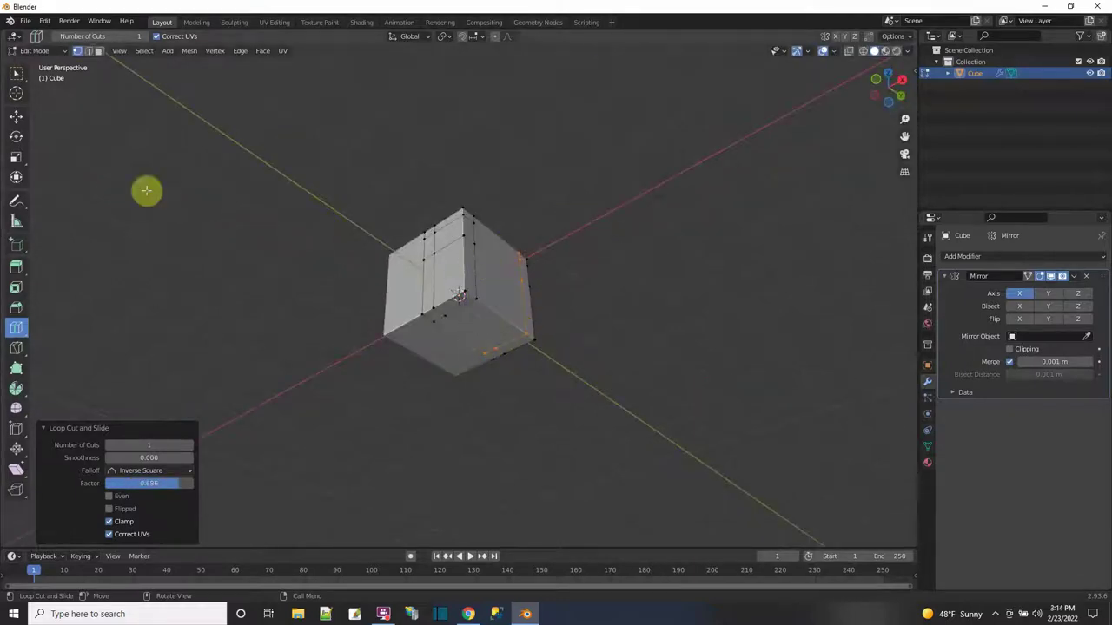
Select the cube's bottom faces and extrude them downward twice into legs.
left_click(20, 269)
left_click(487, 328)
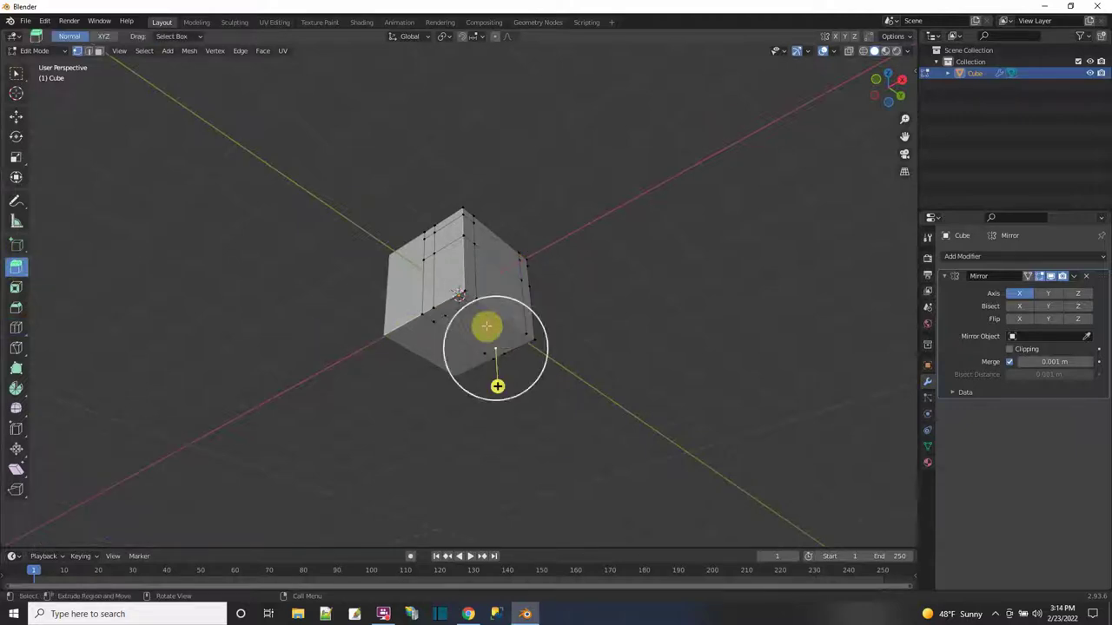
left_click(97, 53)
left_click(489, 323)
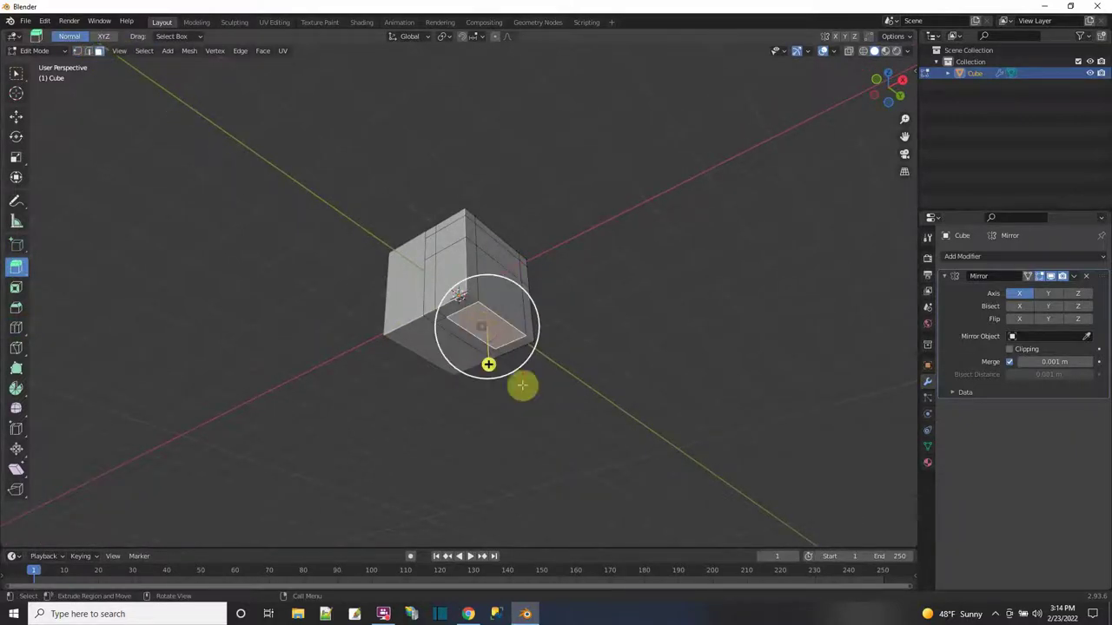
middle_click_drag(489, 362, 549, 430)
key("e")
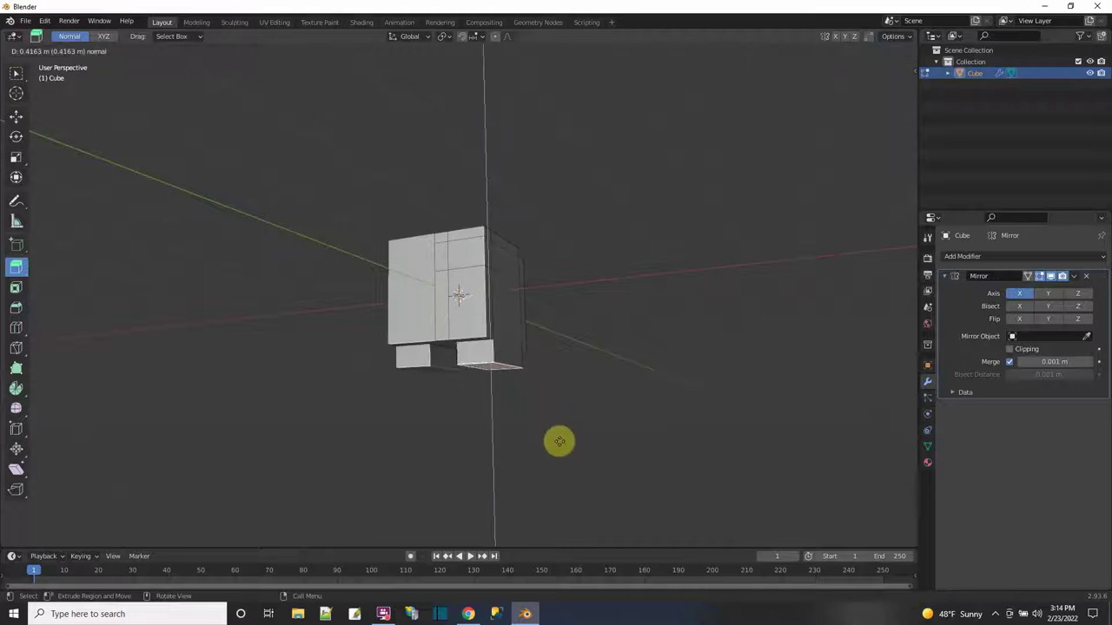
left_click(579, 489)
key("e")
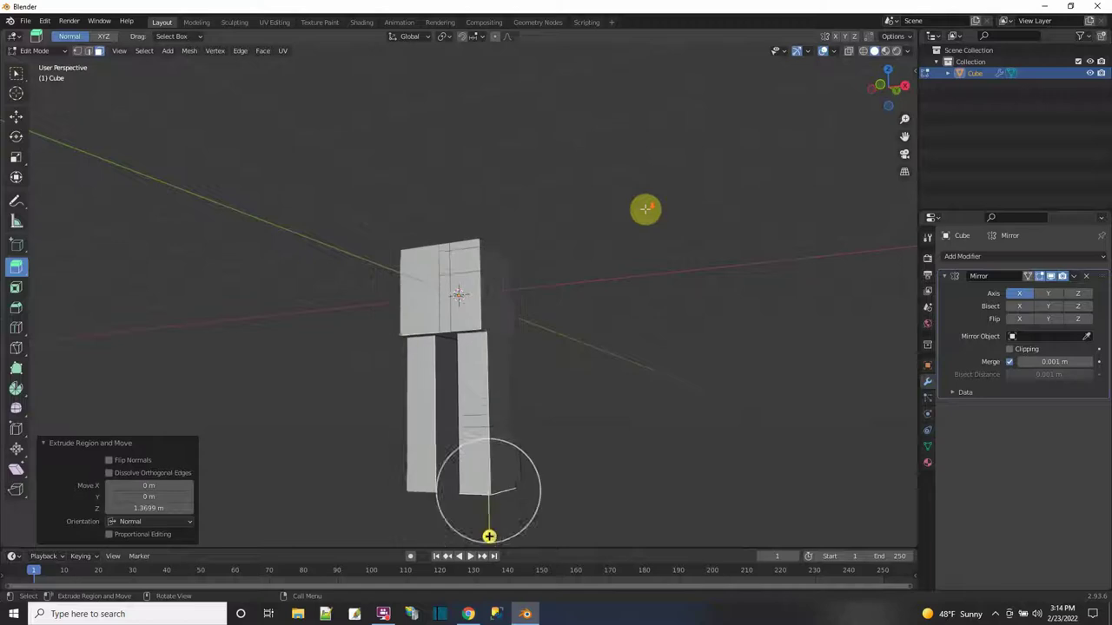
left_click(620, 266)
Select the leg bottoms and extrude small feet from them.
key("c")
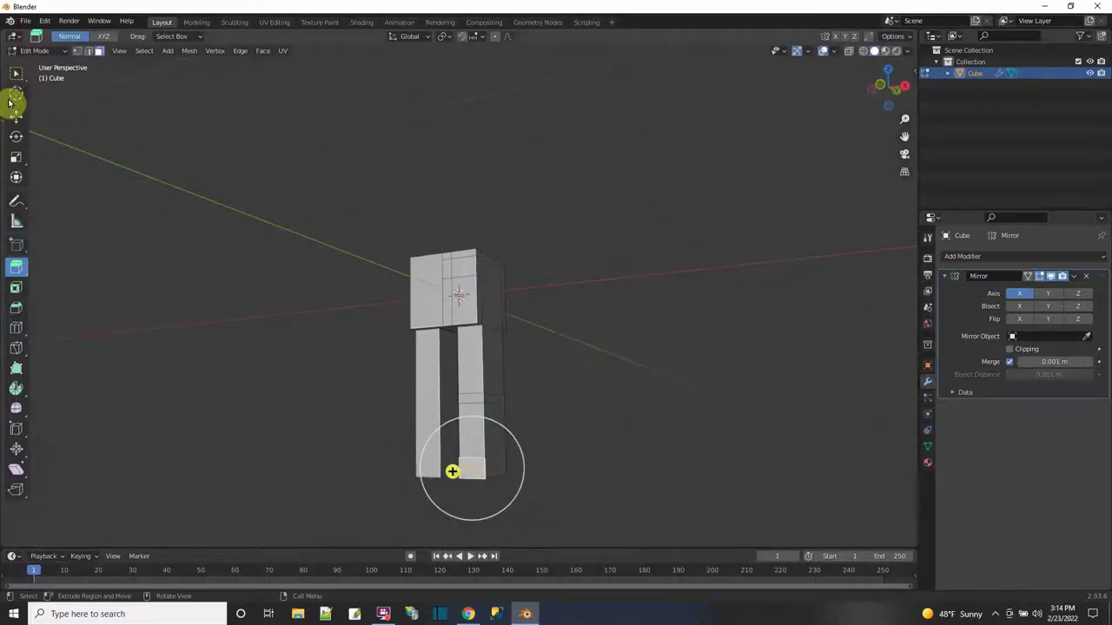
left_click(16, 75)
key("e")
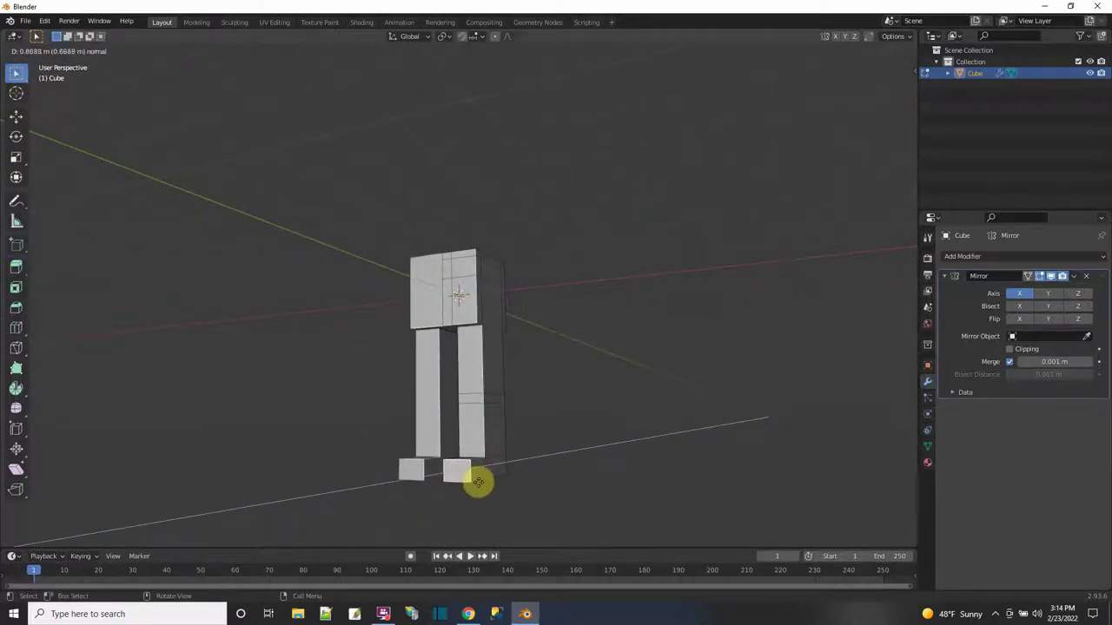
Finish the feet, then extrude a long arm sideways from the body in three segments.
left_click(479, 487)
middle_click_drag(478, 487, 490, 278)
left_click(490, 279)
key("e")
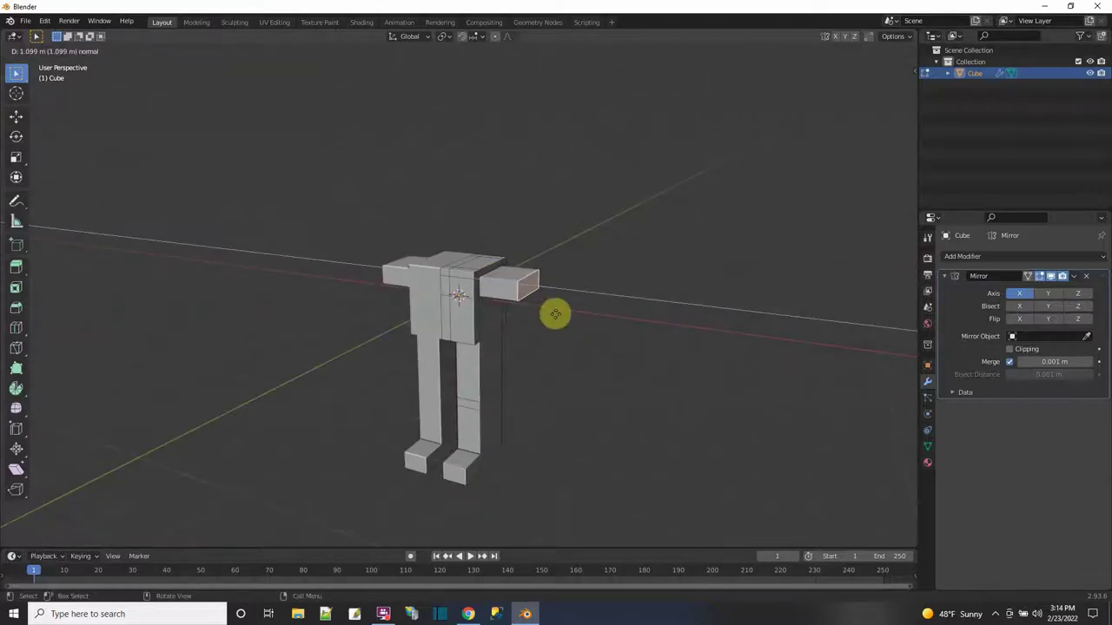
left_click(536, 311)
key("e")
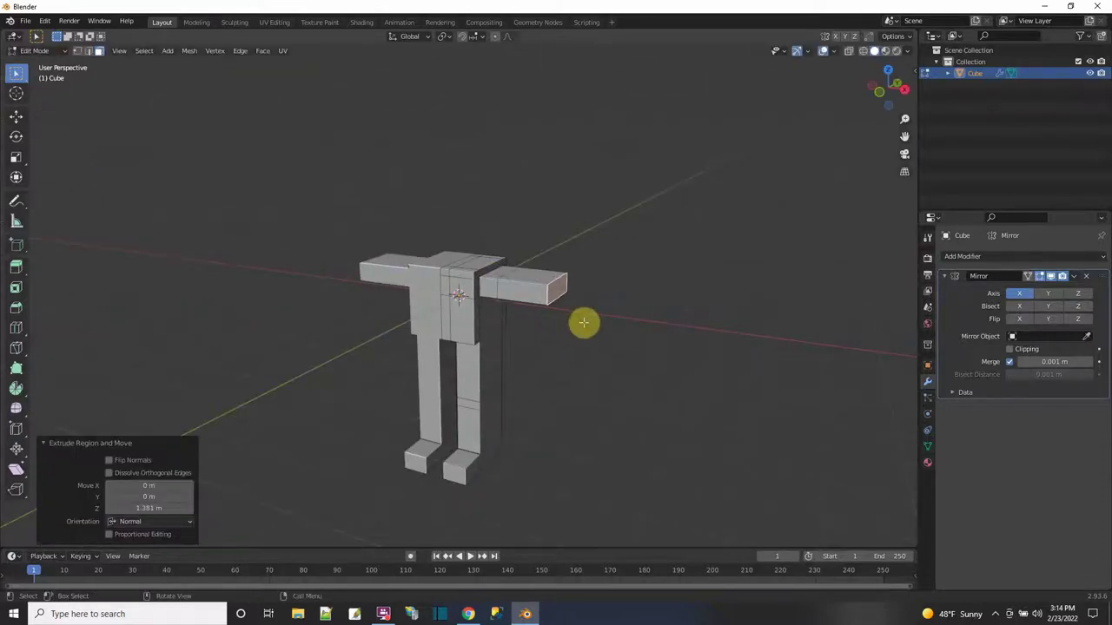
left_click(596, 324)
key("e")
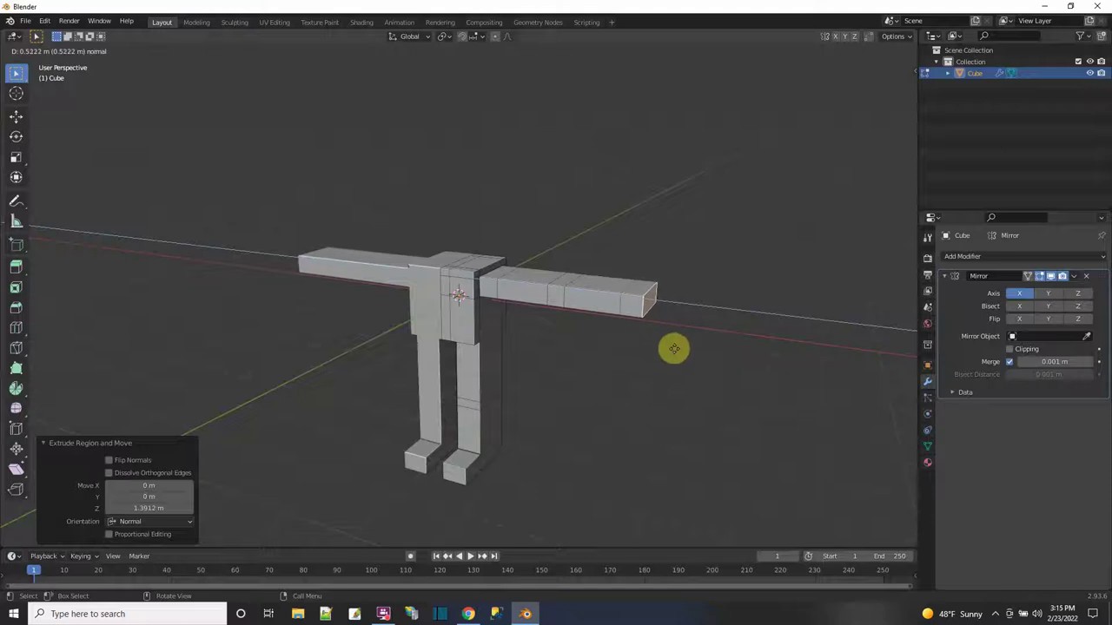
left_click(674, 348)
Extrude a short neck and then a head block up from the body's top face.
middle_click_drag(674, 349, 653, 392)
left_click(465, 260)
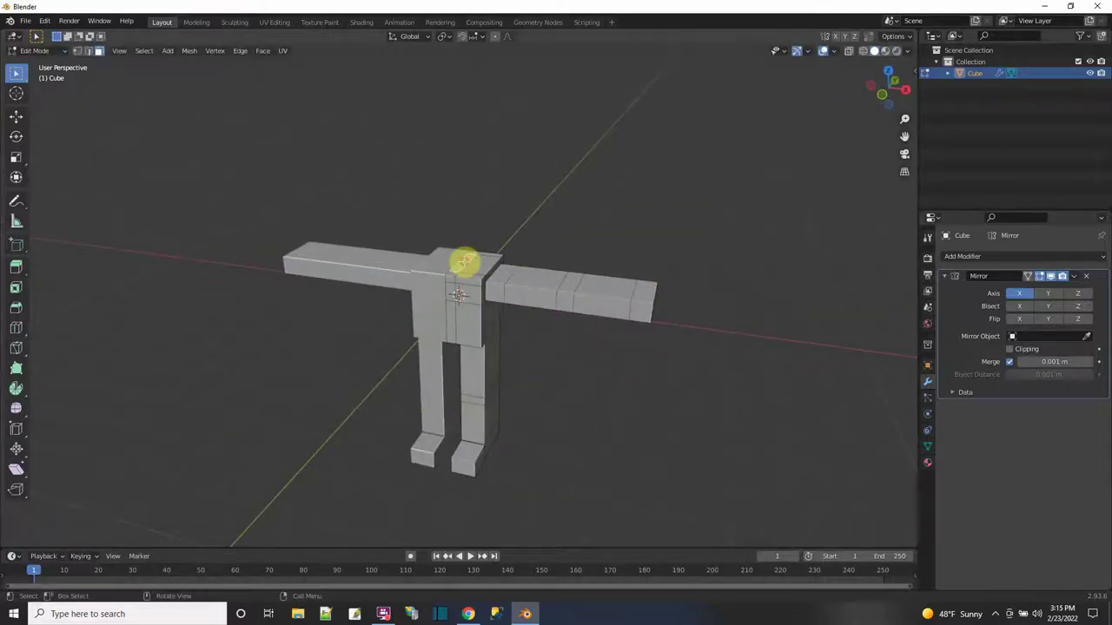
key("e")
left_click(469, 246)
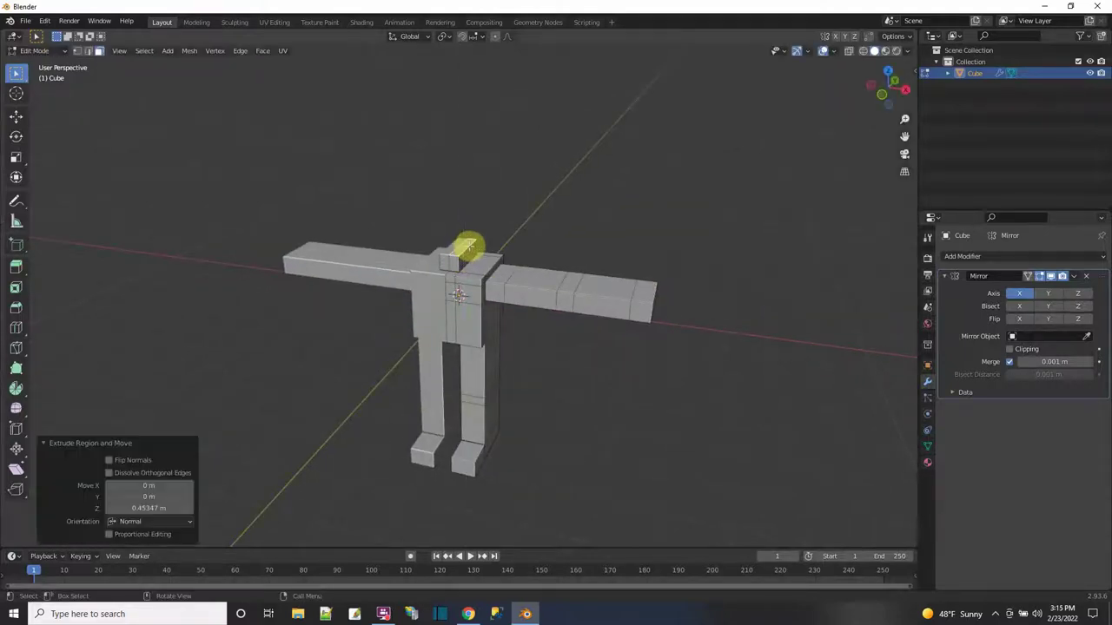
key("e")
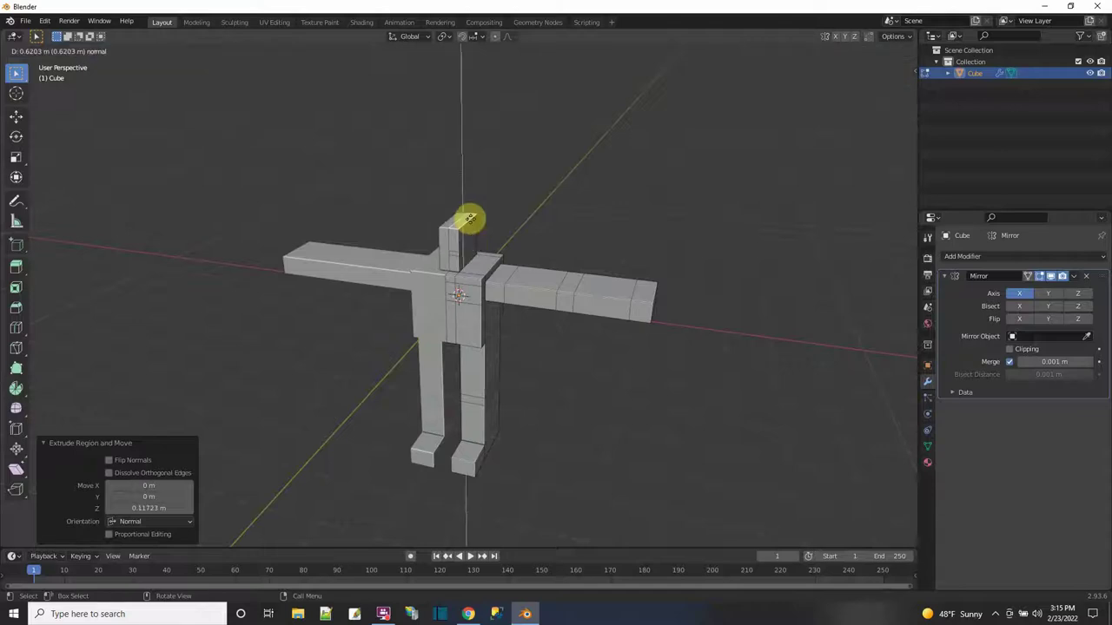
left_click(467, 218)
middle_click_drag(467, 219, 467, 247)
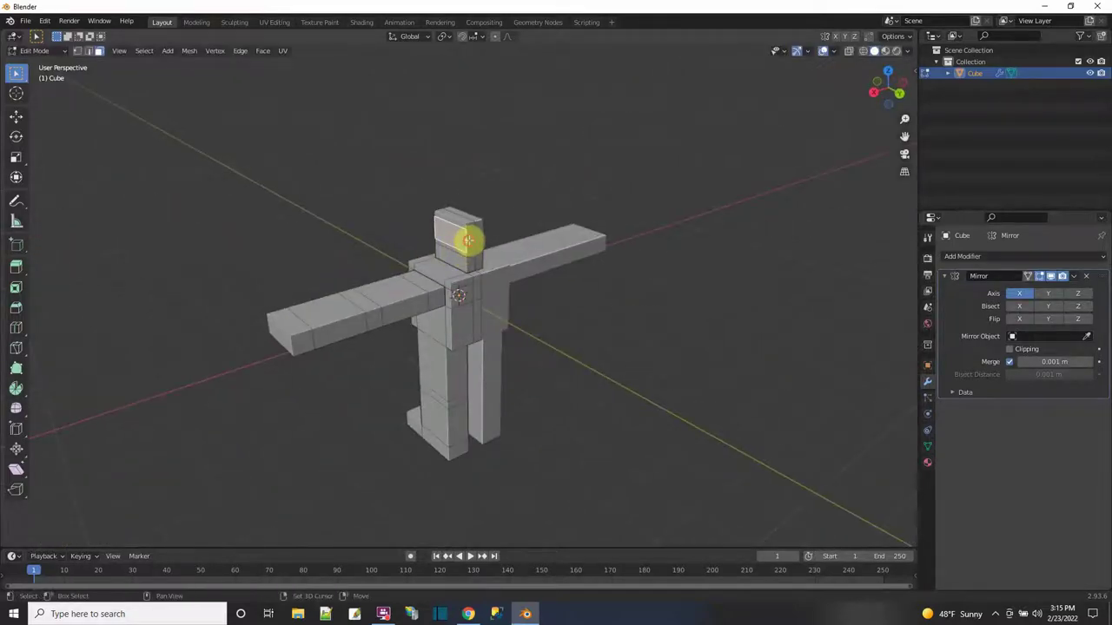
Scale the head wider sideways and deeper front-to-back.
middle_click_drag(506, 301, 564, 322)
left_click(16, 157)
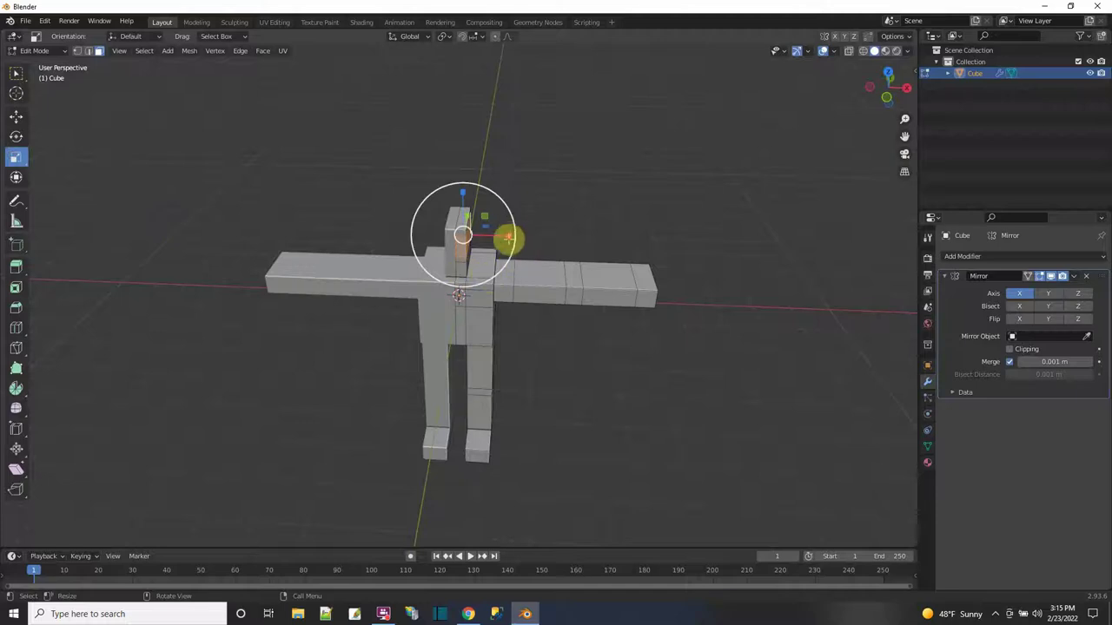
left_click_drag(509, 208, 645, 241)
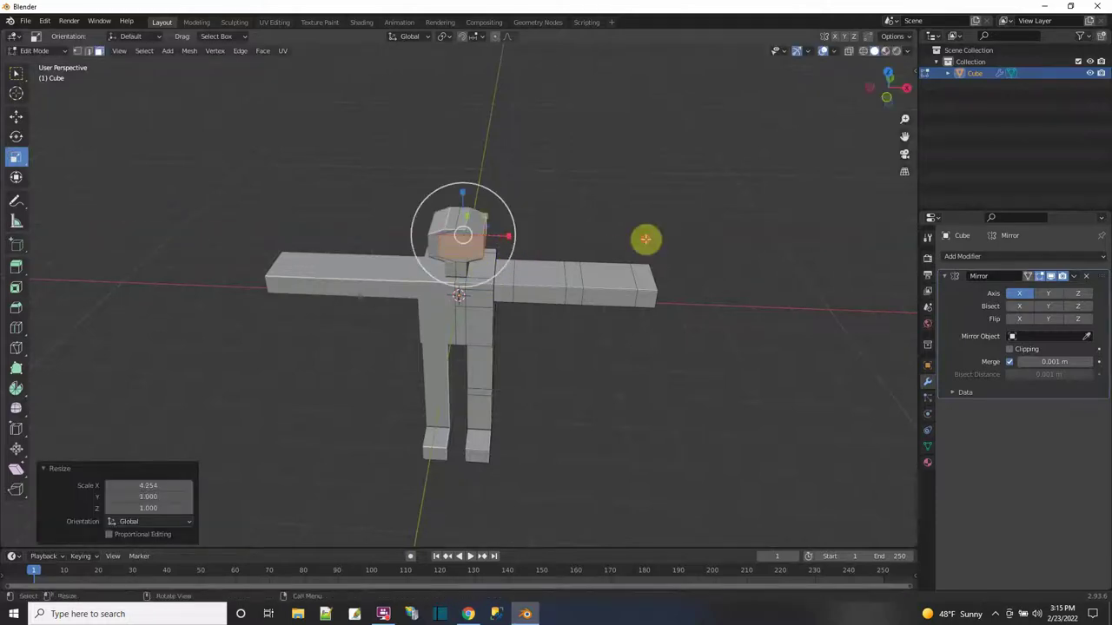
key("ctrl+z")
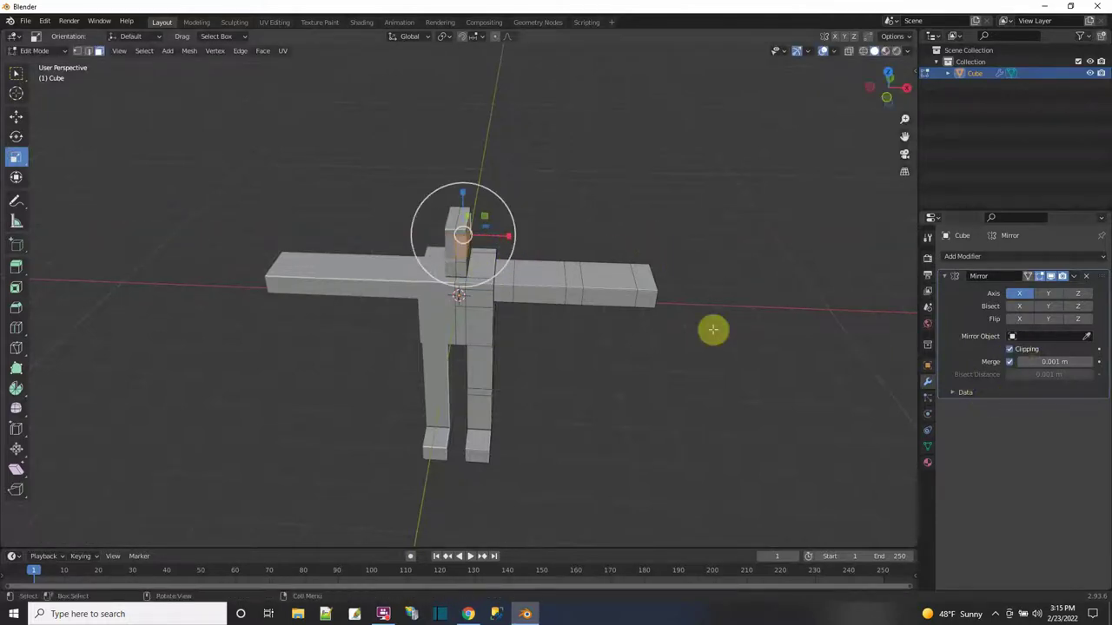
left_click_drag(506, 235, 655, 248)
middle_click_drag(656, 248, 501, 322)
left_click_drag(502, 244, 521, 244)
mouse_move(522, 244)
middle_mouse_down()
mouse_move(590, 392)
mouse_move(491, 413)
mouse_move(551, 420)
mouse_move(541, 392)
mouse_move(648, 385)
middle_mouse_up()
left_click(564, 401)
With X-ray on, slim the whole body and then the lower legs front-to-back.
left_click(849, 52)
middle_click_drag(807, 206, 539, 301)
left_click_drag(372, 201, 564, 487)
left_click_drag(505, 304, 495, 303)
left_click_drag(424, 337, 508, 401)
left_click_drag(497, 363, 487, 363)
left_click(487, 362)
Make the head taller and lift it higher above the shoulders.
middle_click_drag(543, 368, 630, 285)
left_click(630, 285)
middle_click_drag(426, 228, 465, 251)
left_click(465, 250)
mouse_move(464, 198)
left_mouse_down()
mouse_move(462, 174)
mouse_move(462, 187)
left_mouse_up()
left_click(16, 117)
middle_click_drag(462, 187, 673, 405)
Taper the arm, scaling it to 0.708 along Y.
left_click_drag(496, 253, 596, 300)
middle_click_drag(596, 300, 521, 347)
key("s")
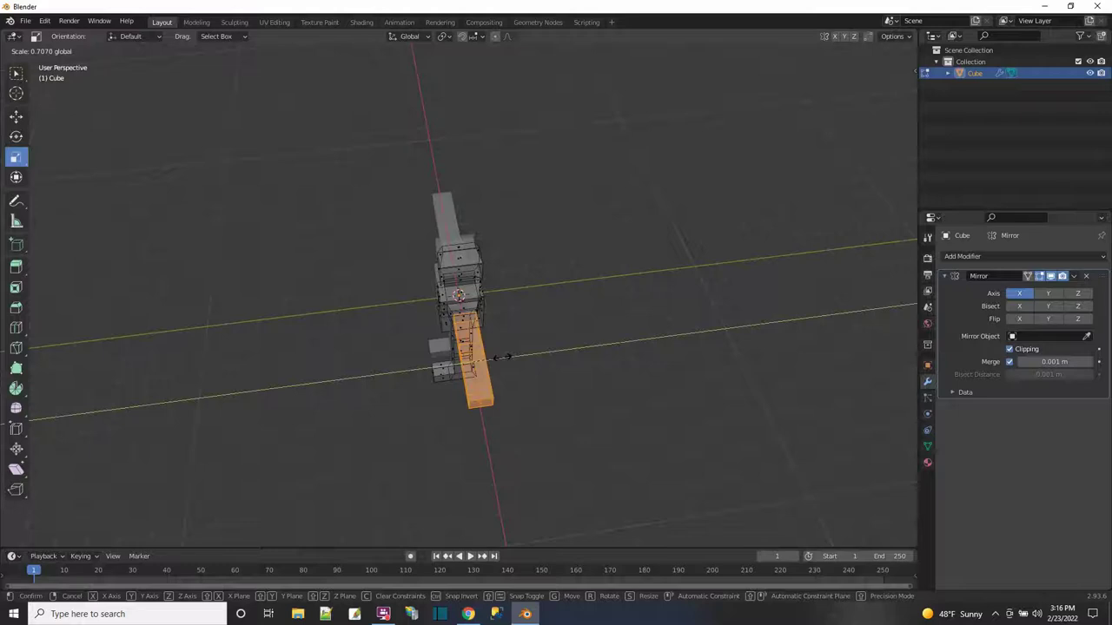
left_click(507, 357)
left_click(577, 412)
middle_click_drag(601, 435, 529, 365)
left_click(529, 365)
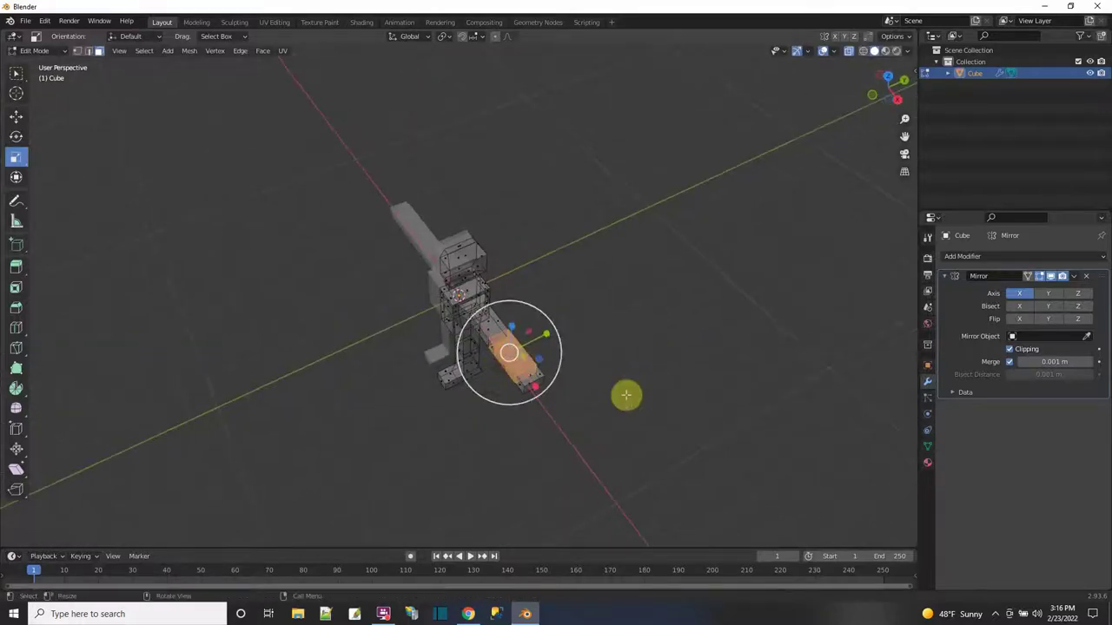
mouse_move(616, 399)
middle_mouse_down()
mouse_move(586, 417)
mouse_move(613, 434)
mouse_move(564, 402)
mouse_move(683, 423)
mouse_move(886, 27)
mouse_move(580, 409)
mouse_move(690, 397)
mouse_move(616, 396)
middle_mouse_up()
key("s")
key("y")
left_click(566, 426)
left_click(565, 427)
scroll(600, 407, "up", 3)
scroll(610, 405, "down", 1)
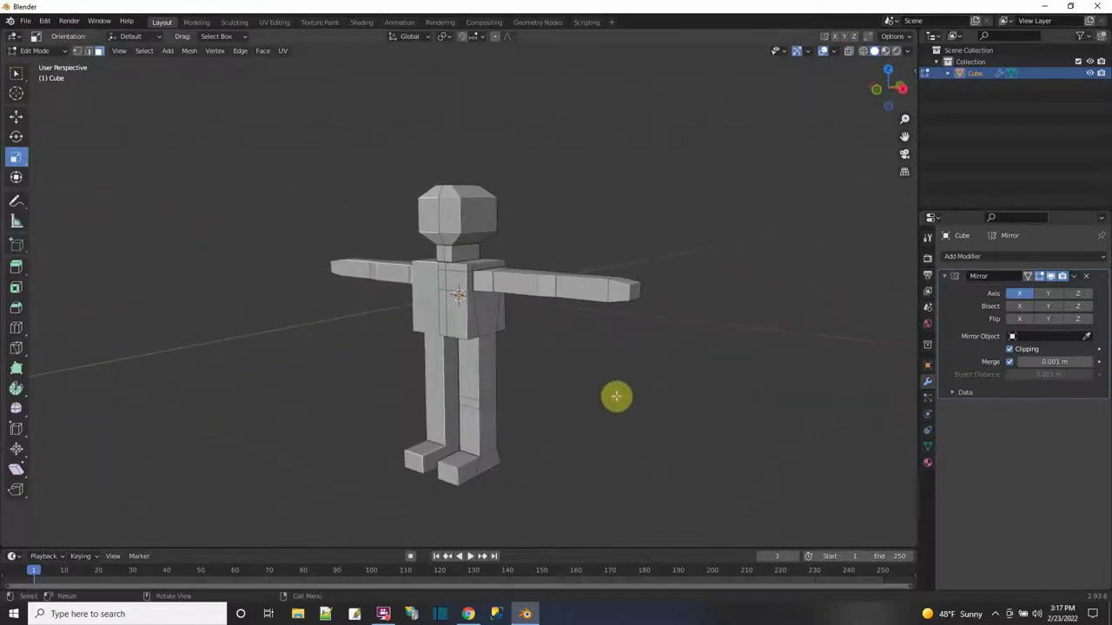
Add an edge loop around the torso near the hips.
left_click(15, 328)
left_click_drag(456, 313, 455, 323)
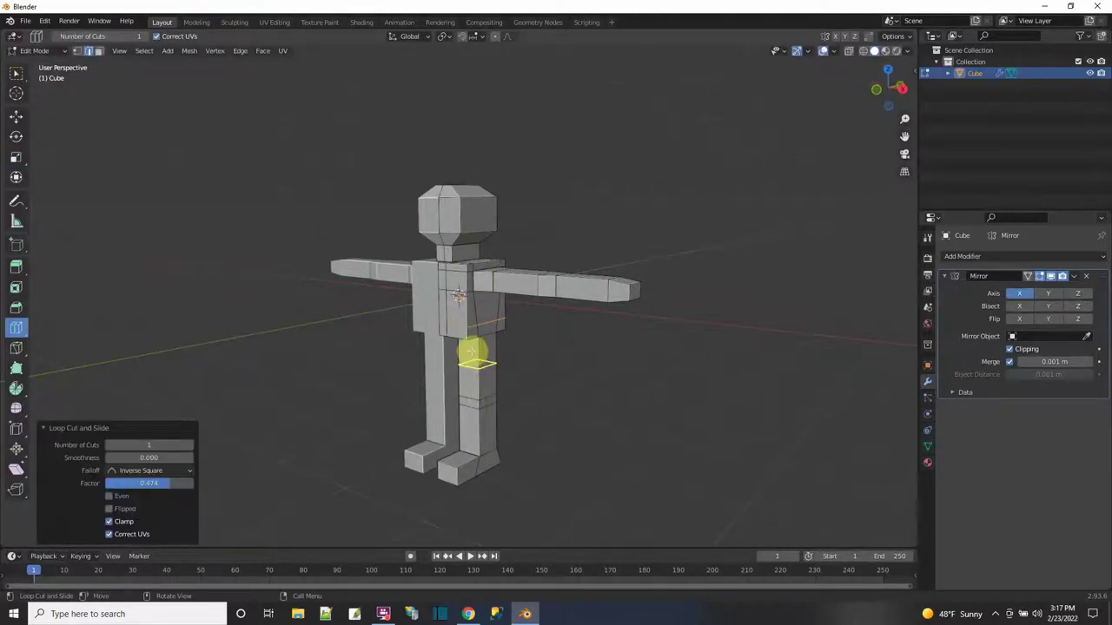
key("KP_1")
Select the head and right arm, try raising them, then cancel the move.
key("shift+space")
key("g")
left_click_drag(437, 164, 661, 290)
left_click_drag(509, 208, 511, 182)
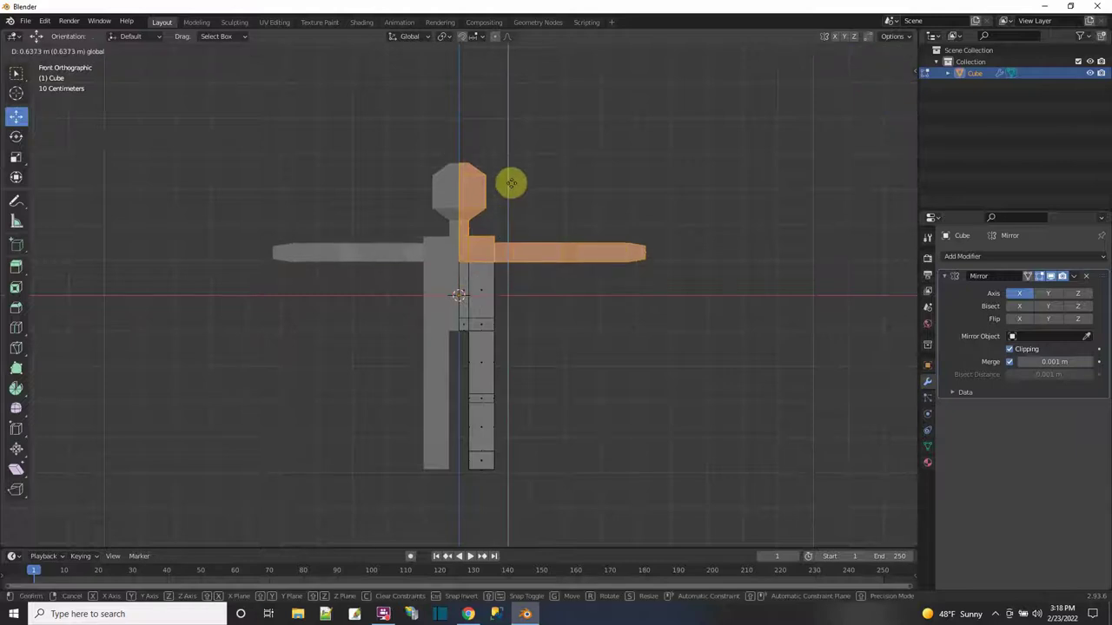
right_click(511, 182)
key("alt+a")
middle_click_drag(511, 183, 566, 372)
left_click(16, 328)
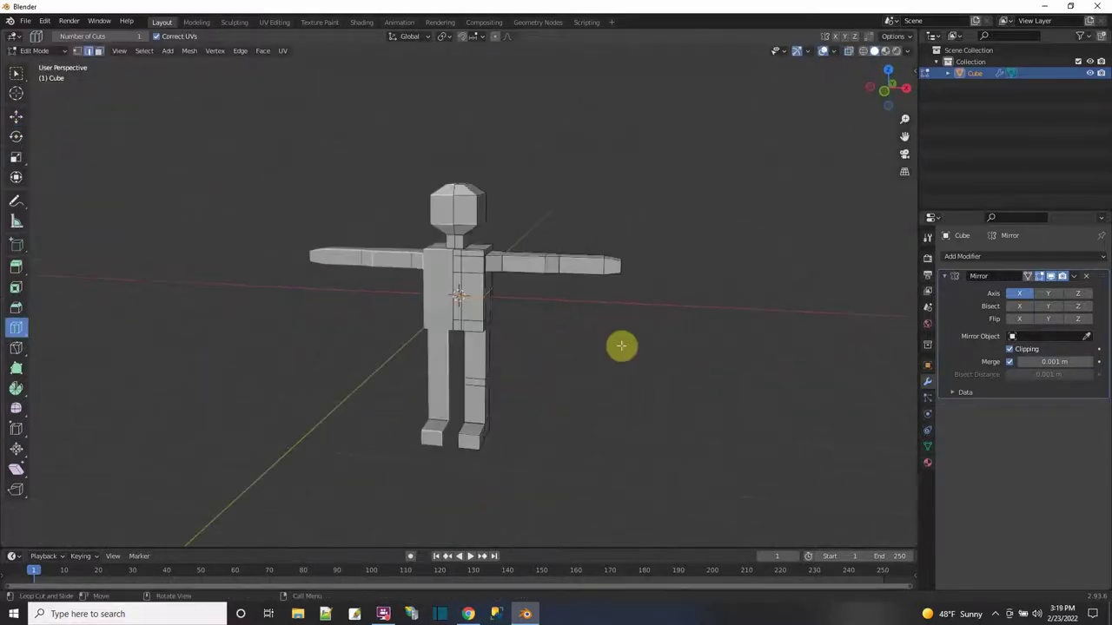
In Object Mode, apply the Mirror modifier to bake the character into one mesh.
left_click(35, 50)
left_click(36, 62)
left_click(1073, 276)
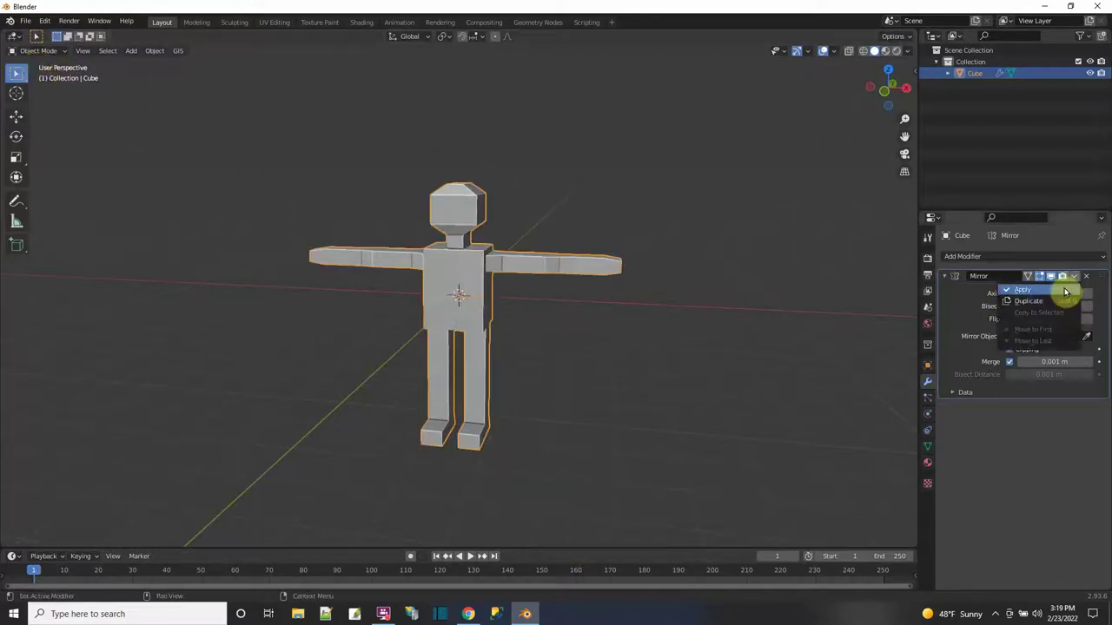
left_click(1067, 290)
Export the character to the Desktop as walker.fbx.
left_click(927, 366)
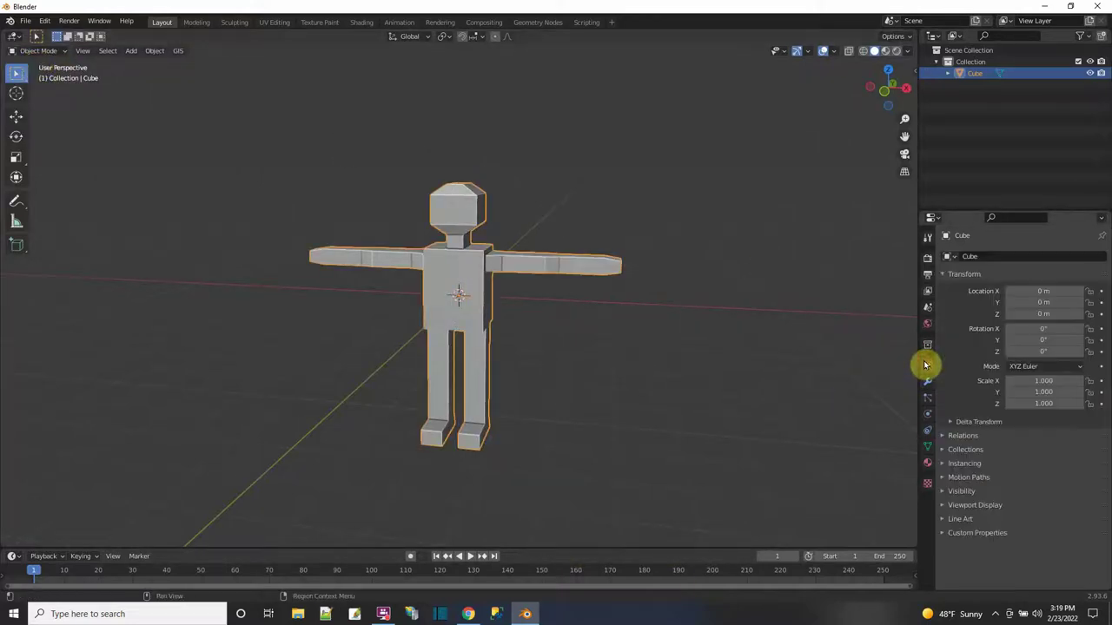
left_click(25, 20)
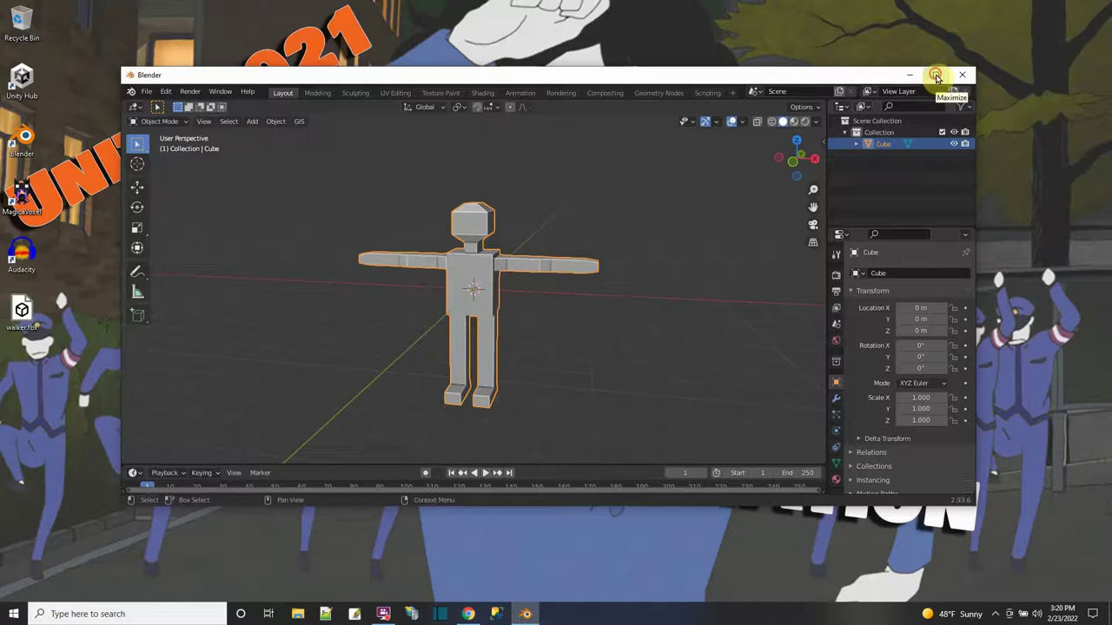
left_click(936, 77)
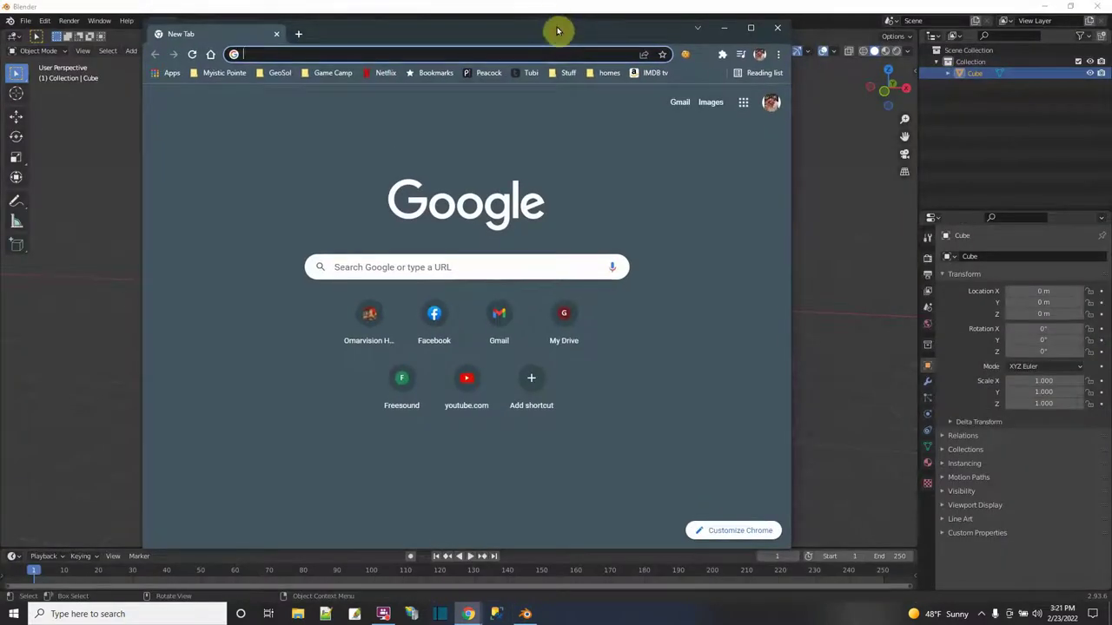
Search images for 'pallete 64 colors' and open the Minecraft 64 Palette image.
left_click_drag(557, 20, 565, 49)
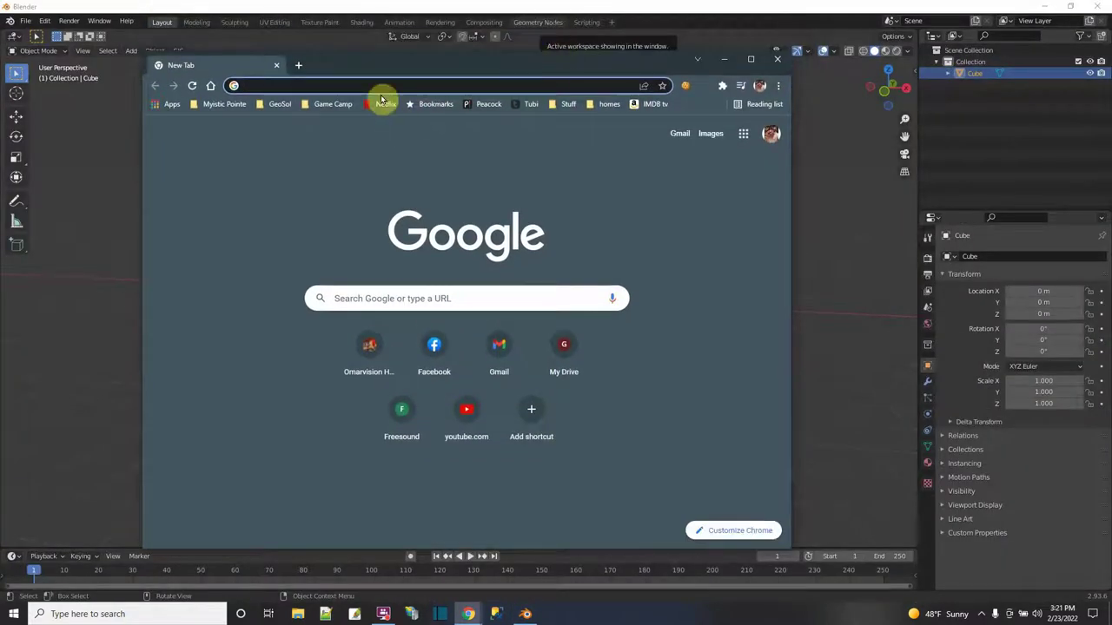
type("pallete")
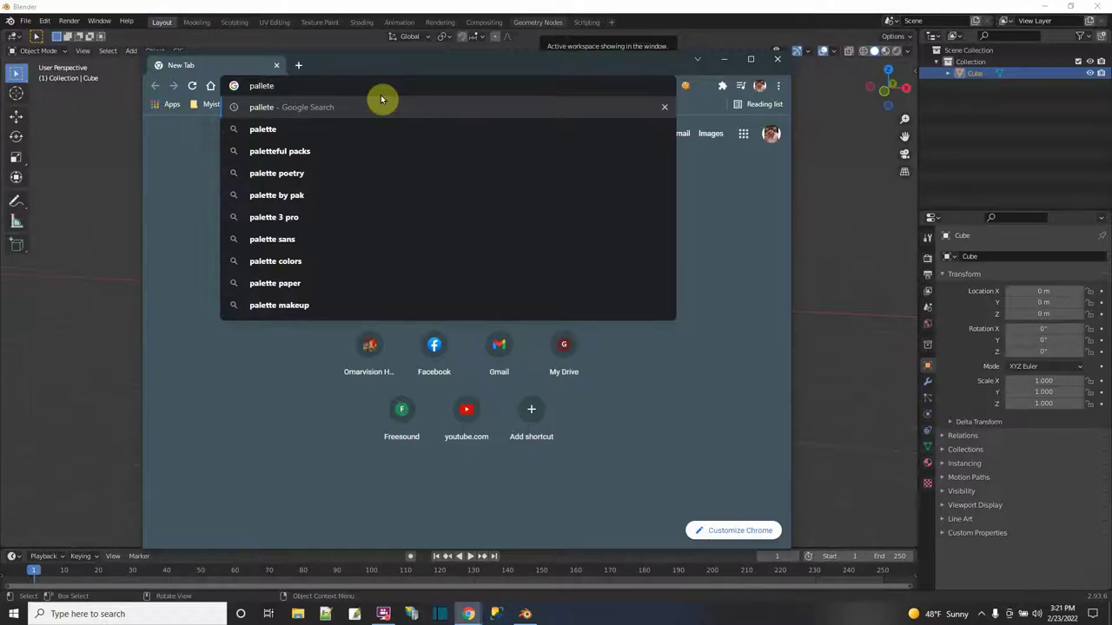
type(" 64 colors")
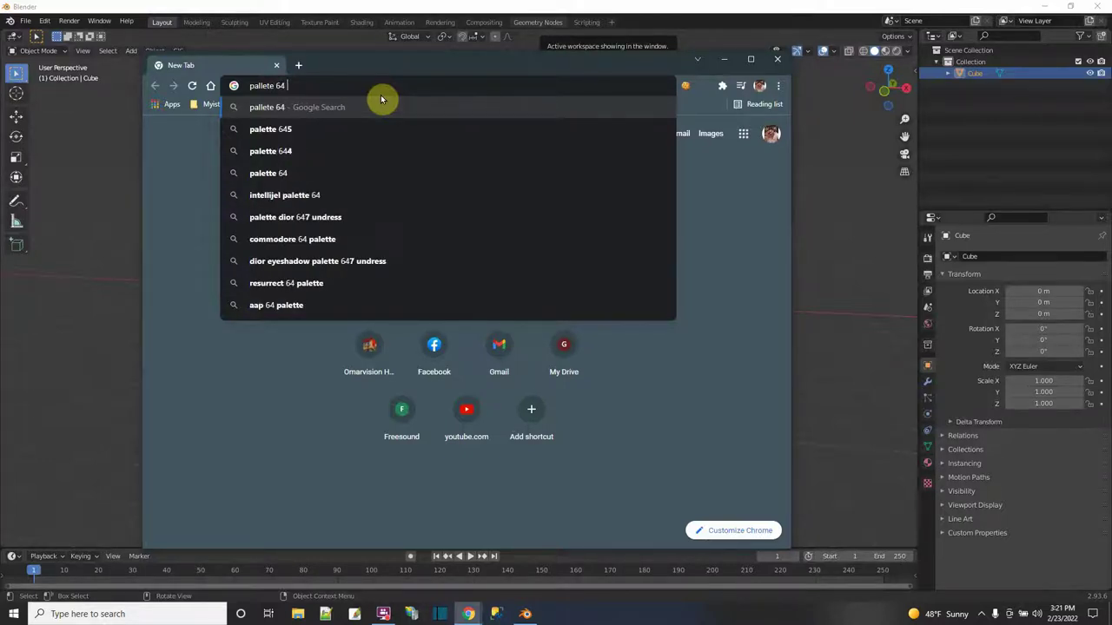
key("Return")
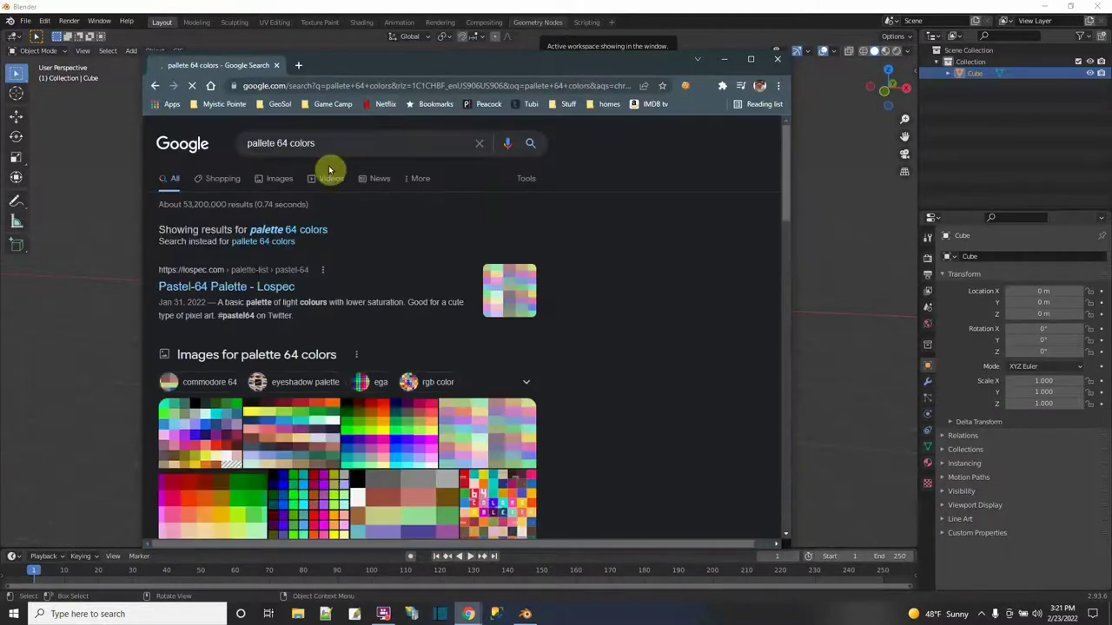
left_click(332, 171)
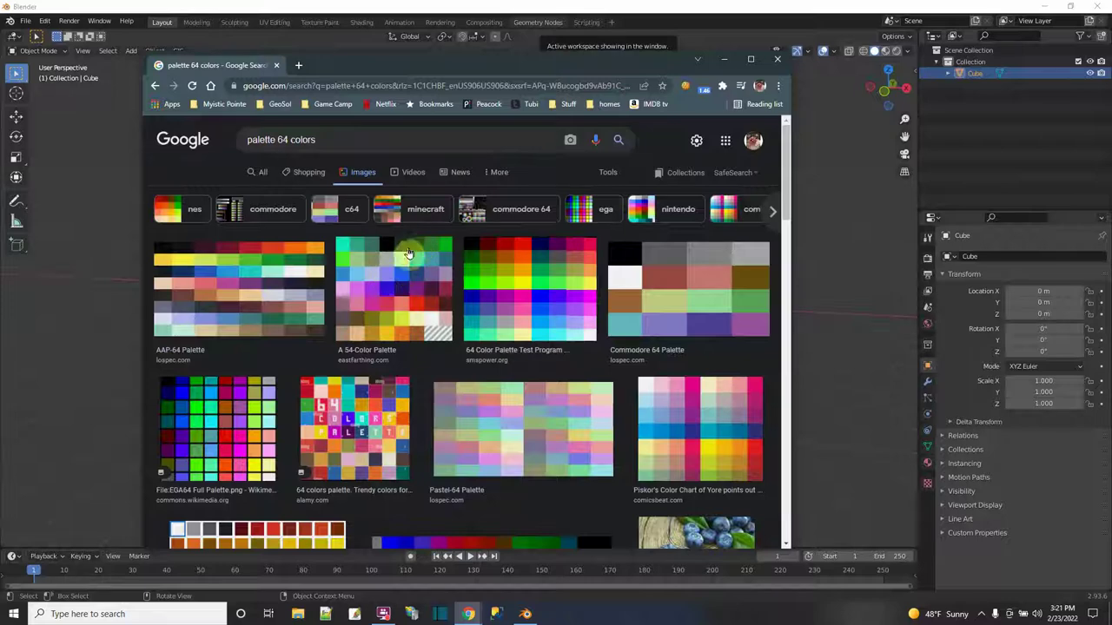
scroll(692, 314, "down", 5)
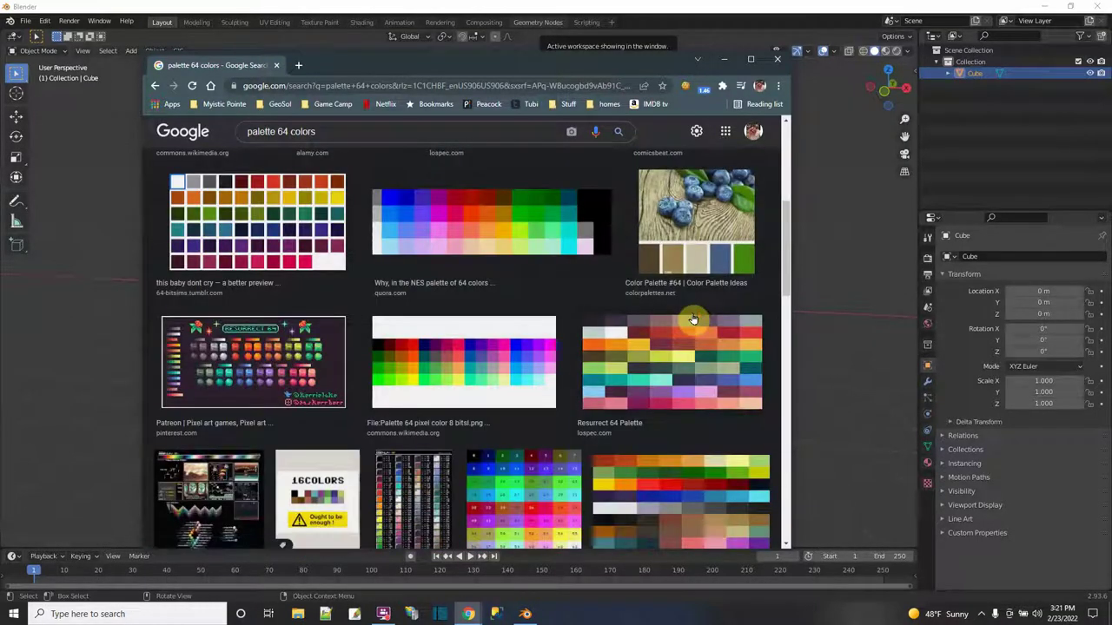
scroll(692, 320, "down", 1)
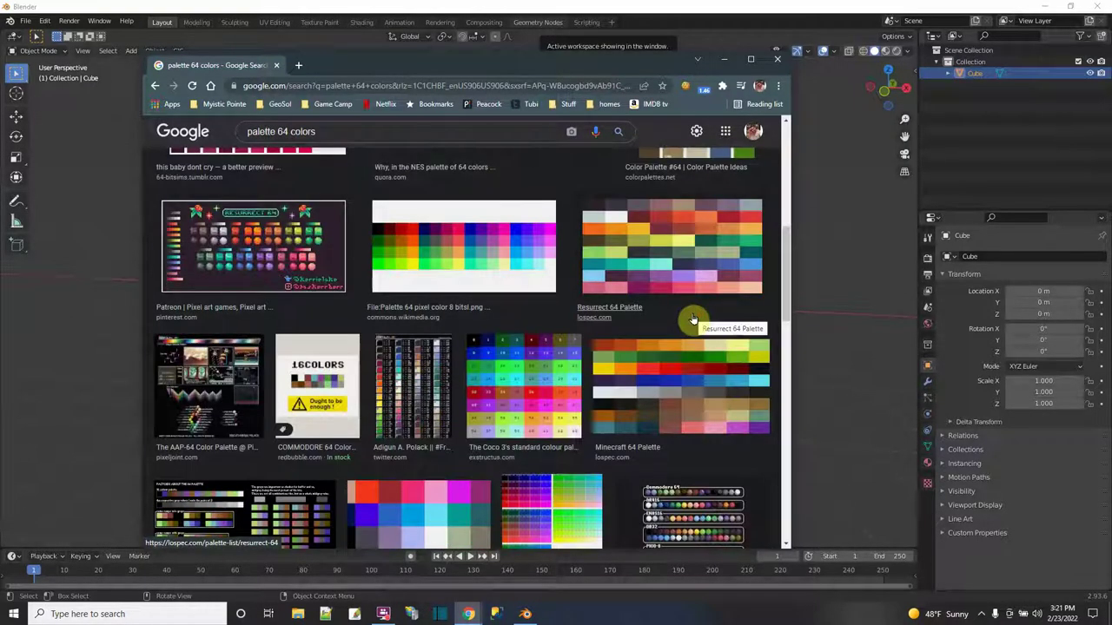
left_click(689, 398)
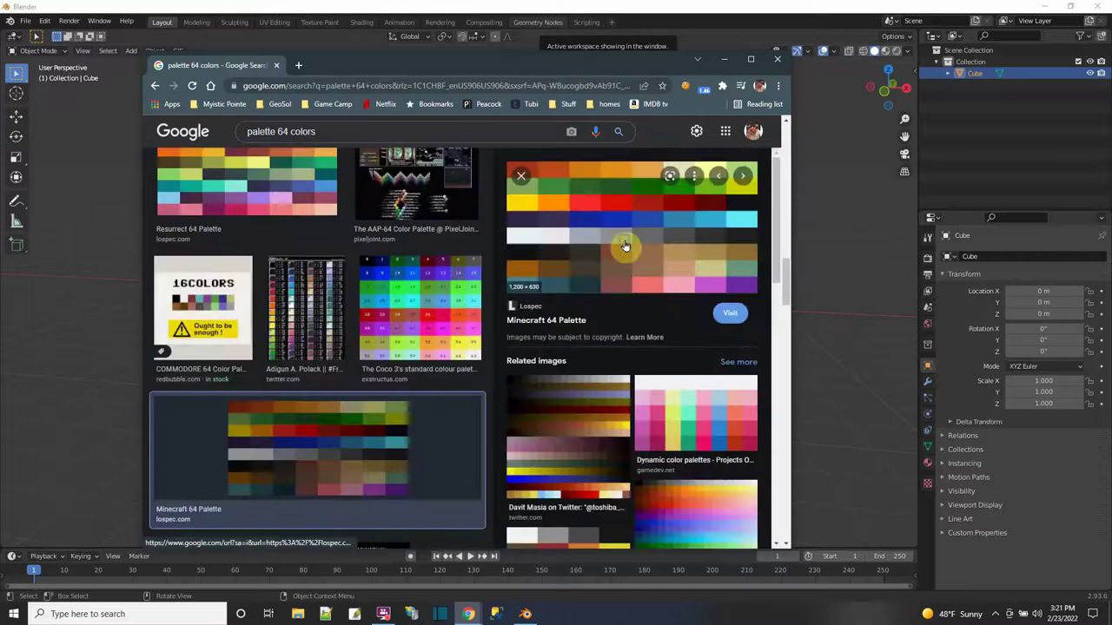
Save the palette image to the Desktop as '64 color pallete.png'.
right_click(623, 247)
left_click(682, 379)
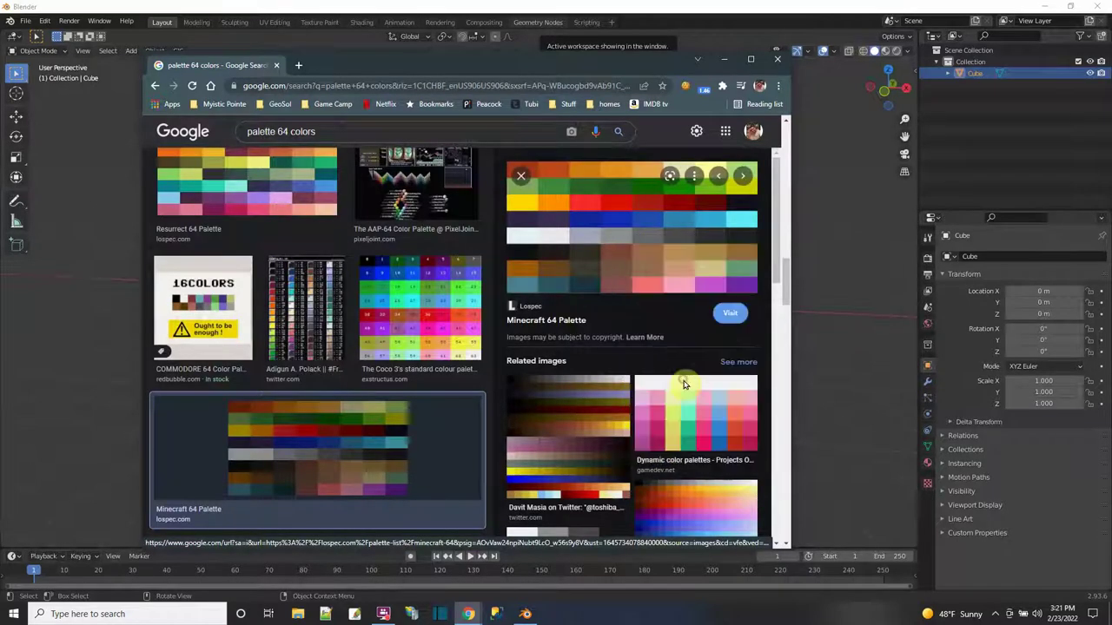
left_click(199, 289)
left_click(323, 442)
double_click(322, 440)
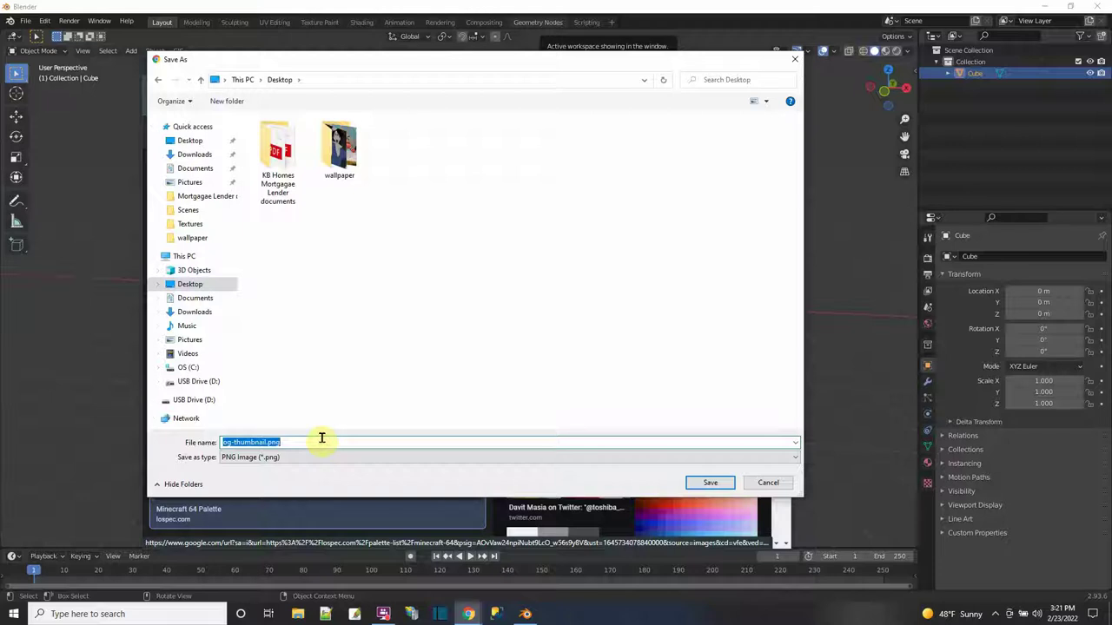
left_click(708, 484)
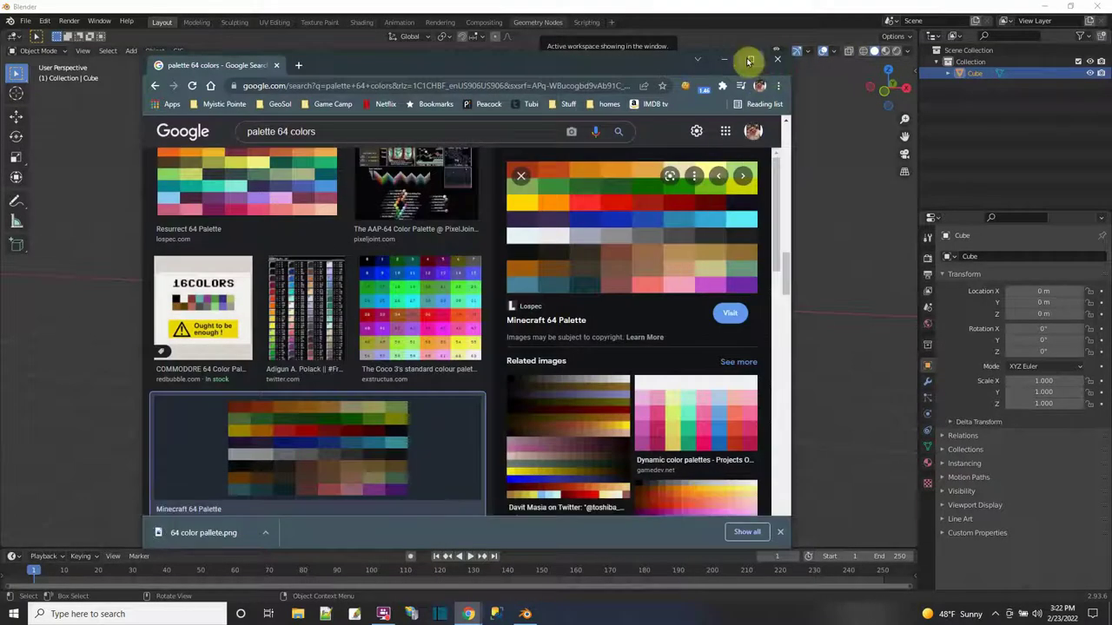
Minimize the browser, maximize Blender and switch to the UV Editing workspace.
left_click(723, 61)
double_click(588, 8)
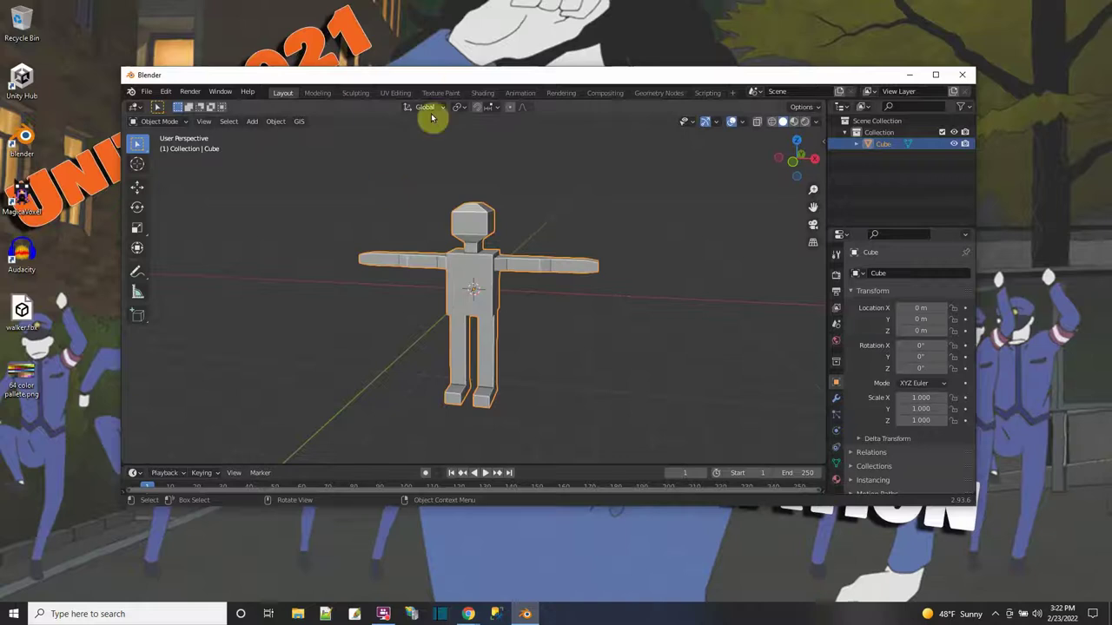
double_click(459, 78)
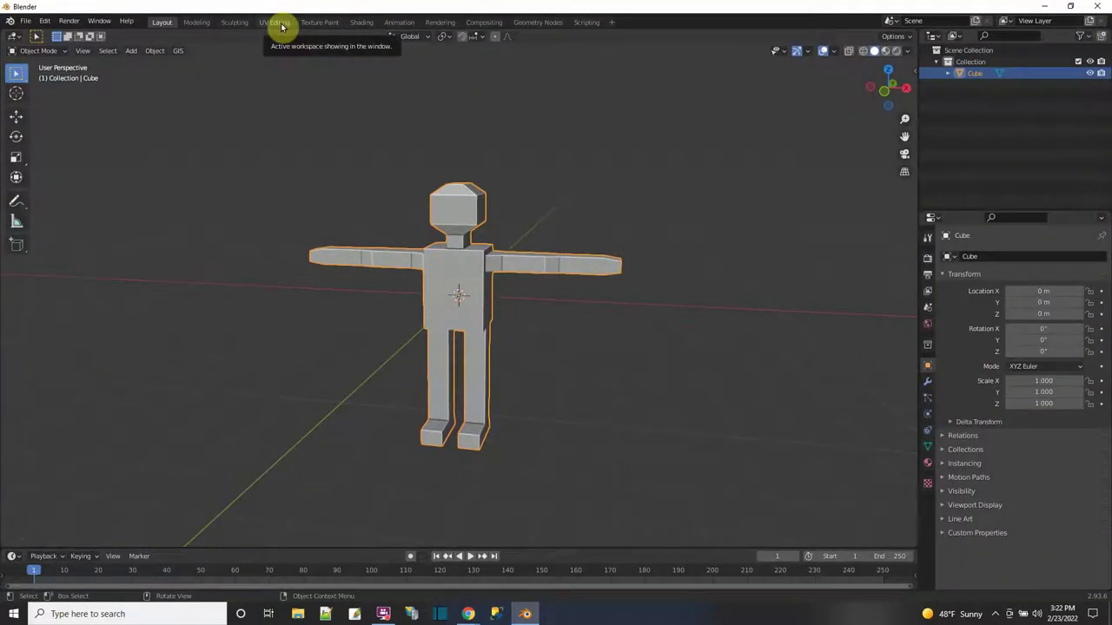
left_click(274, 21)
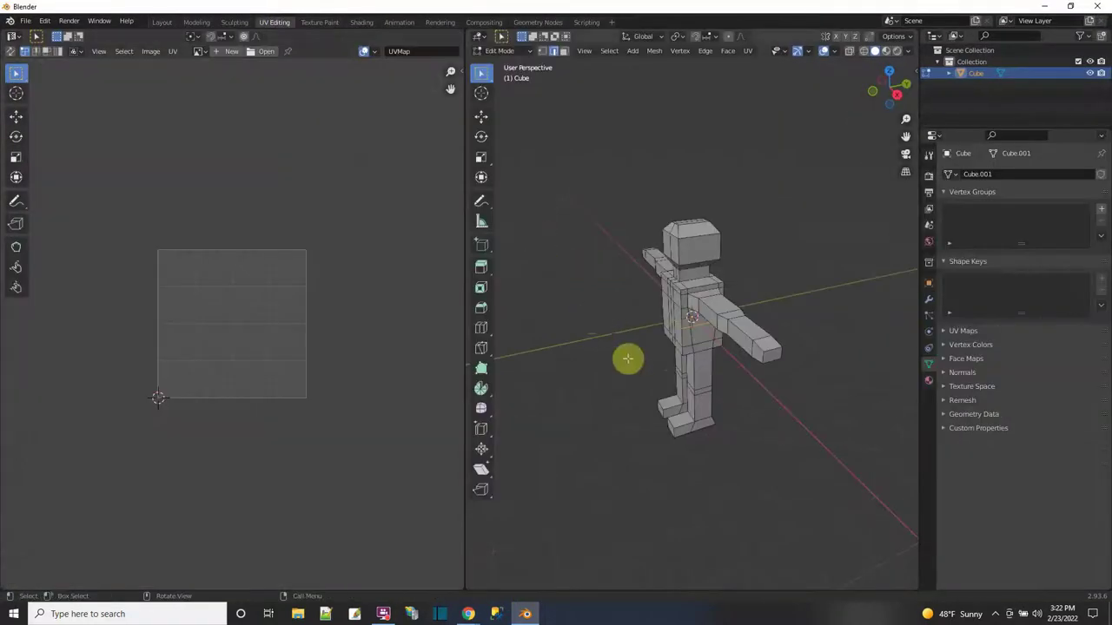
Create a new material with 64 color pallete.png as its Base Color image texture.
left_click(929, 380)
left_click(993, 223)
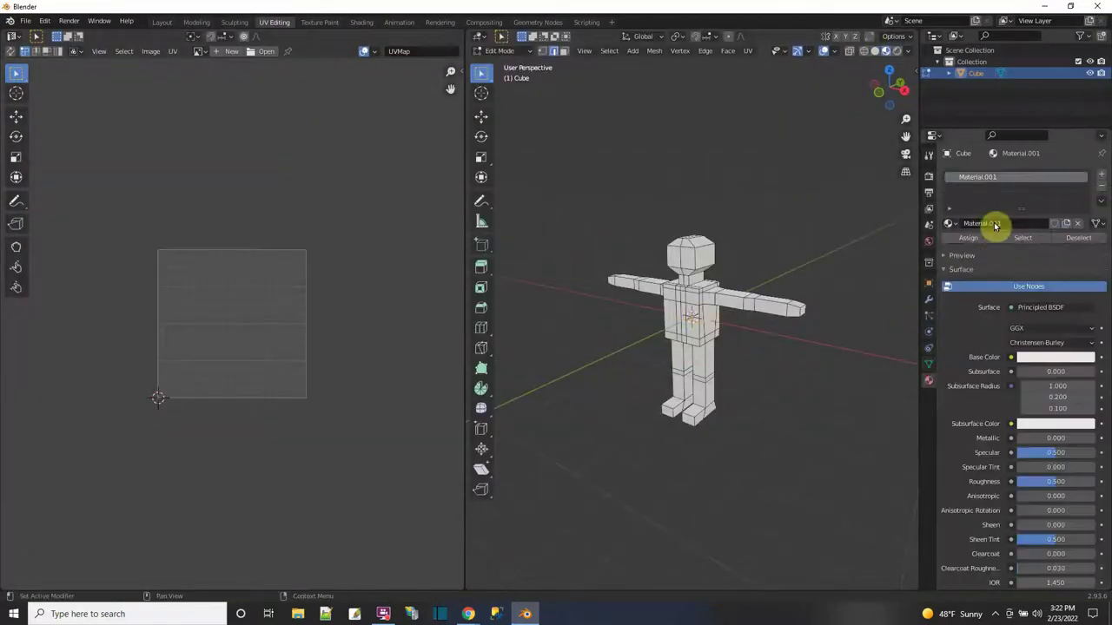
left_click(1011, 359)
left_click(782, 431)
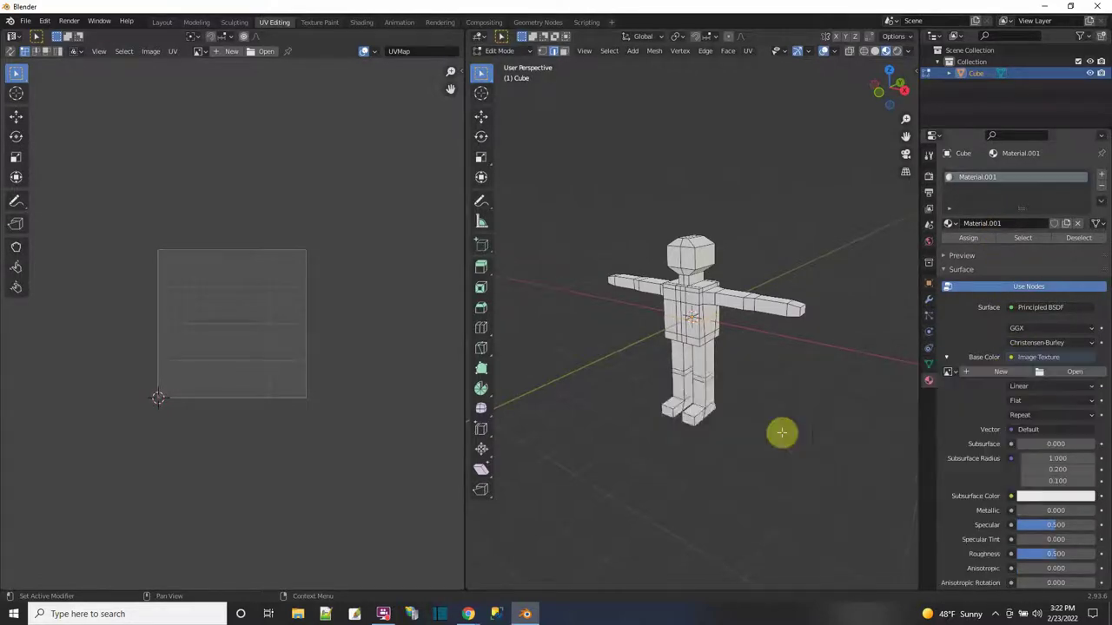
left_click(1061, 371)
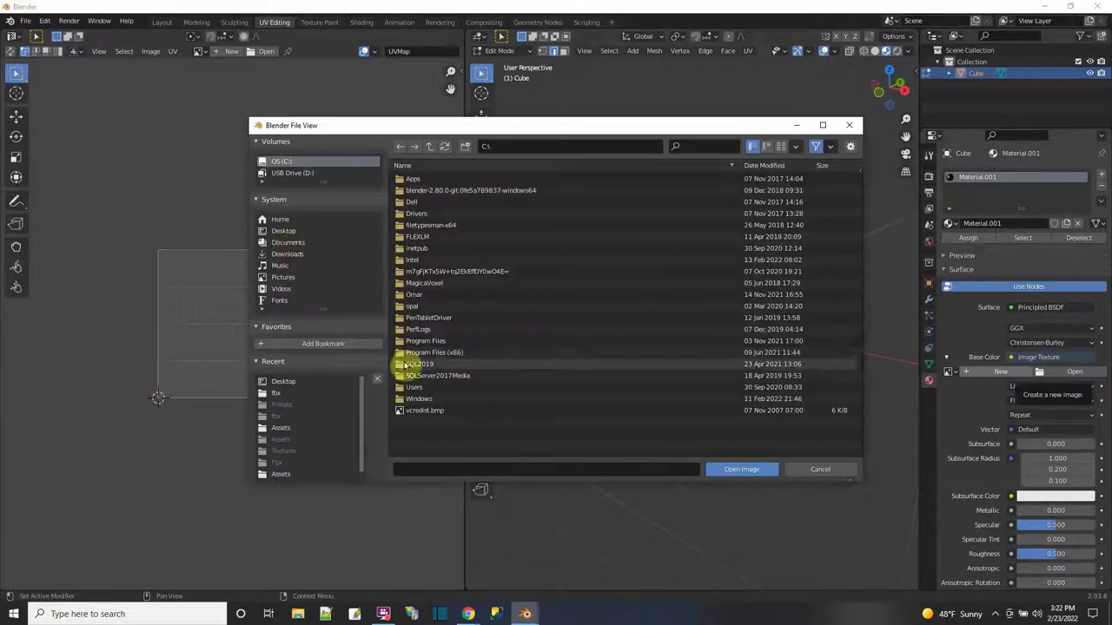
left_click(283, 231)
double_click(408, 237)
middle_click_drag(736, 426, 685, 426)
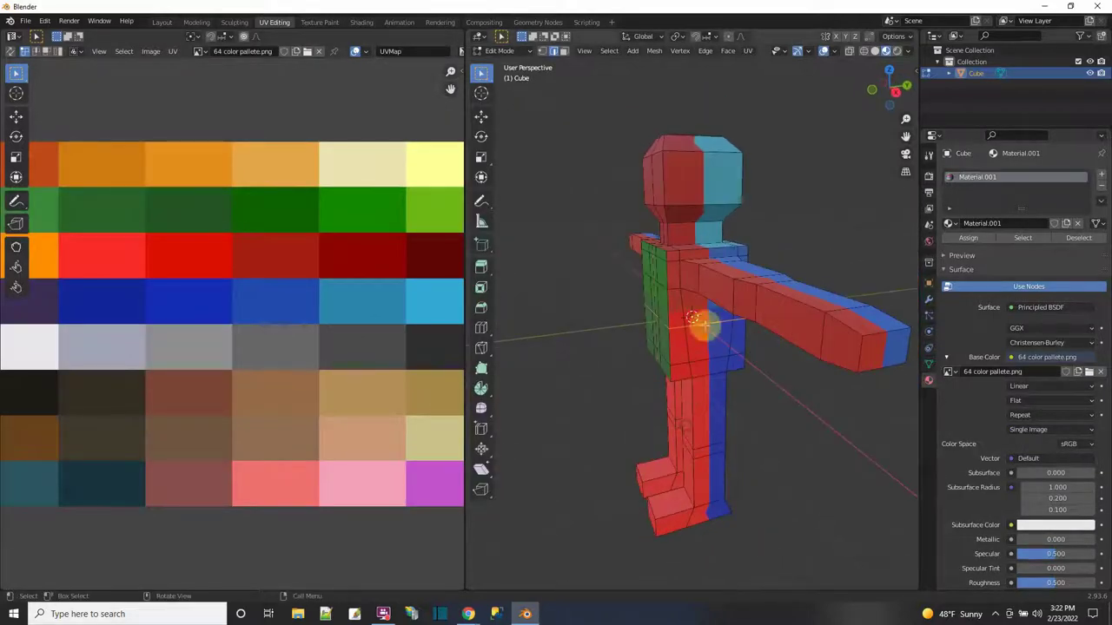
Unwrap the whole character mesh with Smart UV Project.
left_click(747, 50)
left_click(769, 82)
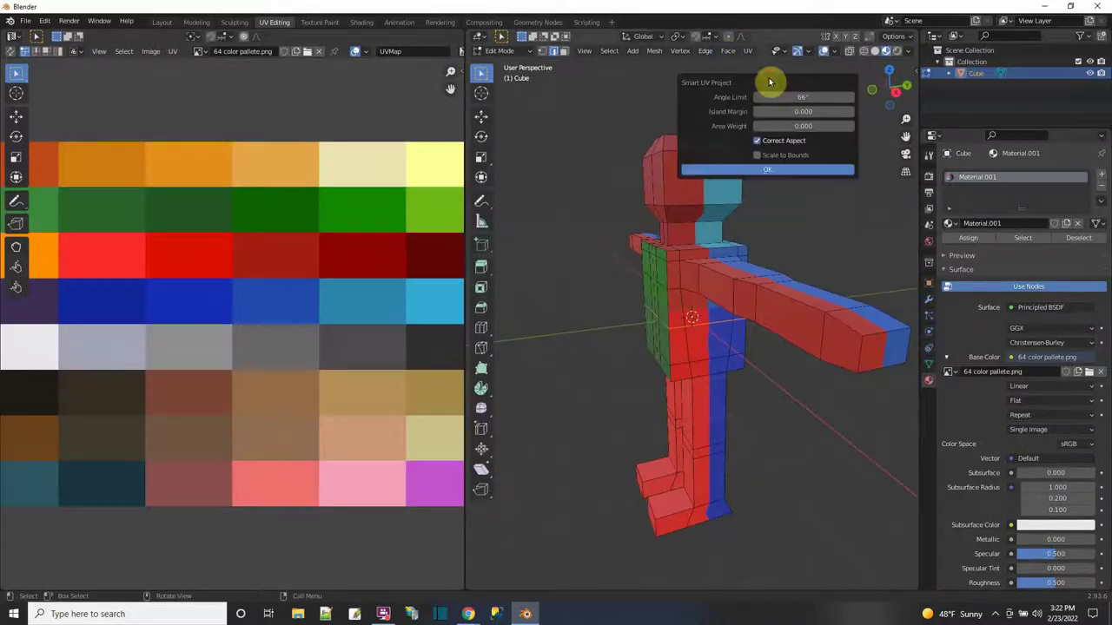
left_click(768, 170)
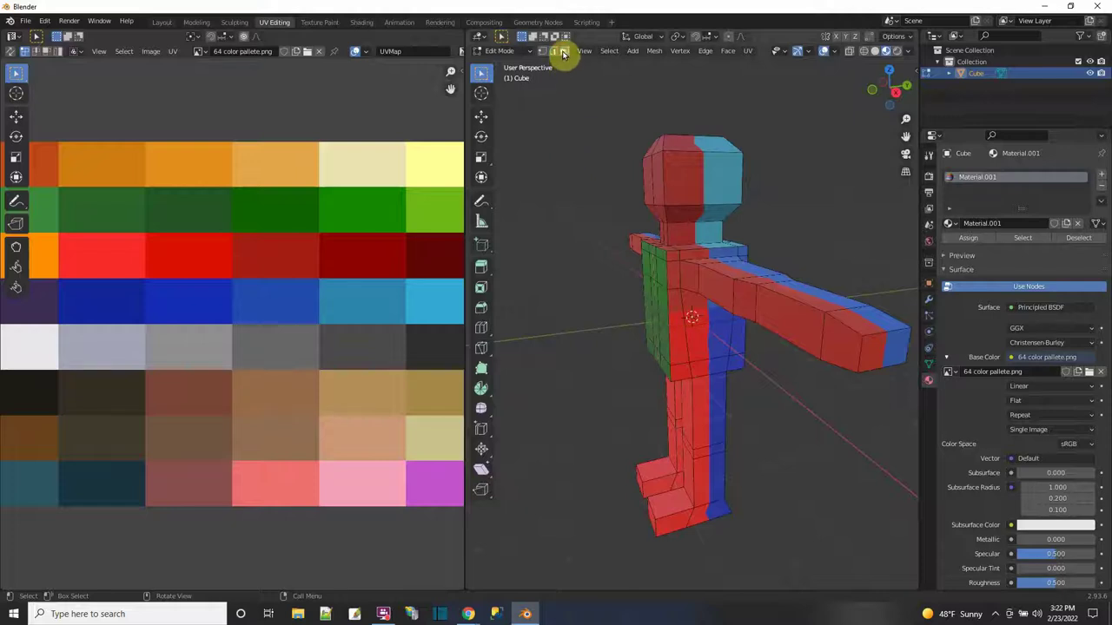
key("a")
middle_click_drag(678, 131, 750, 129)
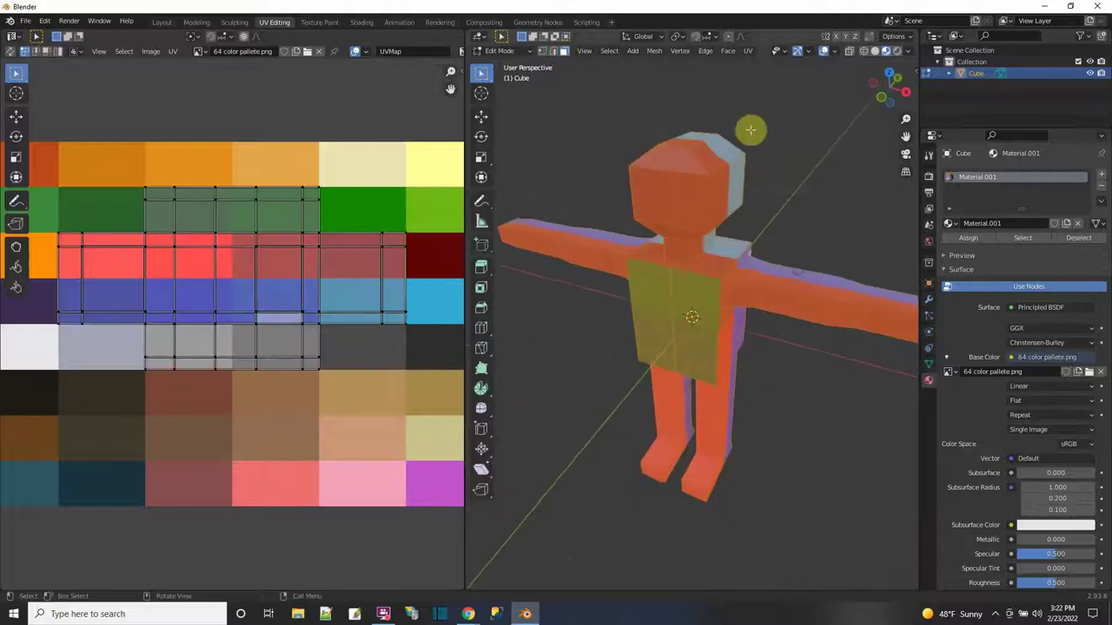
left_click(746, 51)
left_click(755, 82)
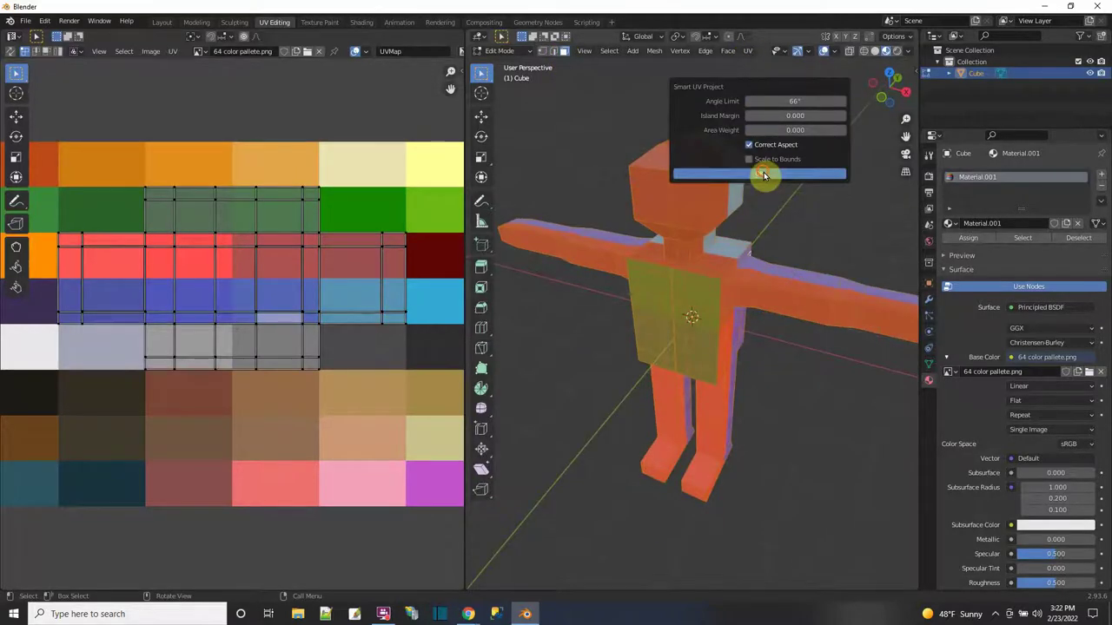
left_click(766, 171)
scroll(553, 360, "down", 1)
scroll(414, 415, "down", 1)
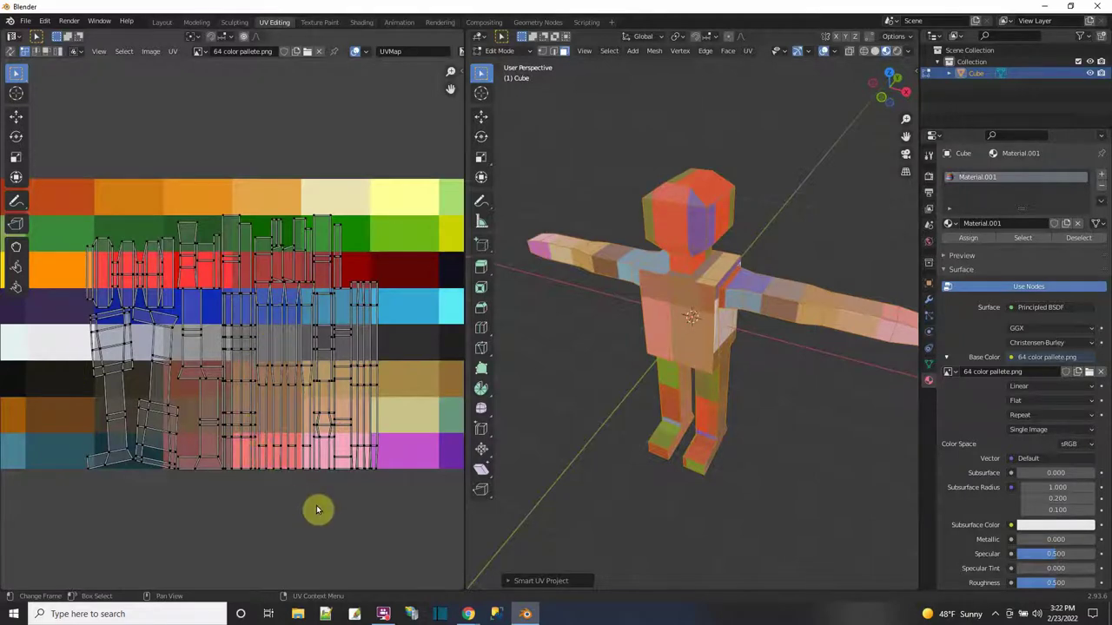
scroll(317, 512, "down", 2)
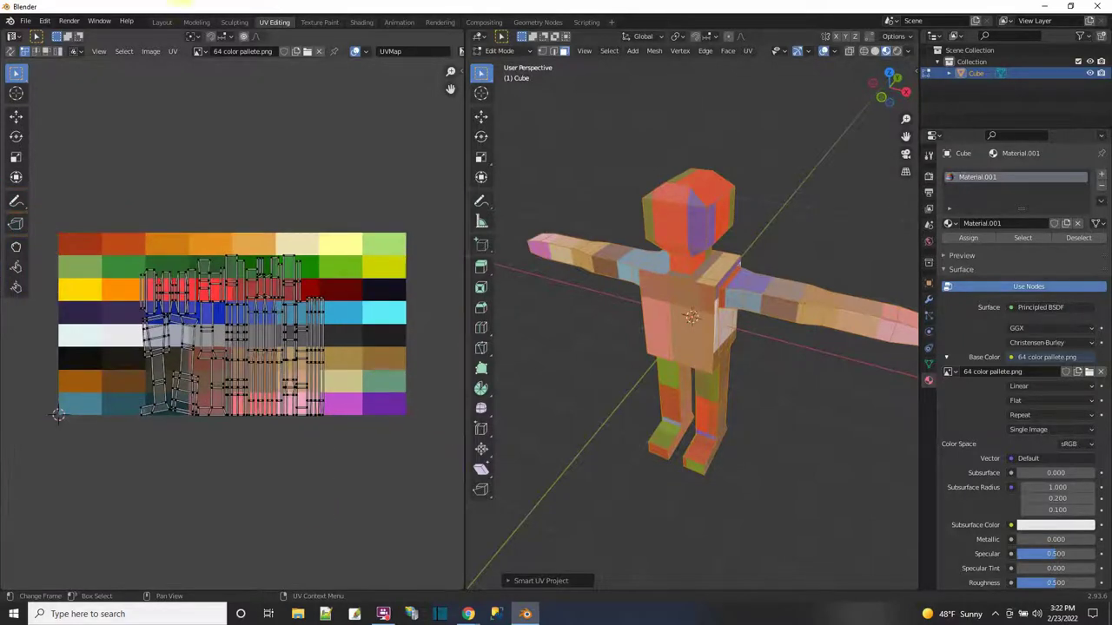
Select all UV islands and scale them down to about 0.15.
key("a")
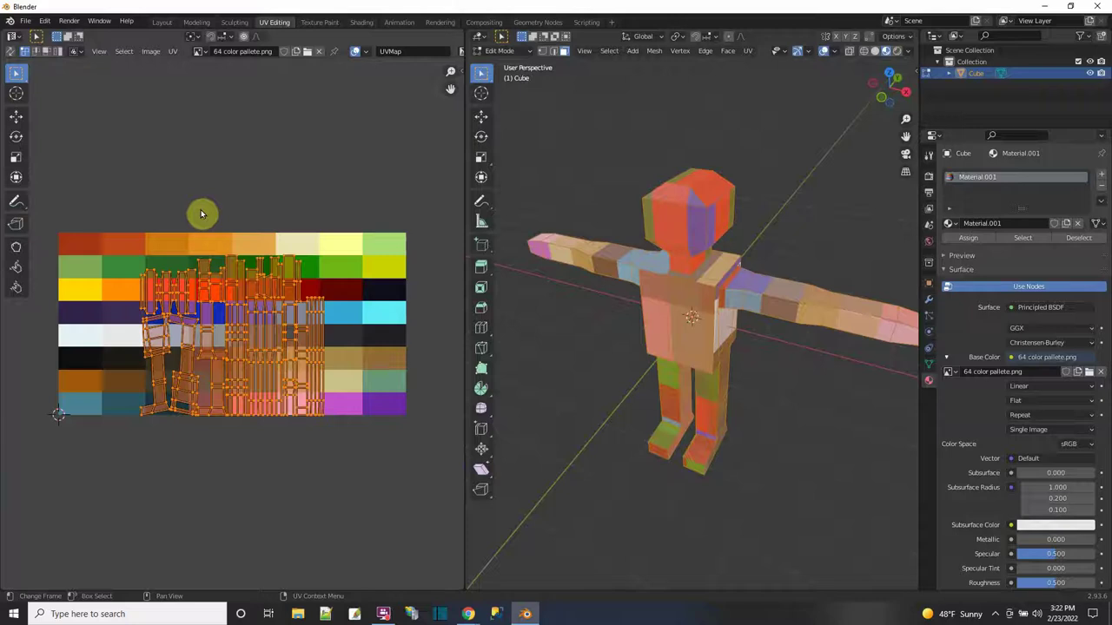
left_click(16, 157)
left_click_drag(201, 295, 126, 311)
left_click(16, 115)
Drop the shrunken UV islands onto a purple palette cell.
middle_click_drag(787, 390, 695, 452)
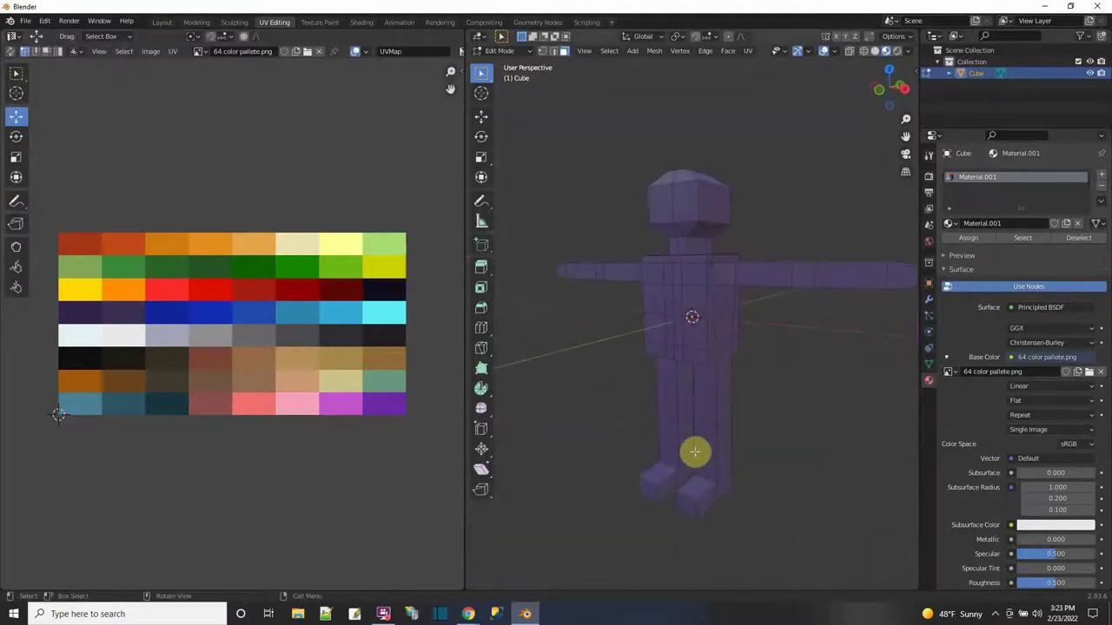
middle_click_drag(826, 489, 801, 469)
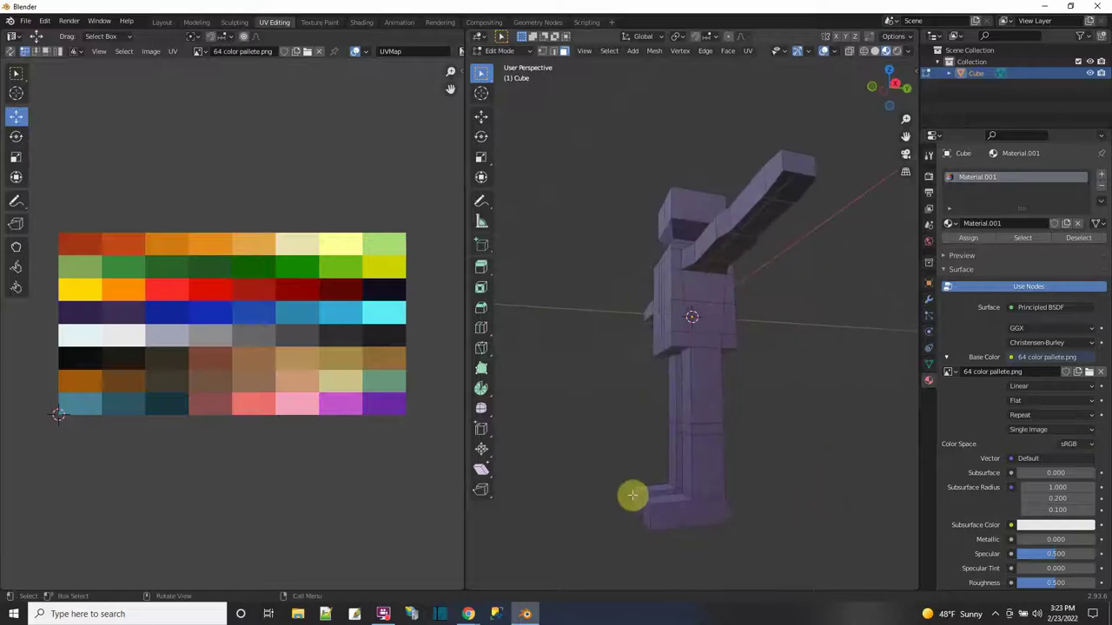
middle_click_drag(641, 513, 772, 478)
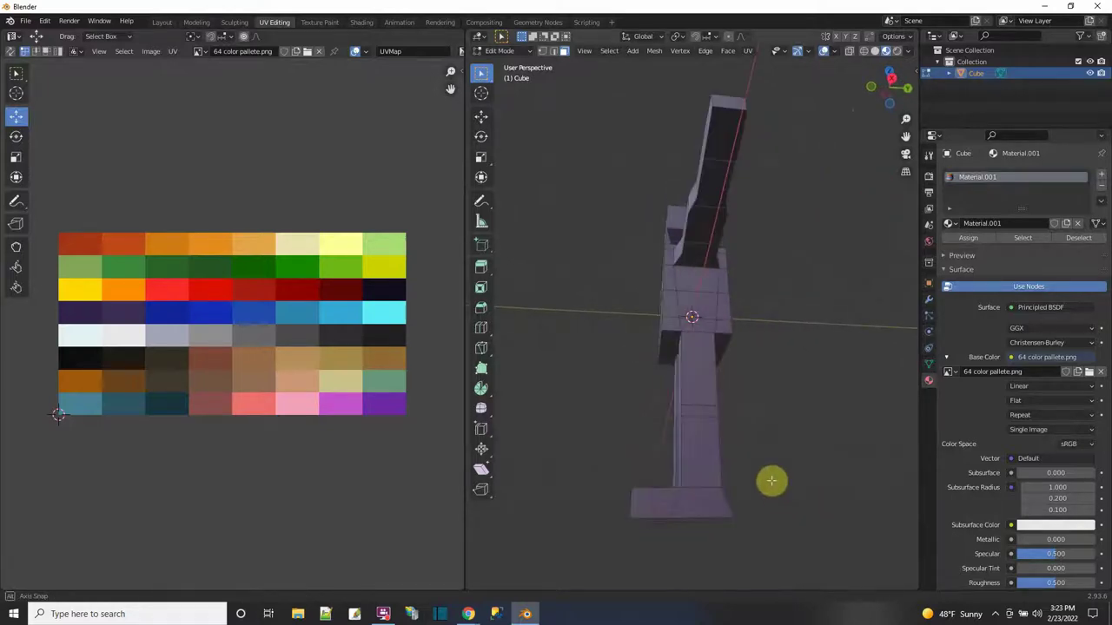
Box-select both feet and move their UVs onto the white palette row, viewed front orthographic.
left_click_drag(602, 494, 764, 530)
middle_click_drag(767, 531, 704, 467)
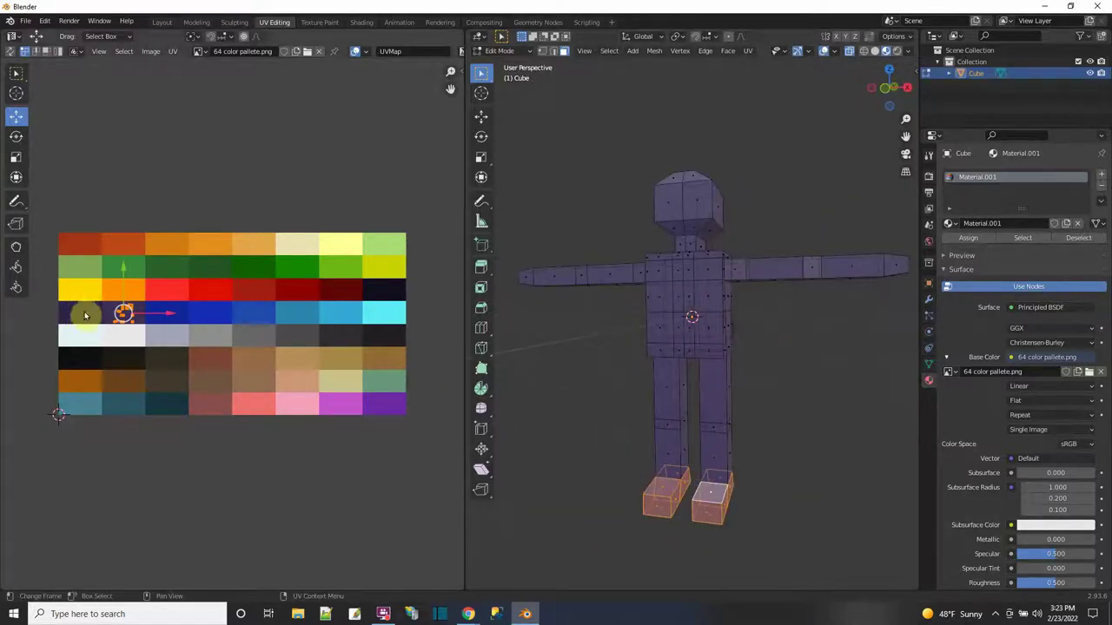
left_click_drag(127, 311, 167, 338)
mouse_move(813, 434)
middle_mouse_down()
mouse_move(764, 424)
mouse_move(816, 461)
mouse_move(816, 426)
mouse_move(809, 431)
middle_mouse_up()
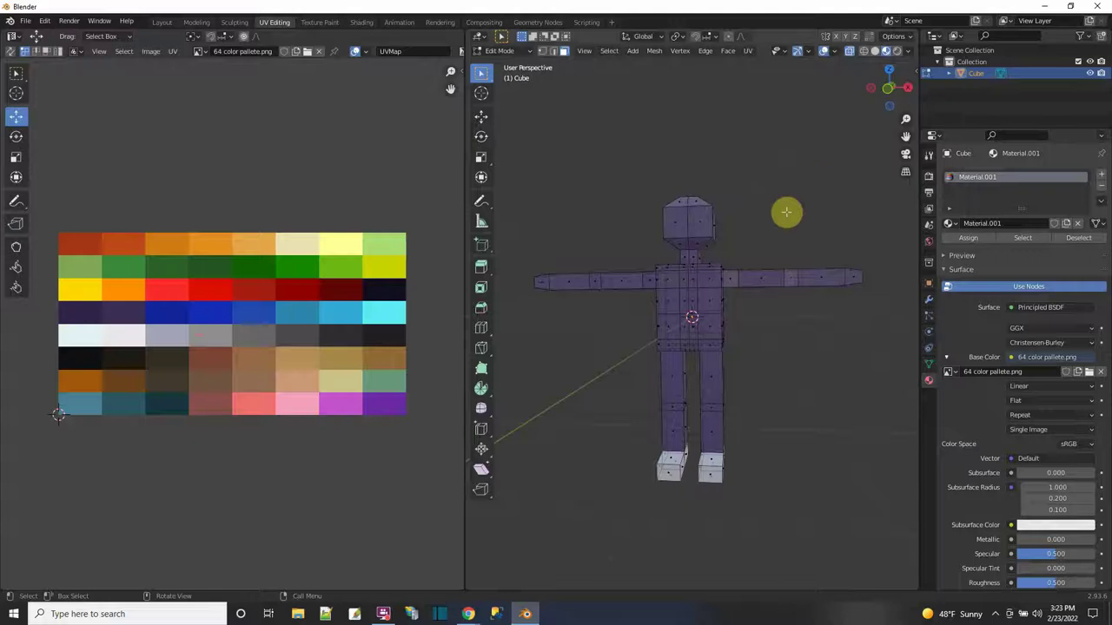
left_click(886, 91)
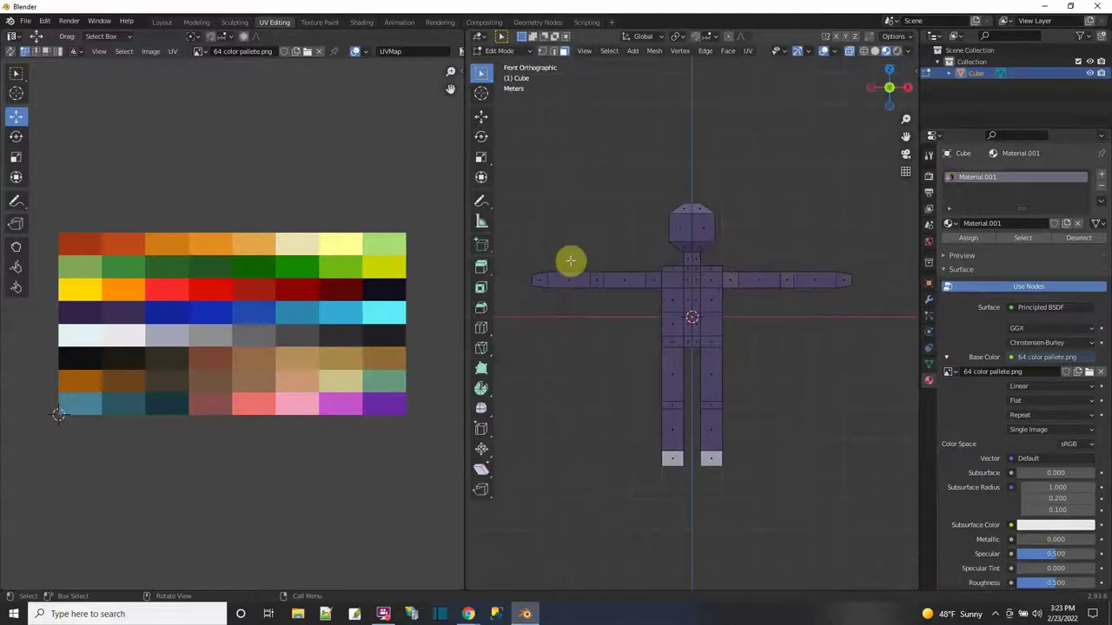
Select the torso and arms and move their UVs onto an orange palette cell.
left_click_drag(553, 267, 832, 339)
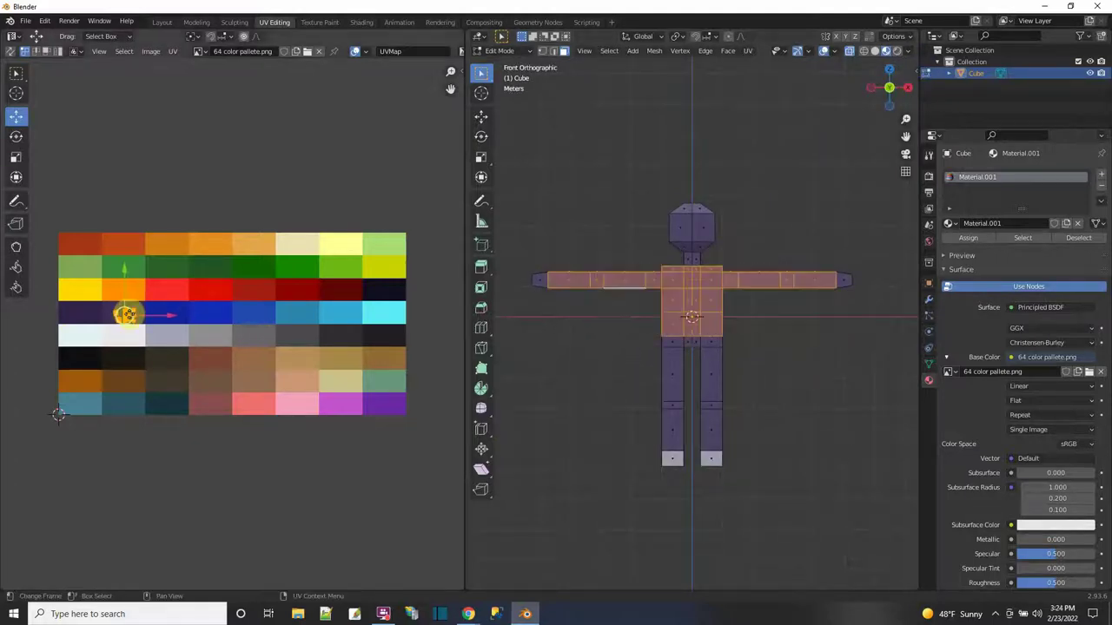
left_click_drag(128, 312, 174, 241)
right_click(174, 241)
left_click_drag(888, 87, 847, 65)
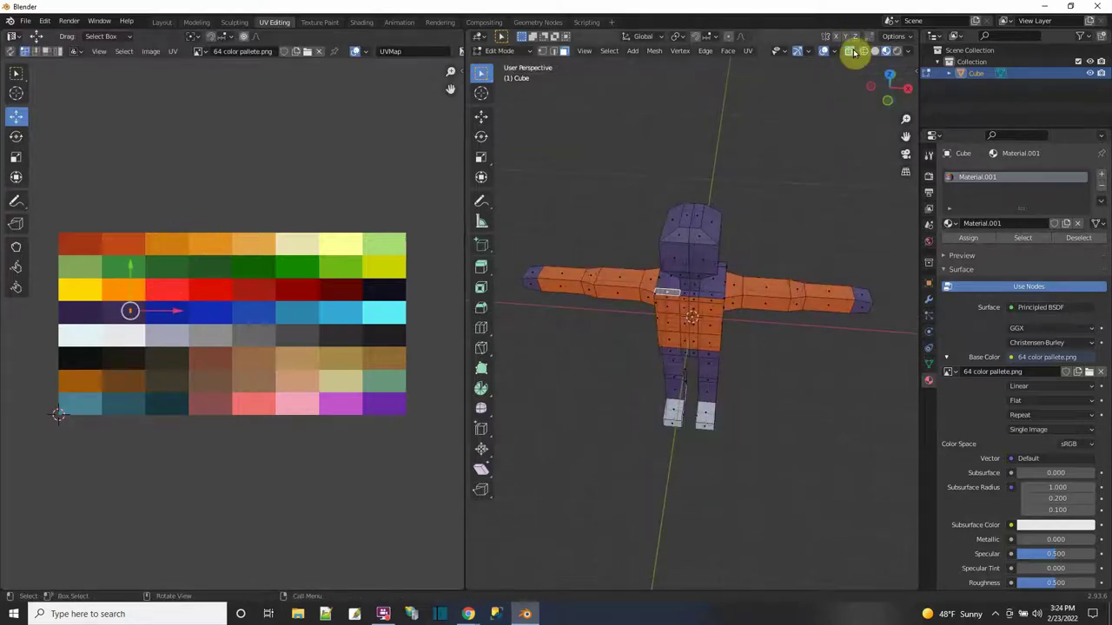
scroll(800, 387, "up", 3)
middle_click_drag(717, 278, 737, 247)
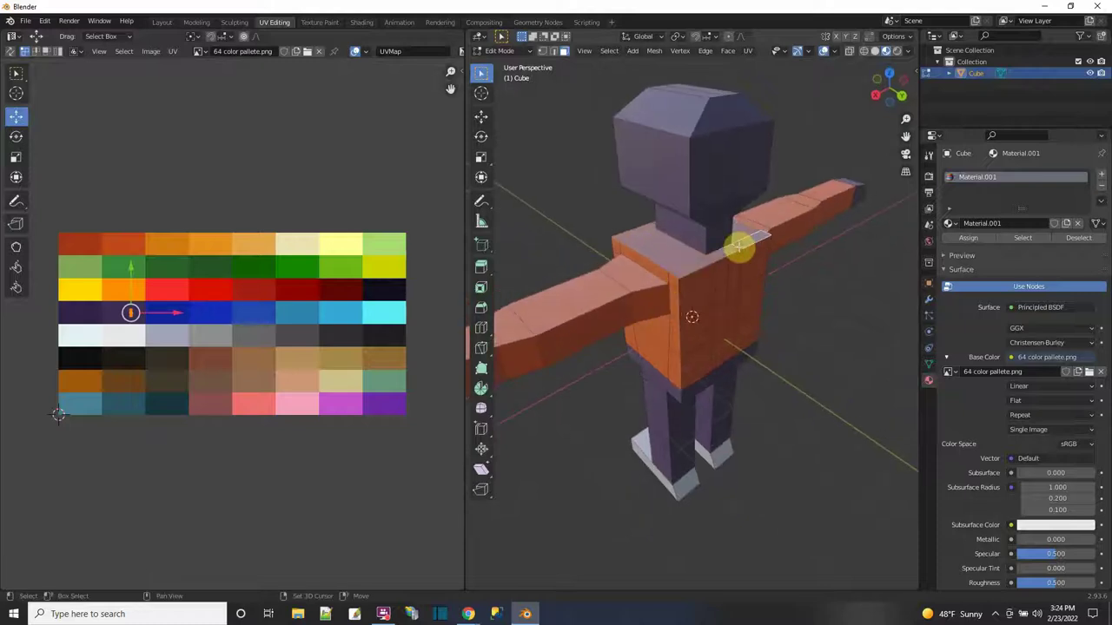
left_click_drag(130, 313, 117, 241)
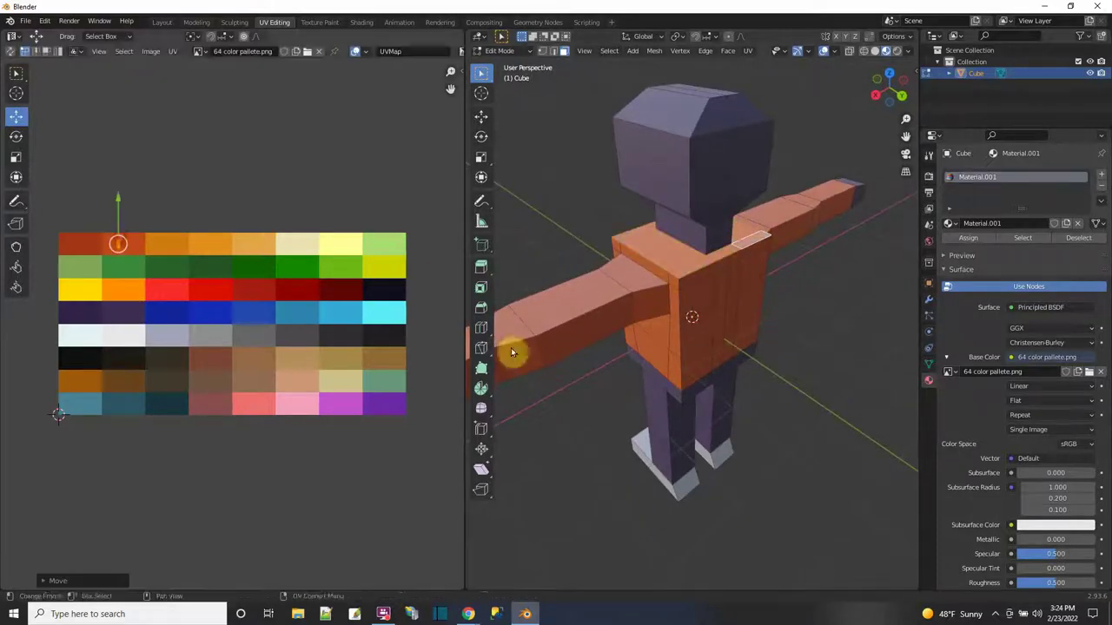
middle_click_drag(814, 312, 471, 434)
scroll(390, 429, "down", 2)
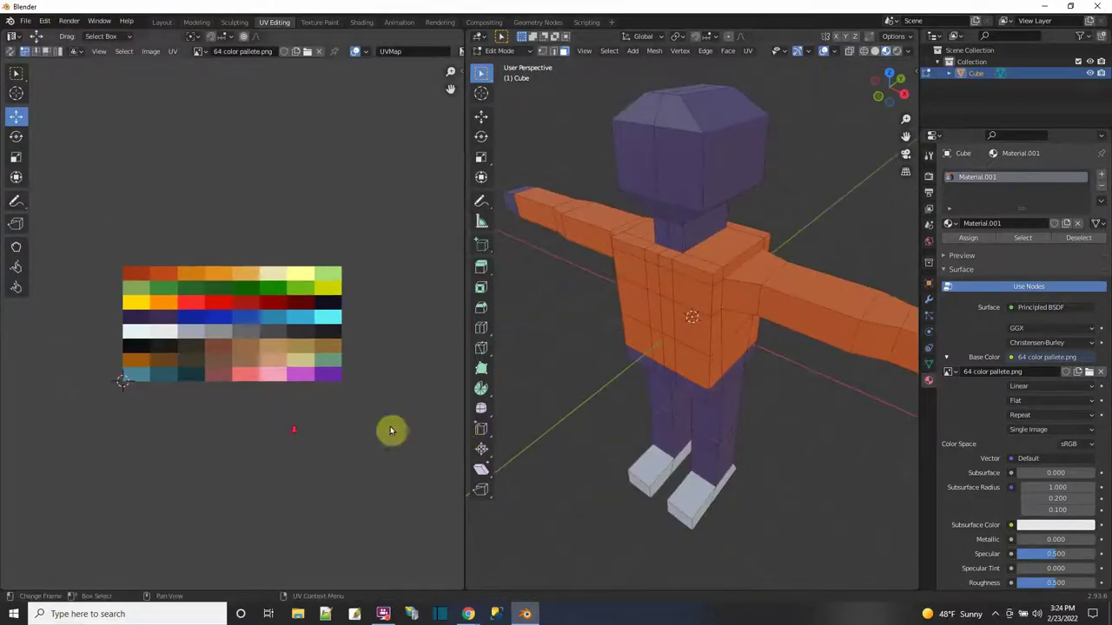
scroll(377, 367, "up", 5)
middle_click_drag(747, 434, 824, 426)
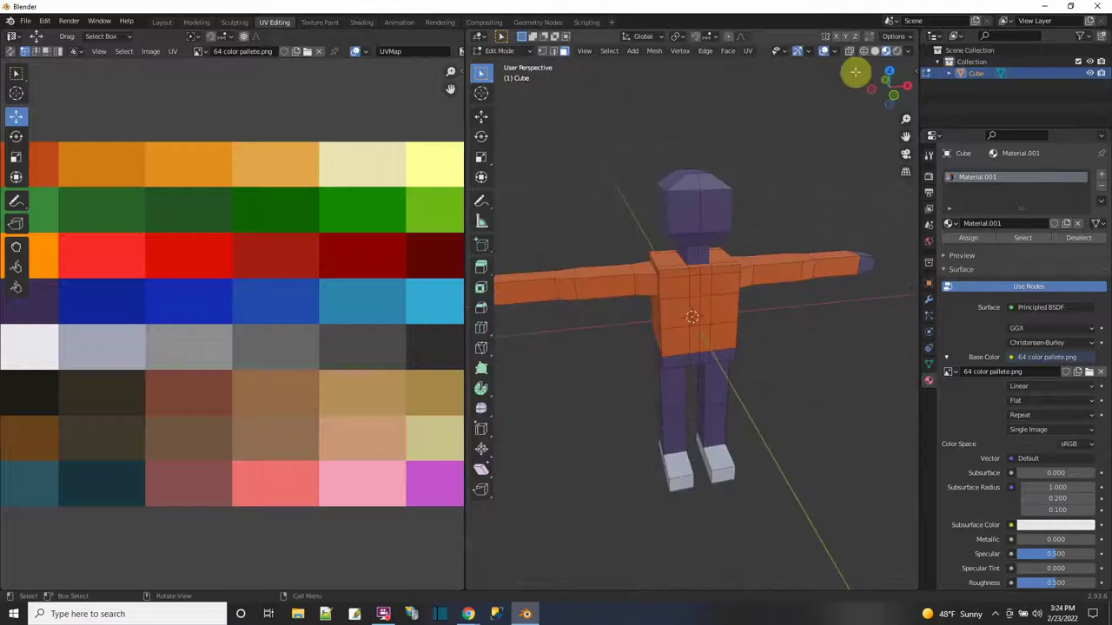
Select the head and both hand ends and move their UVs onto the salmon-pink cell.
middle_click_drag(846, 65, 762, 183)
left_click_drag(623, 142, 757, 245)
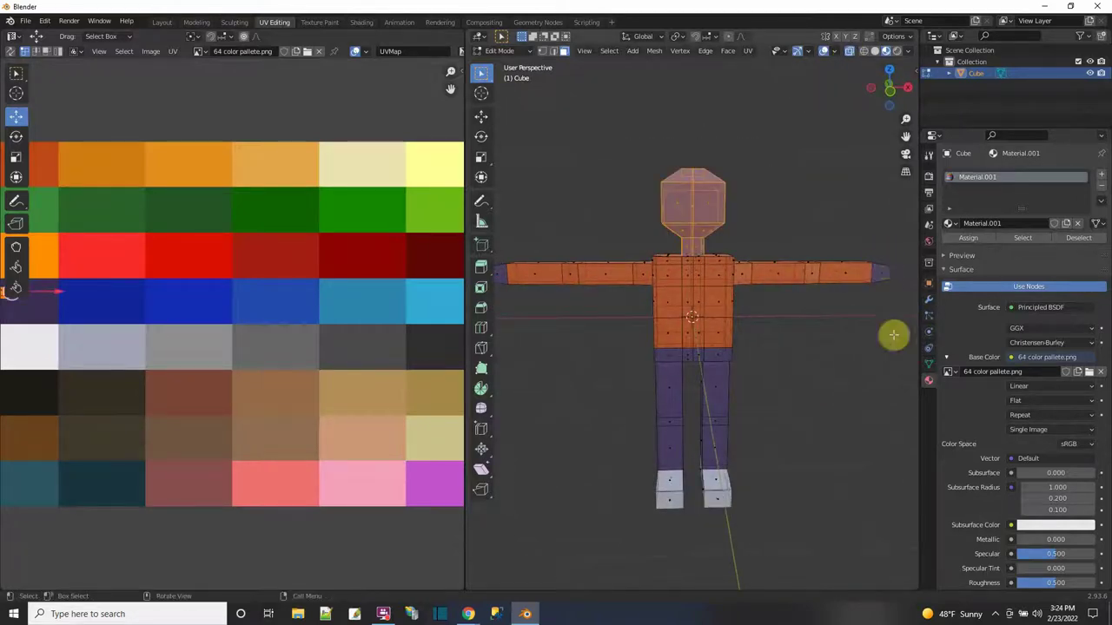
left_click(888, 87)
left_click_drag(878, 253, 893, 294)
left_click_drag(501, 244, 514, 325)
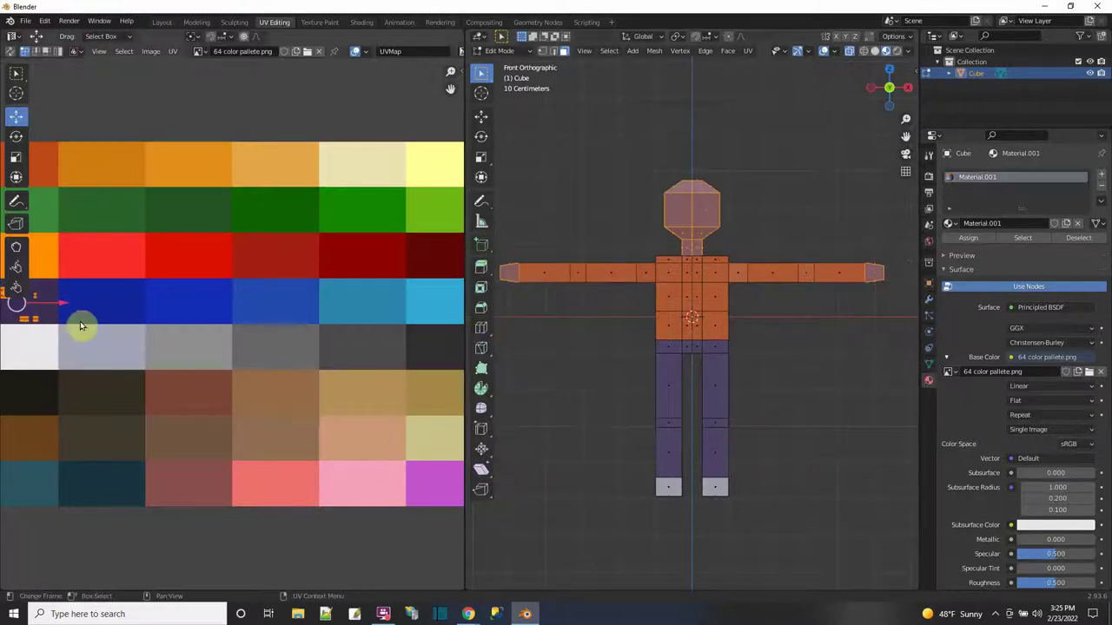
scroll(81, 323, "down", 1)
left_click_drag(63, 306, 277, 454)
middle_click_drag(695, 397, 720, 417)
Add an edge loop around the upper torso and turn off X-ray.
left_click(480, 327)
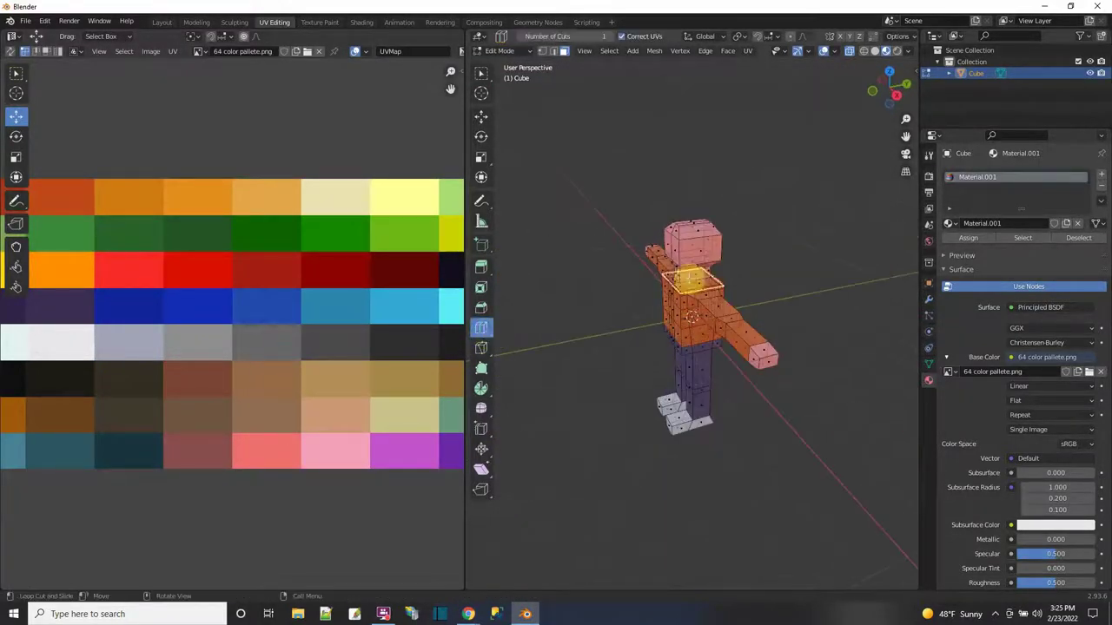
left_click(700, 259)
mouse_move(802, 289)
middle_mouse_down()
mouse_move(772, 292)
mouse_move(829, 221)
mouse_move(898, 275)
middle_mouse_up()
left_click(850, 50)
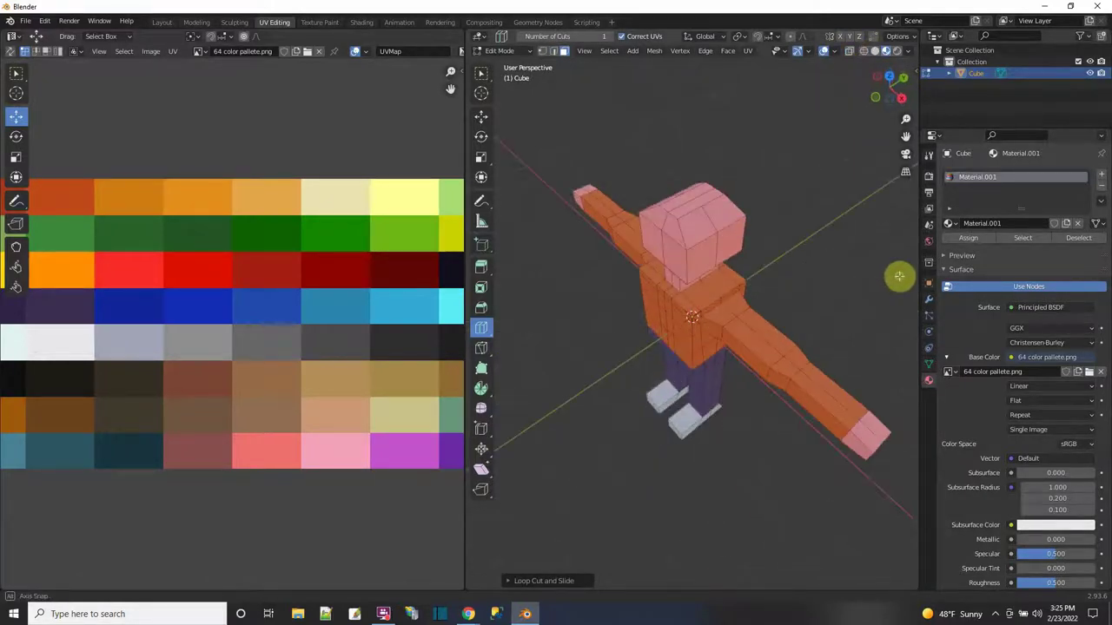
key("w")
Select the top face of the head and move its UVs onto a dark hair-colour swatch.
left_click(727, 235)
middle_click_drag(781, 252, 640, 273)
left_click(697, 203)
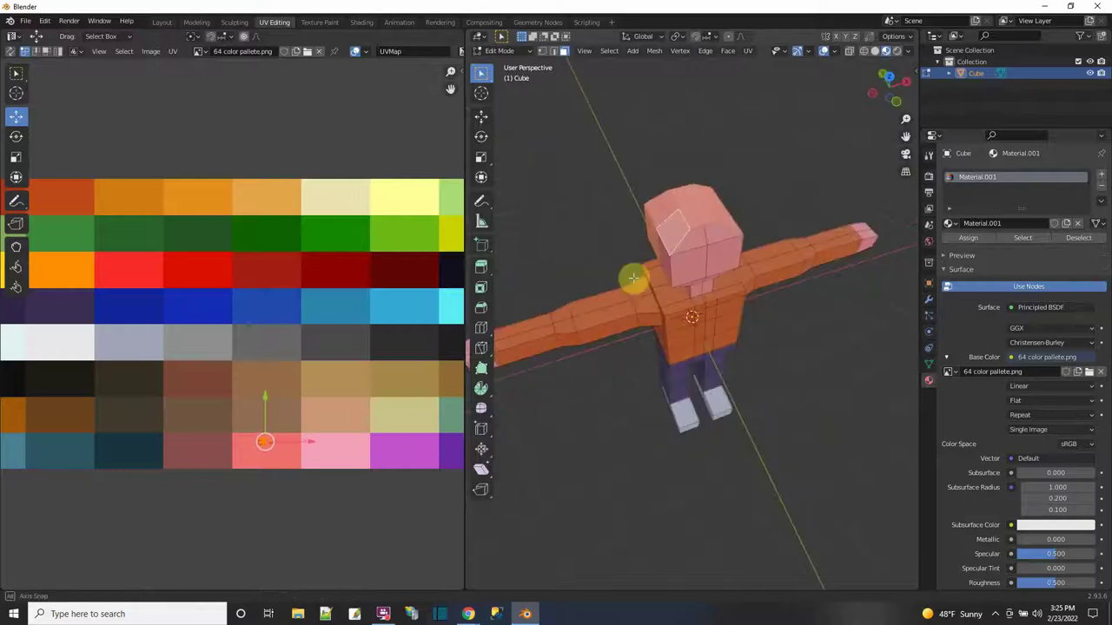
left_click(717, 231)
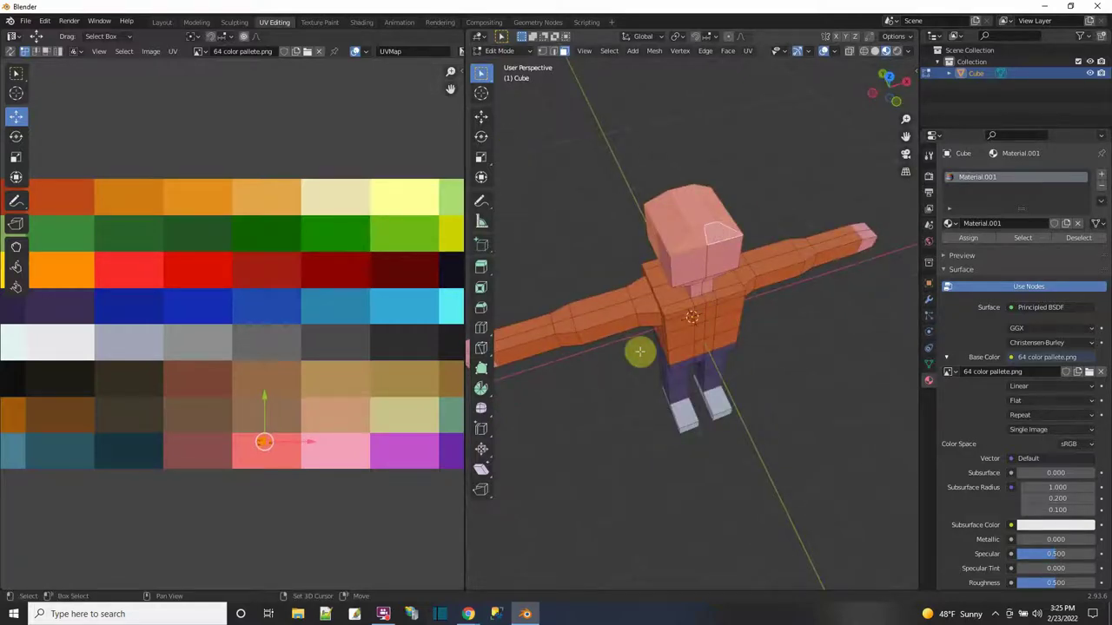
left_click_drag(264, 440, 392, 272)
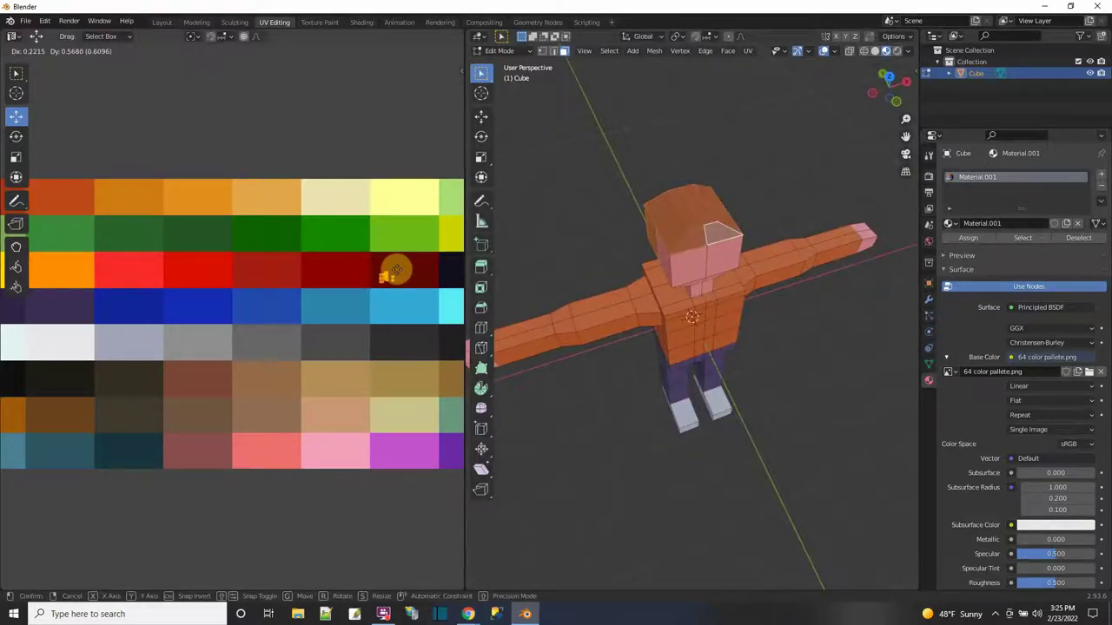
left_click(452, 265)
Return to the Modeling workspace with textured viewport shading.
middle_click_drag(625, 331, 759, 379)
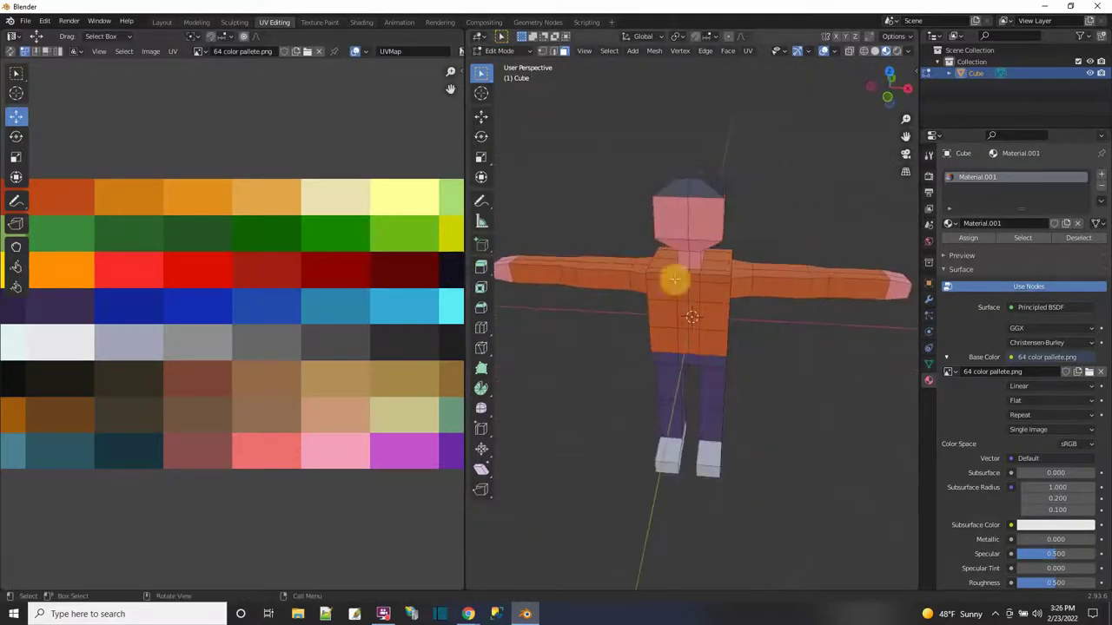
left_click(500, 39)
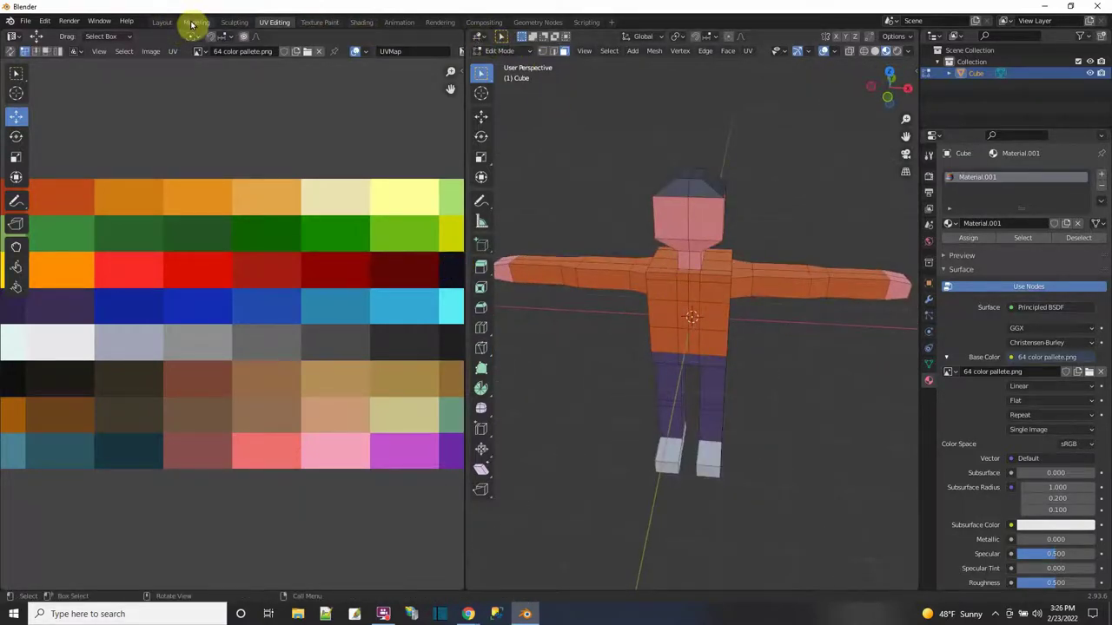
left_click(195, 23)
left_click(886, 50)
mouse_move(655, 244)
middle_mouse_down()
mouse_move(733, 252)
mouse_move(528, 223)
middle_mouse_up()
left_click(61, 53)
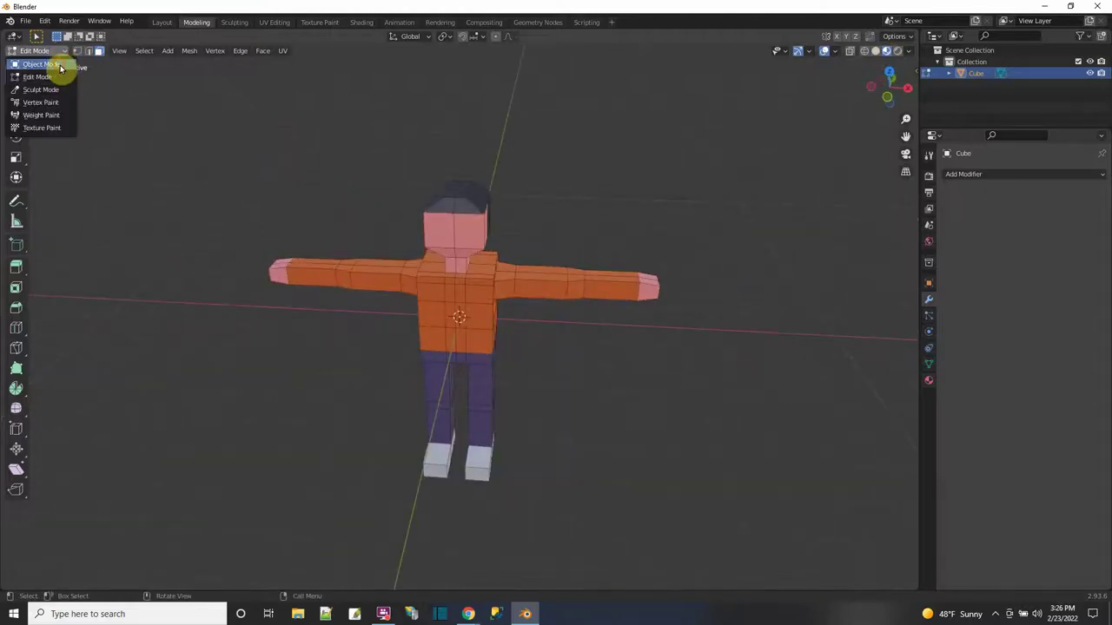
Export the character from Object Mode as walker.fbx on the Desktop, placing it near the palette image.
left_click(39, 64)
left_click(25, 21)
mouse_move(67, 188)
left_click(187, 281)
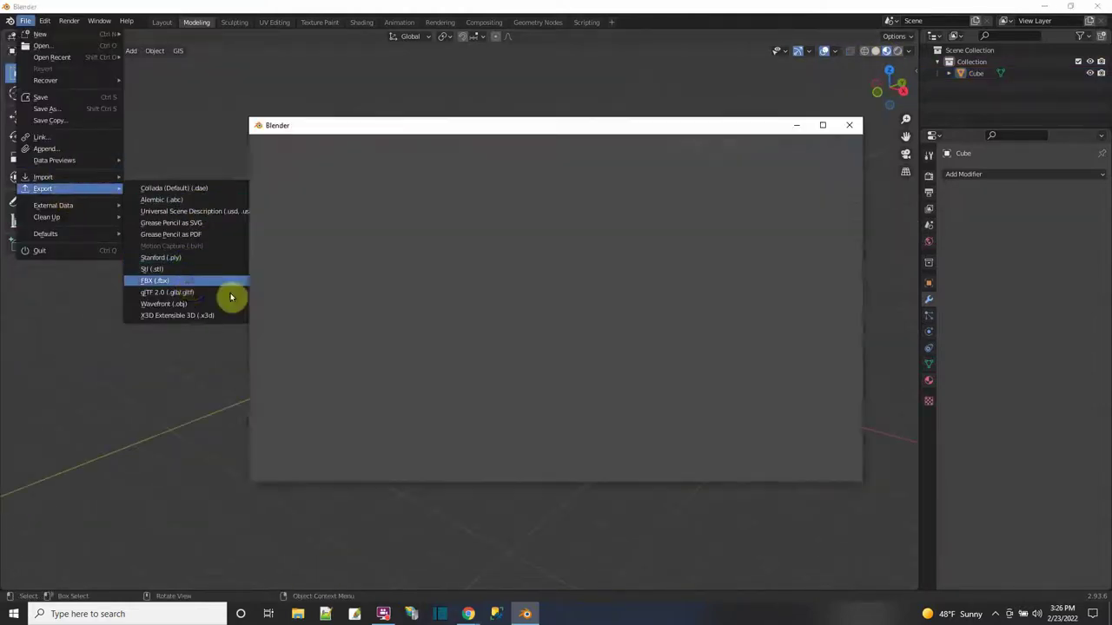
left_click(418, 237)
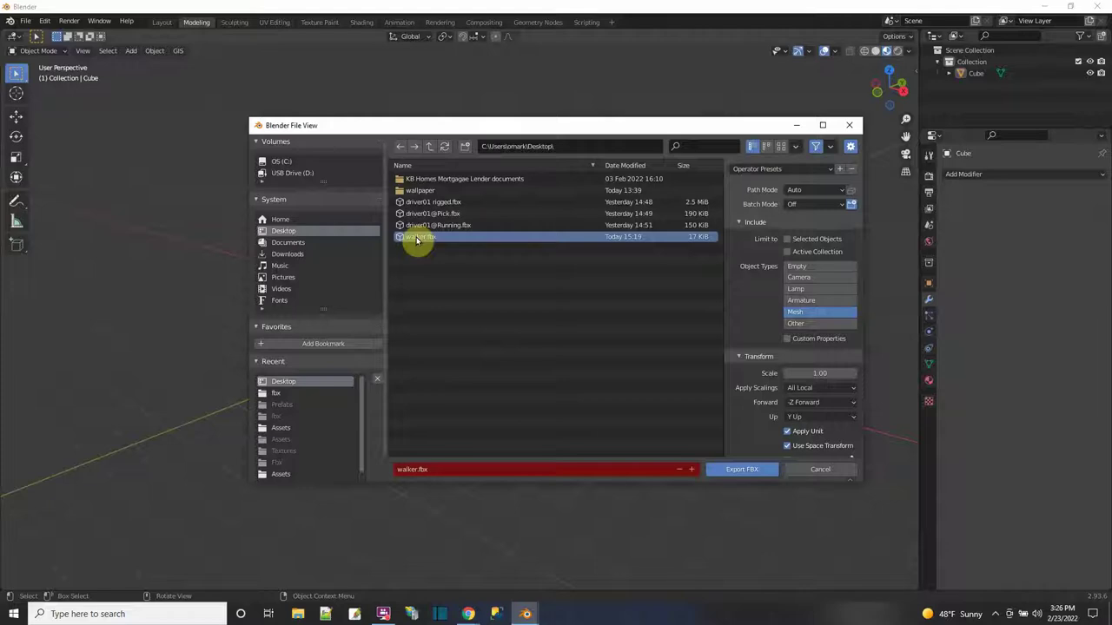
double_click(418, 237)
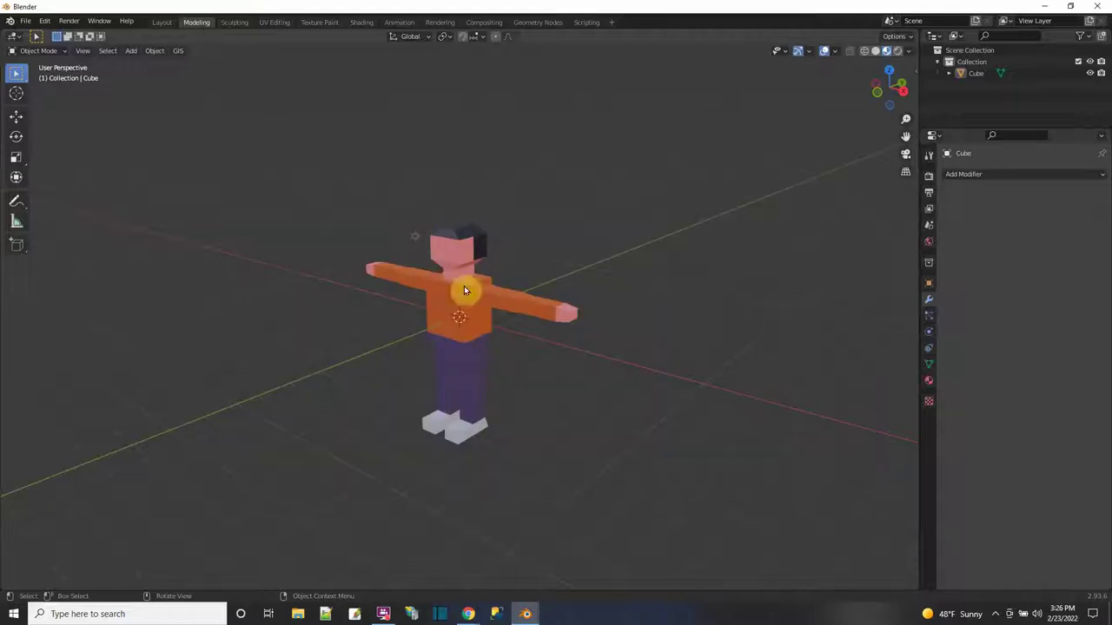
left_click(1043, 10)
left_click_drag(22, 310, 126, 483)
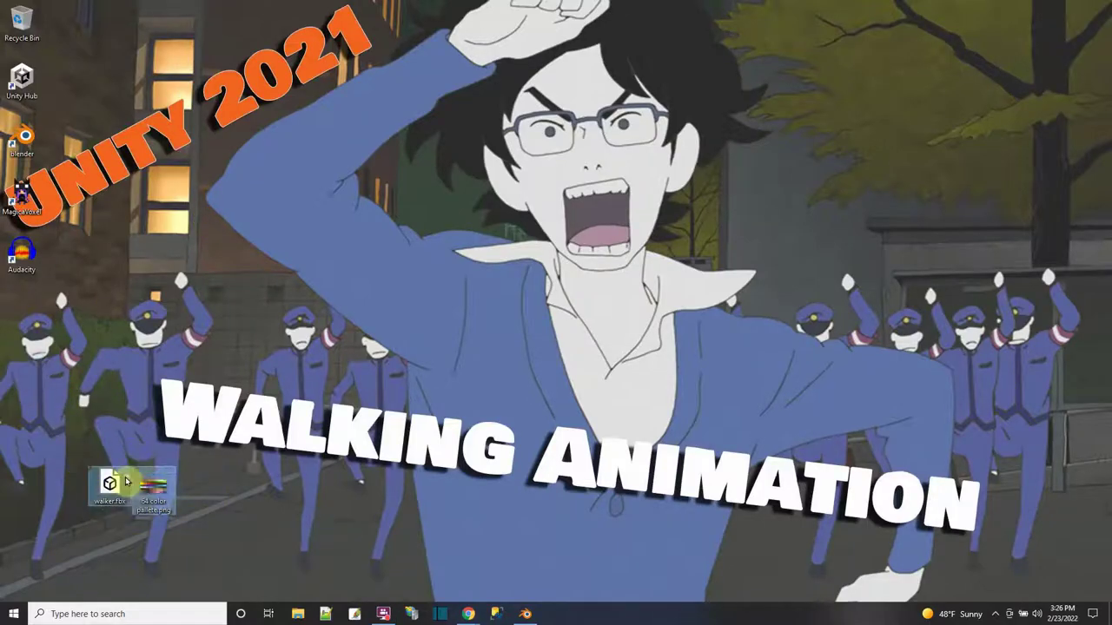
Compress walker.fbx and the palette image into walker.zip and place it beside them.
right_click(126, 482)
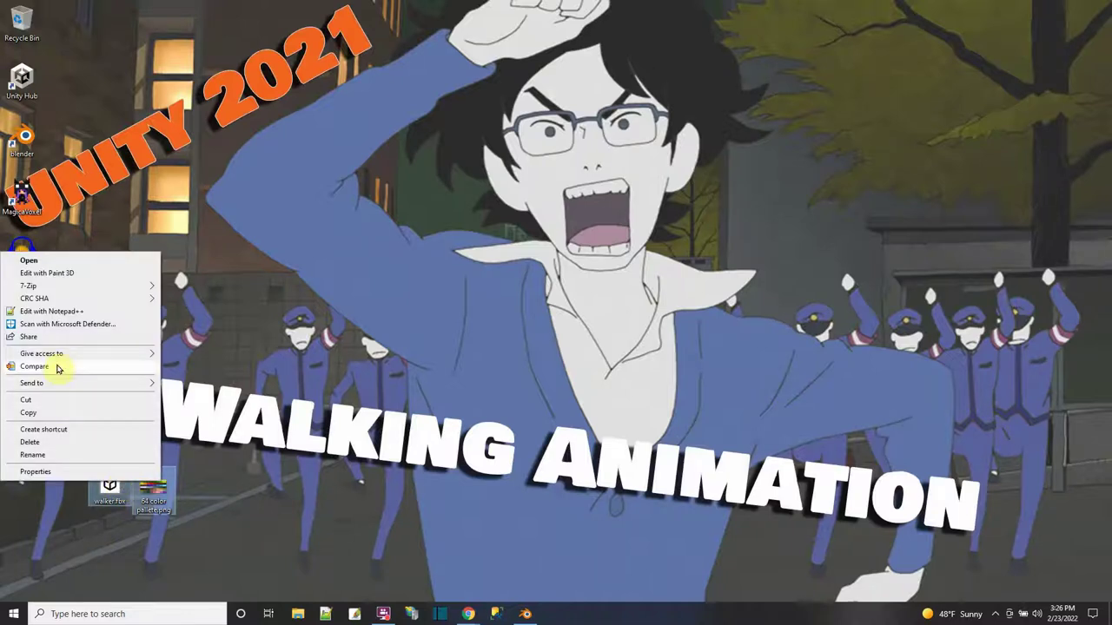
mouse_move(61, 383)
left_click(195, 398)
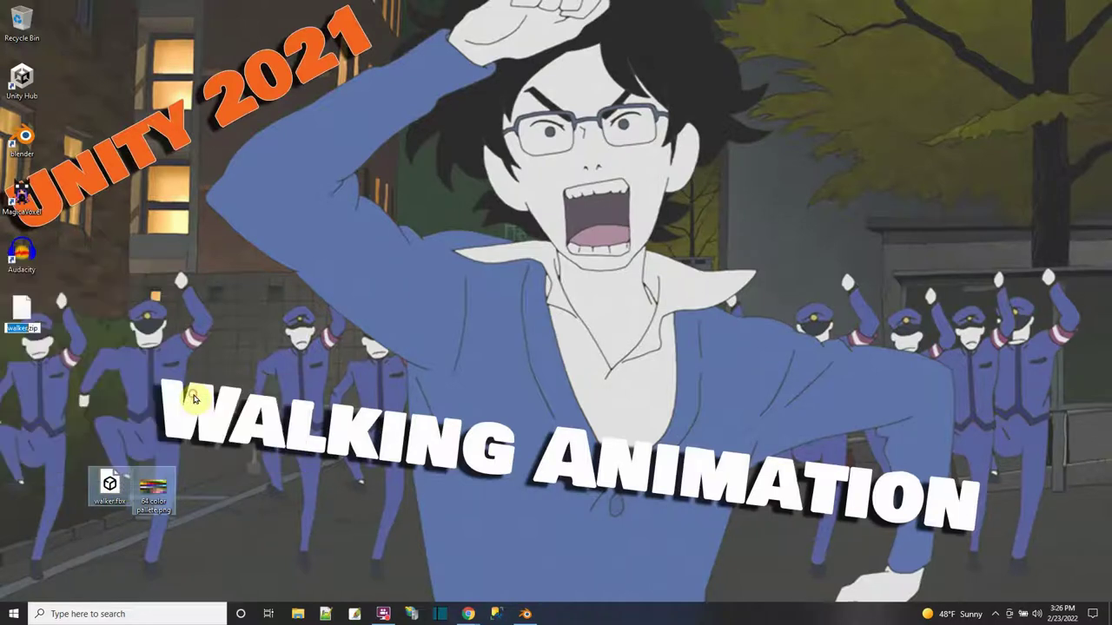
left_click_drag(24, 314, 206, 508)
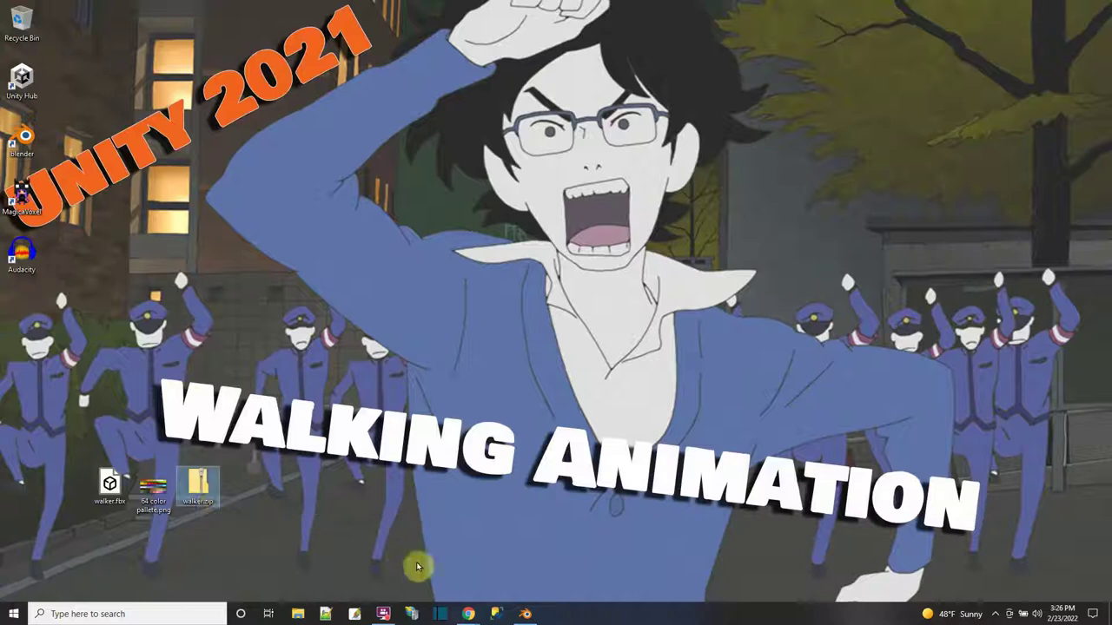
Bring Chrome forward and open the Mixamo website from a Google search for mixamo.
mouse_move(468, 614)
left_click(484, 572)
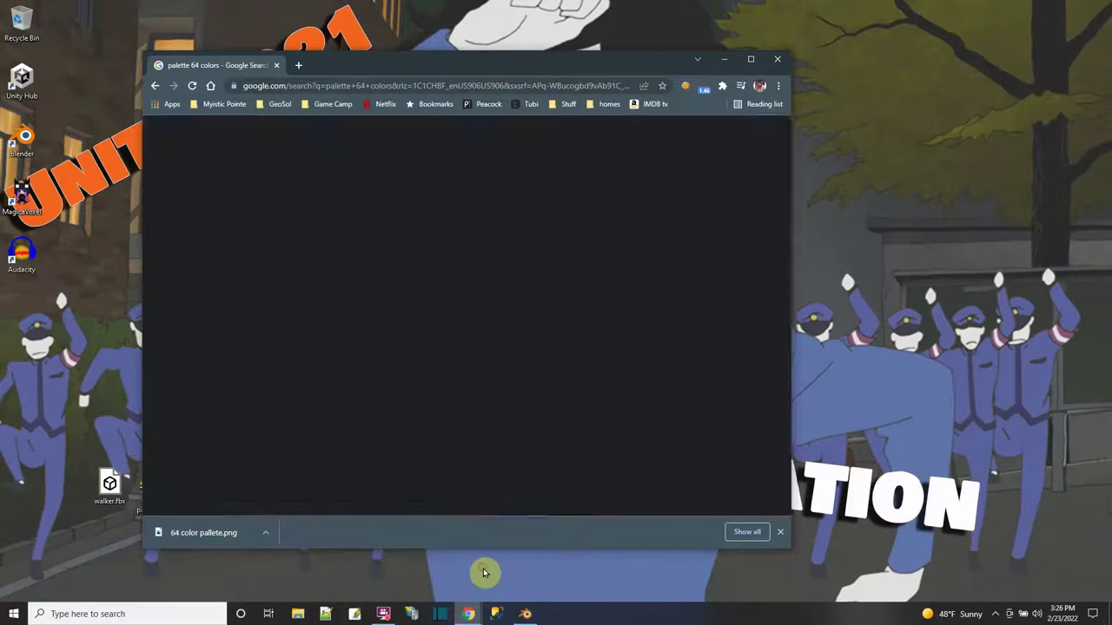
left_click_drag(382, 69, 501, 57)
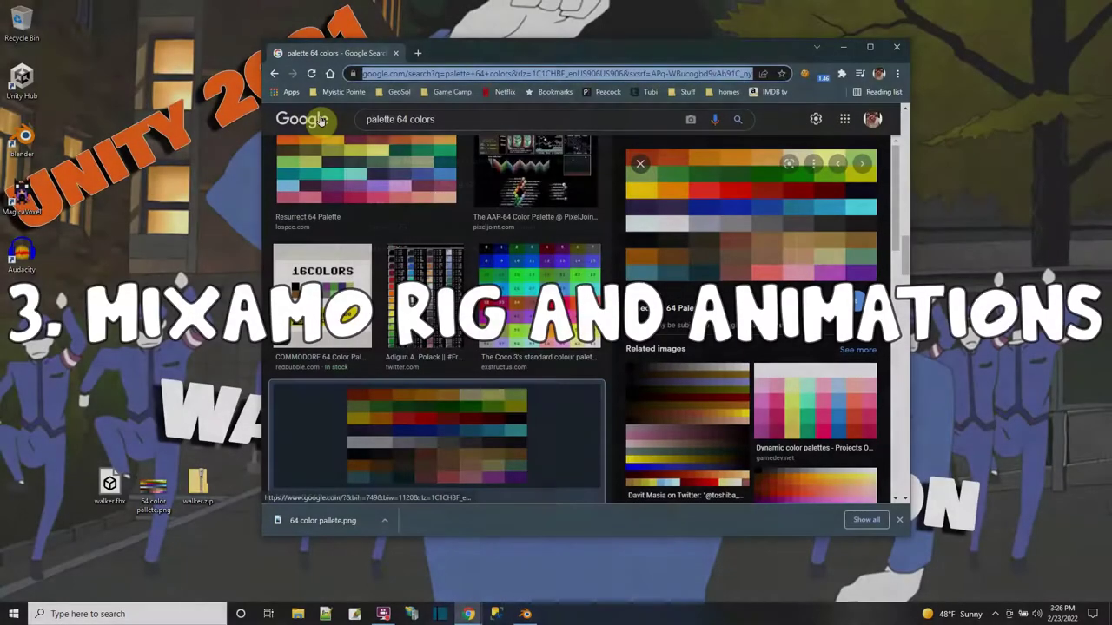
left_click(417, 73)
type("mixamo.com")
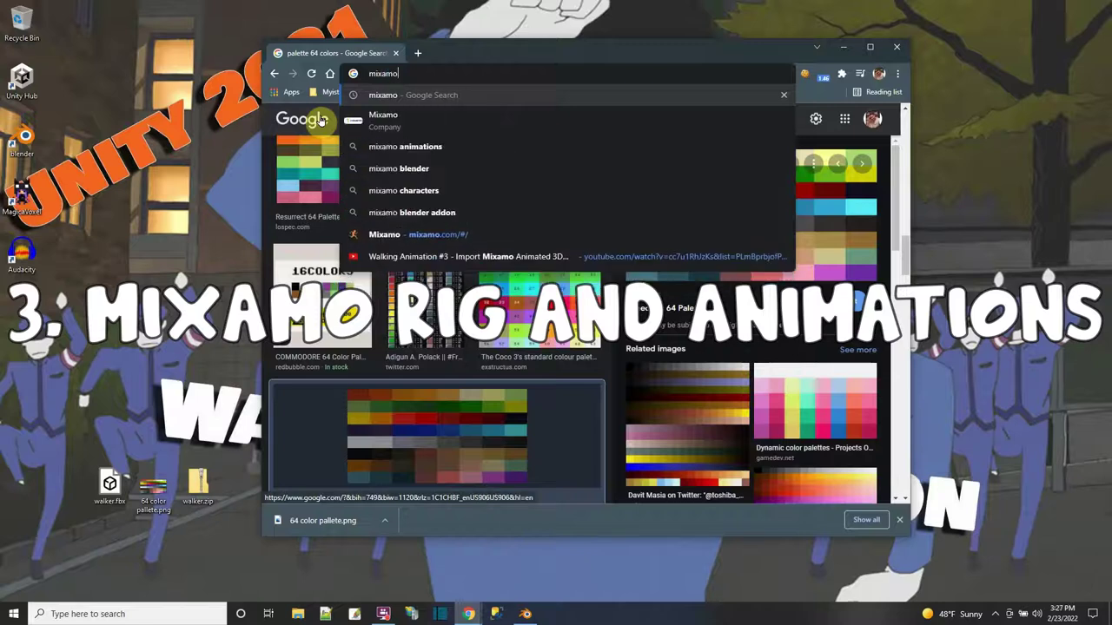
key("BackSpace")
key("BackSpace")
key("BackSpace")
key("BackSpace")
key("Return")
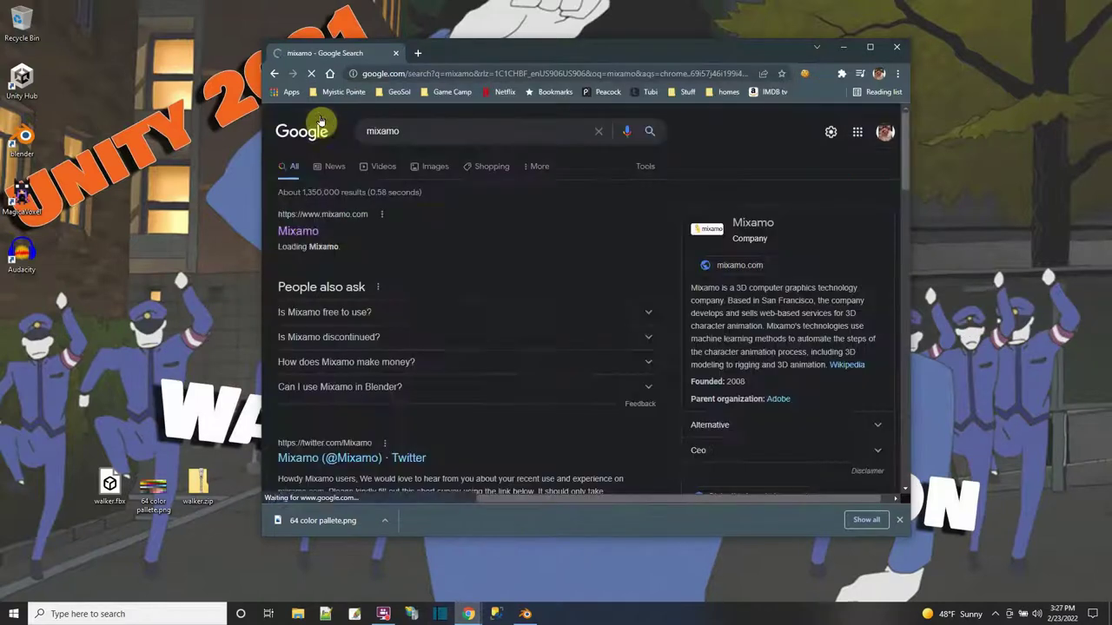
left_click(306, 238)
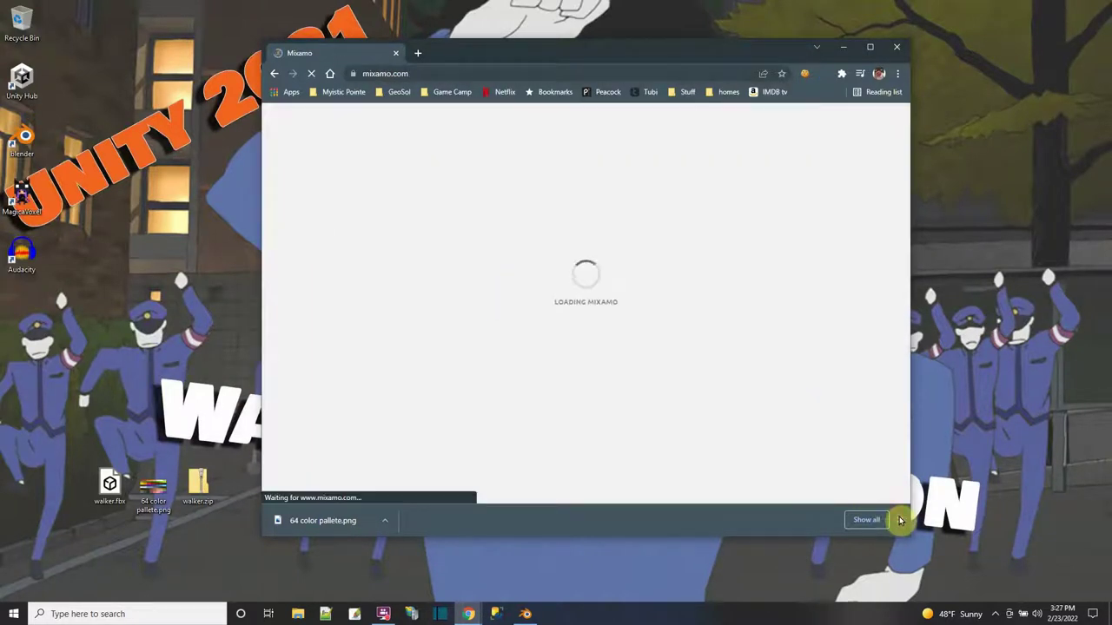
left_click(899, 520)
Log in with the saved Adobe account e-mail and password, skipping the passwordless offer.
left_click(626, 372)
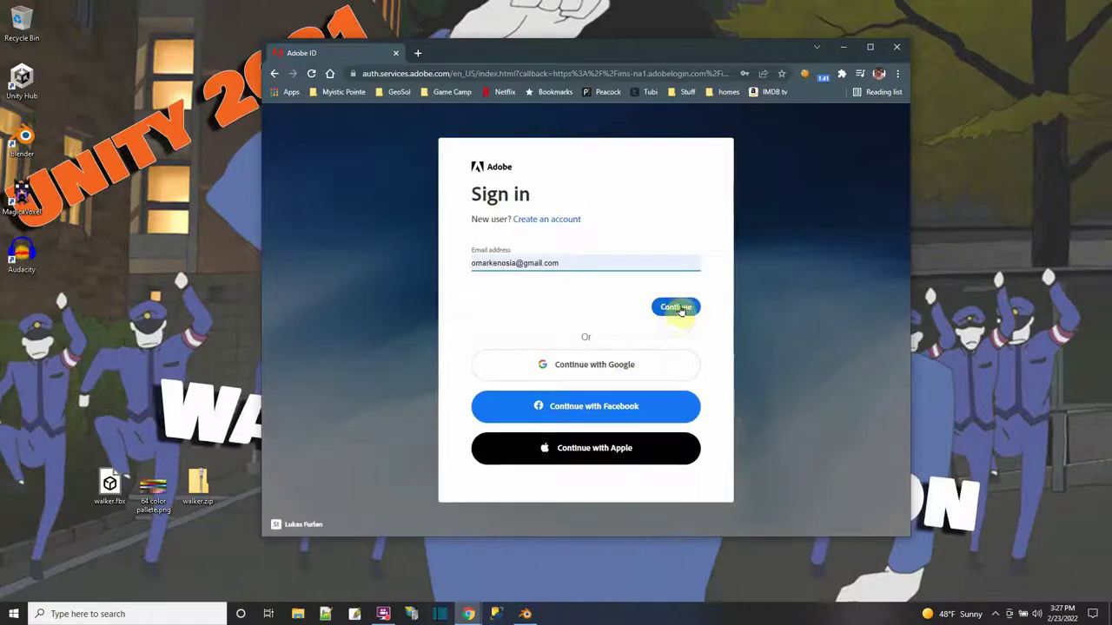
left_click(678, 308)
key("Return")
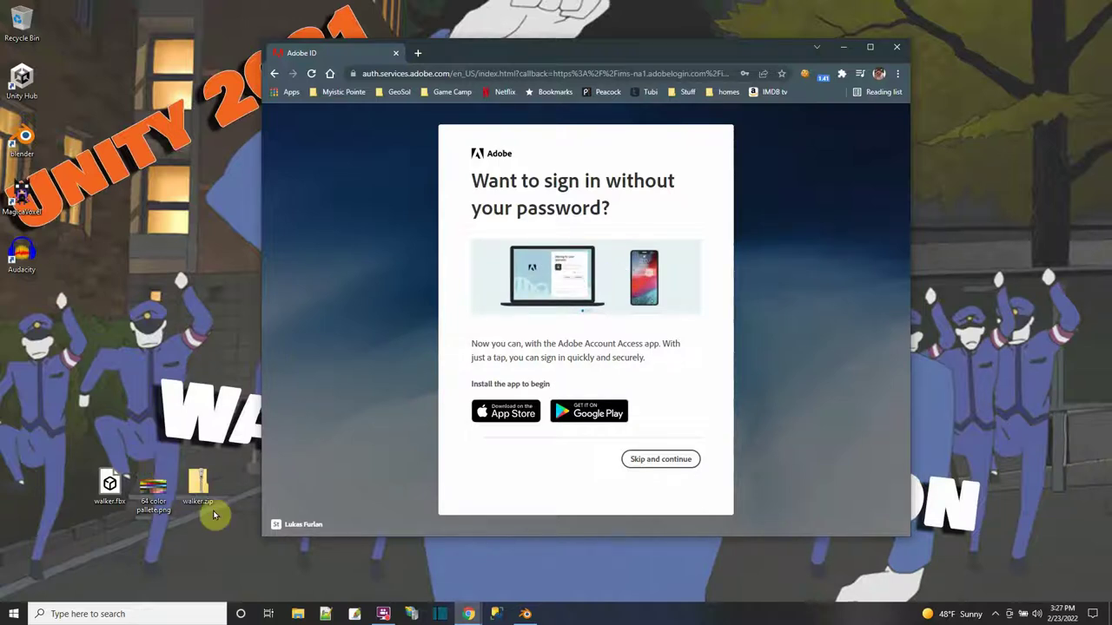
left_click(661, 459)
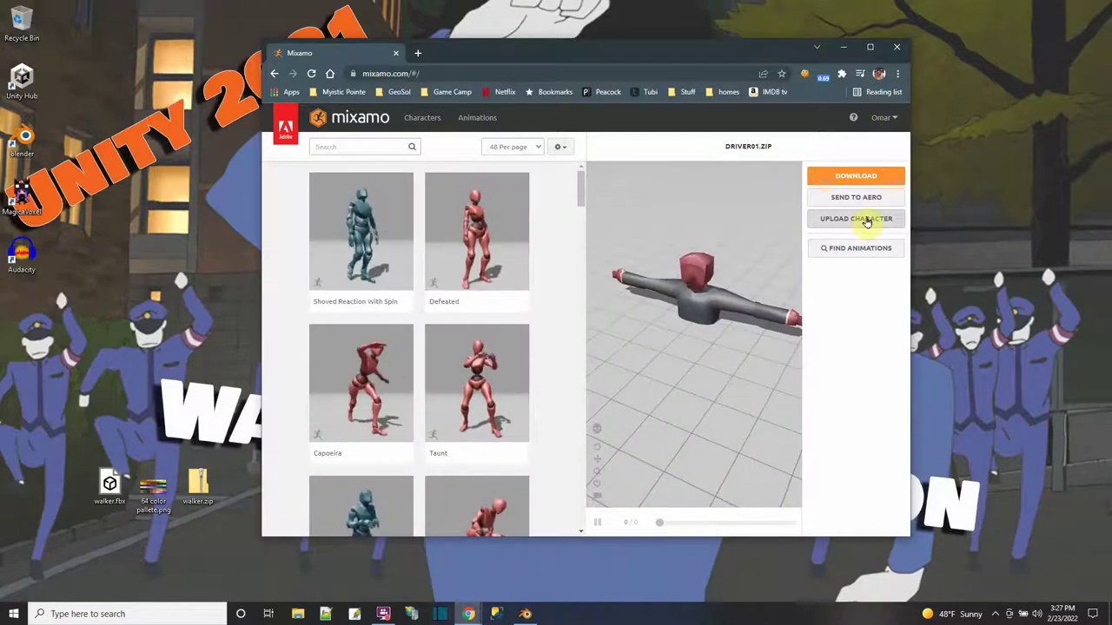
Upload walker.zip and place the chin, wrist, elbow, knee and groin markers.
left_click(866, 222)
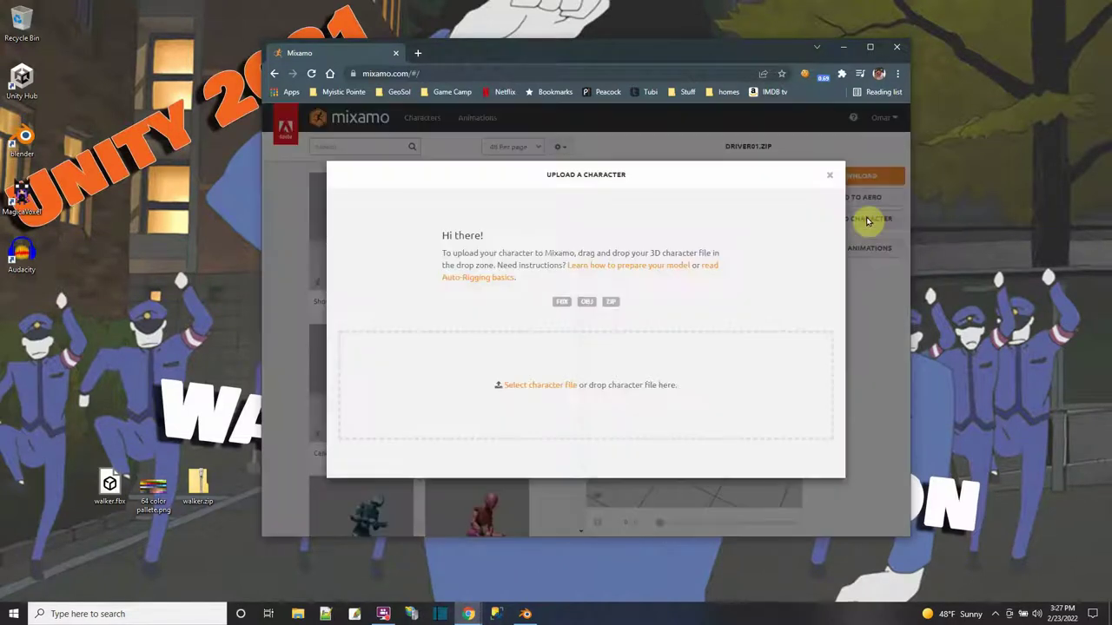
left_click_drag(198, 487, 475, 376)
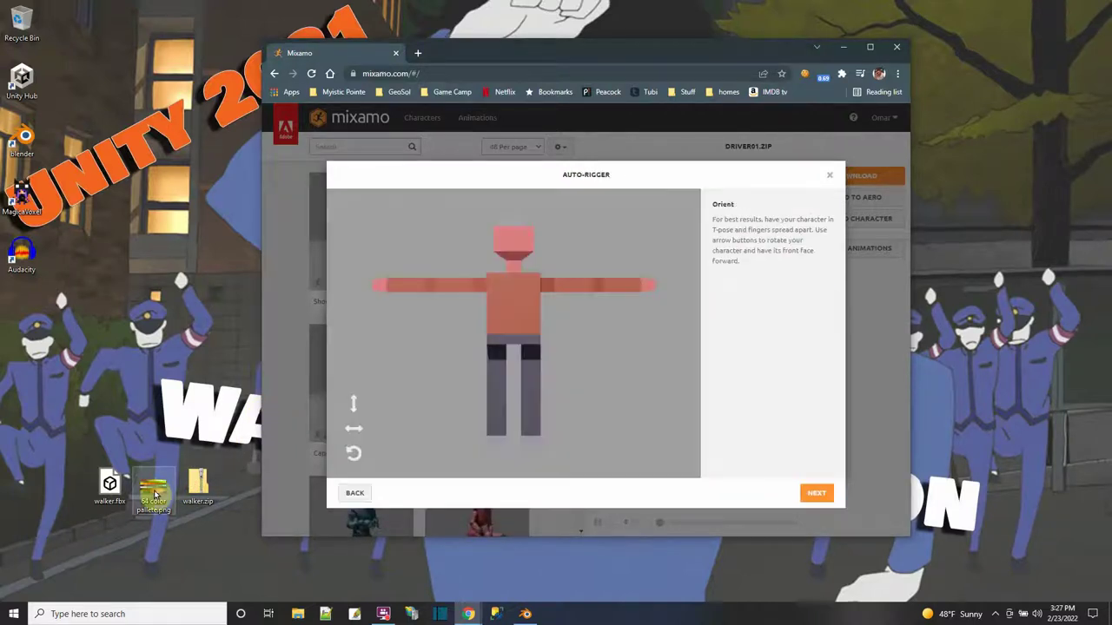
left_click(499, 361)
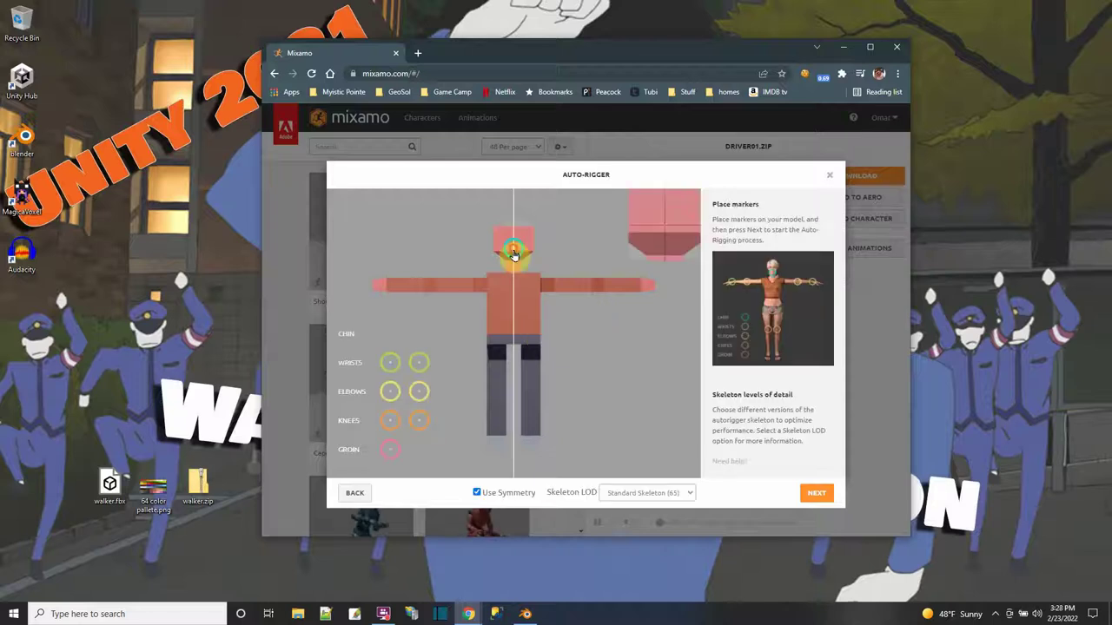
left_click_drag(391, 365, 389, 293)
mouse_move(389, 391)
left_mouse_down()
mouse_move(425, 350)
mouse_move(434, 291)
left_mouse_up()
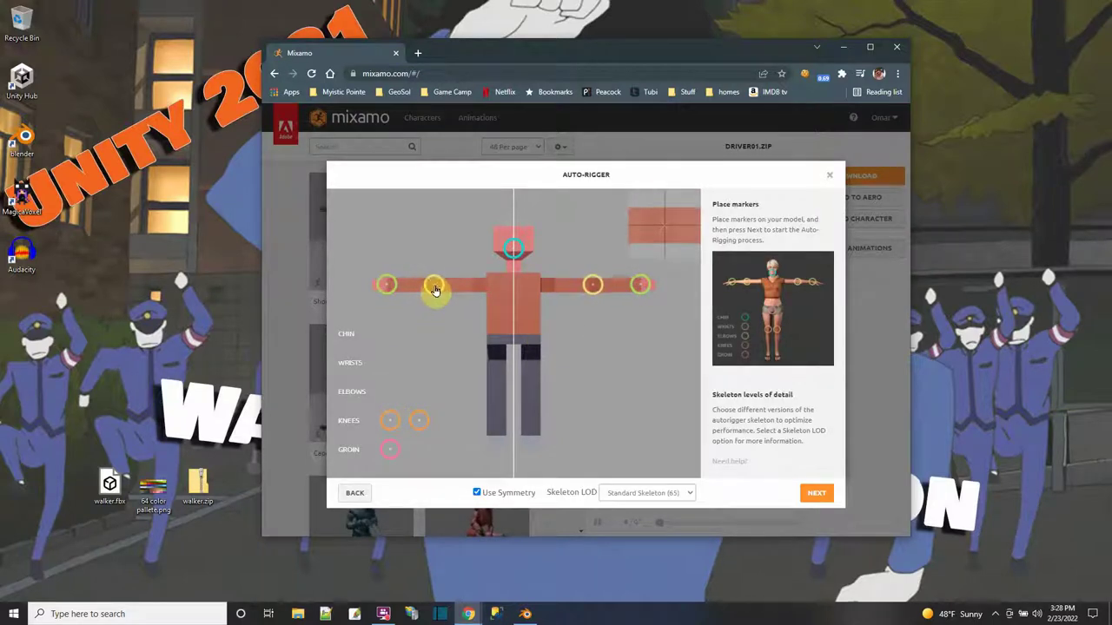
left_click_drag(390, 420, 493, 397)
left_click_drag(390, 449, 513, 335)
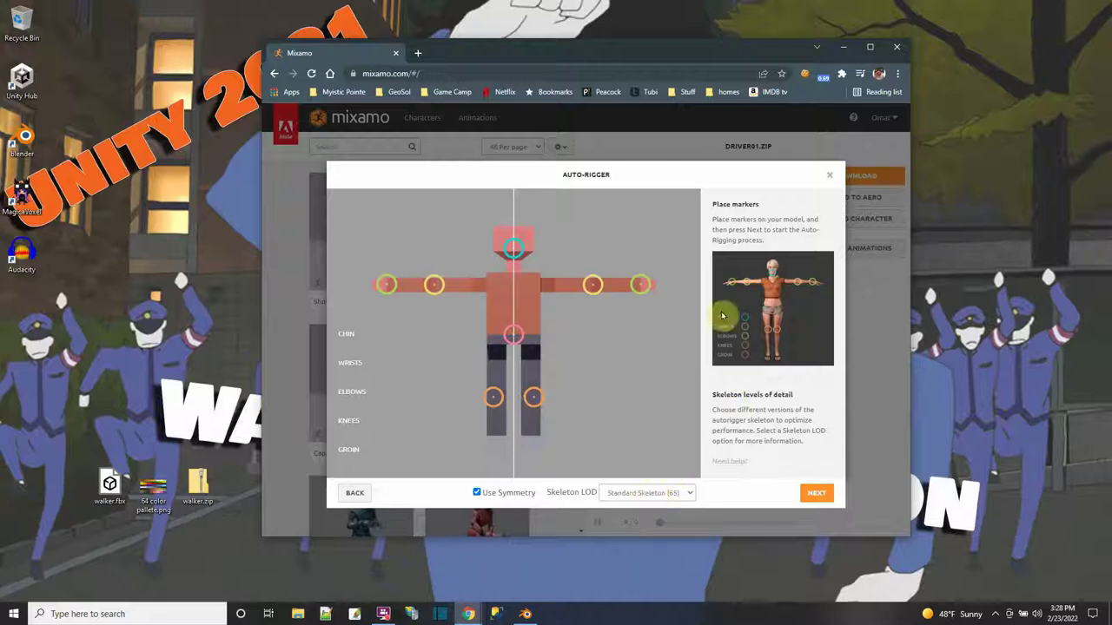
Set Skeleton LOD to No Fingers and auto-rig the character, accepting the result.
left_click(671, 497)
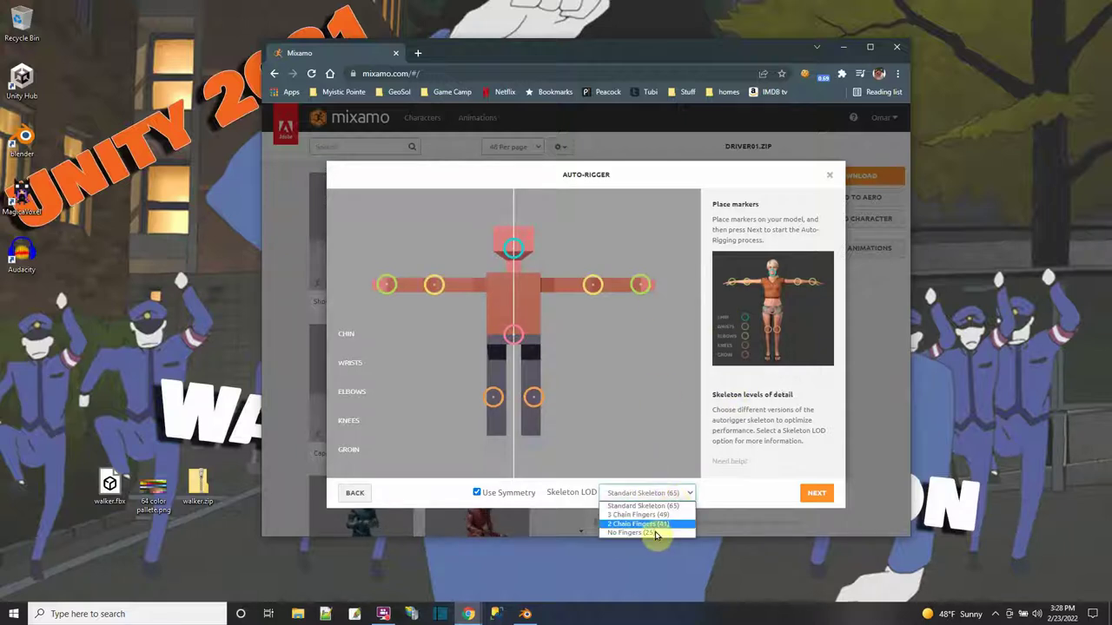
left_click(654, 533)
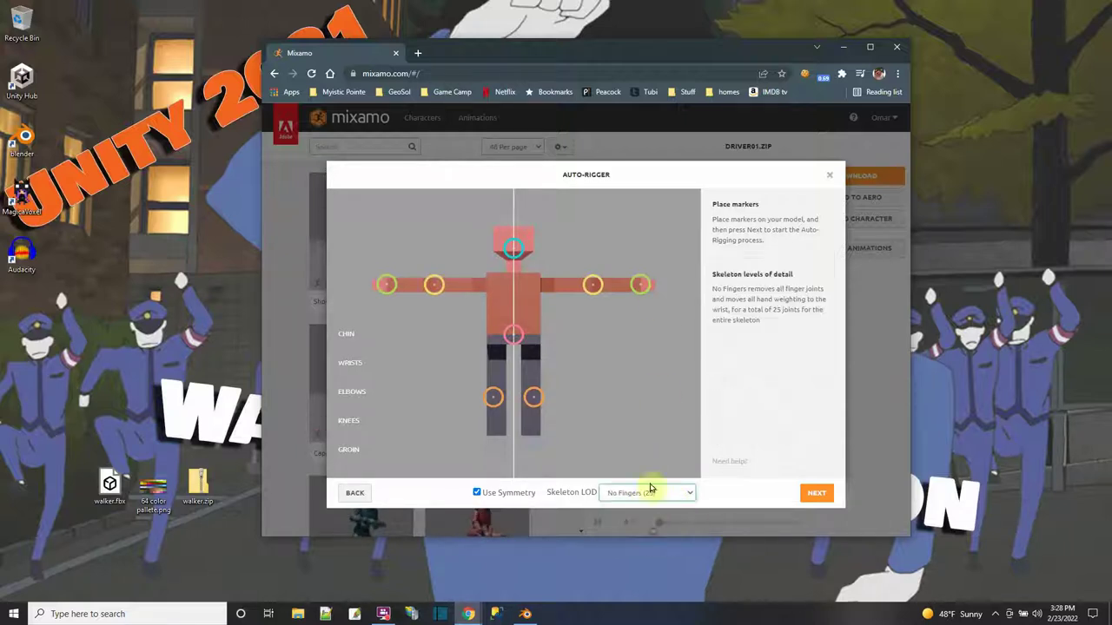
left_click(815, 492)
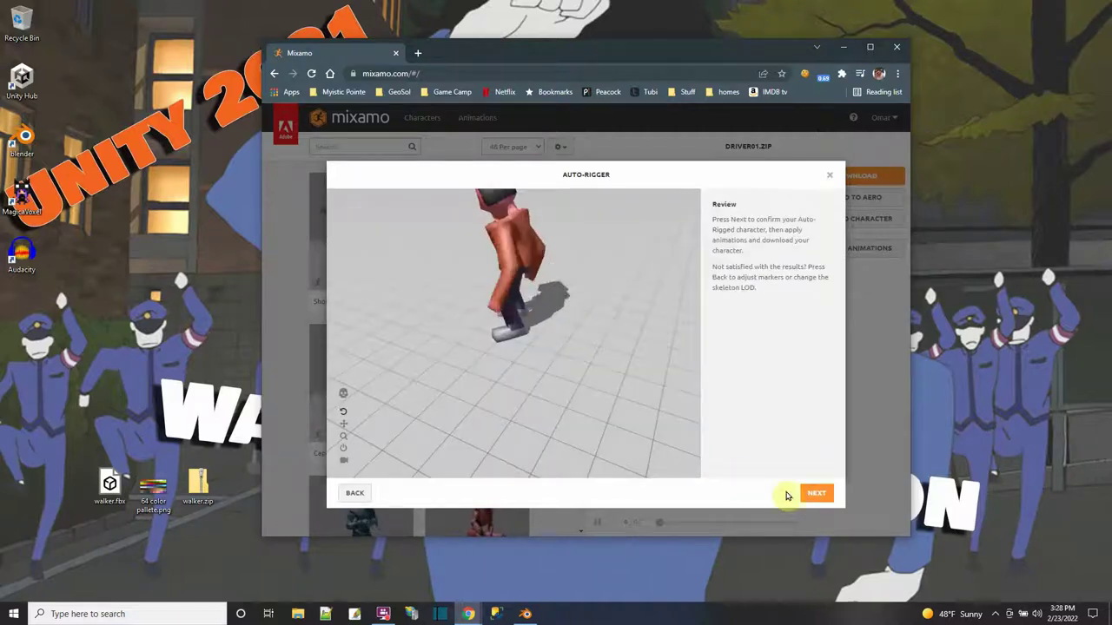
left_click(816, 494)
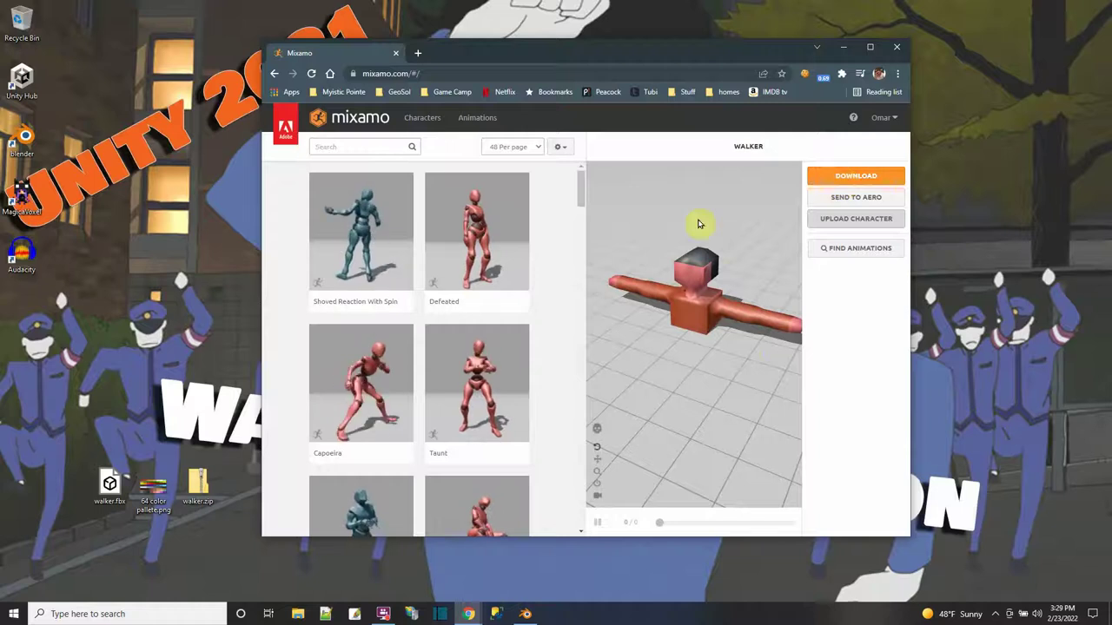
Download the T-pose Walker as FBX for Unity, saved as walker rigged.fbx.
left_click(847, 177)
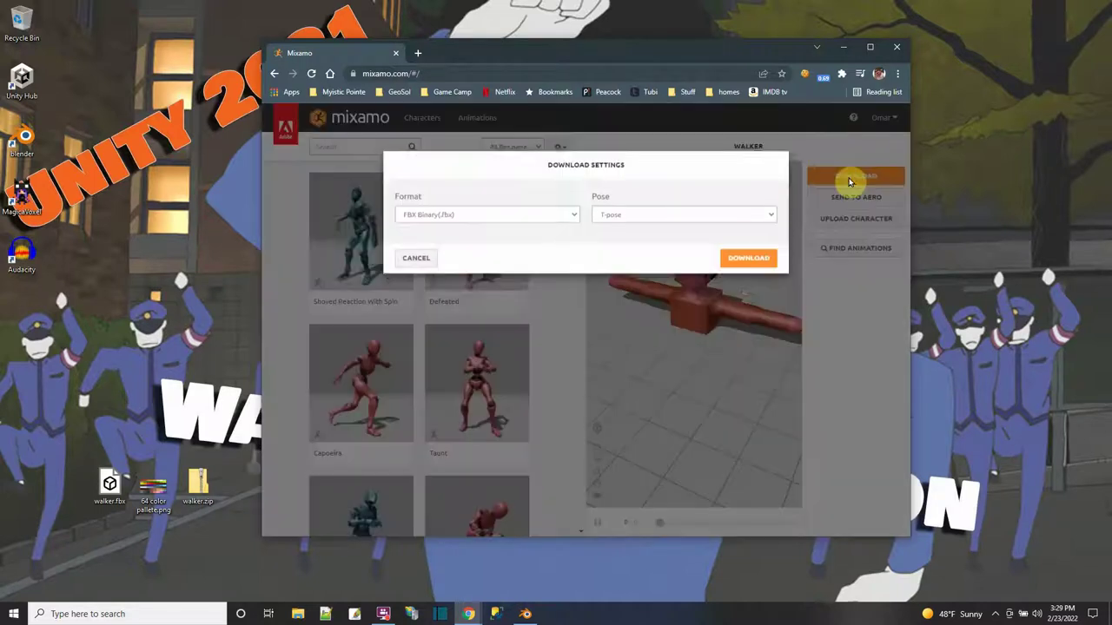
left_click(502, 228)
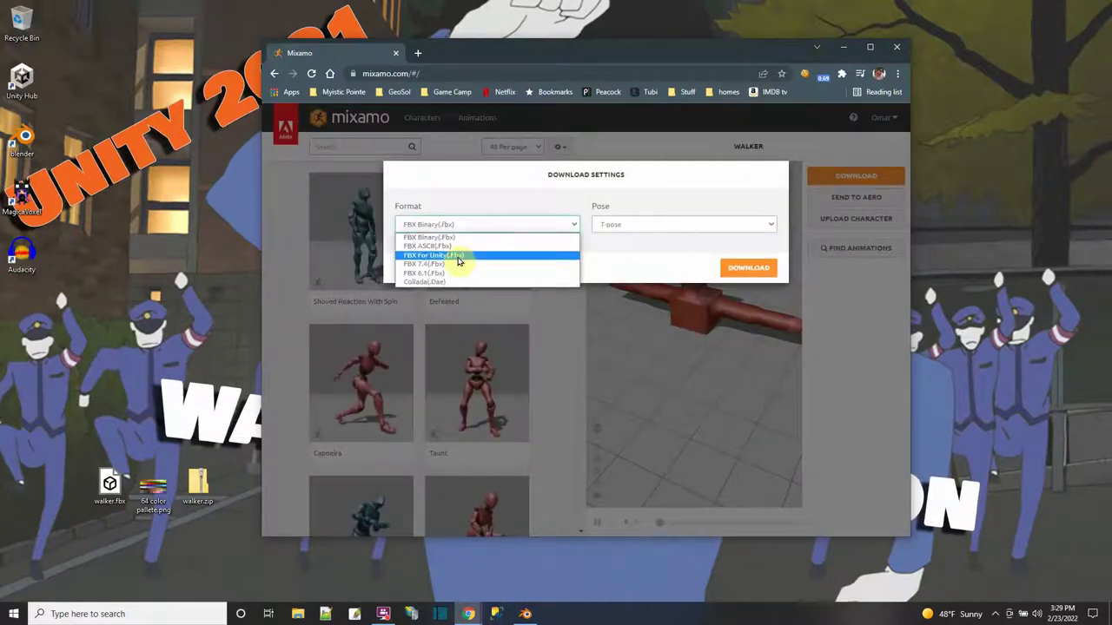
left_click(459, 257)
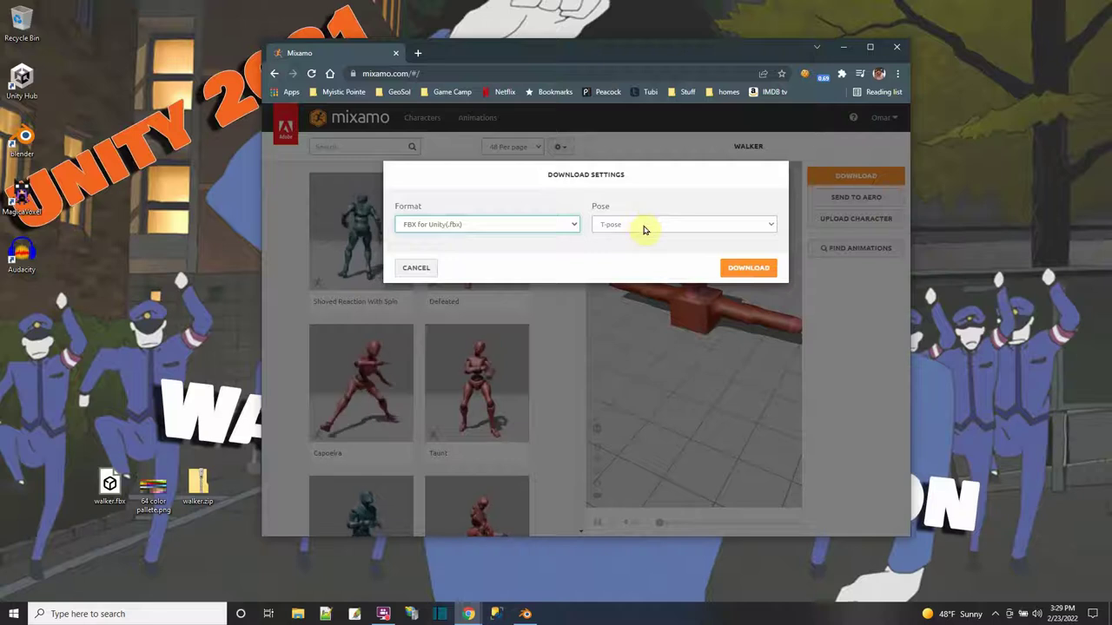
left_click(749, 269)
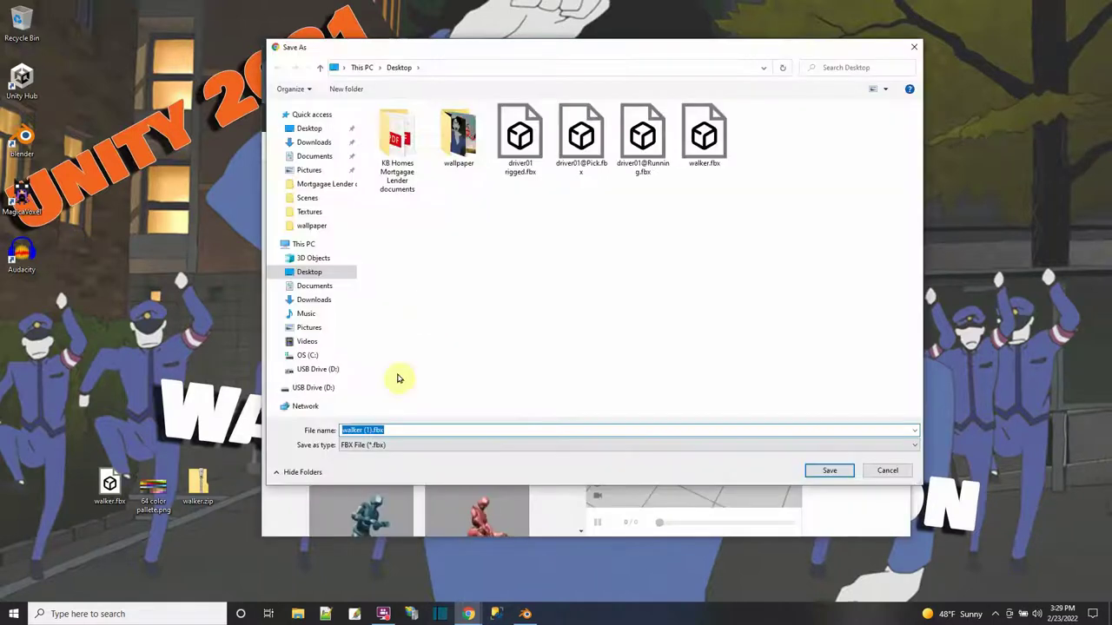
left_click(365, 430)
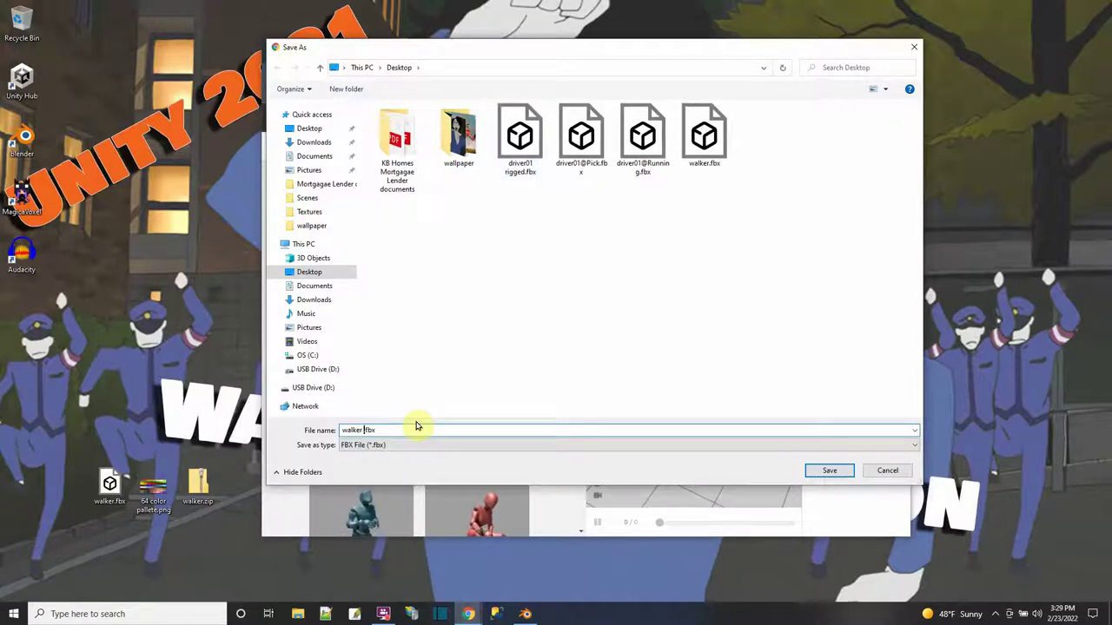
type("rigged")
key("Return")
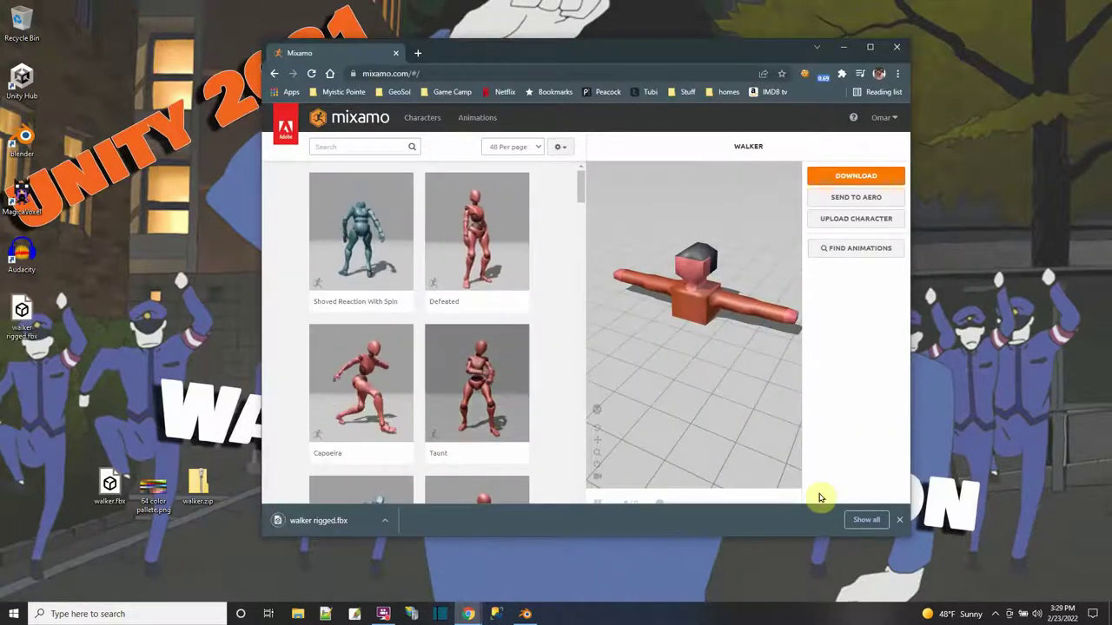
left_click(898, 521)
Search the animations for 'idle' and preview options, settling on Breathing Idle.
left_click(350, 146)
type("idle")
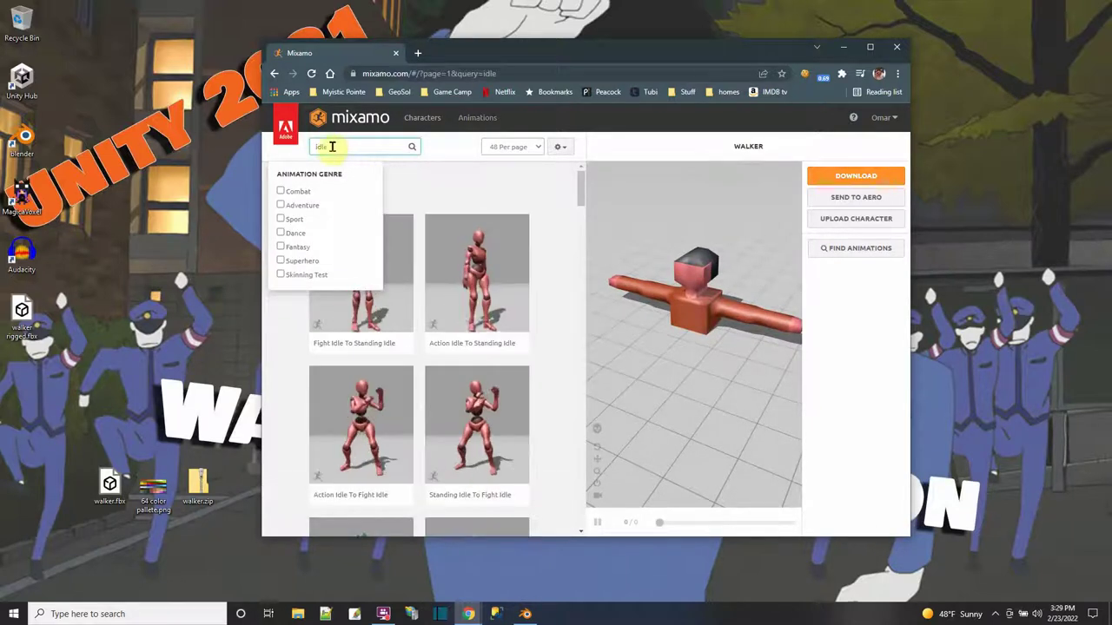
left_click(466, 270)
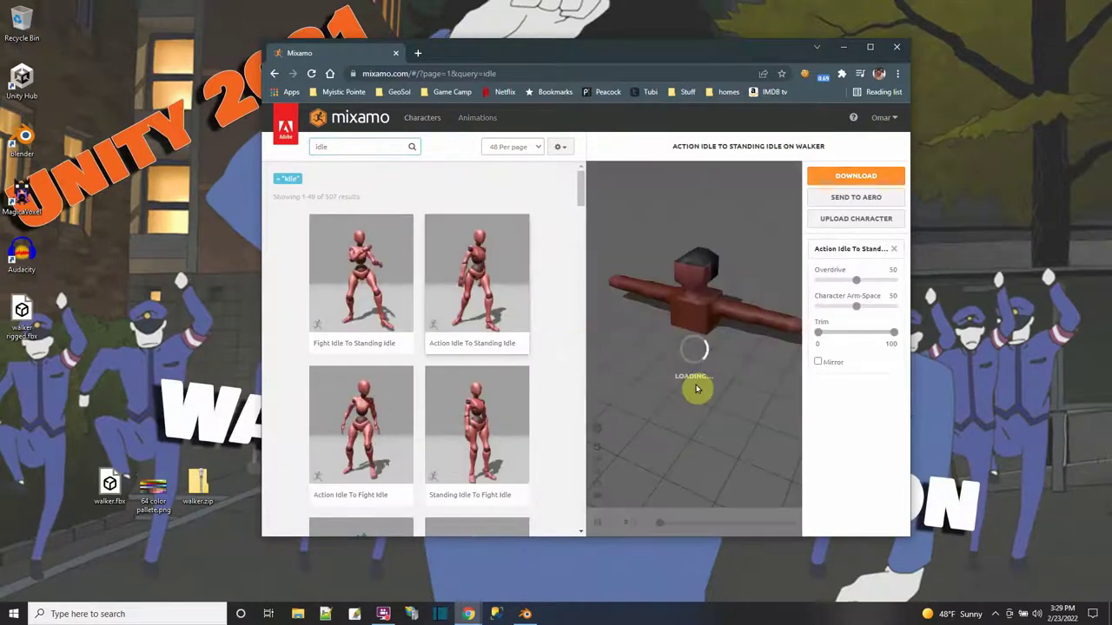
scroll(357, 307, "down", 3)
left_click(356, 299)
scroll(476, 347, "down", 3)
left_click(476, 304)
left_click_drag(22, 314, 100, 547)
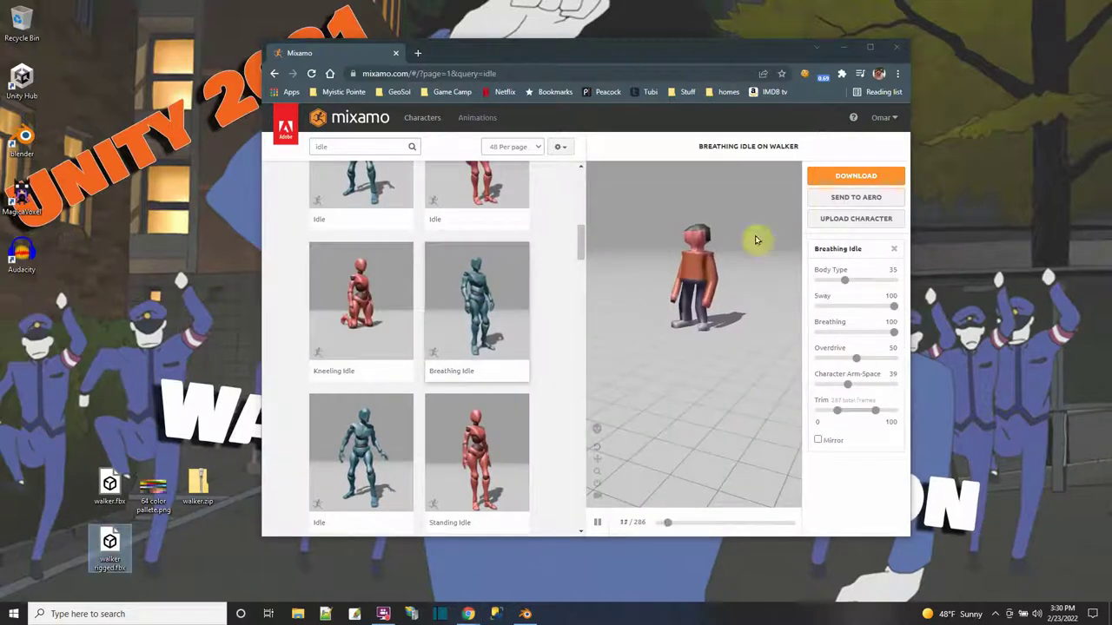
Download Breathing Idle as FBX for Unity Without Skin.
left_click(847, 177)
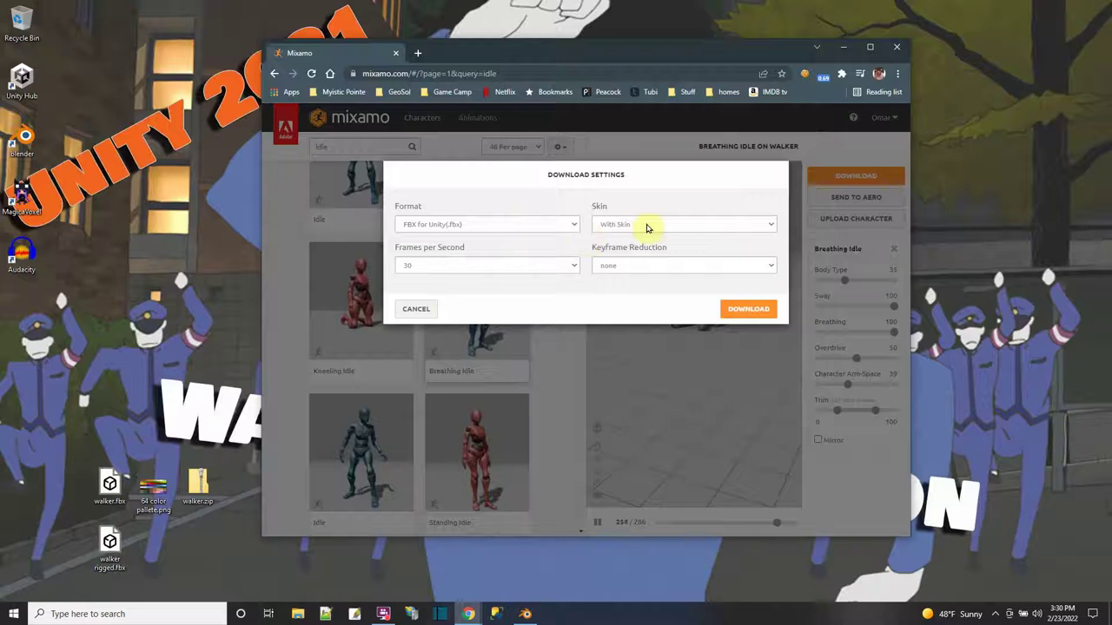
left_click(647, 226)
left_click(650, 246)
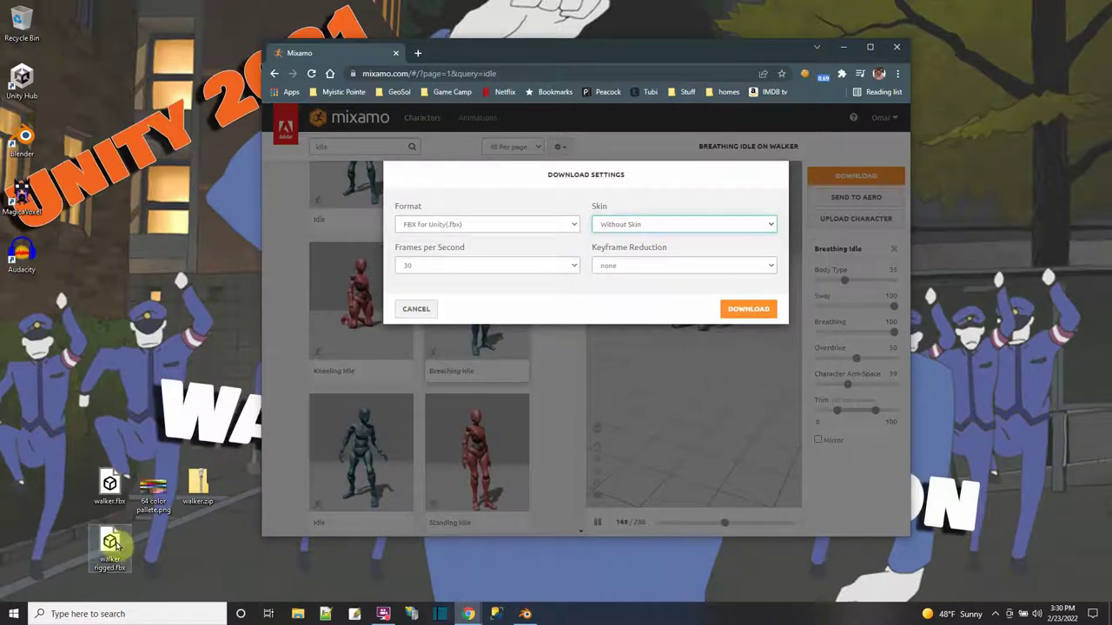
left_click(748, 310)
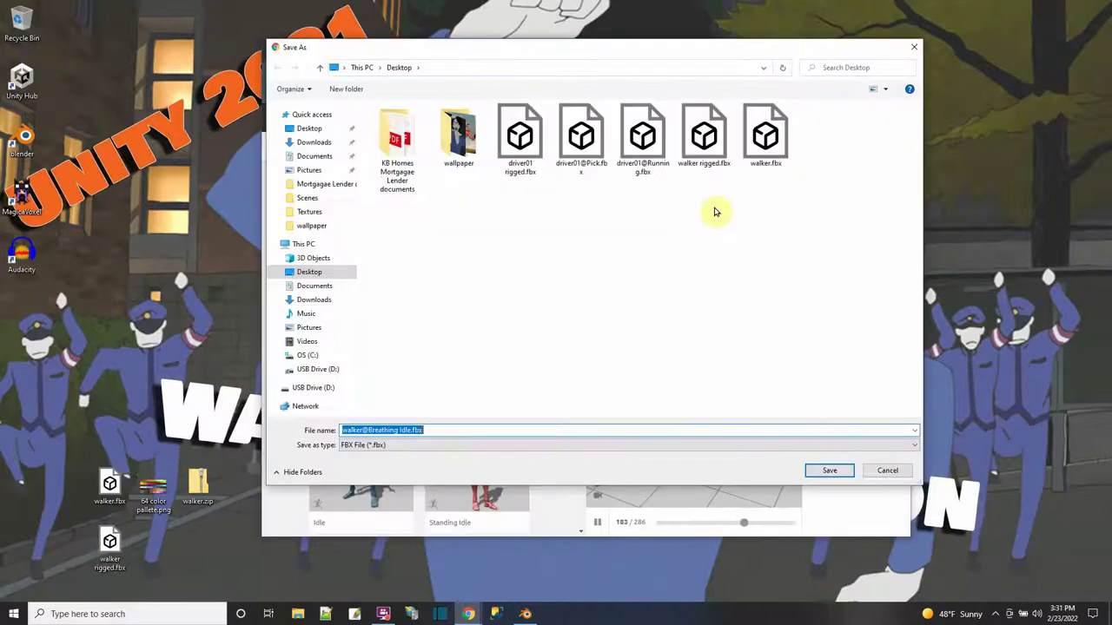
Save walker@Breathing Idle.fbx to the Desktop and search Mixamo for the 'run' Running animation.
left_click(828, 474)
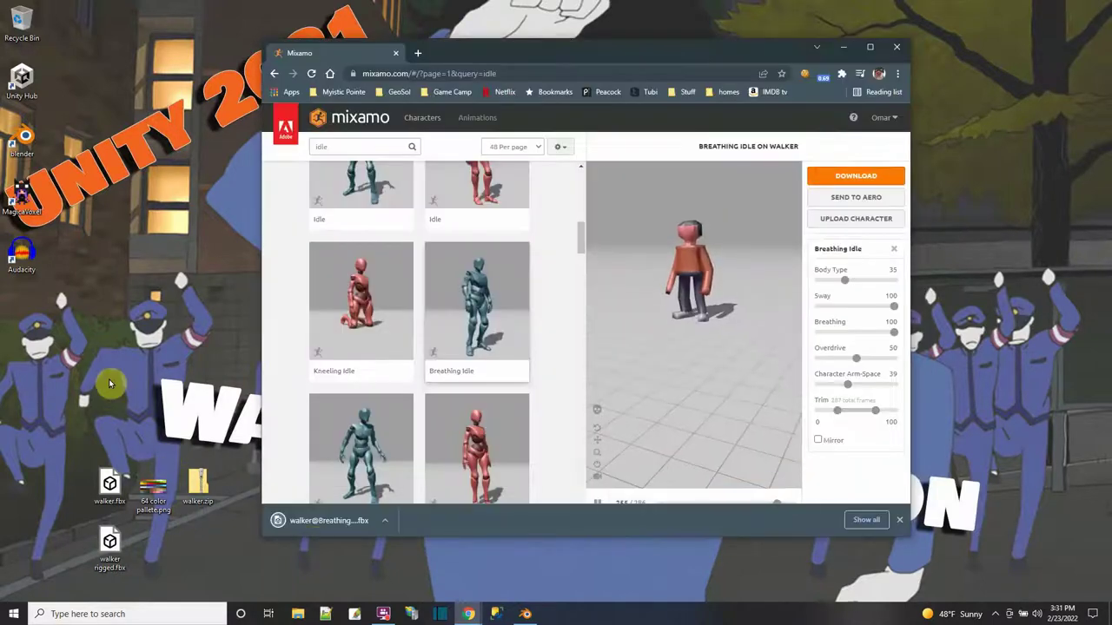
left_click_drag(8, 306, 153, 547)
double_click(364, 148)
type("run")
key("Return")
scroll(522, 313, "down", 8)
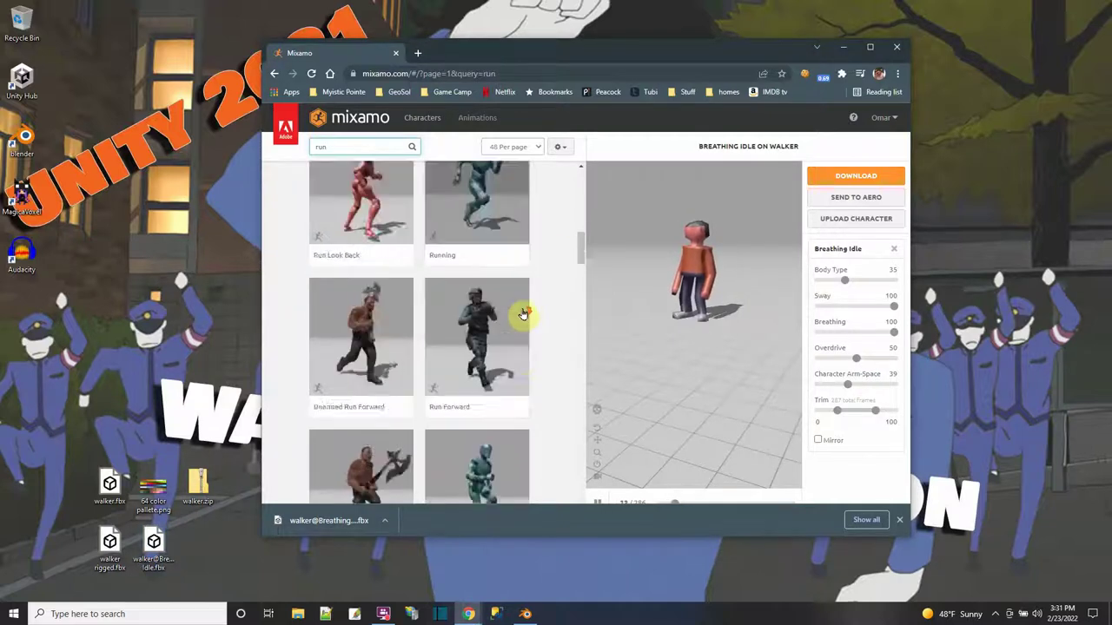
left_click(522, 311)
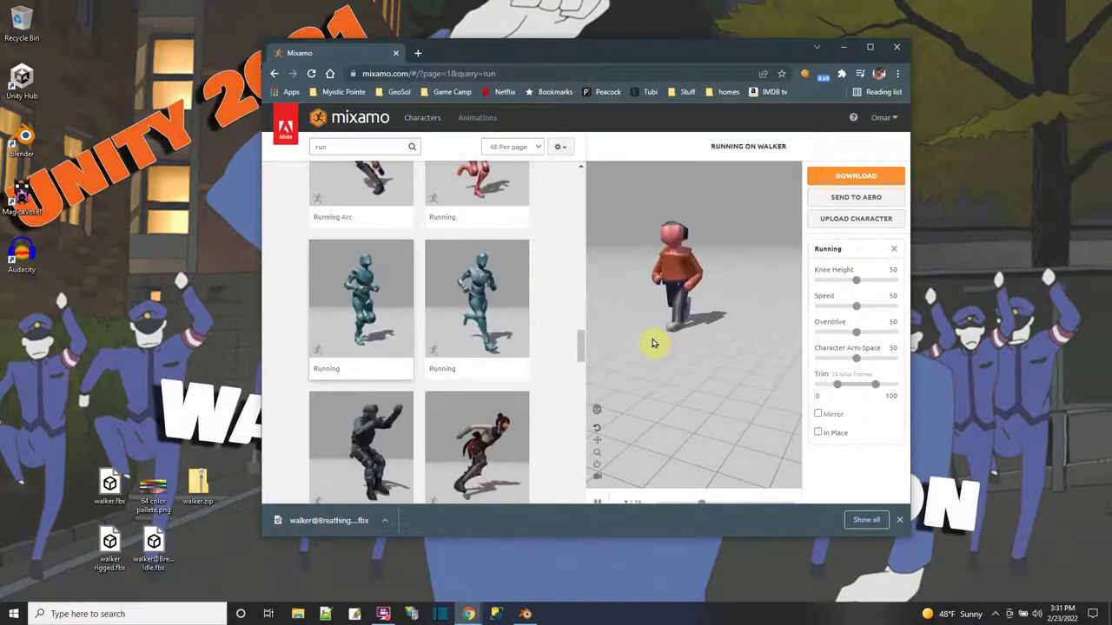
Use the in-place Running animation with Overdrive set to 65.
left_click(817, 434)
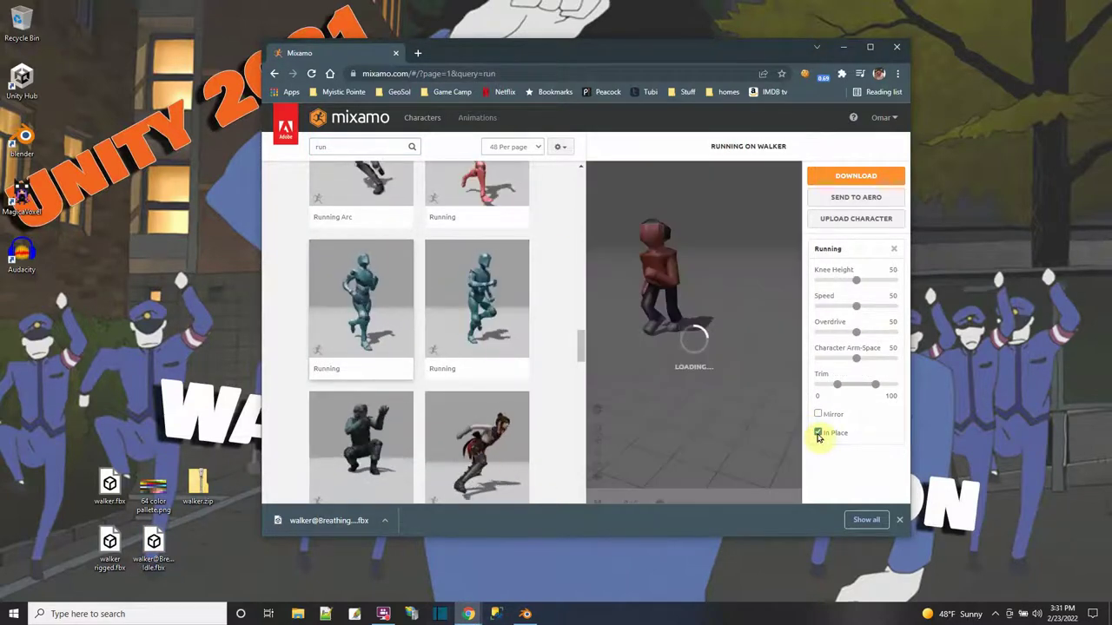
left_click(485, 312)
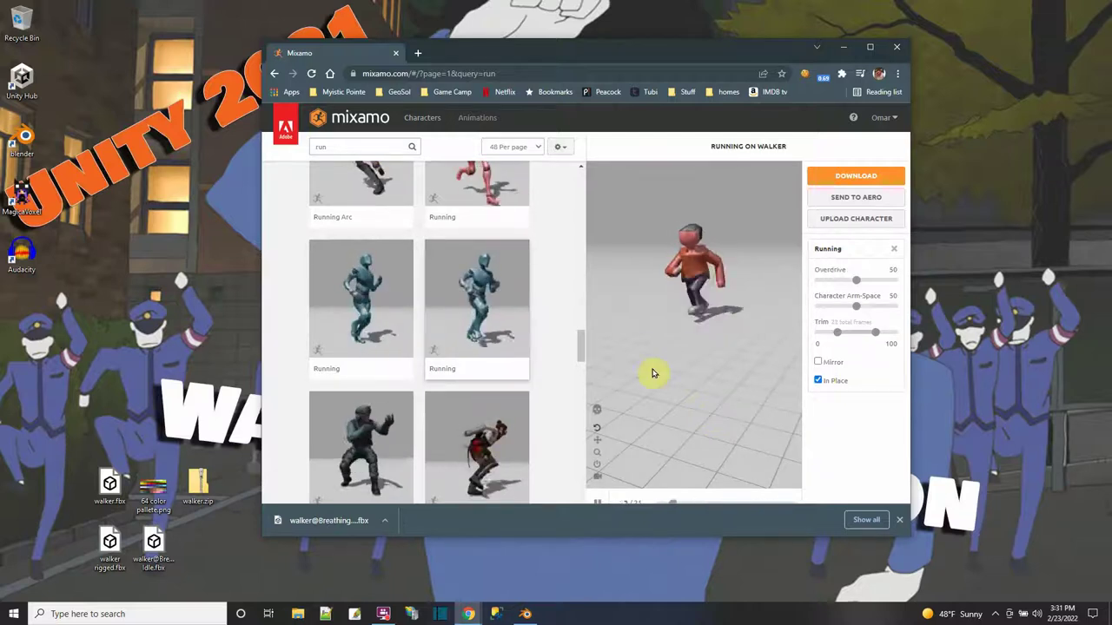
left_click_drag(883, 281, 881, 280)
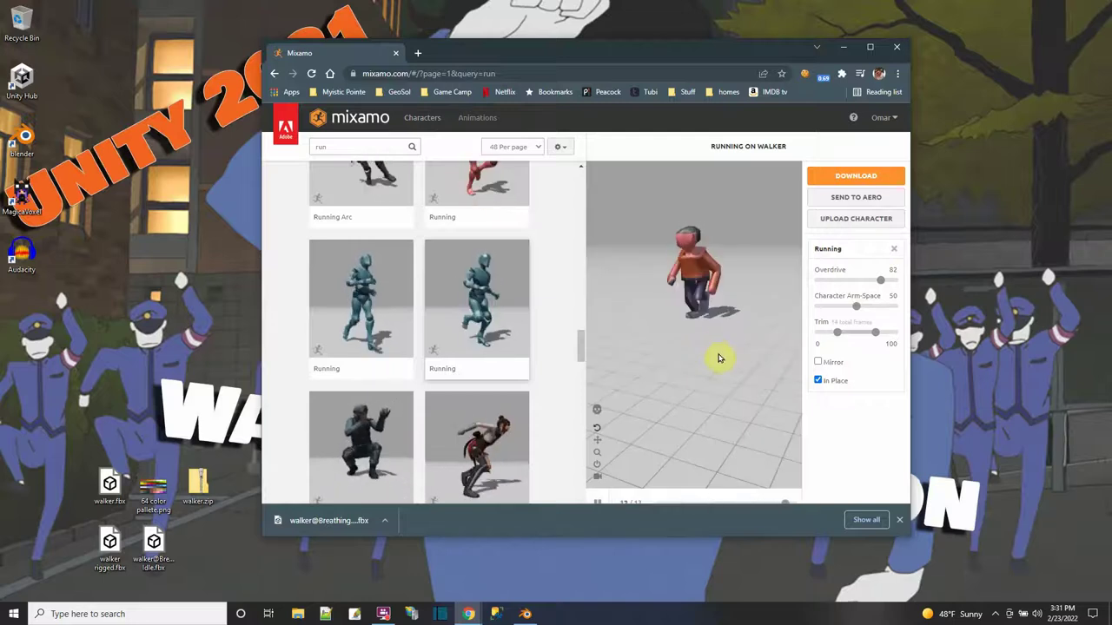
left_click_drag(867, 285, 867, 283)
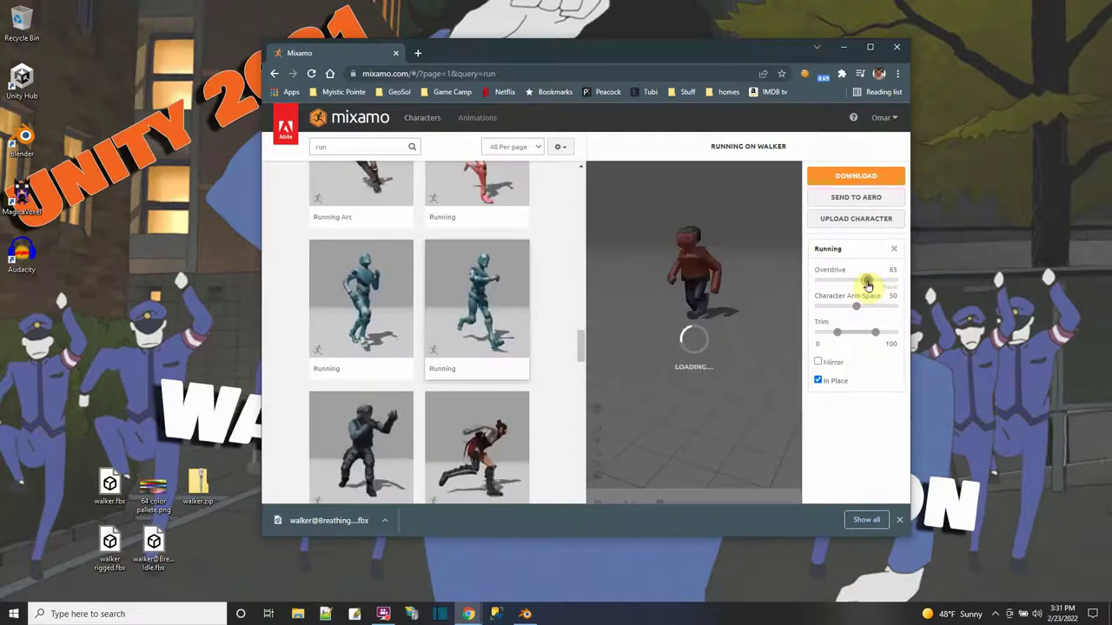
left_click(856, 177)
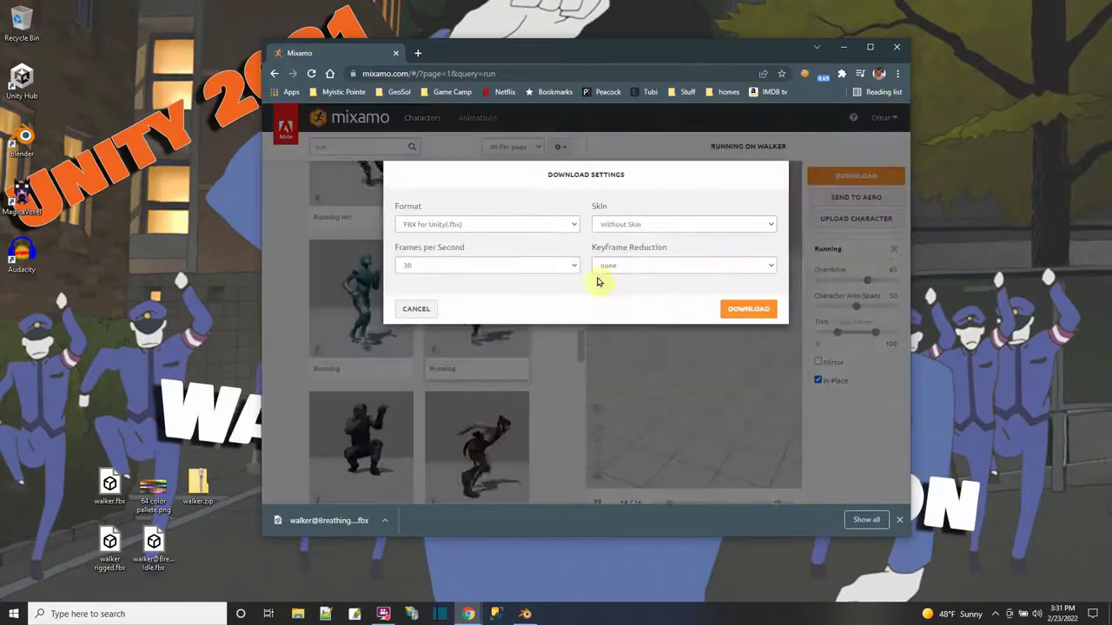
left_click(739, 312)
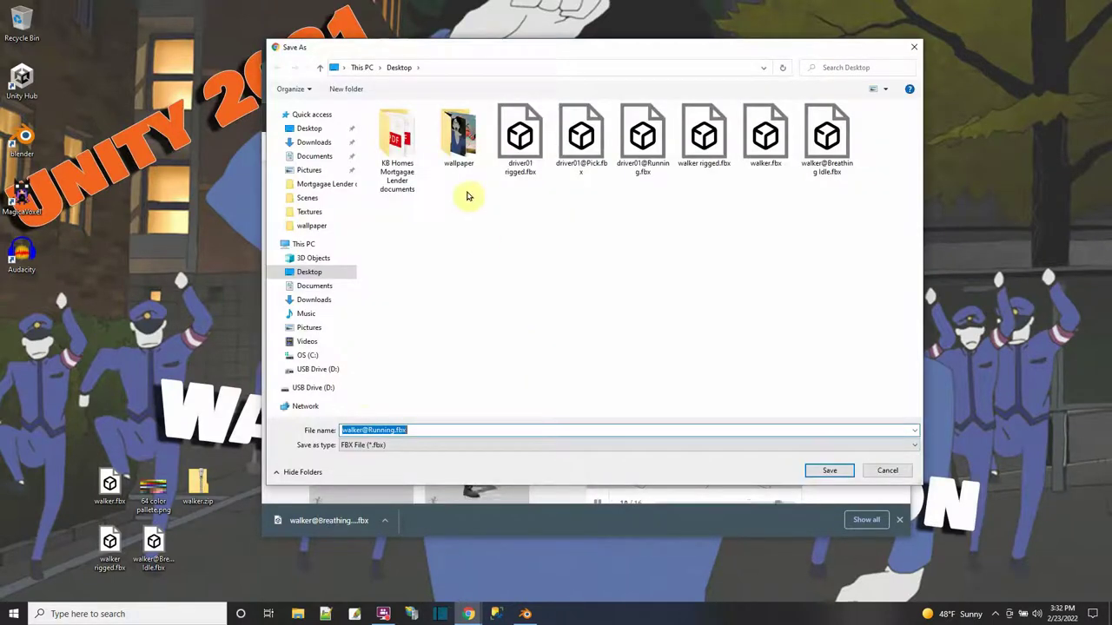
left_click(830, 469)
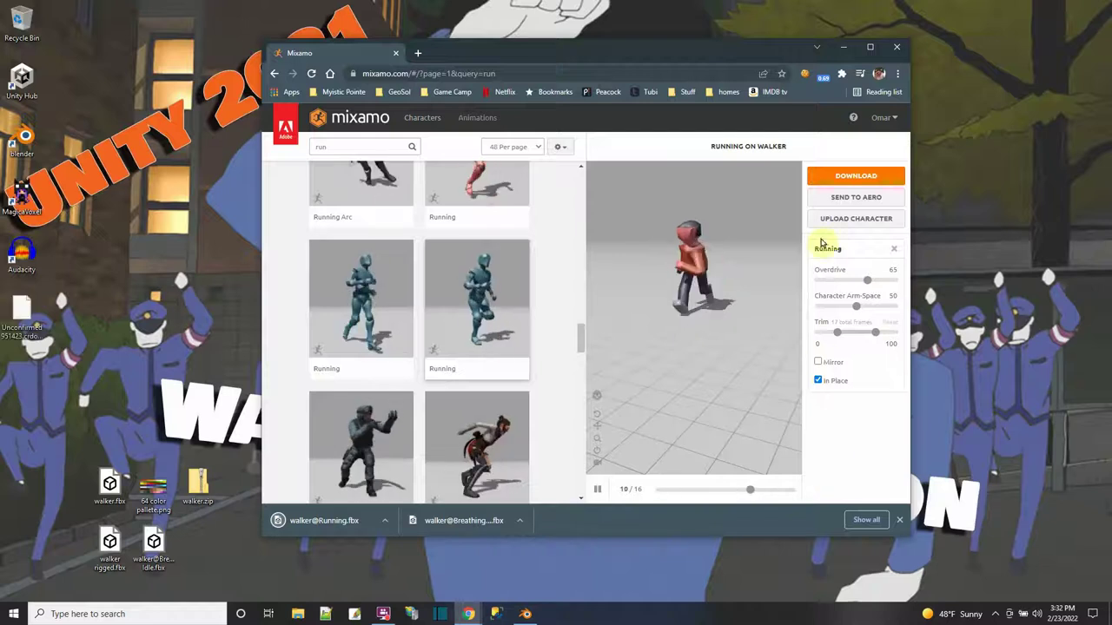
key("super+d")
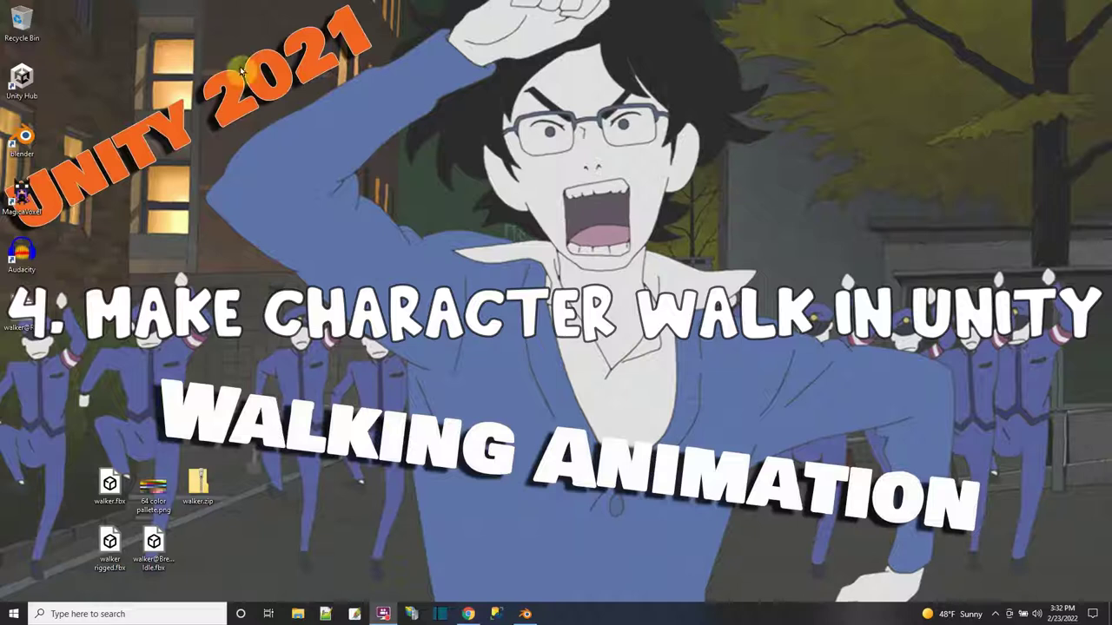
Launch Unity Hub and create a 3D project called Walking Animation.
double_click(21, 84)
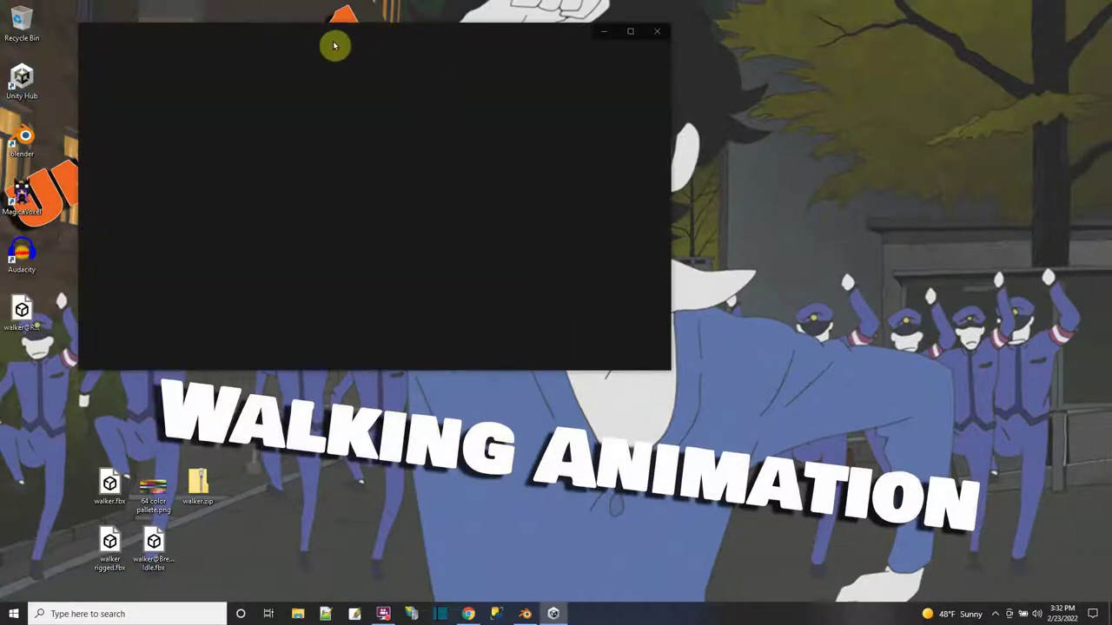
left_click(619, 71)
left_click(544, 313)
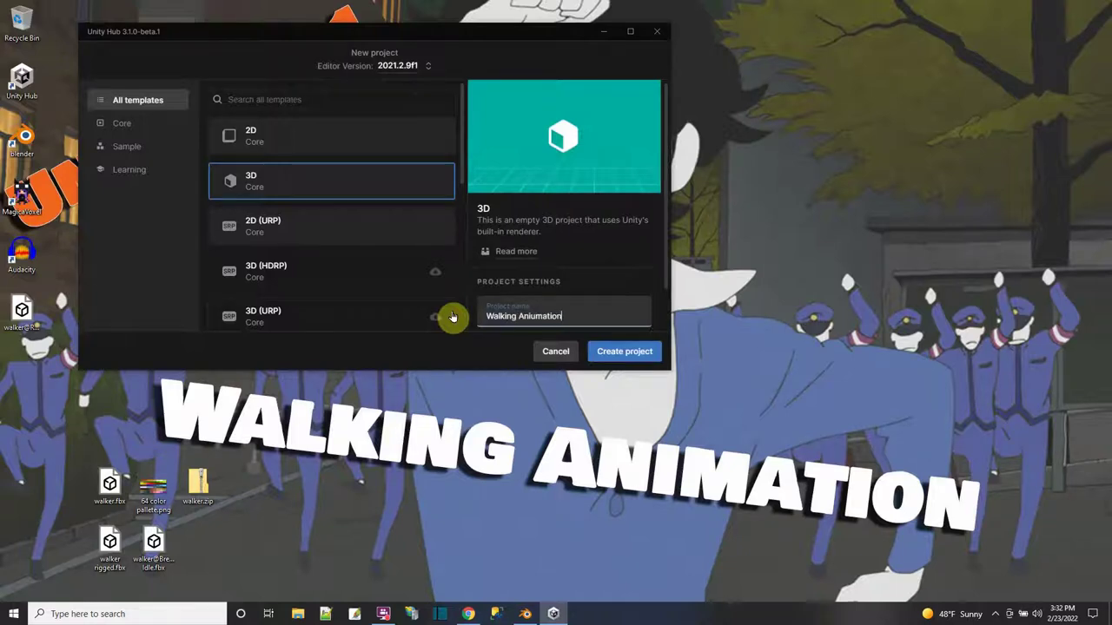
scroll(571, 211, "down", 1)
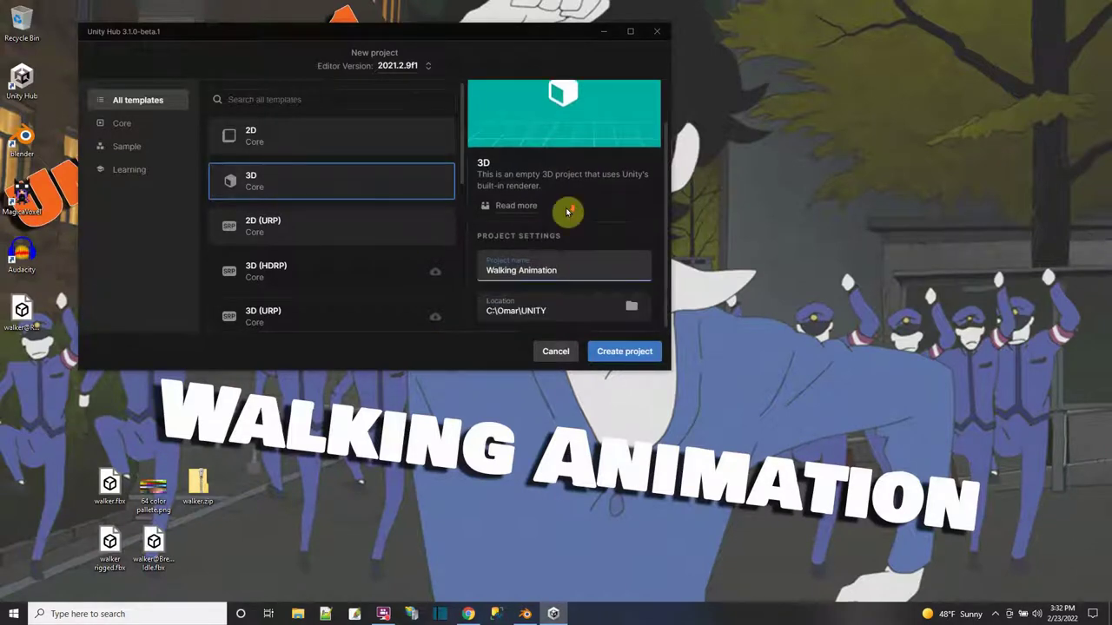
left_click(625, 351)
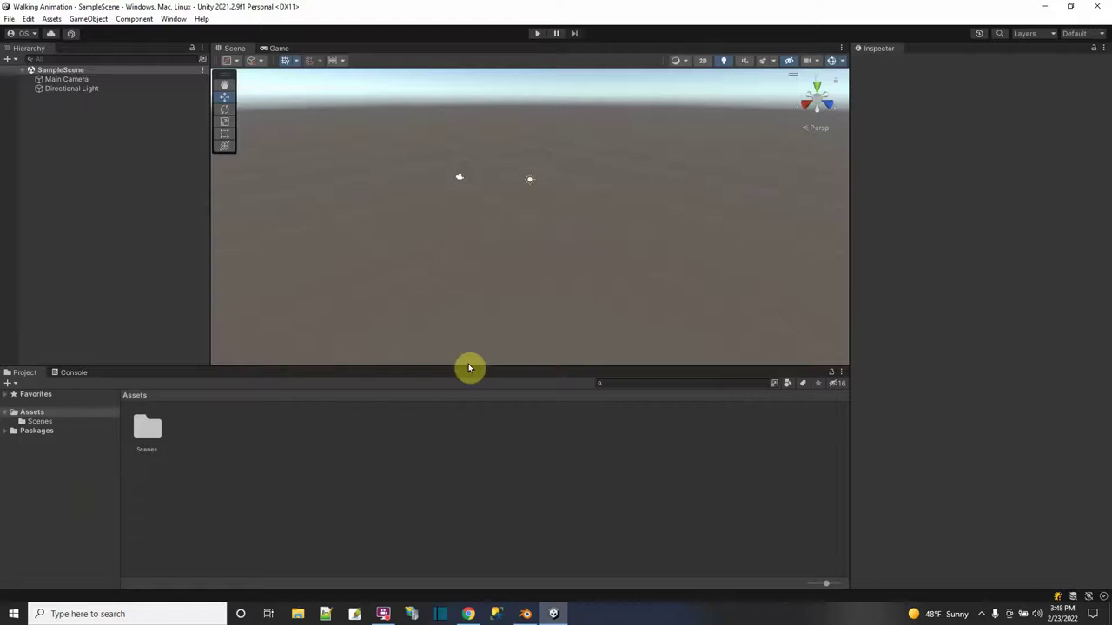
left_click_drag(467, 368, 483, 421)
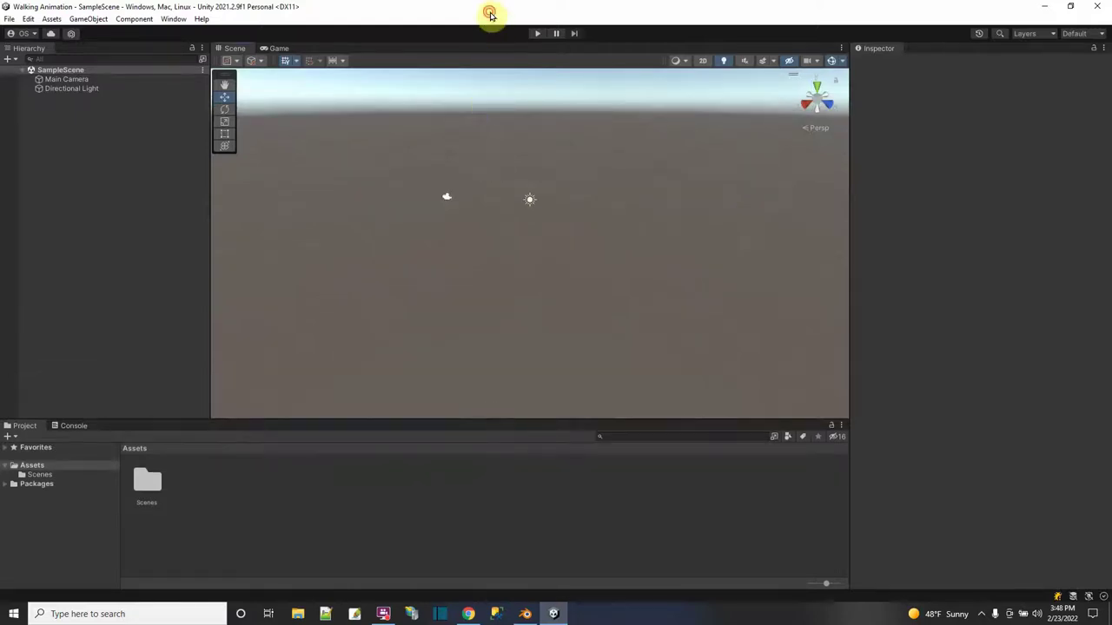
Import 64 color pallete.png, walker rigged.fbx, walker@Breathing Idle.fbx and the Running FBX into Assets.
double_click(489, 12)
left_click_drag(149, 486, 452, 506)
left_click_drag(414, 54, 487, 63)
left_click_drag(110, 543, 509, 514)
left_click_drag(153, 533, 585, 496)
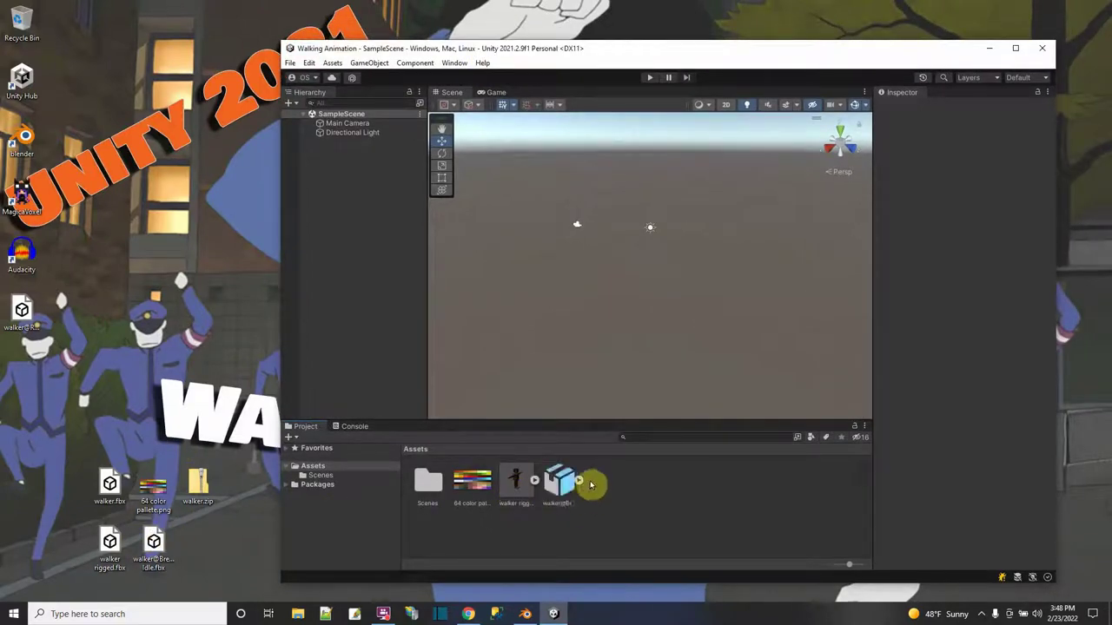
left_click_drag(21, 310, 595, 504)
left_click_drag(39, 313, 209, 543)
left_click_drag(86, 450, 256, 585)
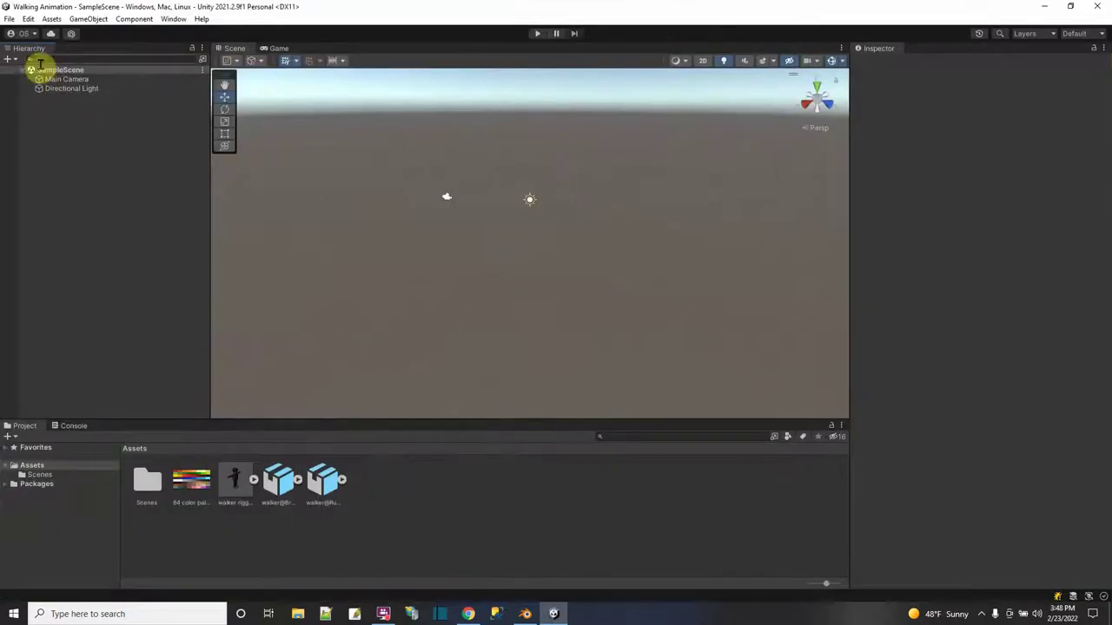
Add a Cube to the scene and set its X and Z scale to 10.
right_click(40, 70)
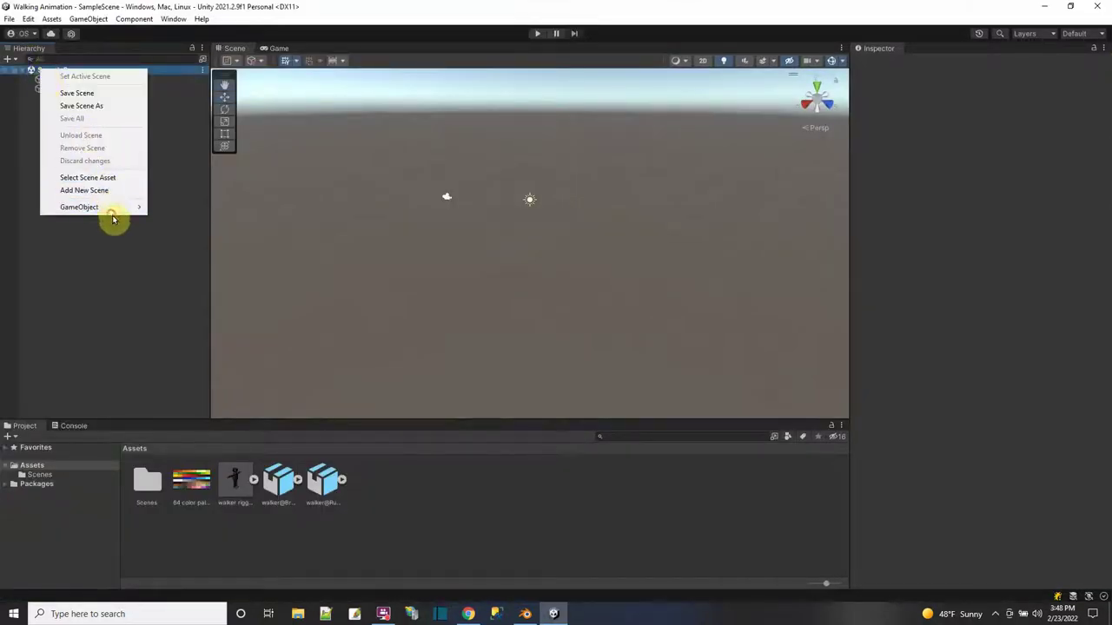
mouse_move(111, 208)
left_click(313, 220)
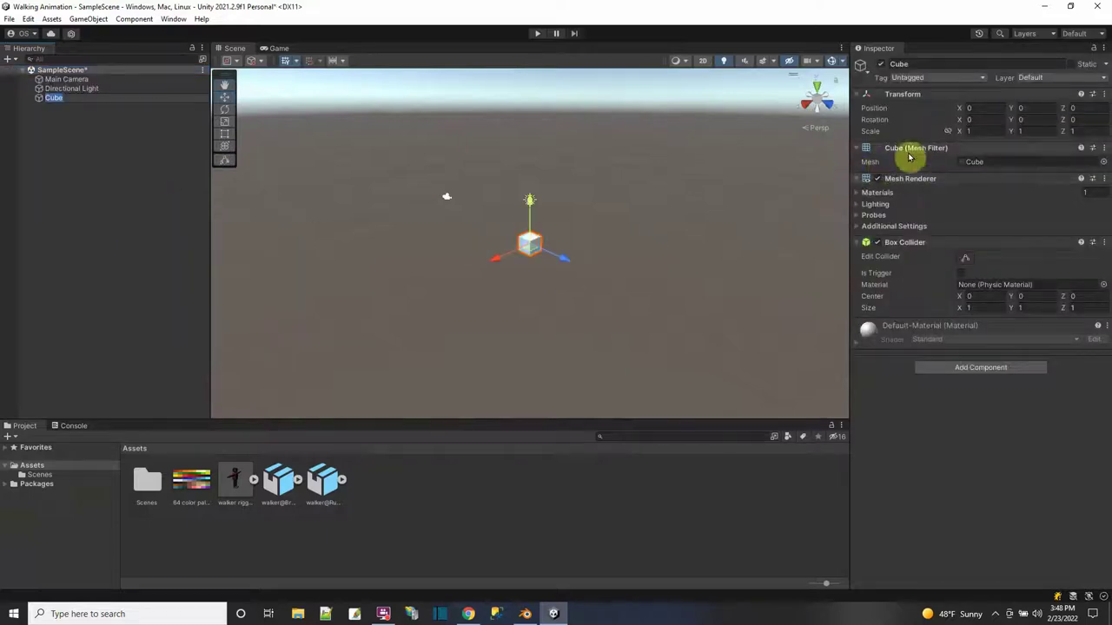
left_click(980, 130)
type("10")
key("Tab")
key("Tab")
type("10")
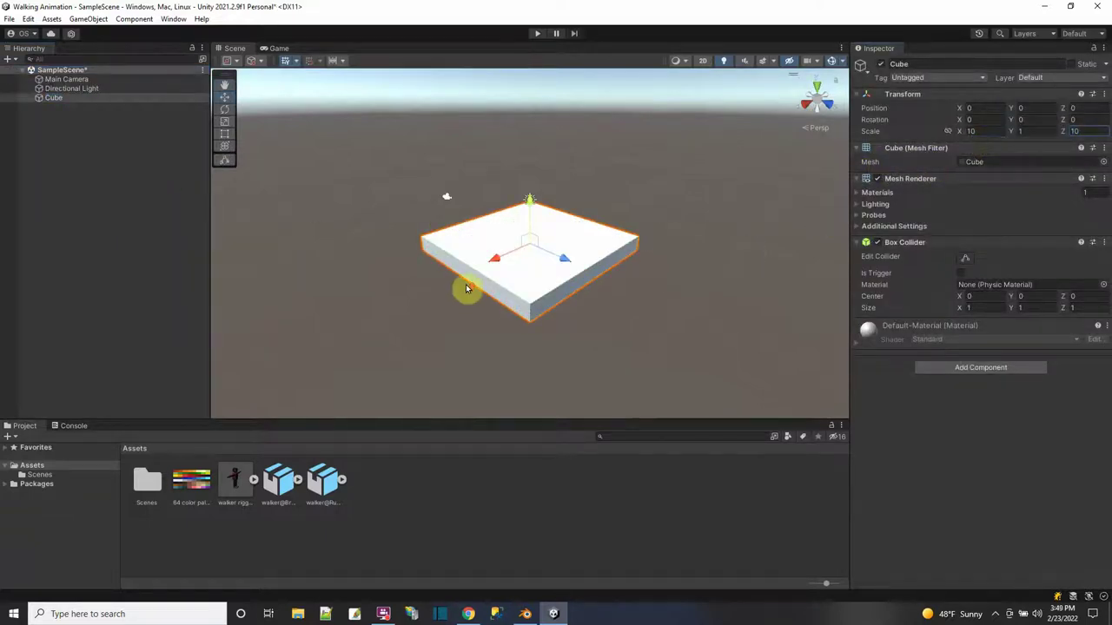
scroll(461, 290, "up", 3)
Drop walker rigged onto the slab, move it below Cube, and shrink it with Scale.
left_click_drag(233, 479, 519, 248)
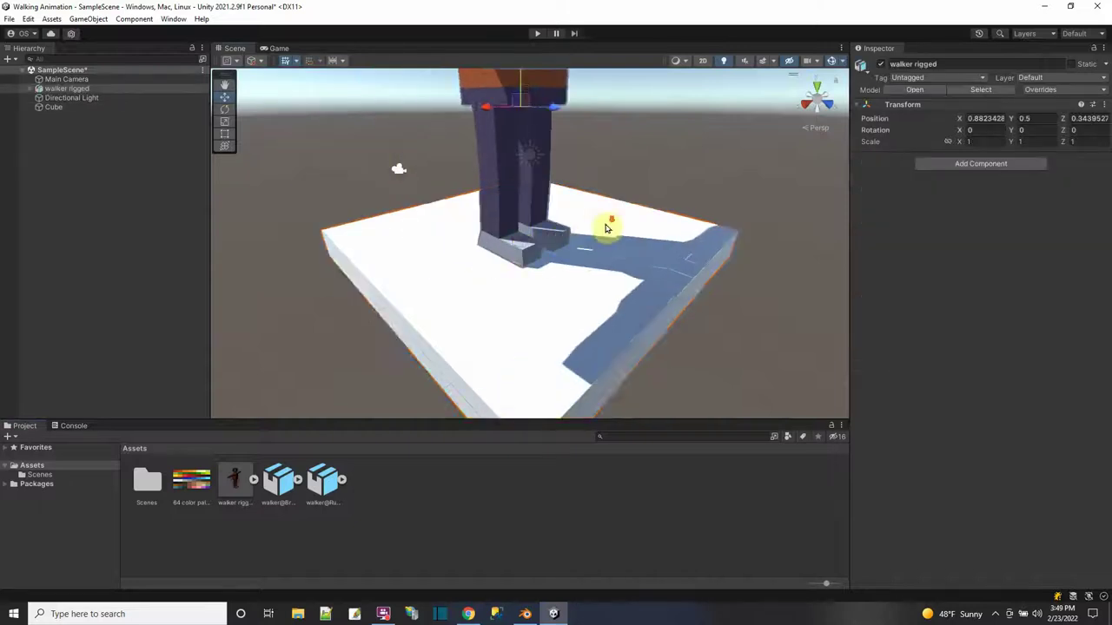
scroll(604, 226, "down", 3)
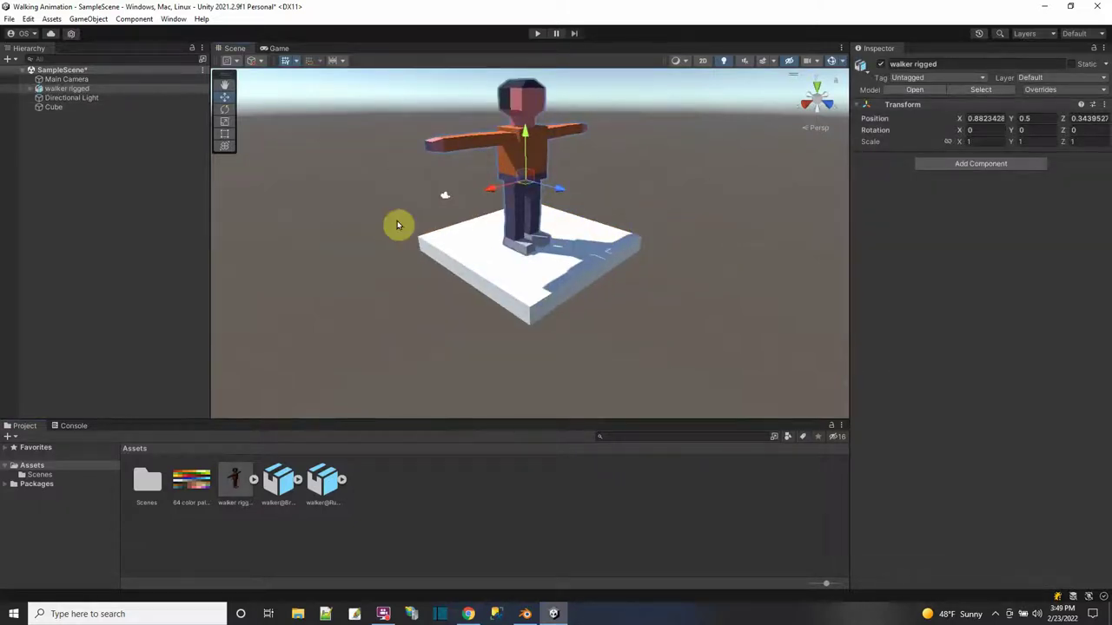
left_click(63, 88)
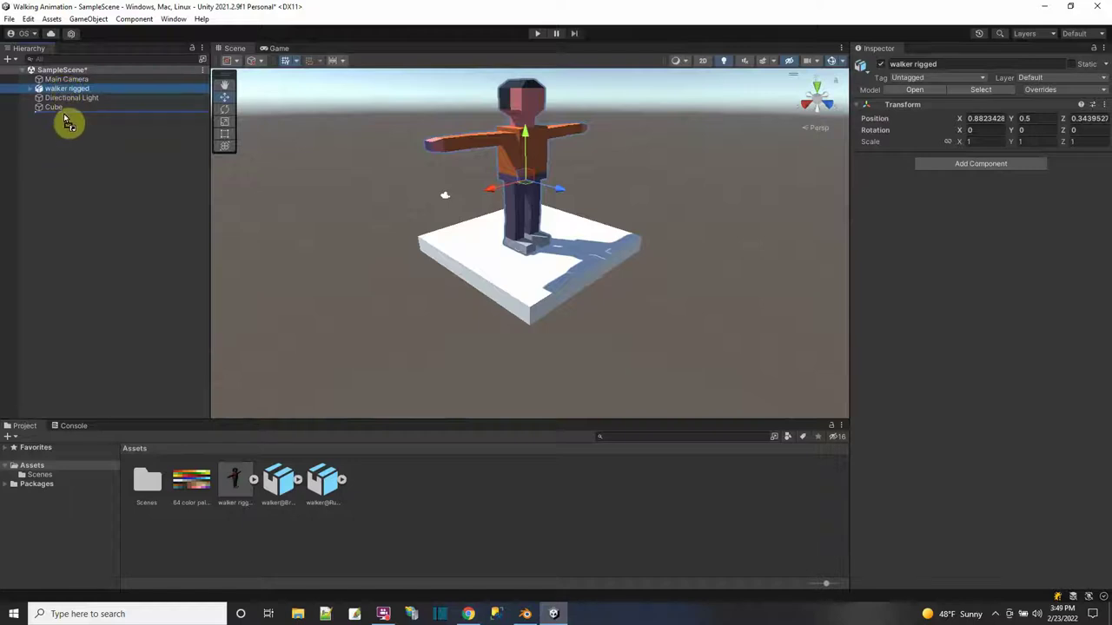
left_click_drag(65, 120, 60, 115)
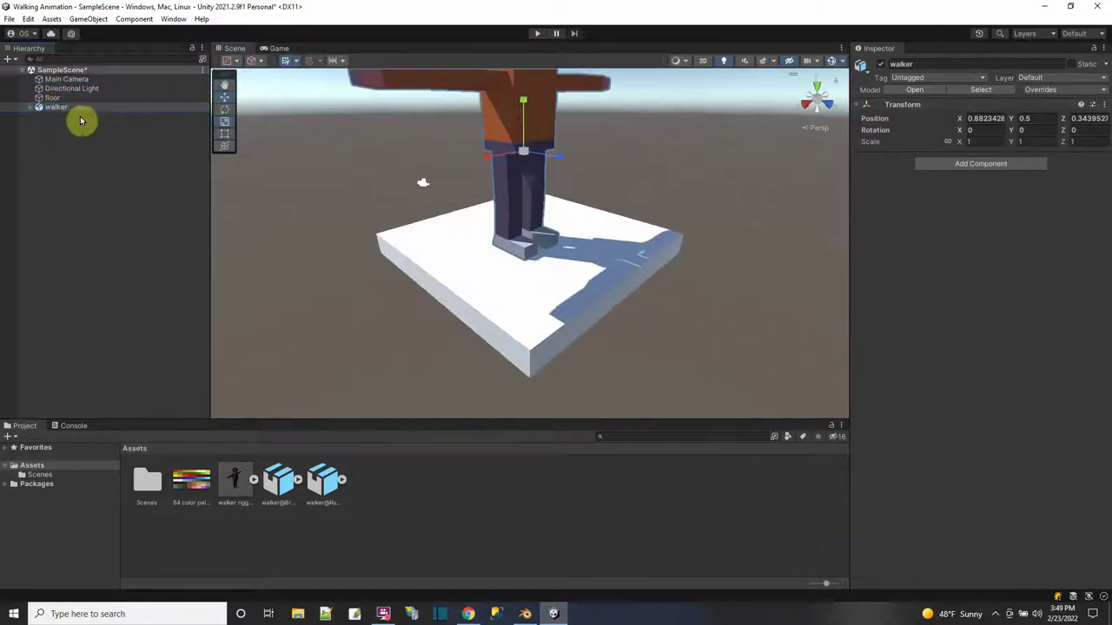
left_click(528, 154)
left_click_drag(523, 152, 580, 262)
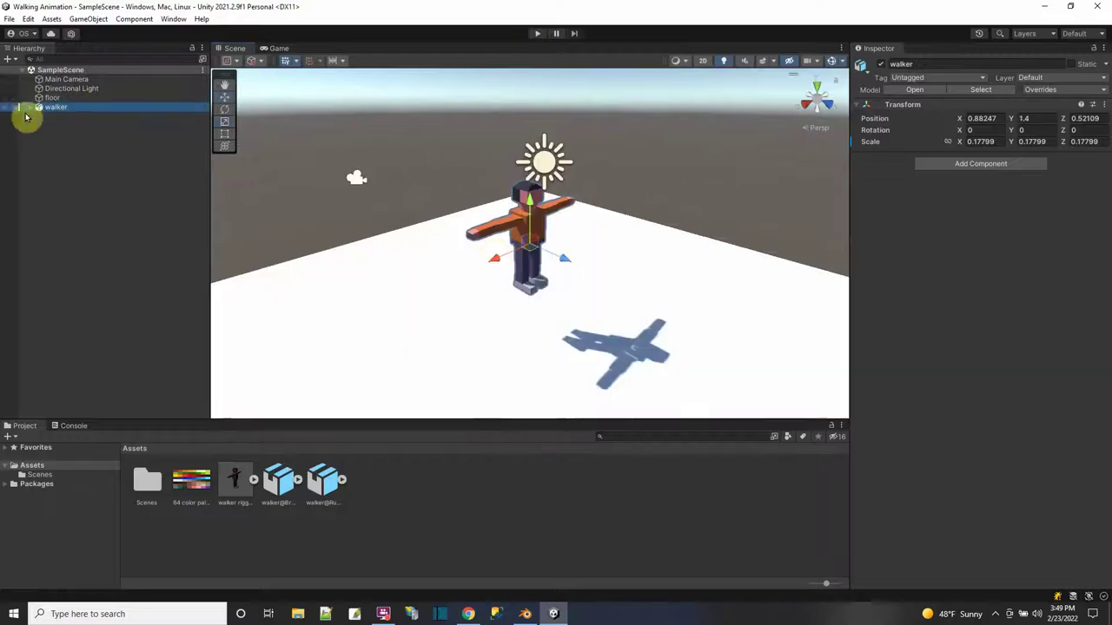
Expand the walker's child parts and check the walker@Running import settings.
left_click(32, 109)
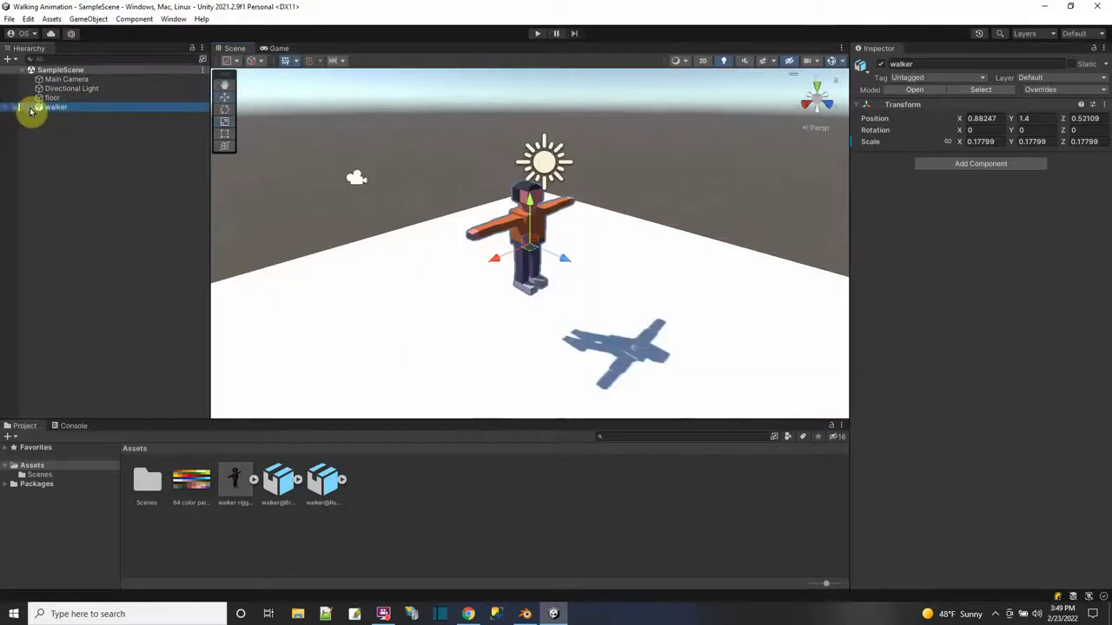
left_click(31, 108)
left_click(68, 116)
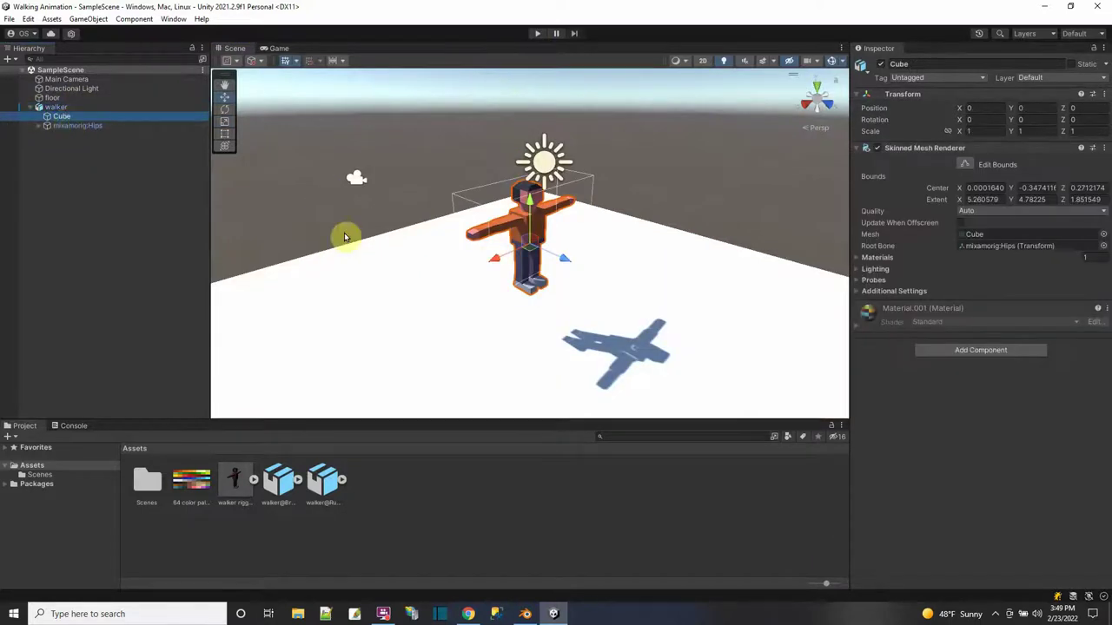
left_click(544, 229)
left_click(312, 483)
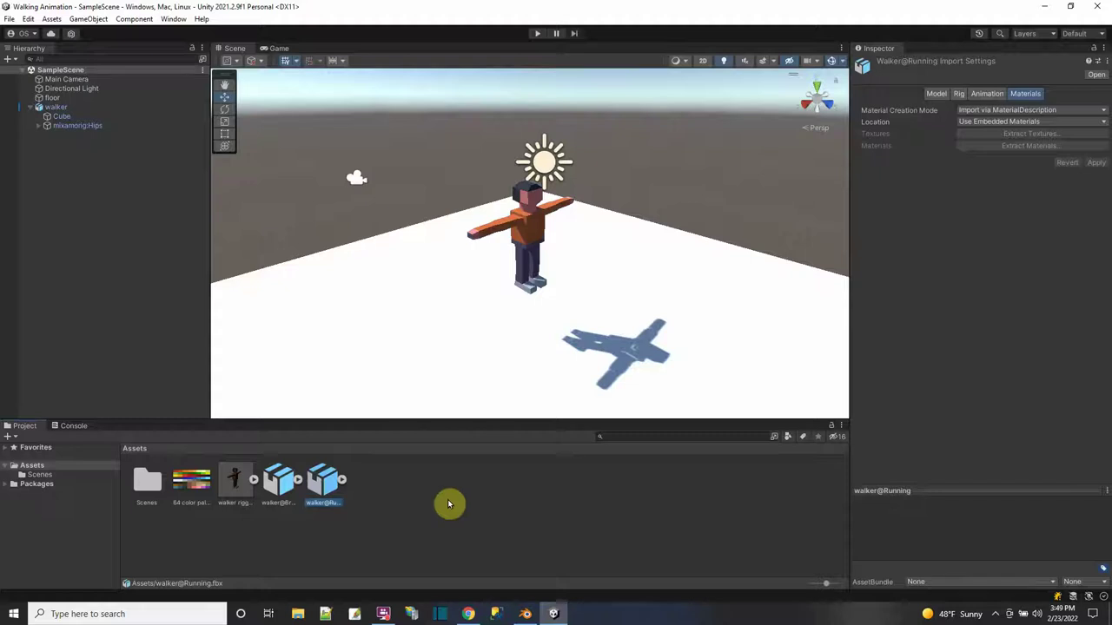
left_click(52, 107)
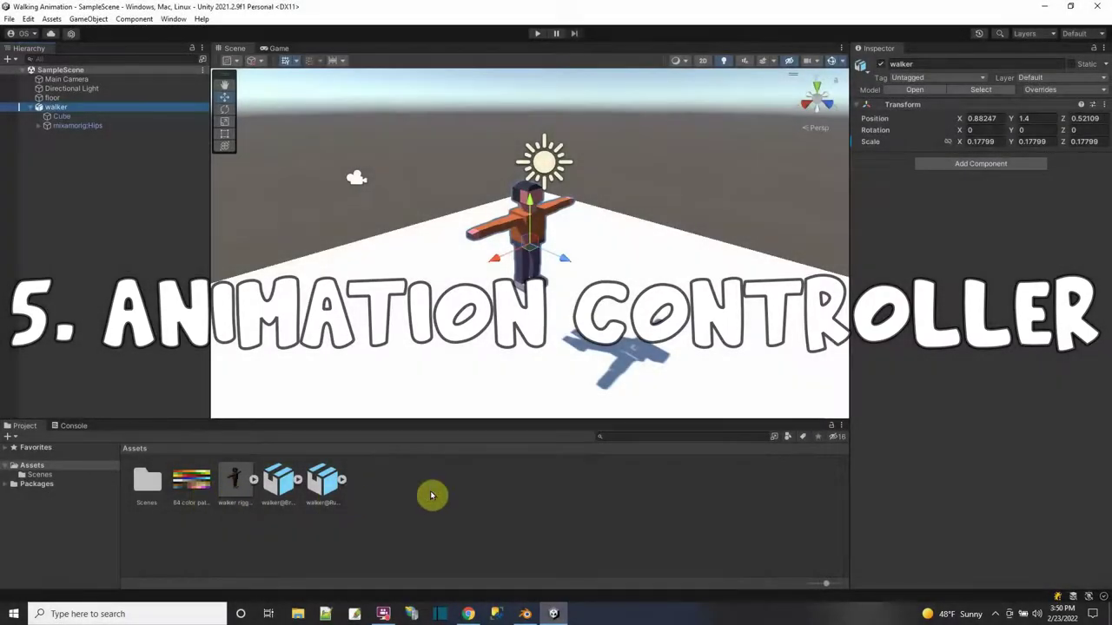
Create a New Animator Controller in Assets and open its state graph.
right_click(432, 493)
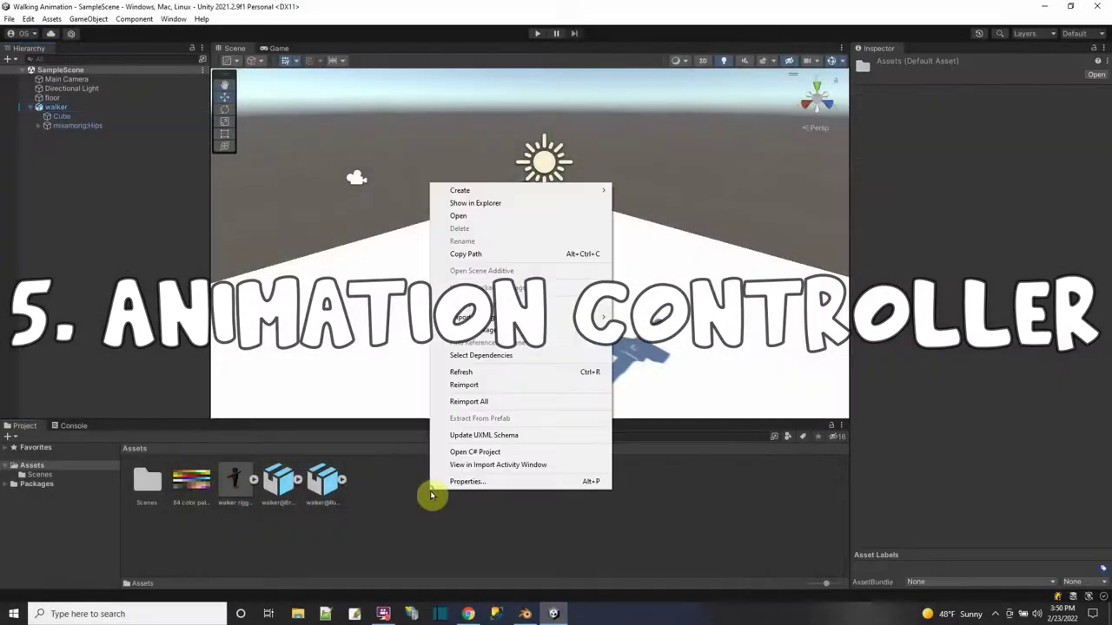
left_click(471, 198)
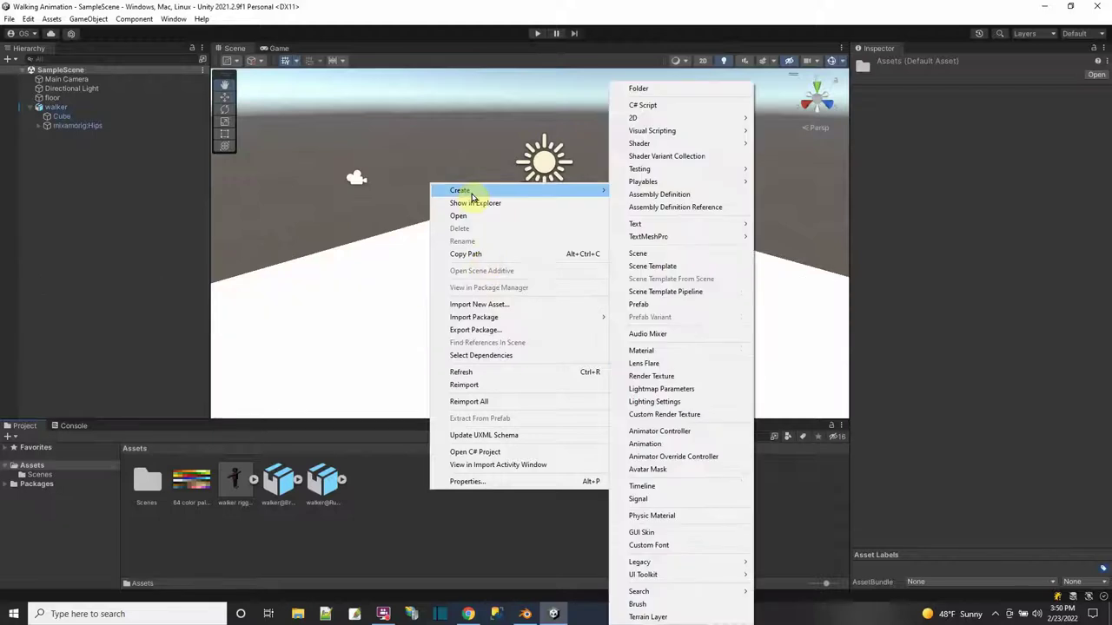
left_click(684, 433)
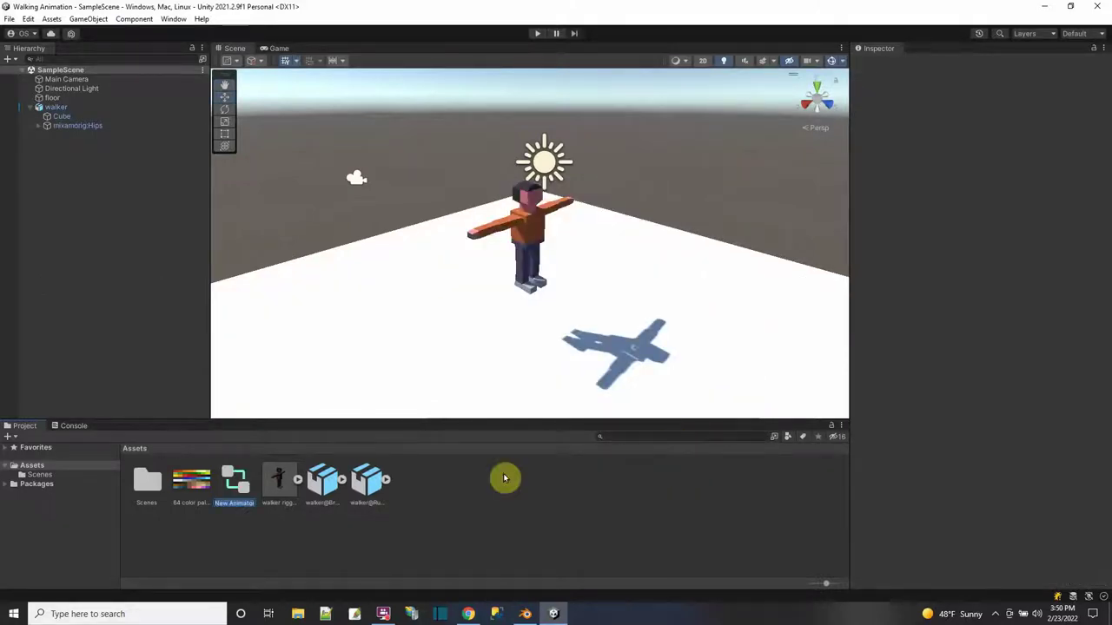
double_click(234, 484)
Enlarge the Animator graph area and add walker@Breathing Idle as the default state.
left_click_drag(434, 214, 316, 206)
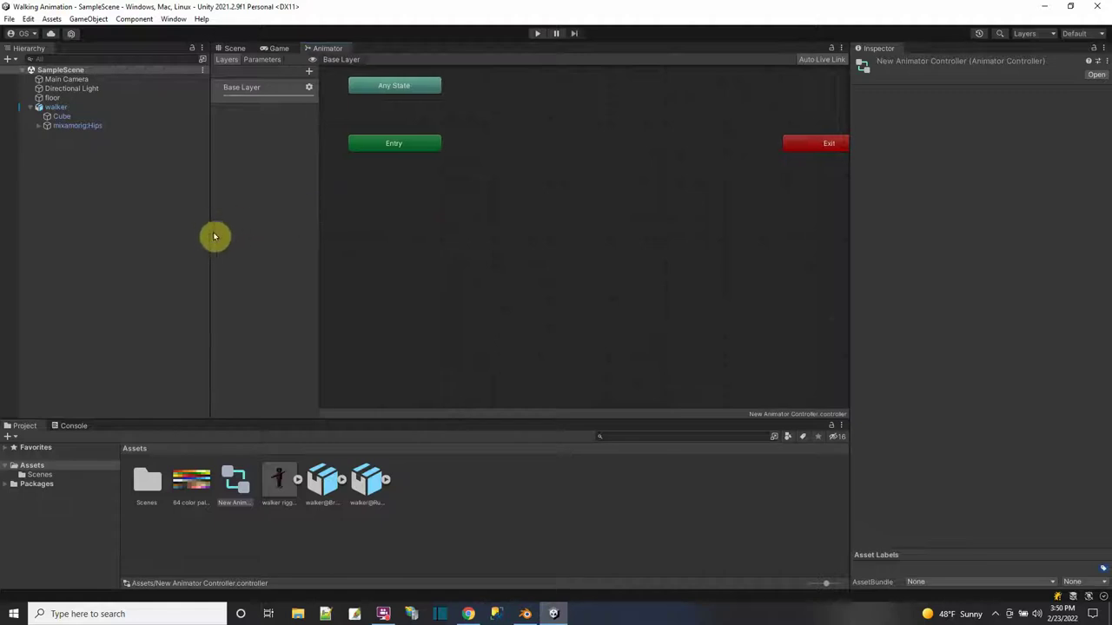
left_click_drag(214, 234, 181, 225)
left_click_drag(850, 217, 924, 218)
middle_click_drag(561, 159, 553, 241)
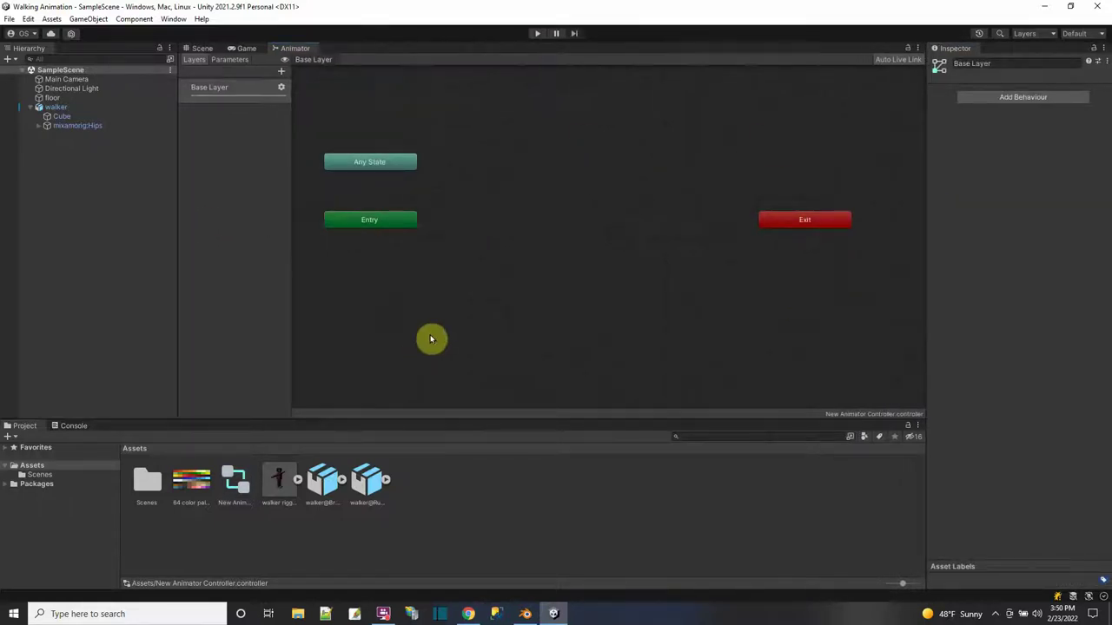
left_click_drag(323, 476, 471, 201)
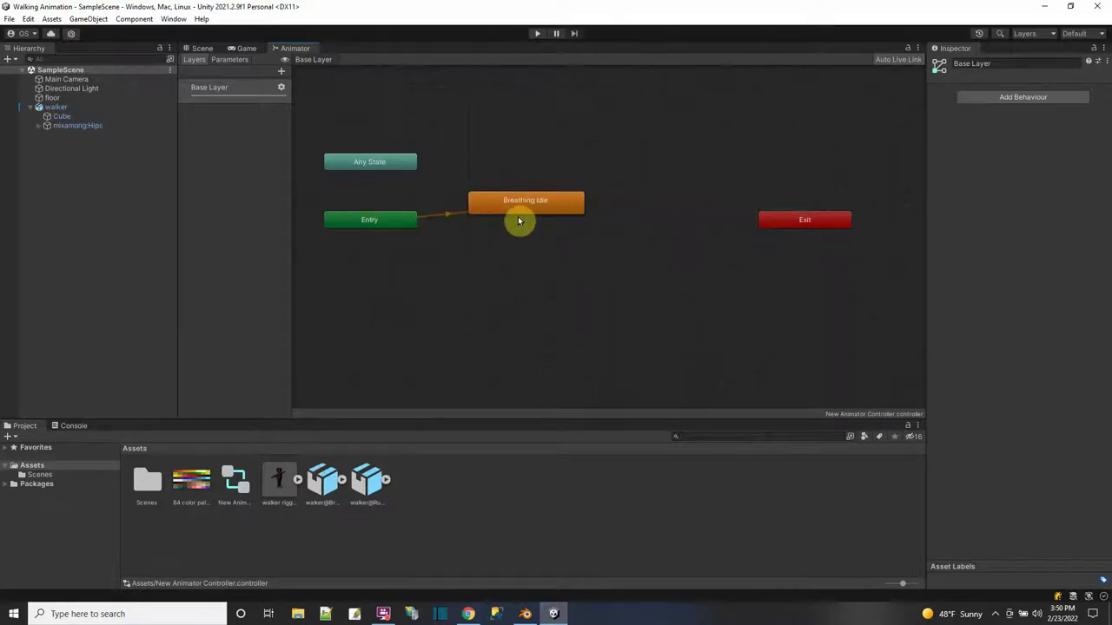
Enable Loop Time on the walker@Breathing Idle animation clip.
left_click(320, 483)
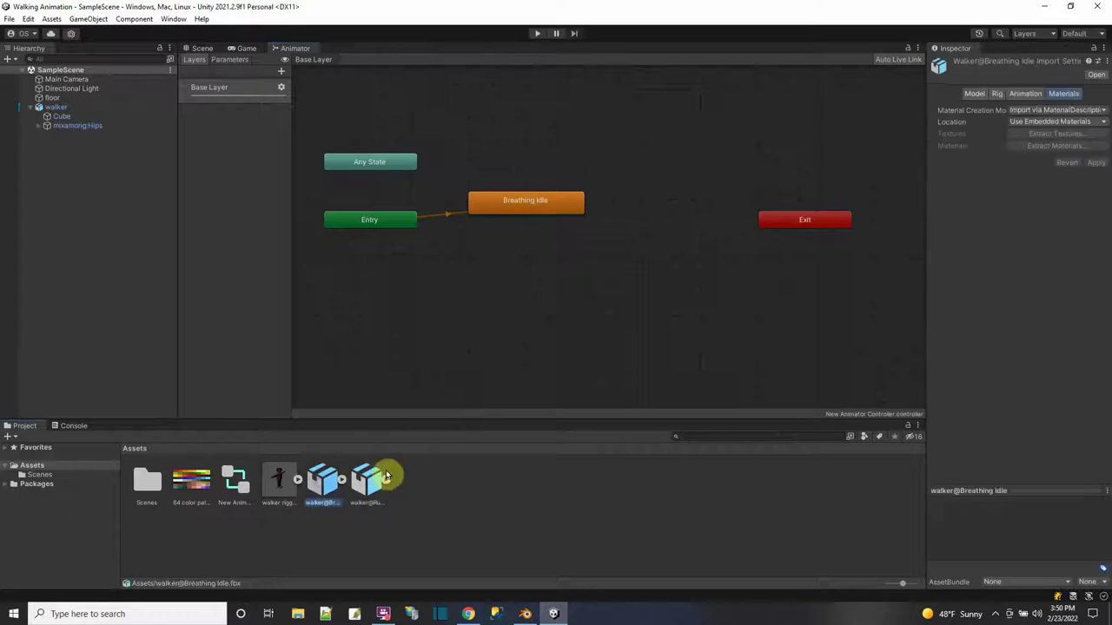
left_click(553, 206)
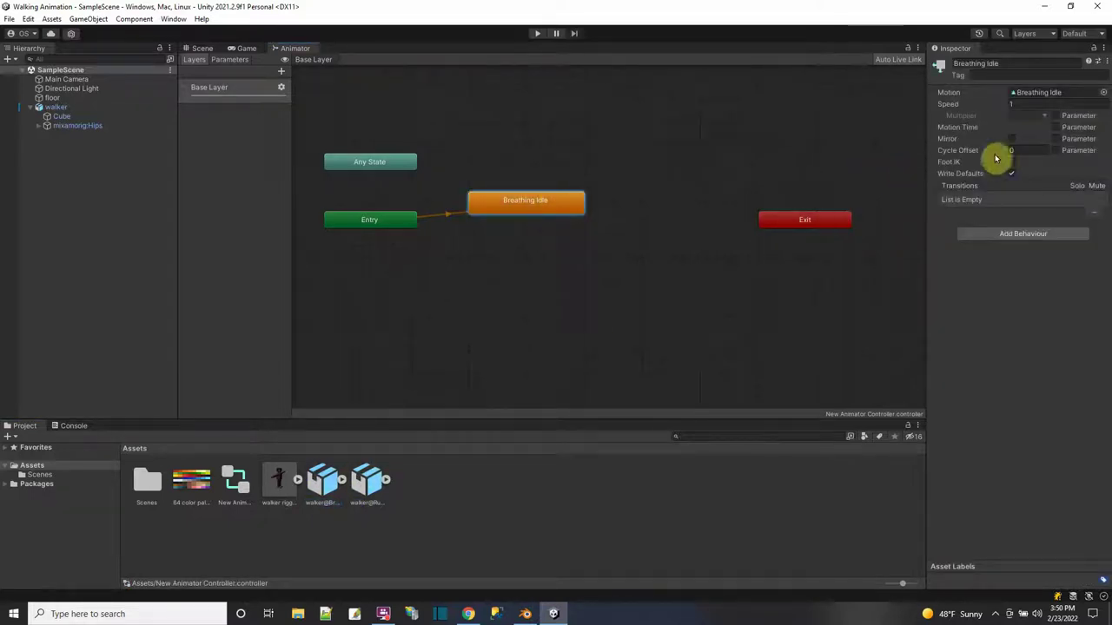
left_click(326, 478)
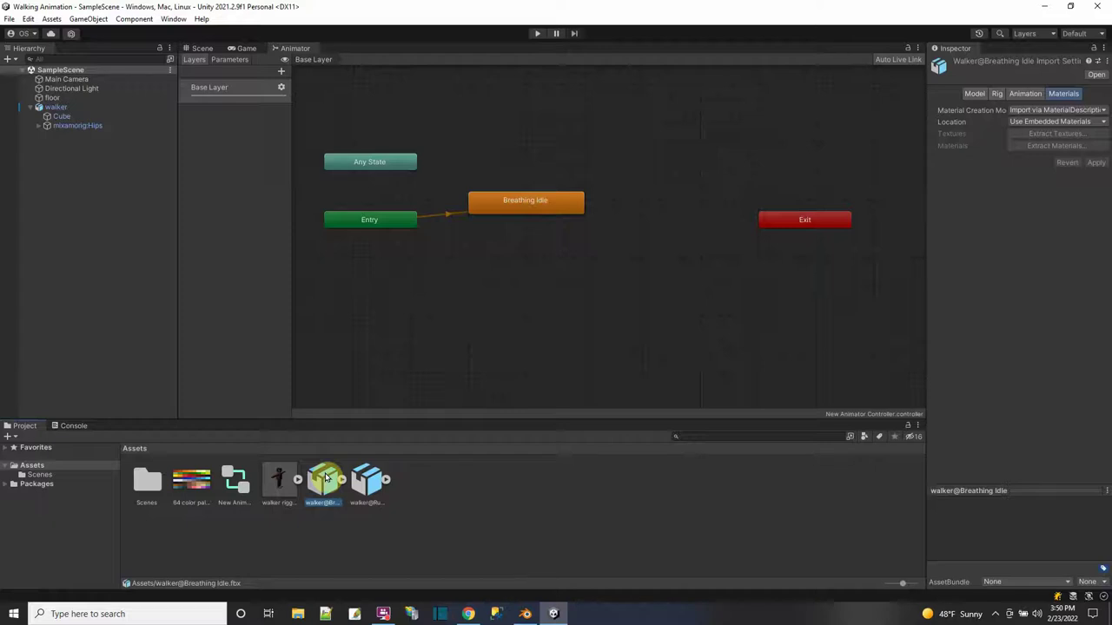
left_click(1025, 93)
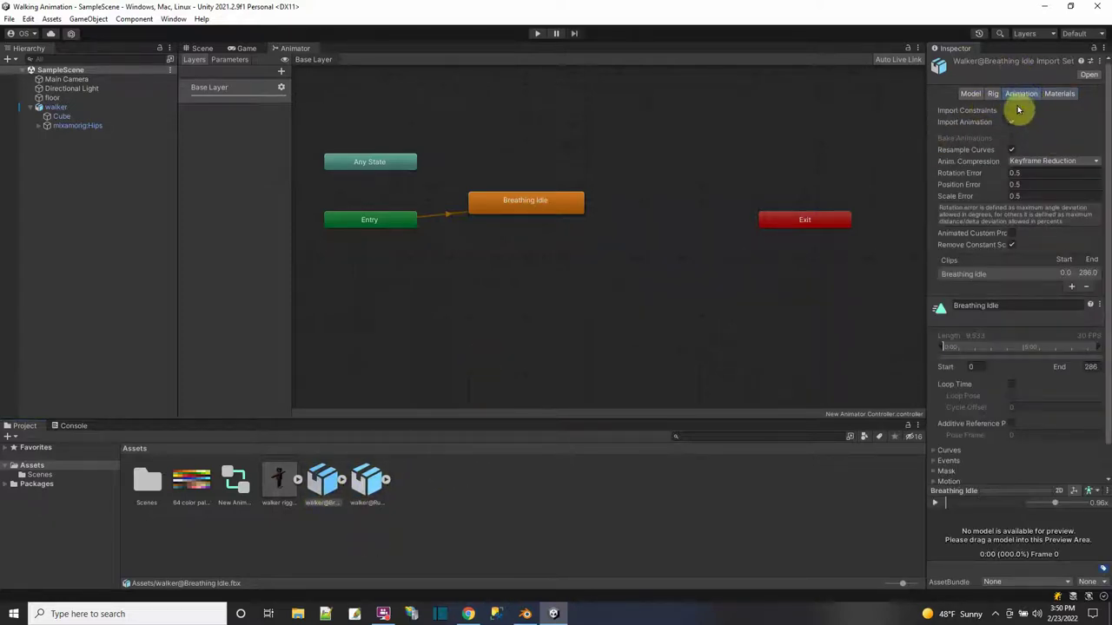
left_click(1011, 384)
Review the walker@Running and walker rigged animation import settings.
left_click(366, 488)
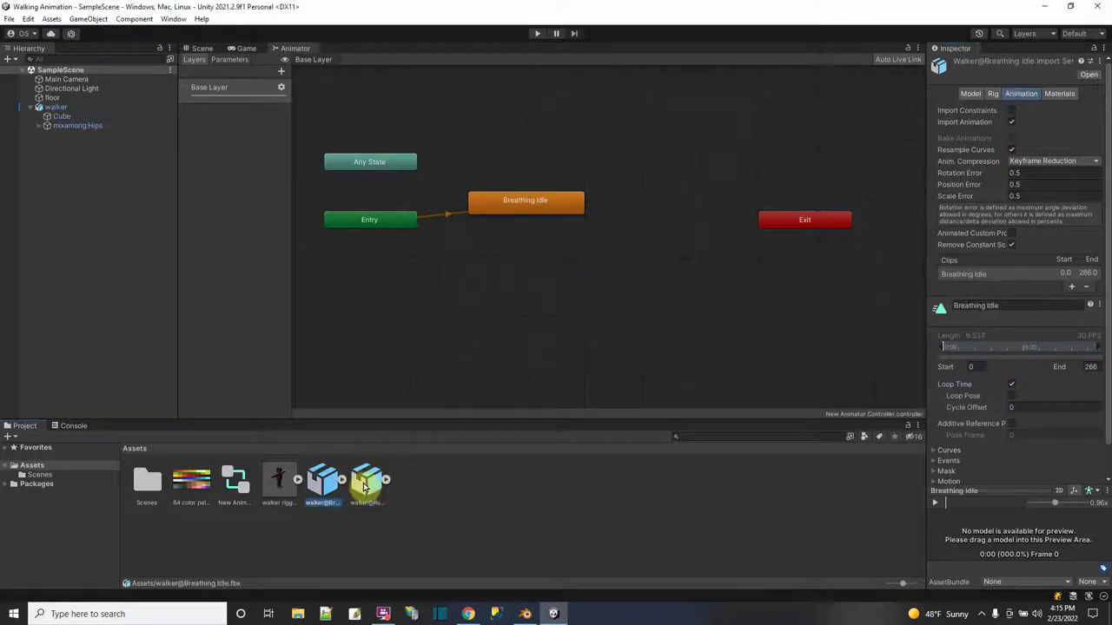
left_click(318, 485)
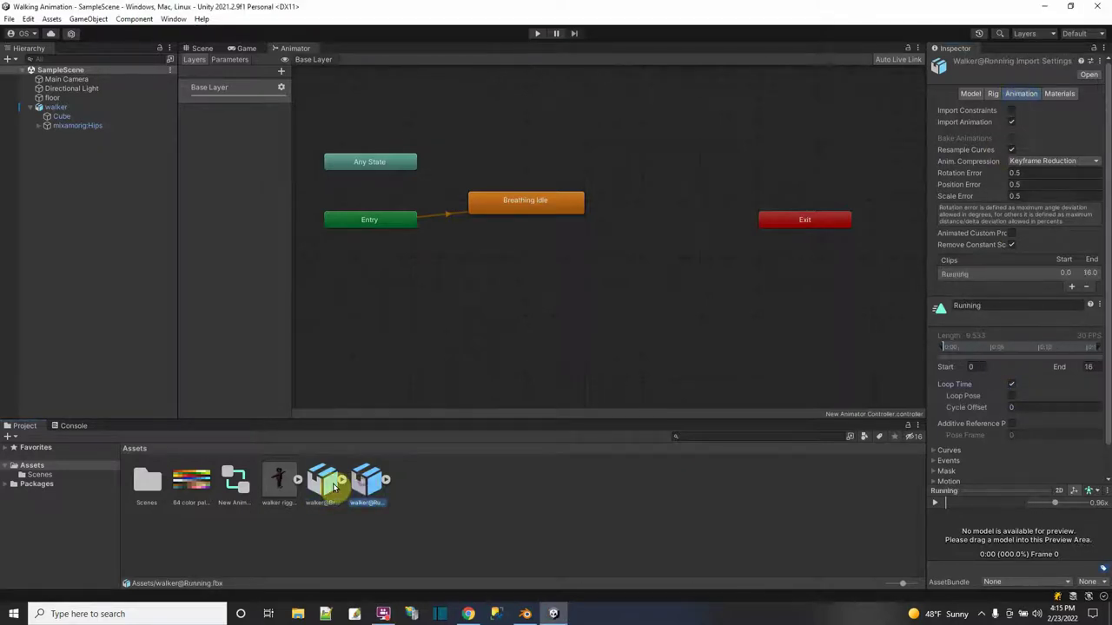
left_click(366, 482)
left_click(298, 480)
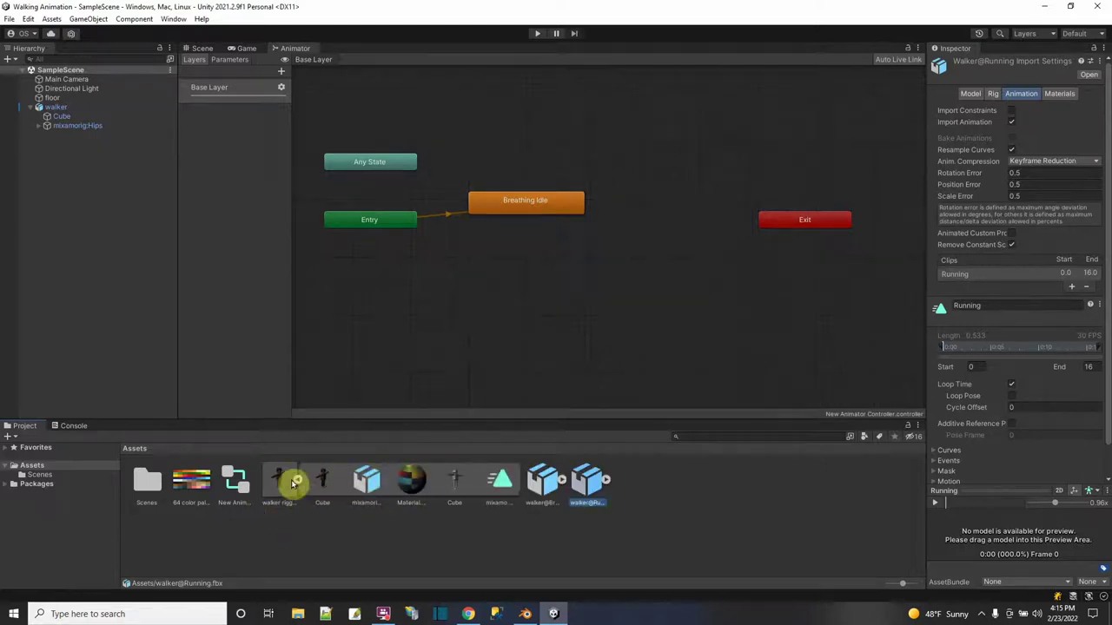
right_click(501, 484)
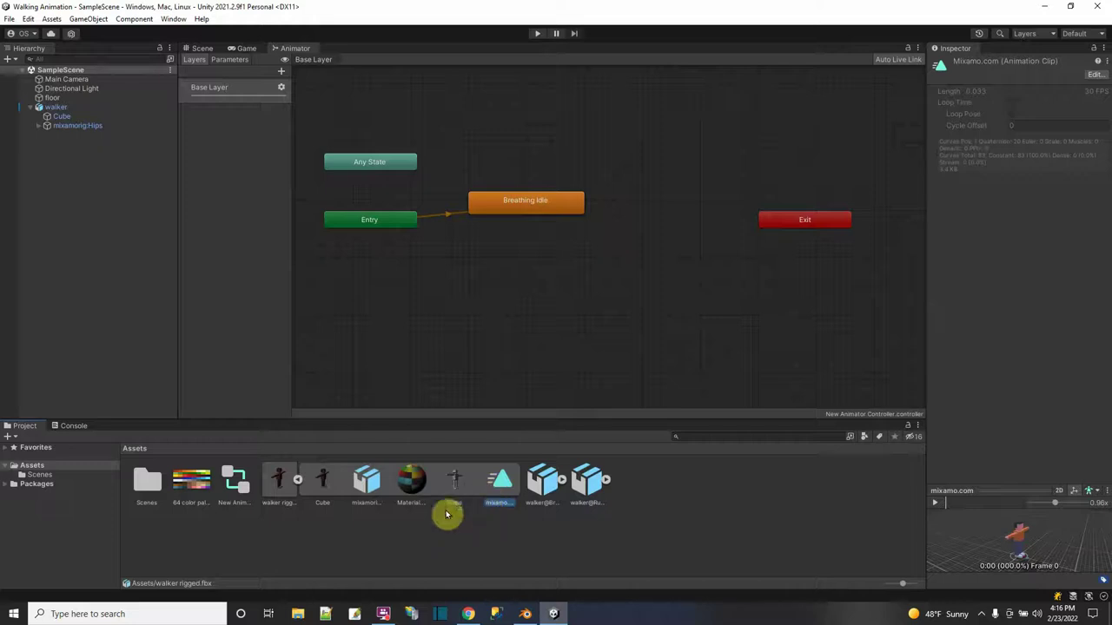
left_click(297, 480)
left_click(369, 482)
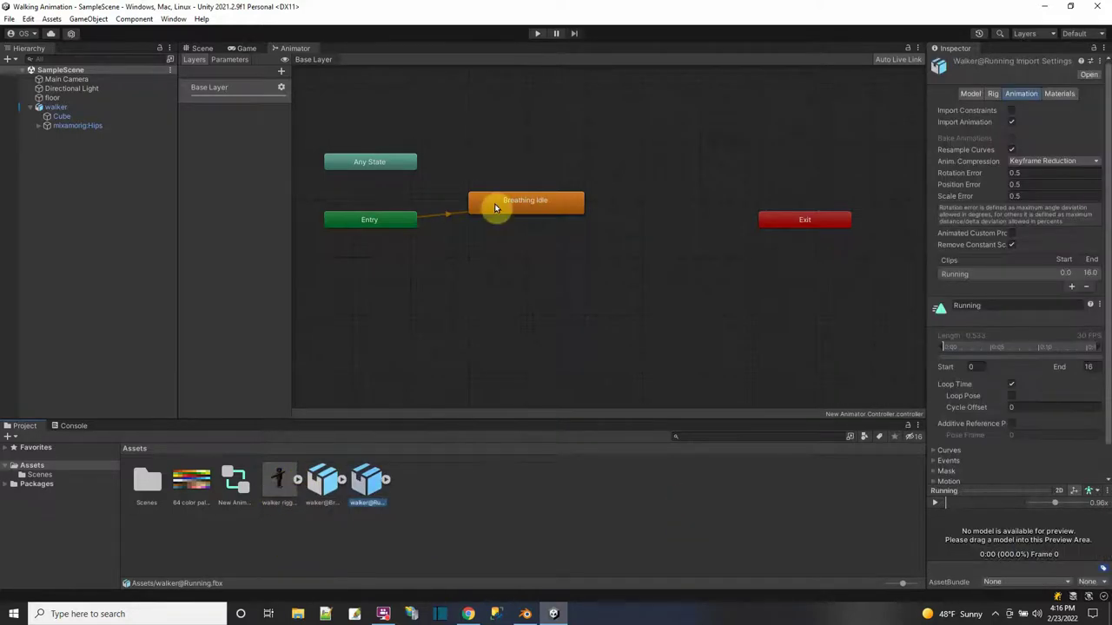
Add walker@Running as a Running state with a transition from Breathing Idle.
left_click_drag(370, 484, 603, 144)
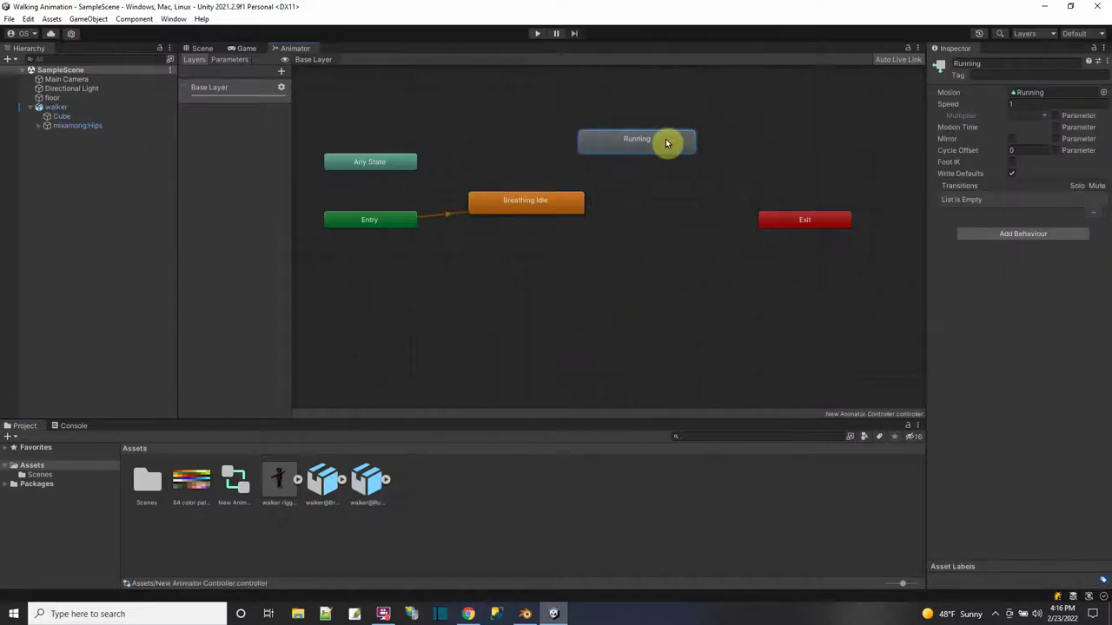
right_click(560, 200)
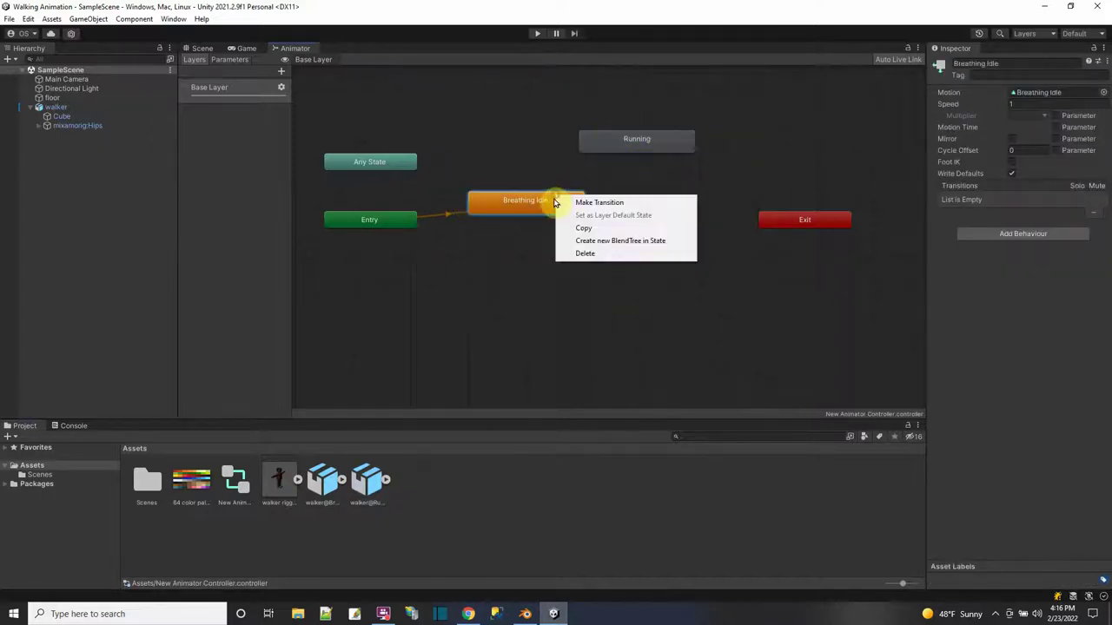
left_click(574, 204)
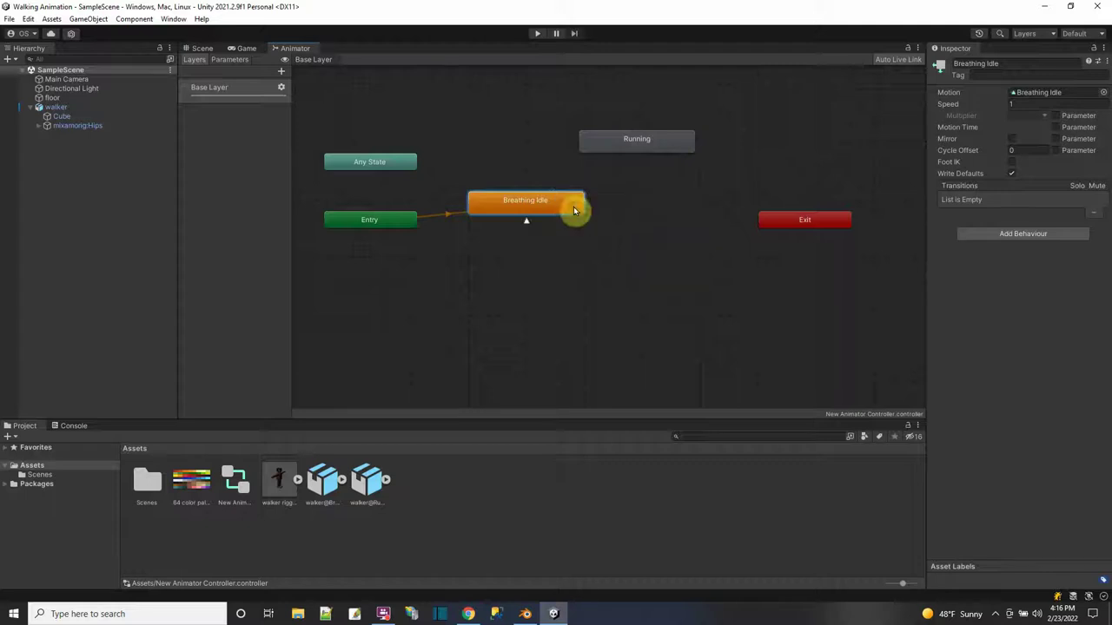
left_click(613, 152)
Add a transition from Running back to Breathing Idle.
right_click(644, 152)
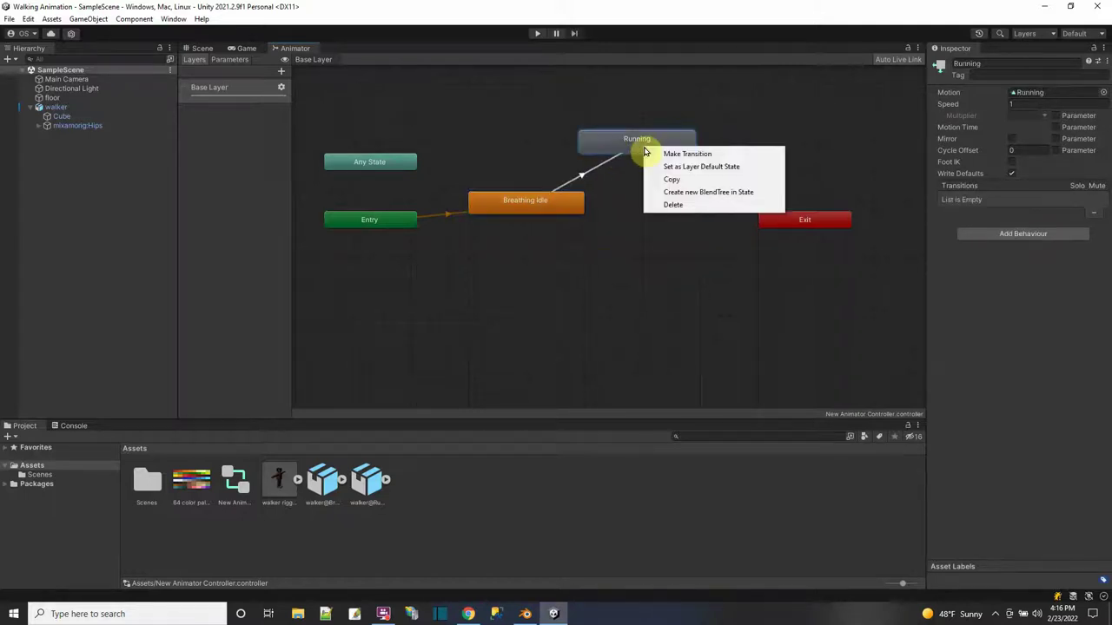
left_click(652, 155)
left_click(557, 205)
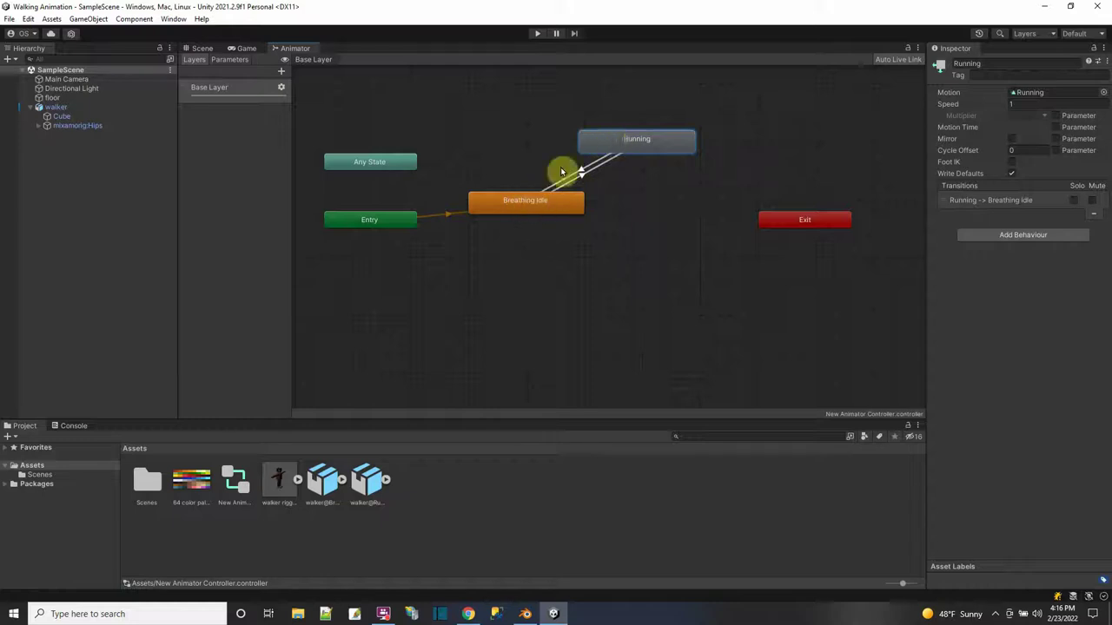
left_click(229, 60)
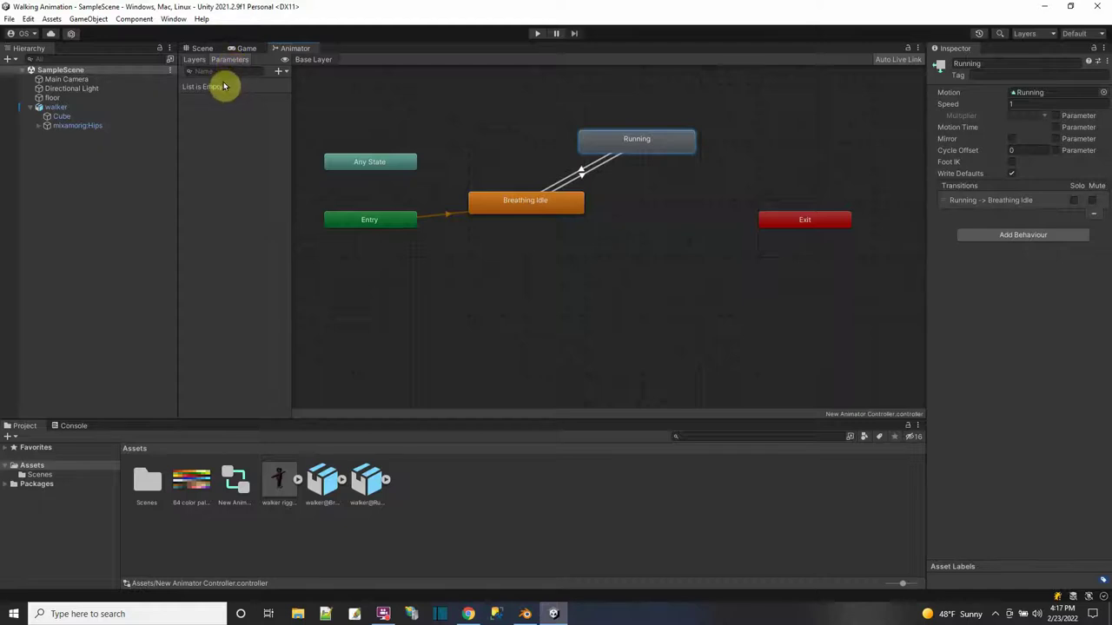
Create the Bool animator parameter isRunning.
left_click(279, 72)
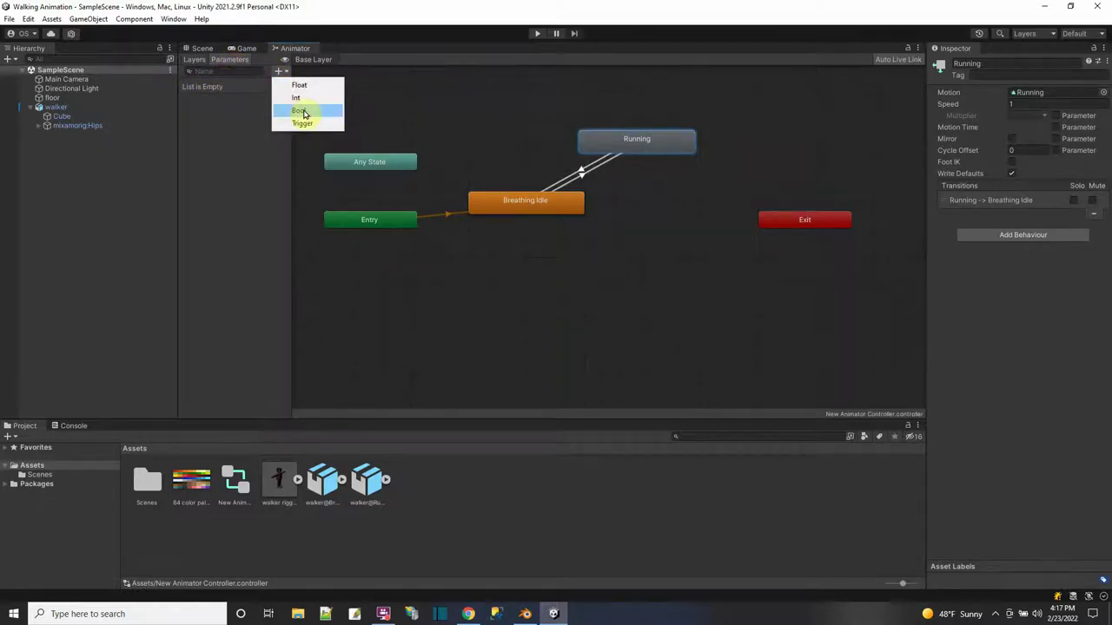
left_click(300, 110)
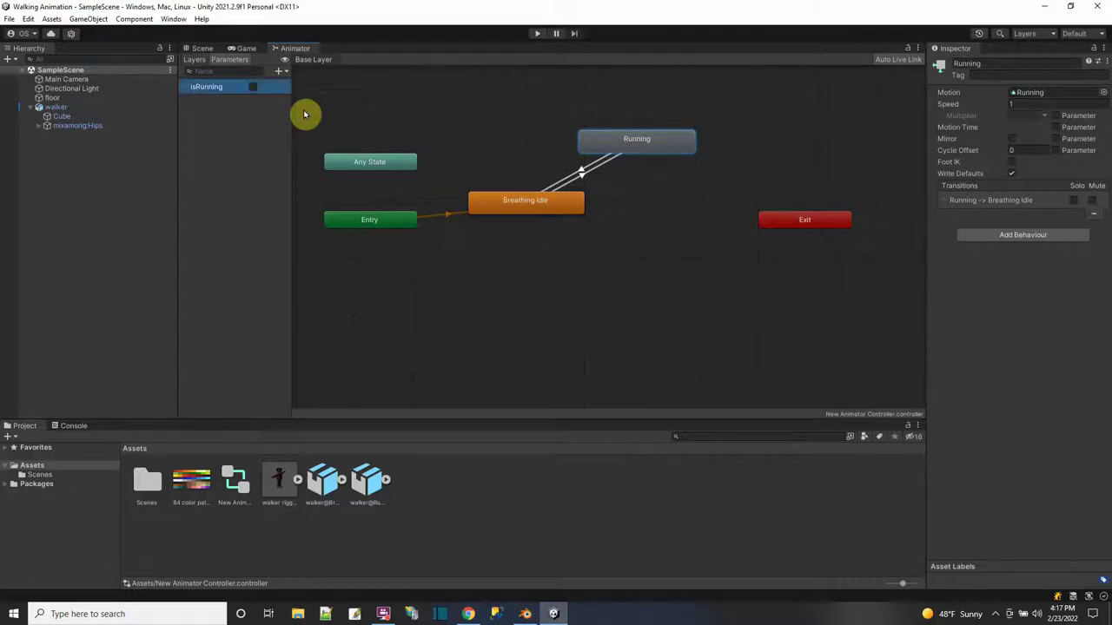
left_click(584, 178)
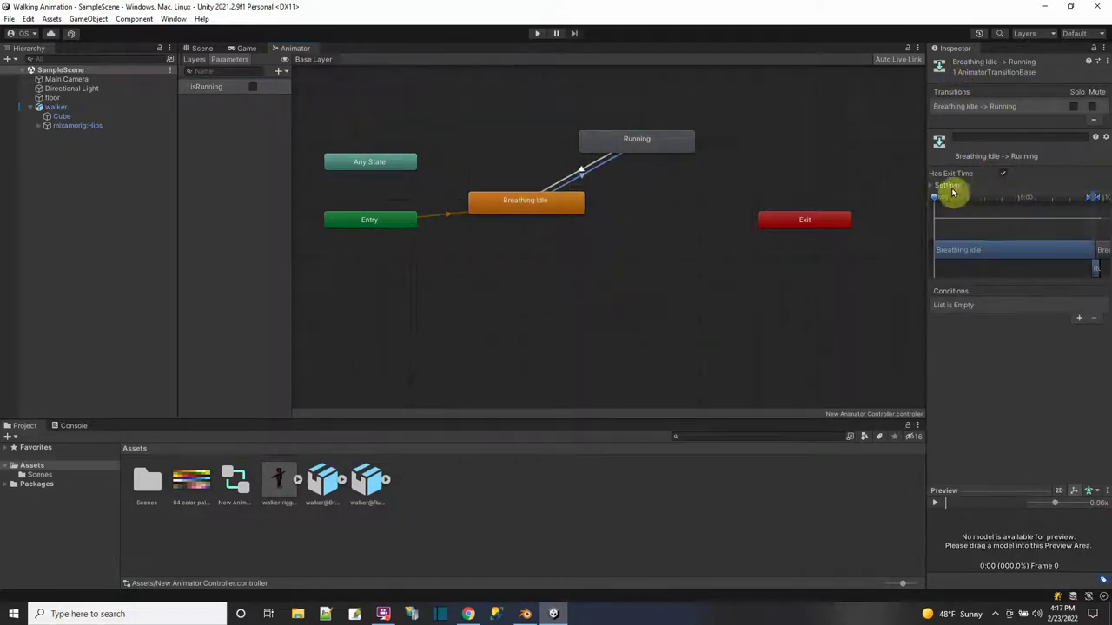
Turn off exit time on both transitions: isRunning true to Running, false back to Breathing Idle.
left_click(1003, 176)
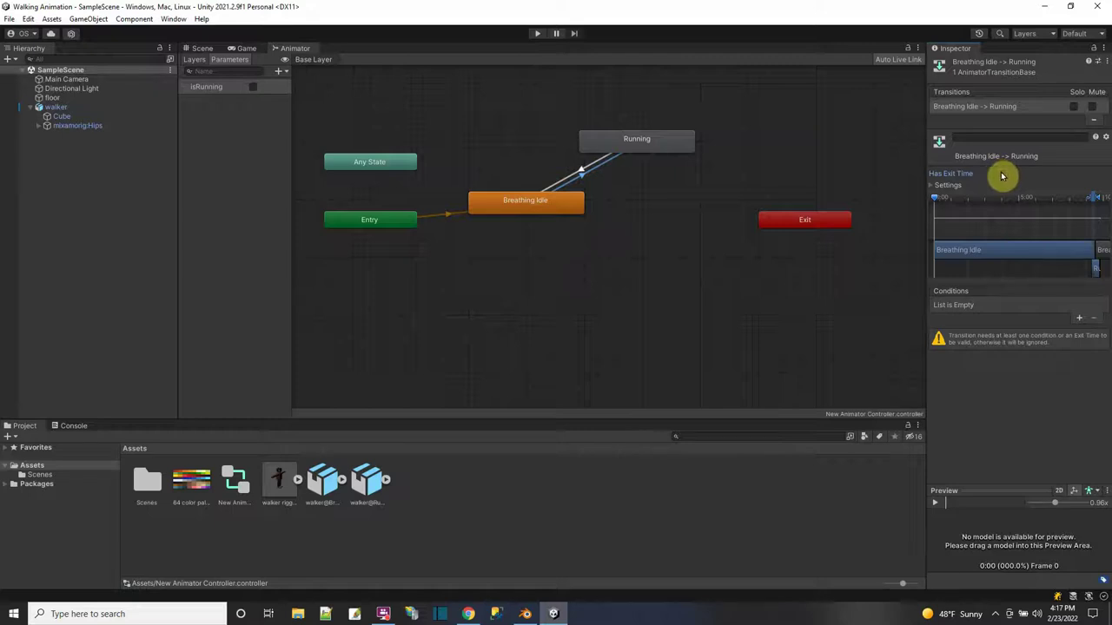
left_click(1082, 322)
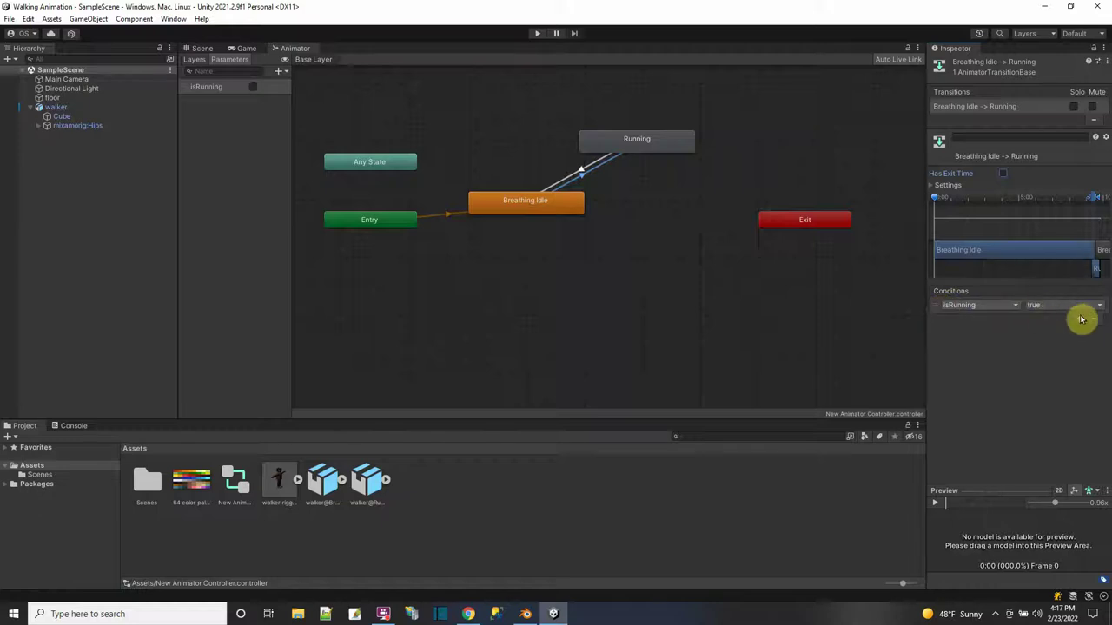
left_click(533, 195)
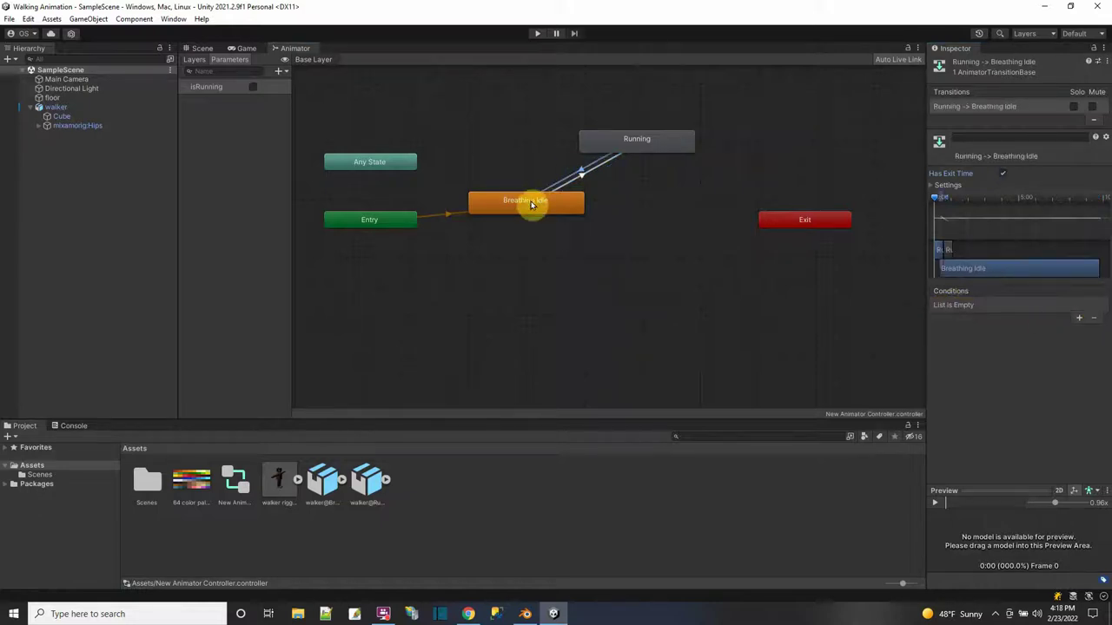
left_click(1004, 174)
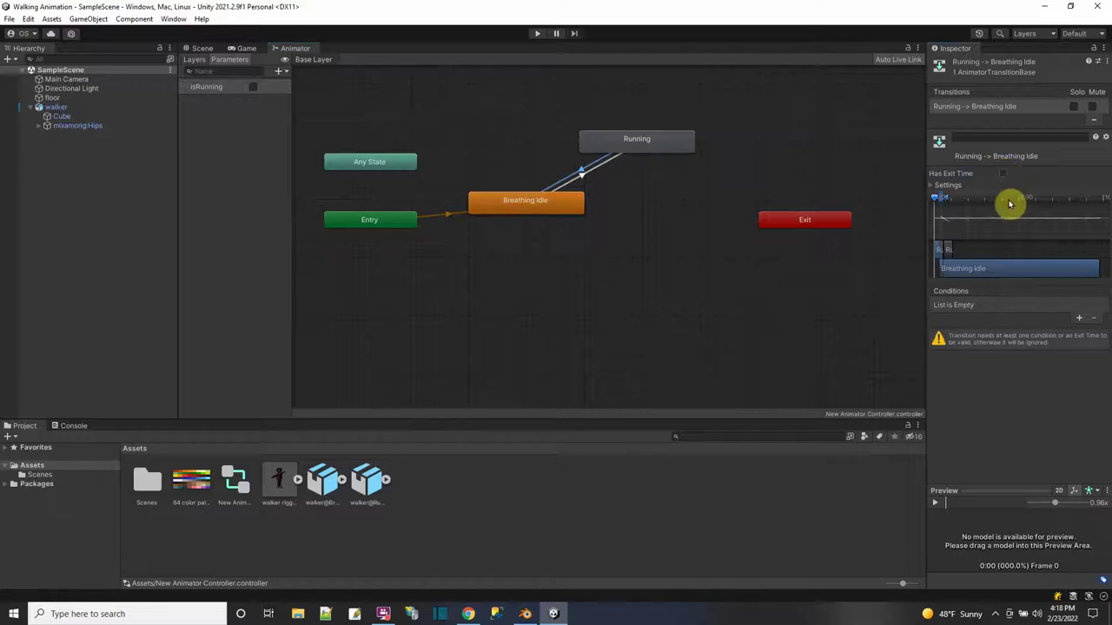
left_click(1080, 322)
left_click(1038, 306)
left_click(1051, 333)
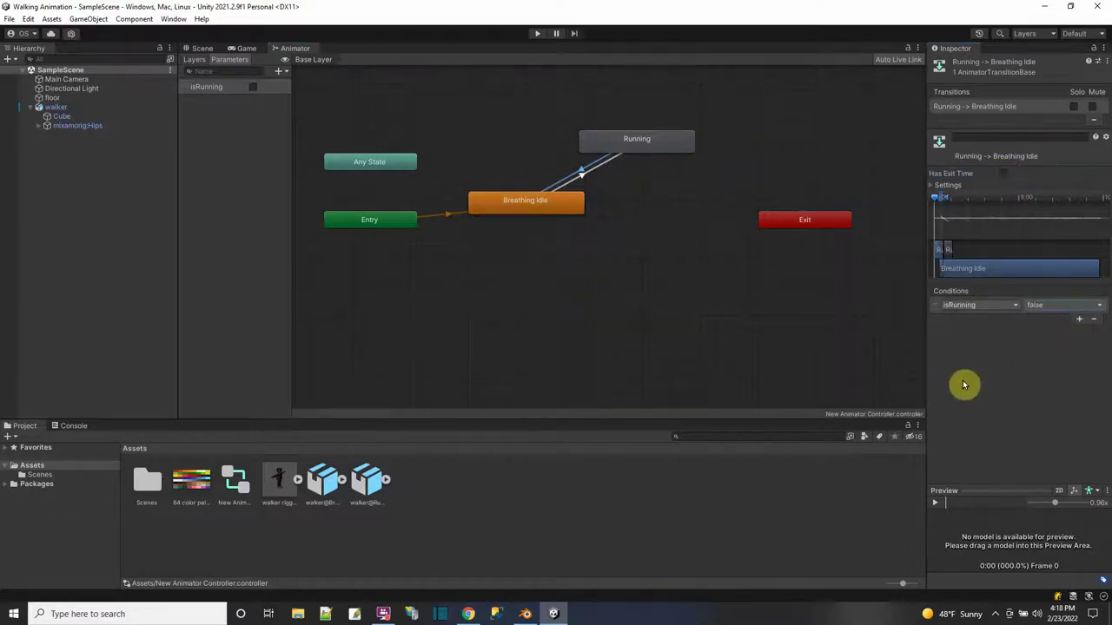
left_click_drag(296, 48, 261, 499)
Dock the Animator below the Scene and assign New Animator Controller to walker's Animator.
middle_click_drag(345, 547, 361, 516)
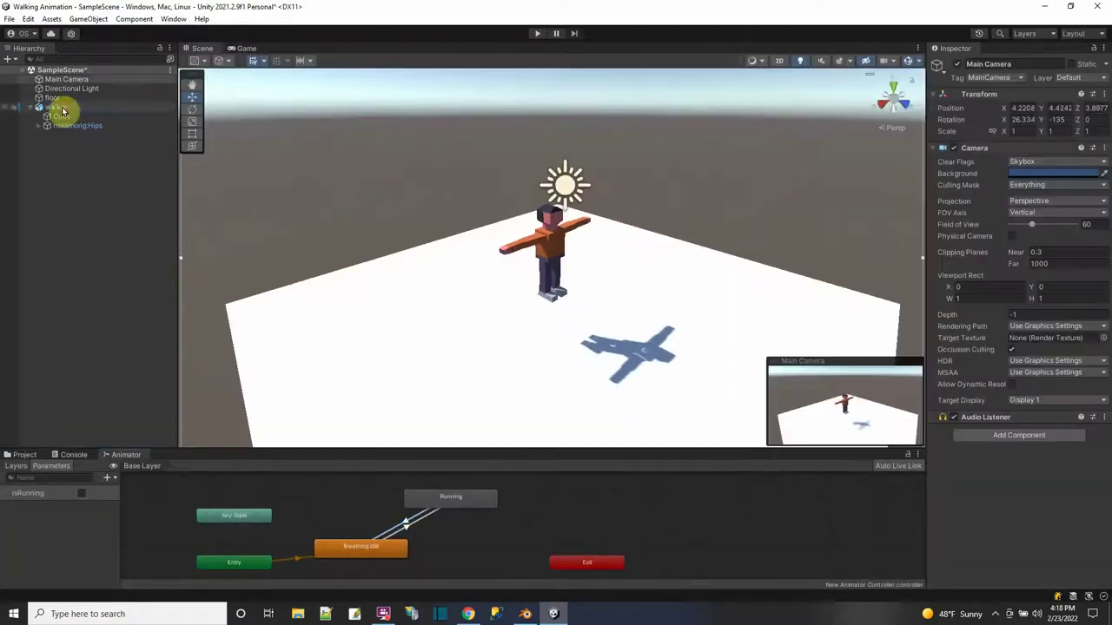
left_click(64, 107)
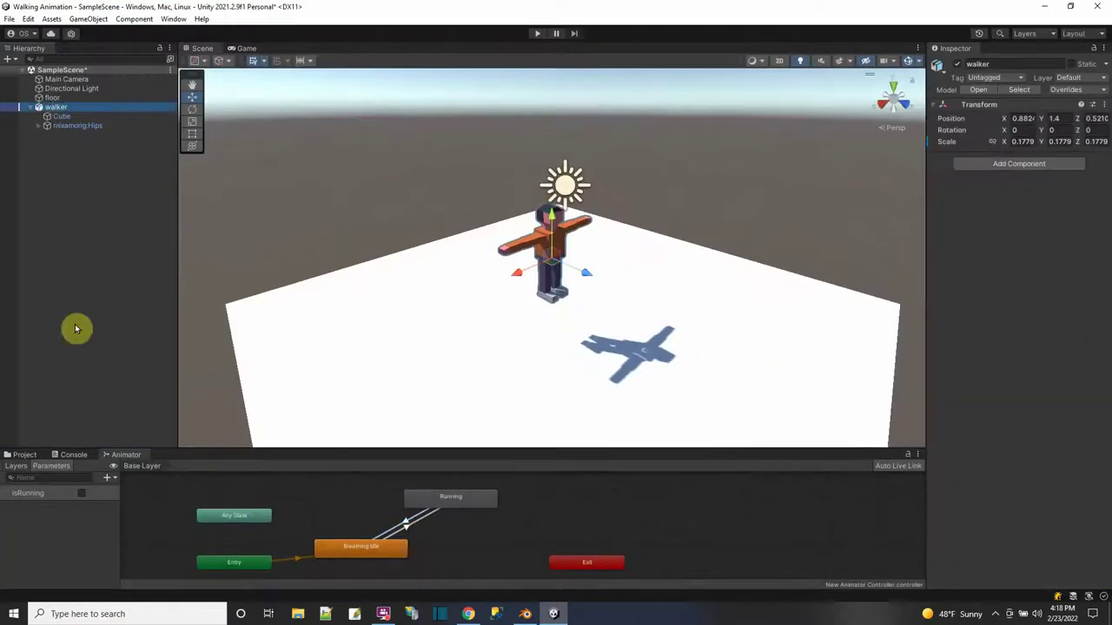
left_click(25, 455)
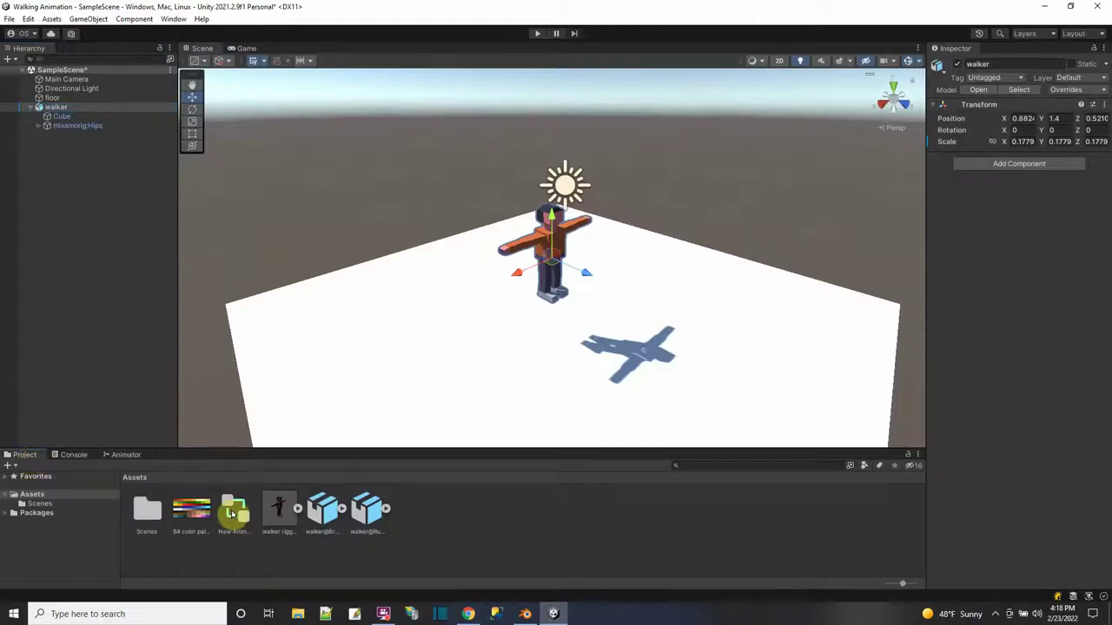
left_click_drag(233, 514, 60, 117)
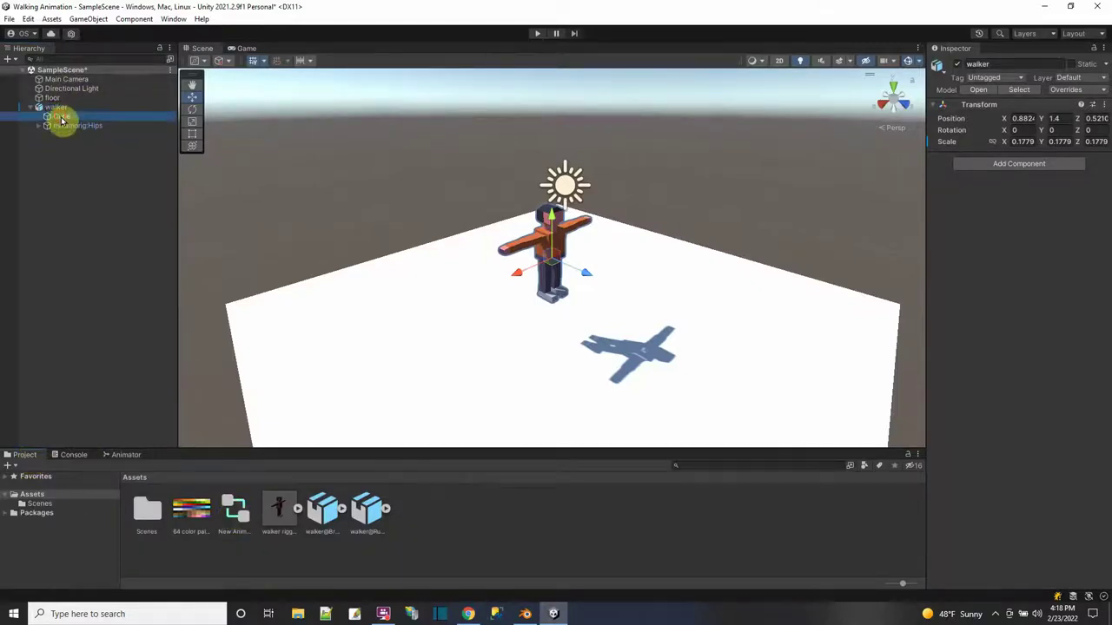
left_click(60, 116)
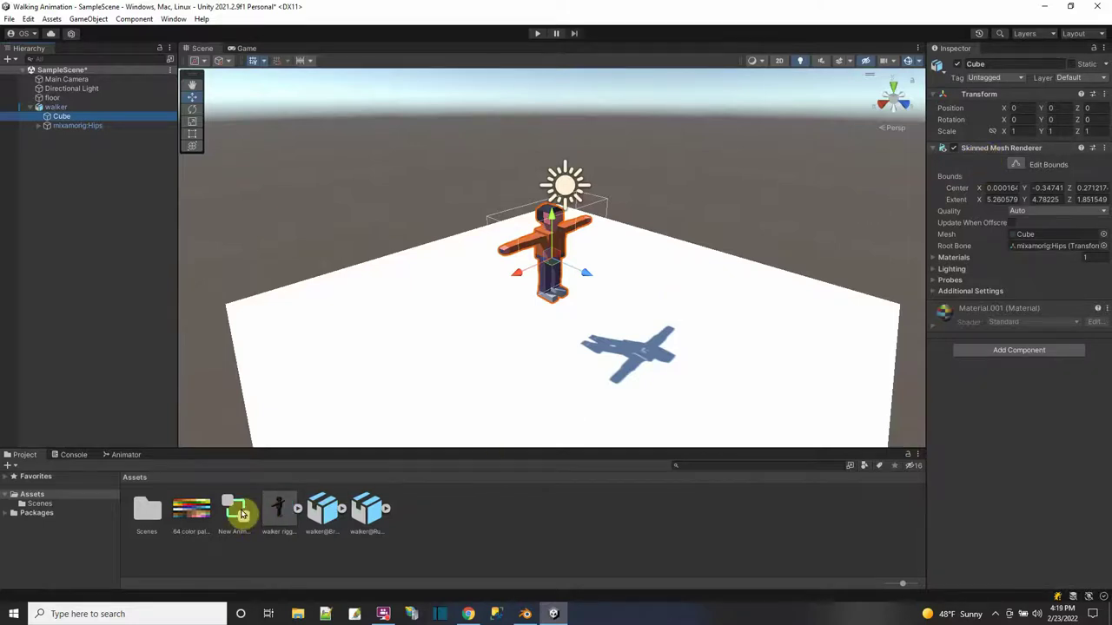
left_click(56, 107)
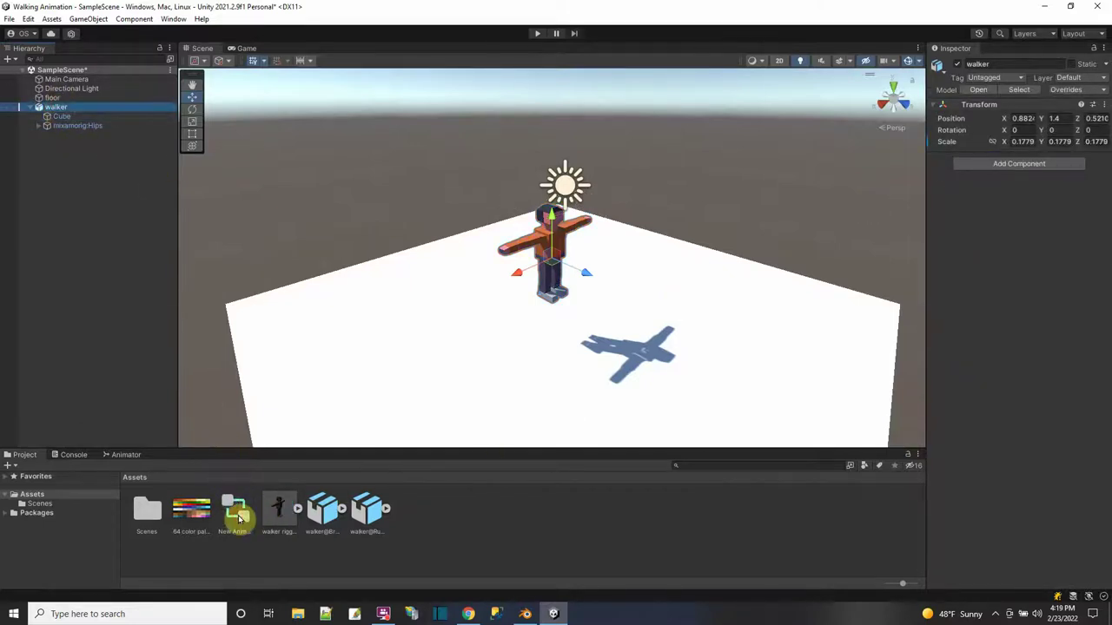
left_click_drag(977, 214, 1050, 242)
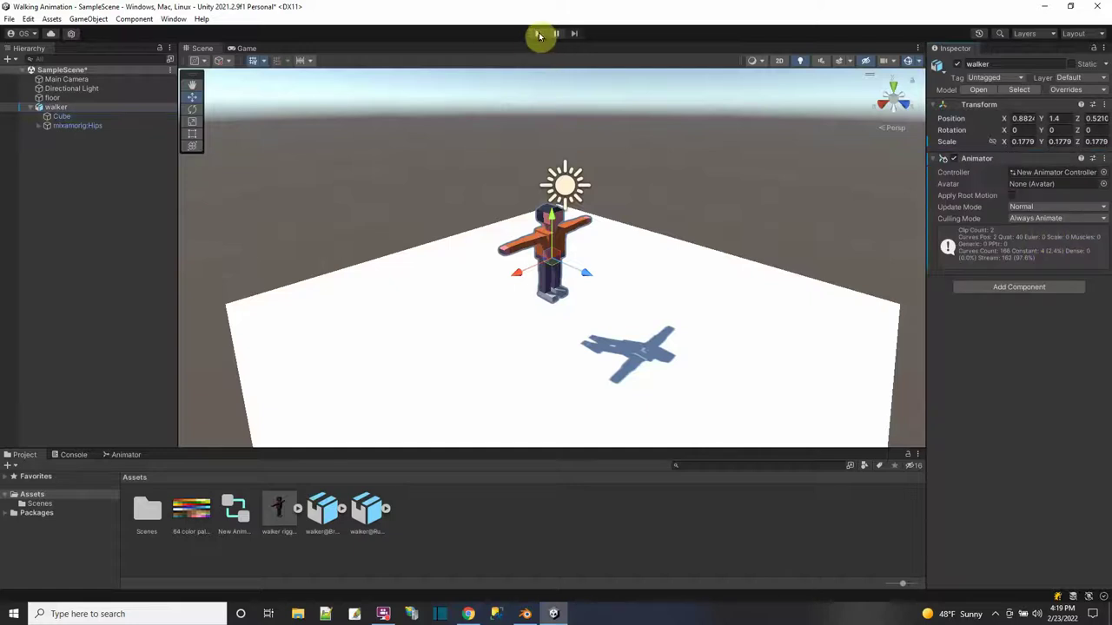
Play the scene and toggle isRunning on and off in the Animator to check Running and Breathing Idle.
left_click(538, 34)
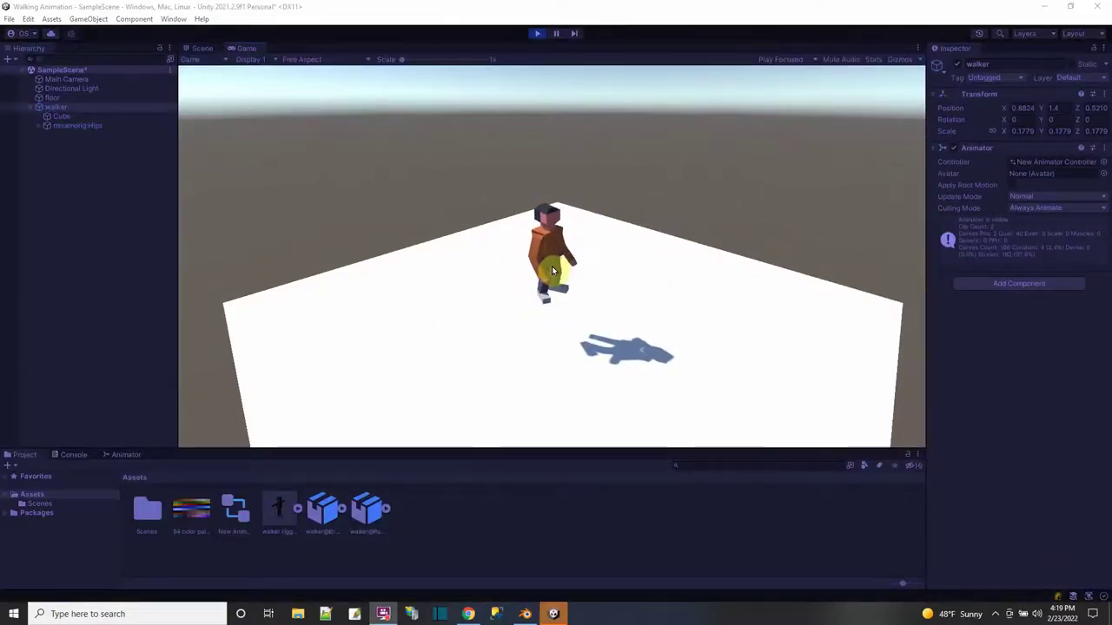
left_click(126, 455)
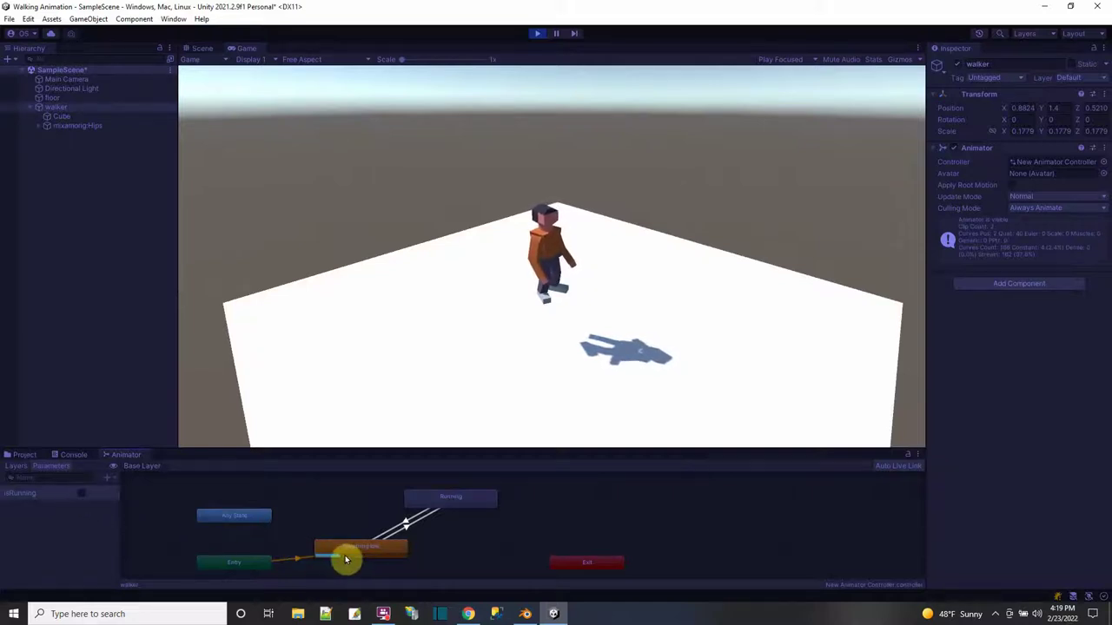
left_click(84, 494)
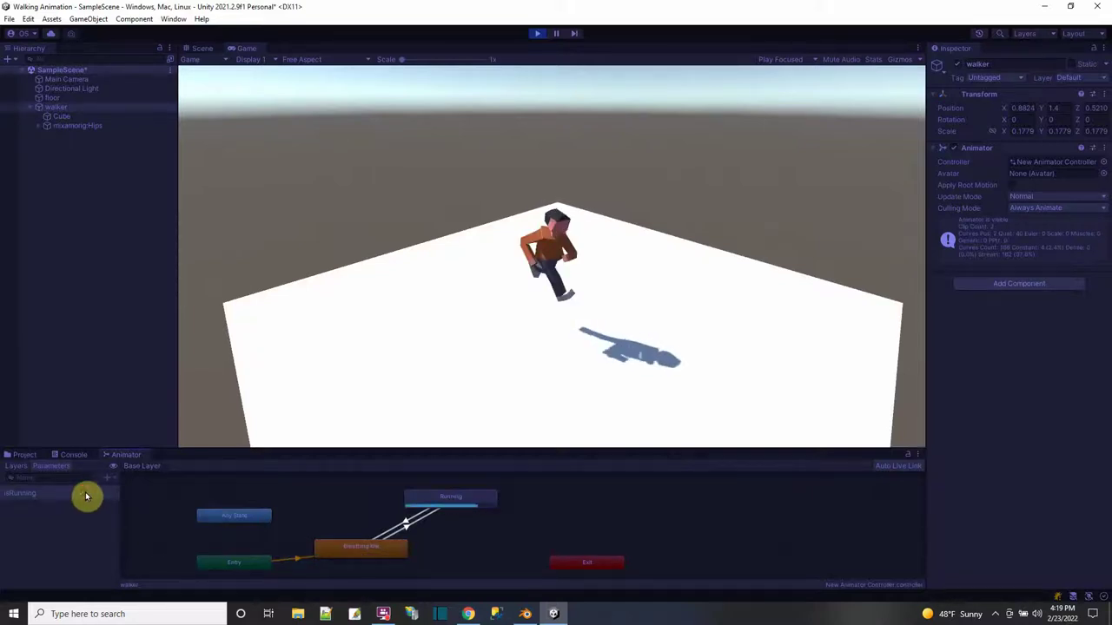
left_click(82, 494)
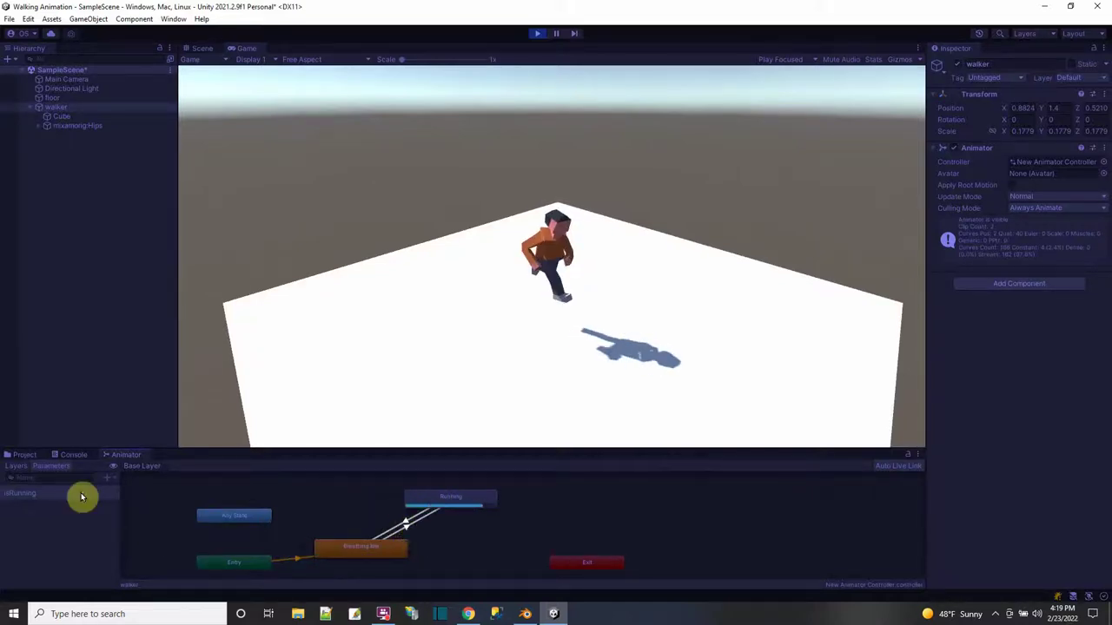
Stop play mode and save the scene.
left_click(533, 33)
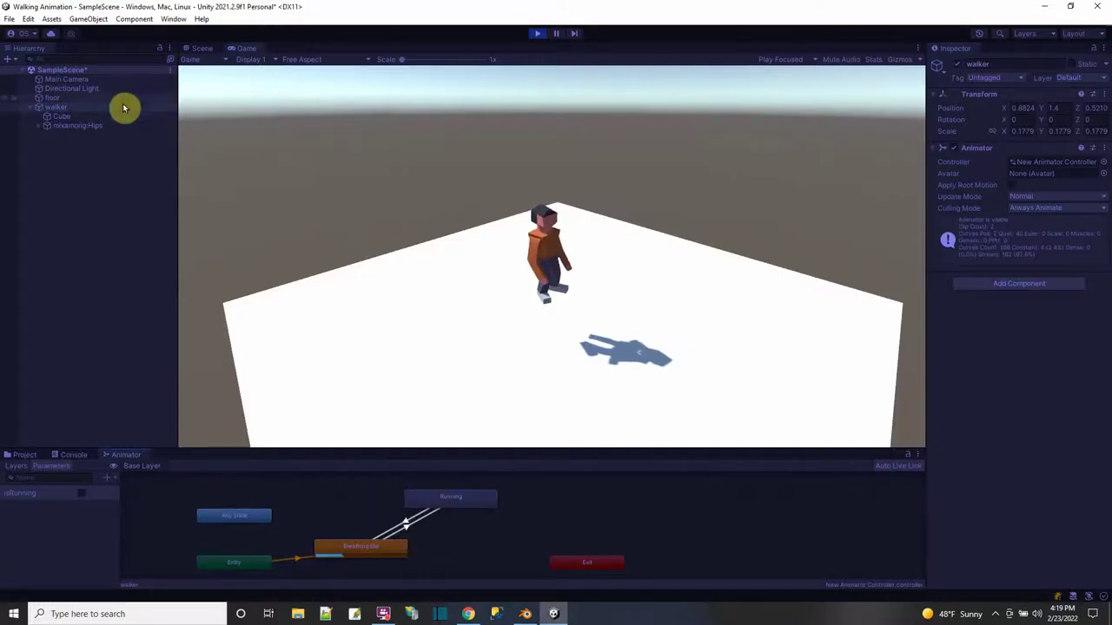
left_click(9, 18)
left_click(26, 79)
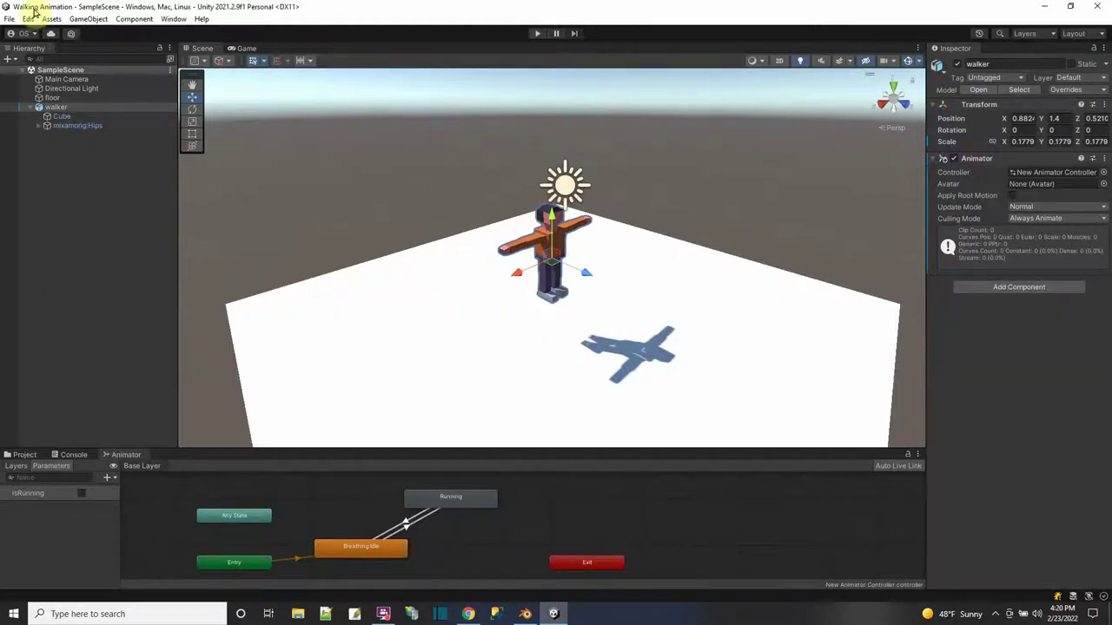
Add a Physics > Capsule Collider to the walker's Cube mesh.
left_click(57, 116)
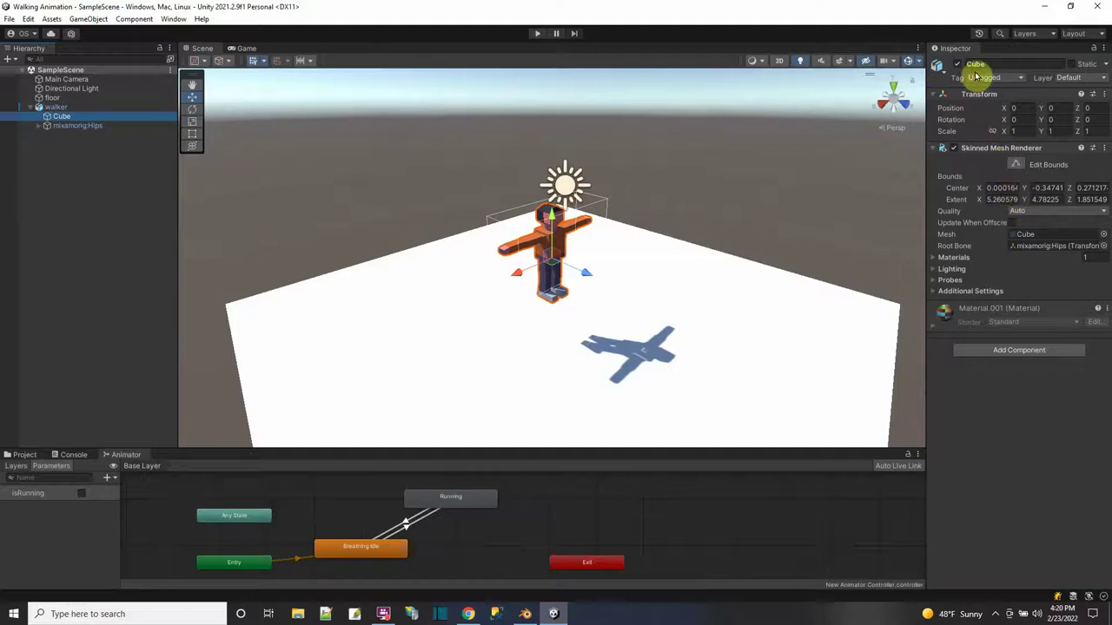
left_click(1007, 350)
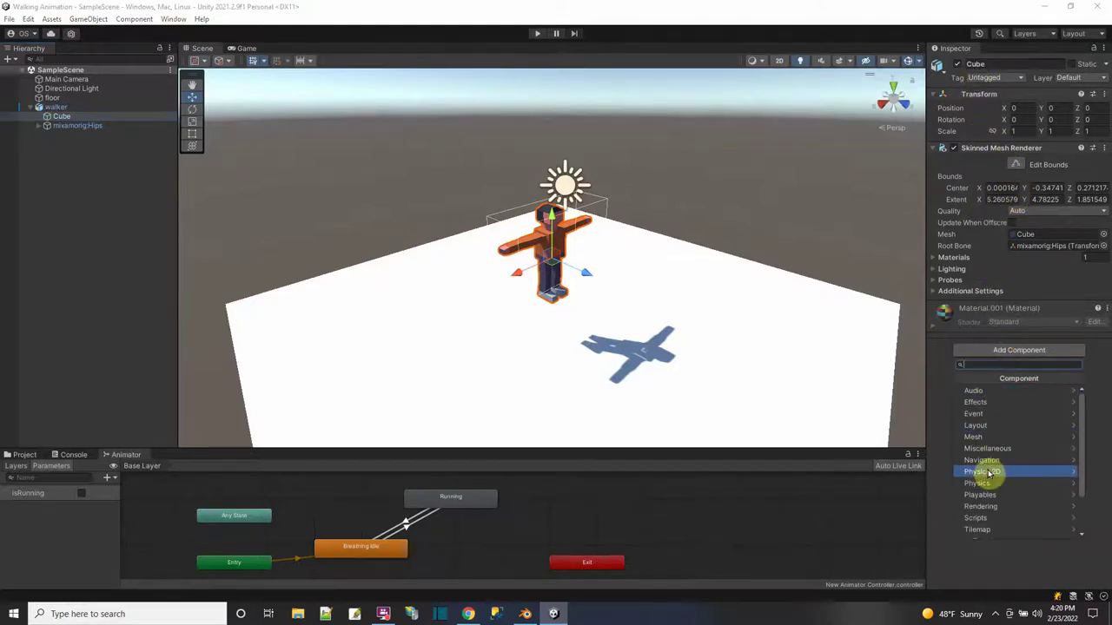
left_click(986, 485)
left_click(993, 420)
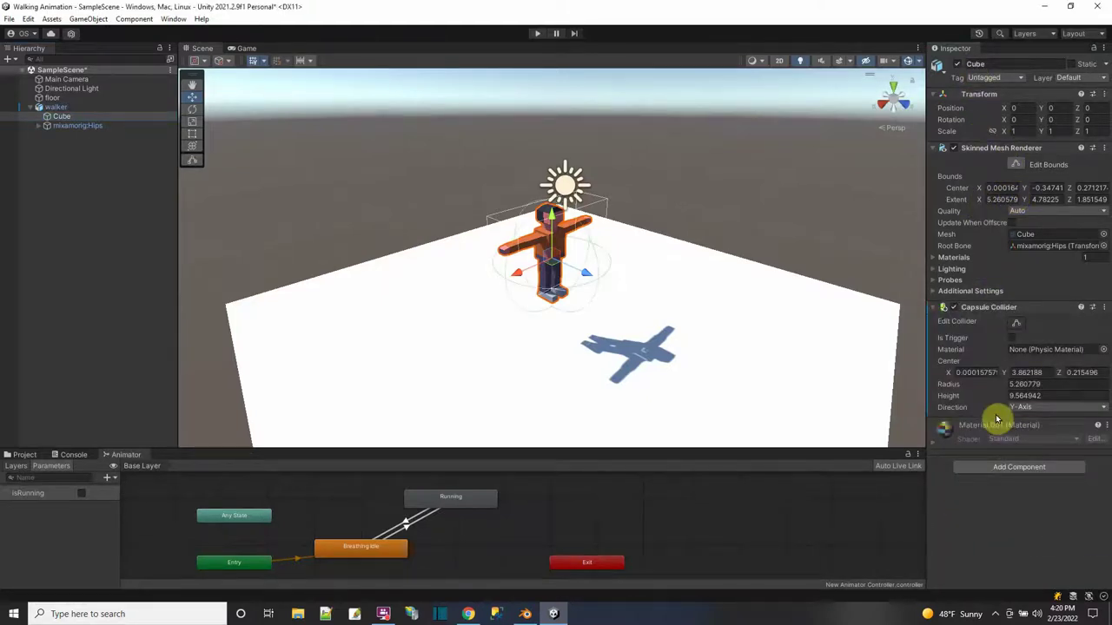
Shrink the Capsule Collider's radius and height to fit the character.
scroll(556, 291, "up", 3)
left_click_drag(605, 305, 557, 231, "alt")
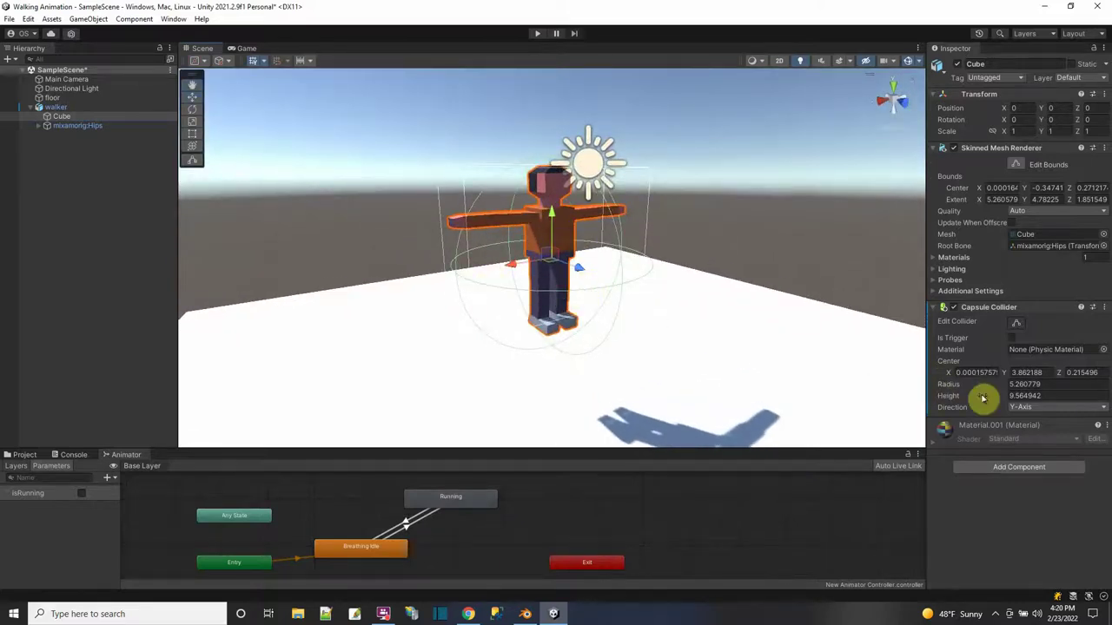
left_click_drag(958, 384, 556, 356)
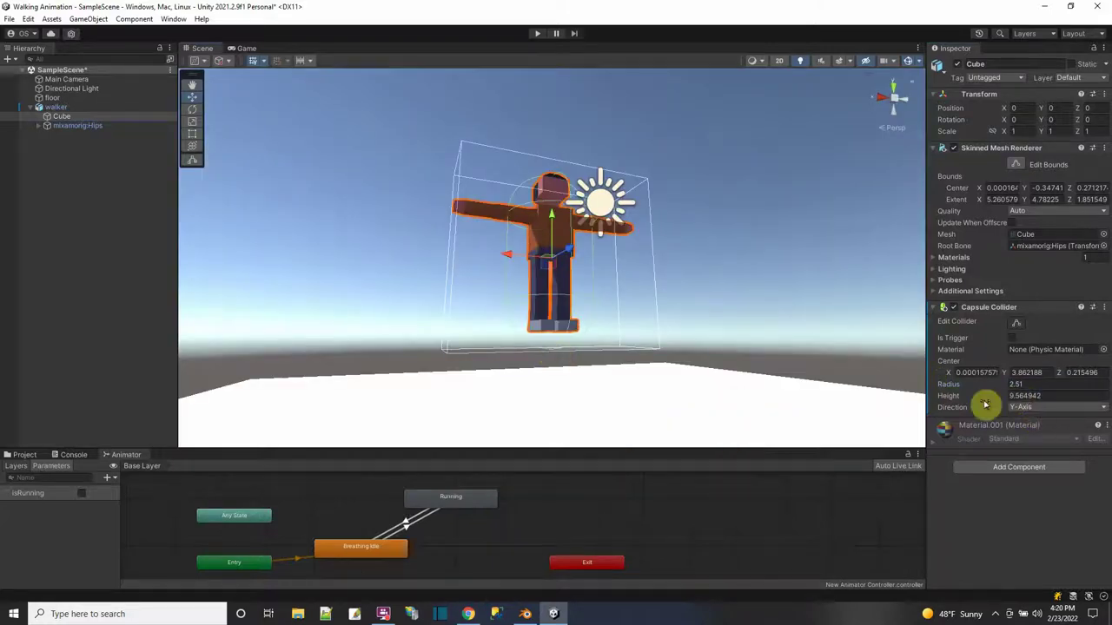
left_click_drag(950, 397, 511, 284)
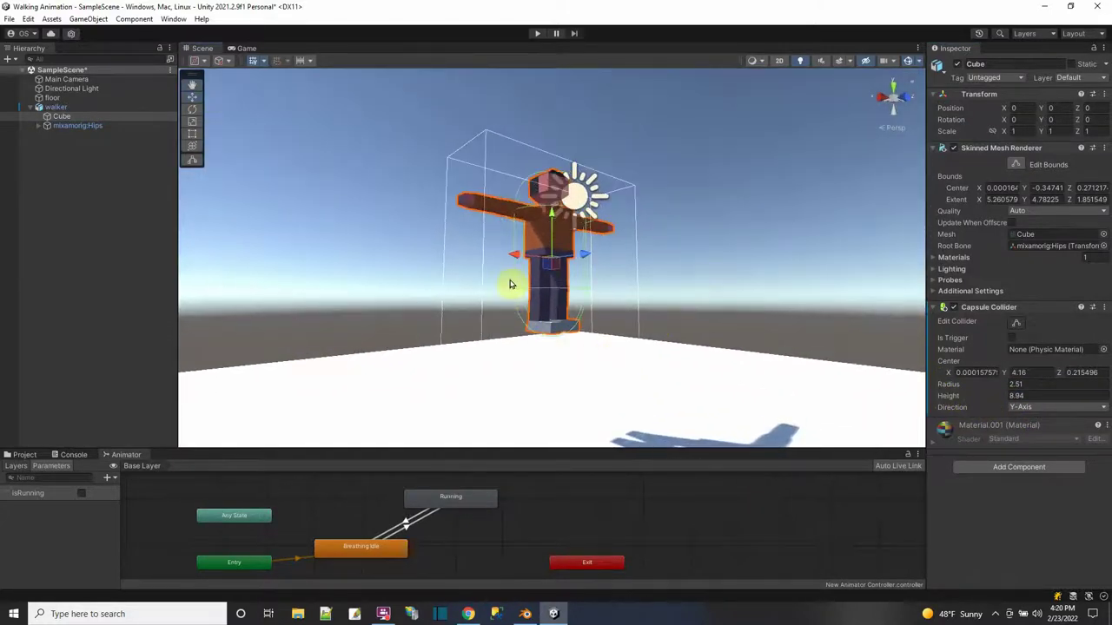
Orbit the view to face the character and select the walker parent object.
left_click_drag(826, 323, 671, 411, "alt")
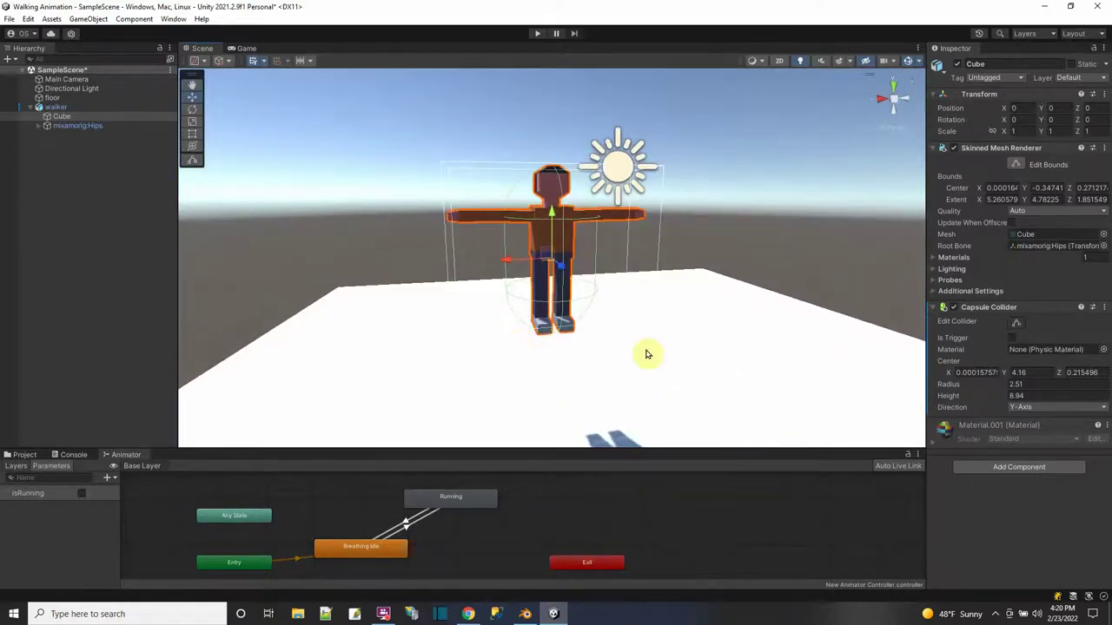
left_click_drag(527, 372, 524, 356, "alt")
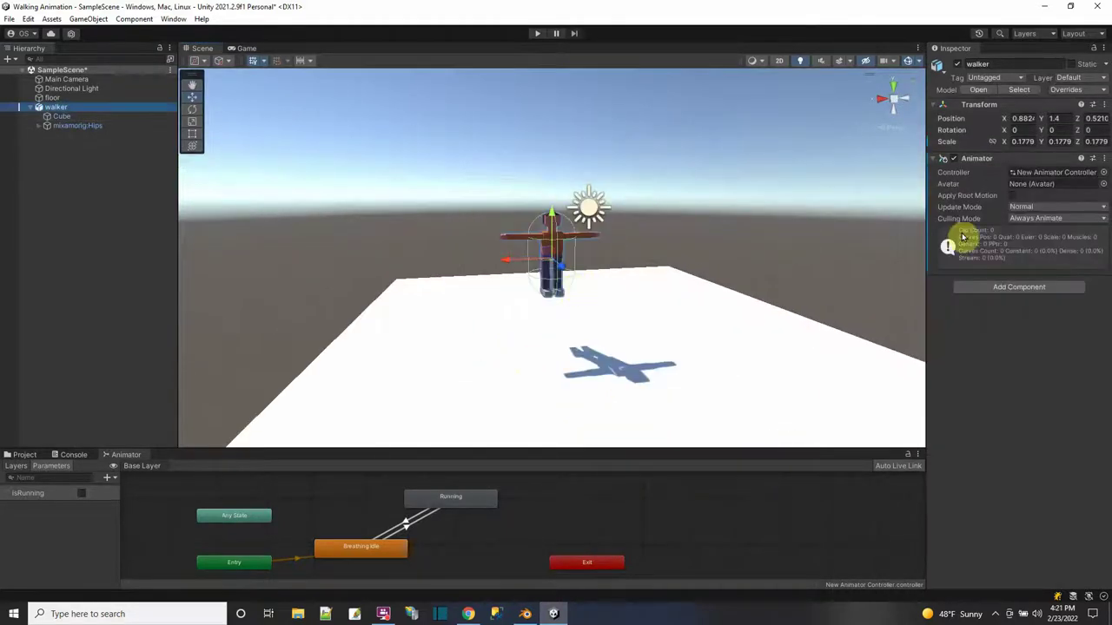
left_click(62, 115)
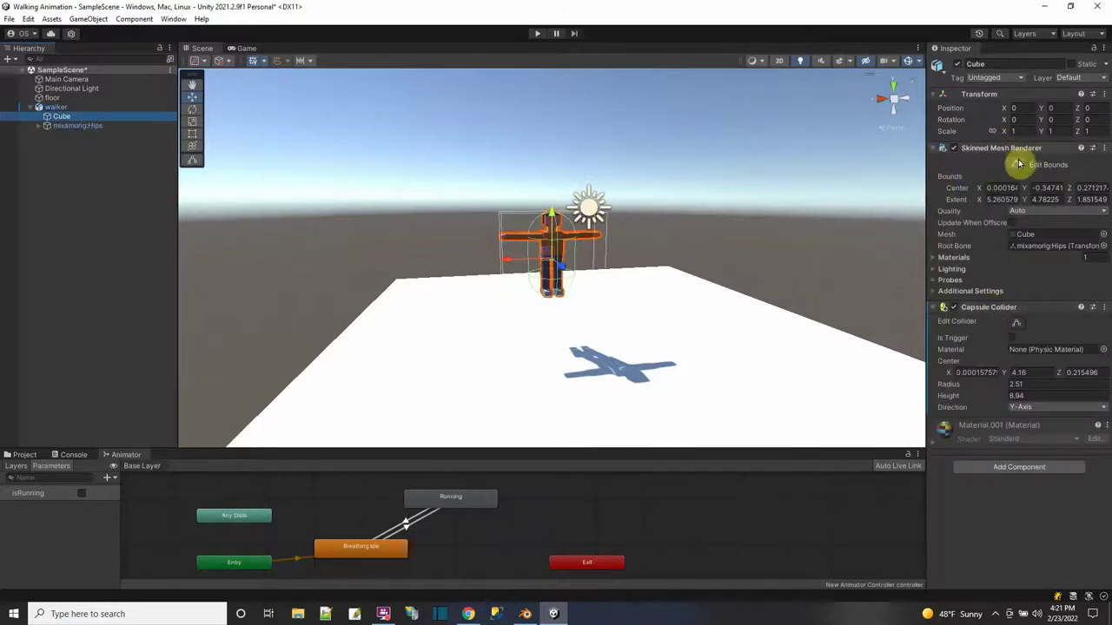
Add a Physics > Rigidbody component to the Cube mesh under walker.
left_click(1012, 467)
left_click(981, 550)
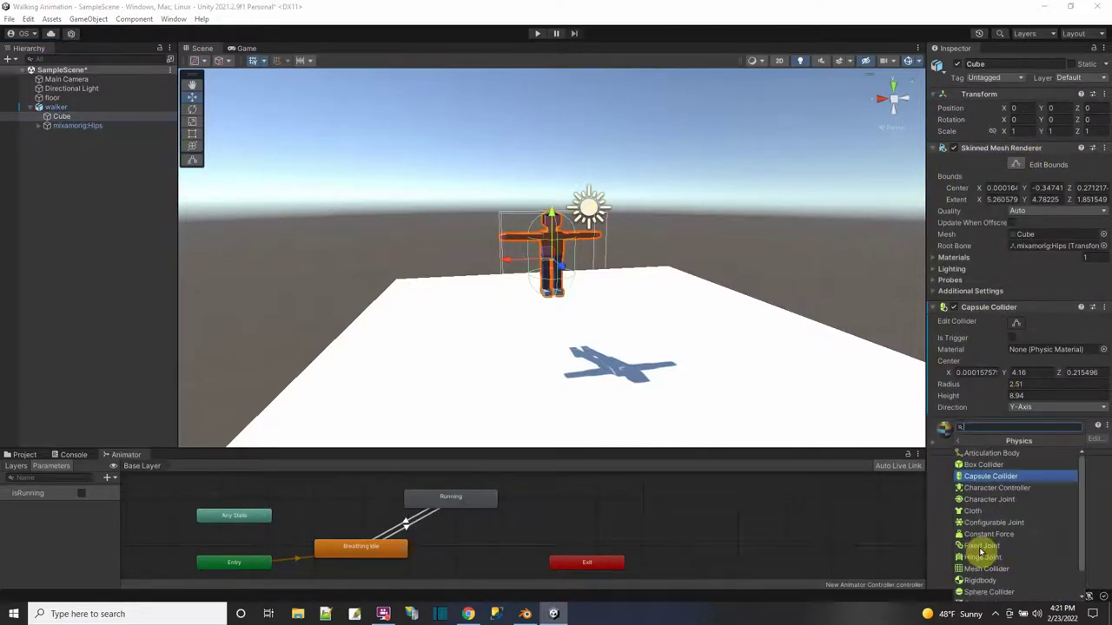
left_click(55, 107)
left_click(59, 115)
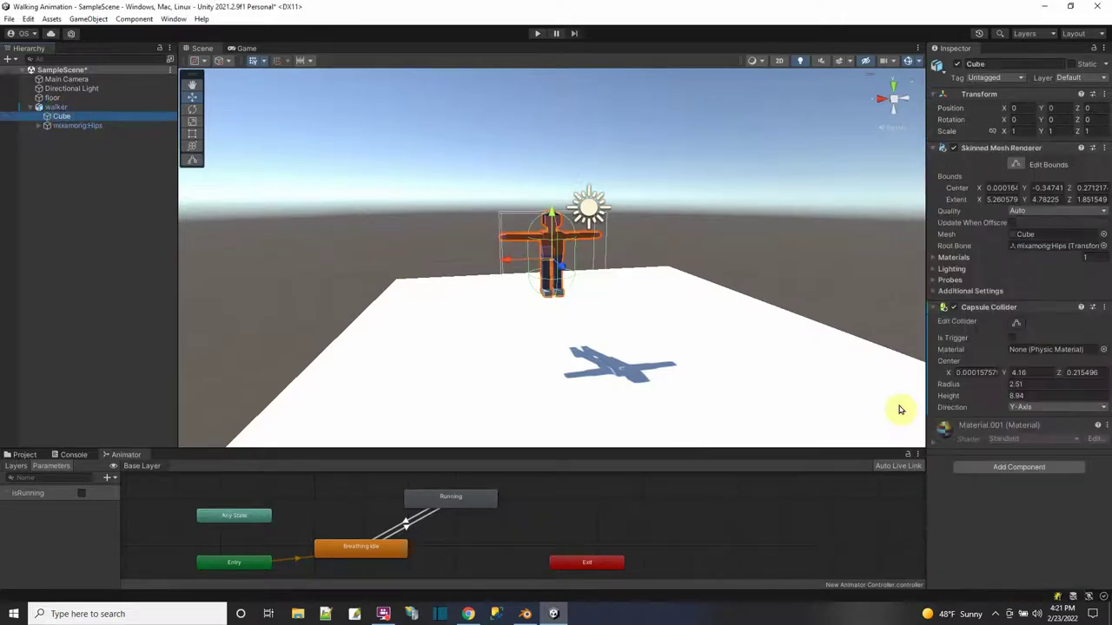
left_click(1037, 466)
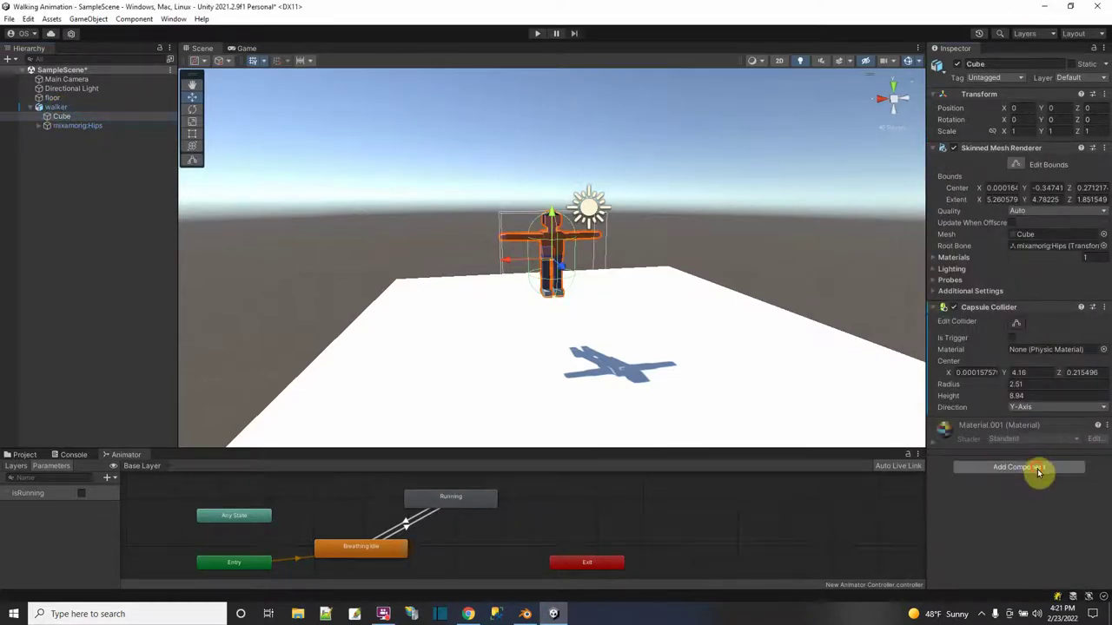
left_click(1004, 544)
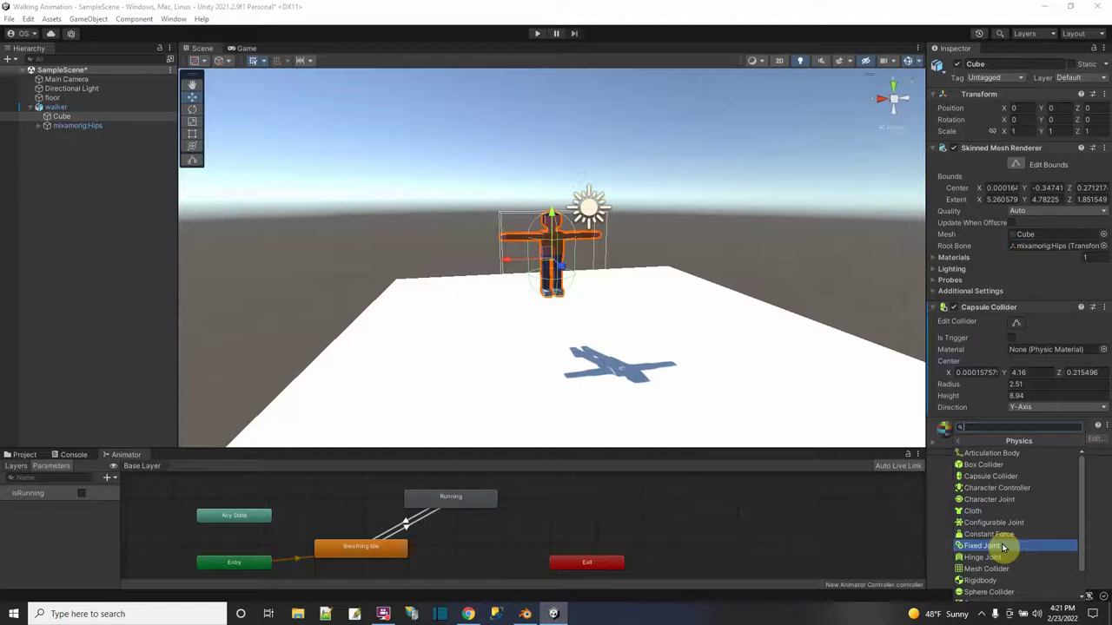
left_click(997, 579)
Expand the Rigidbody constraints and set Angular Drag to 5.
left_click_drag(556, 317, 532, 309, "alt")
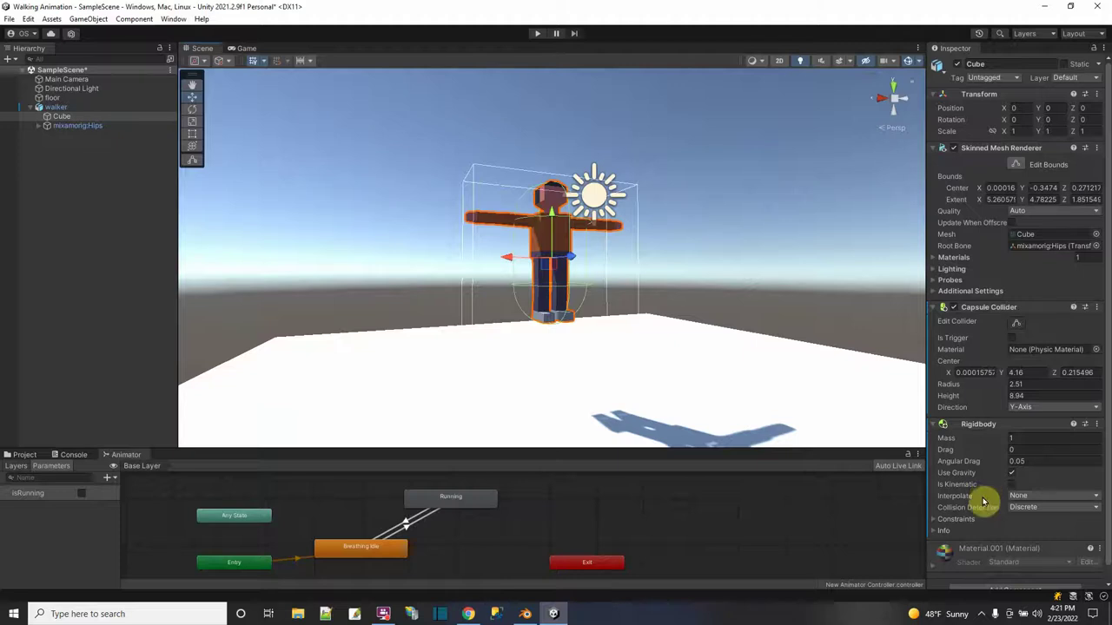
left_click(936, 520)
scroll(1005, 464, "down", 1)
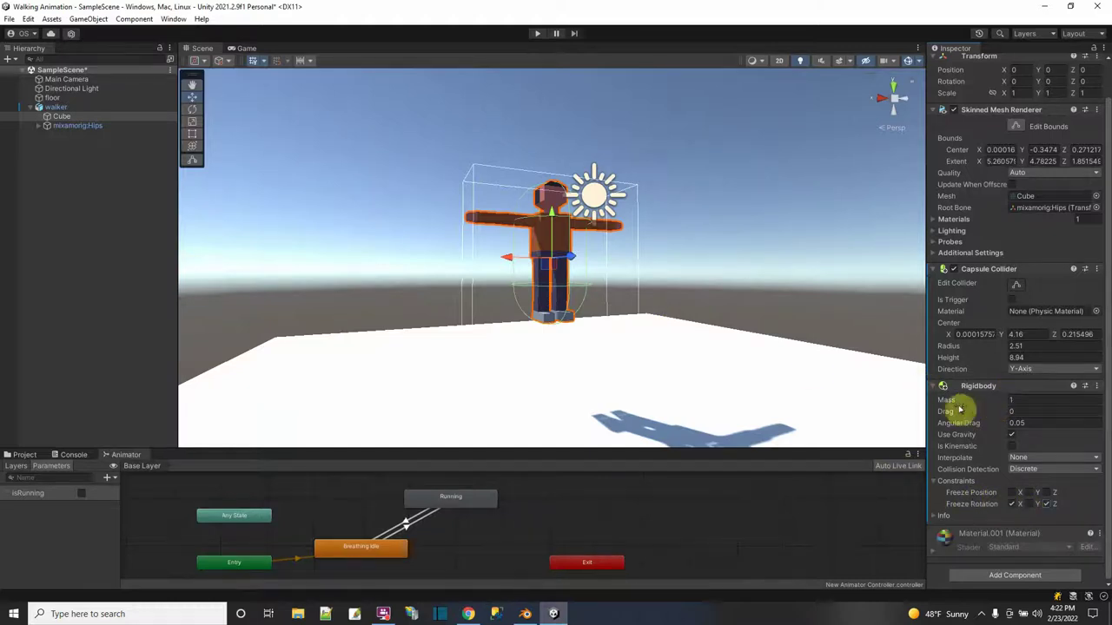
left_click(1032, 420)
key("Return")
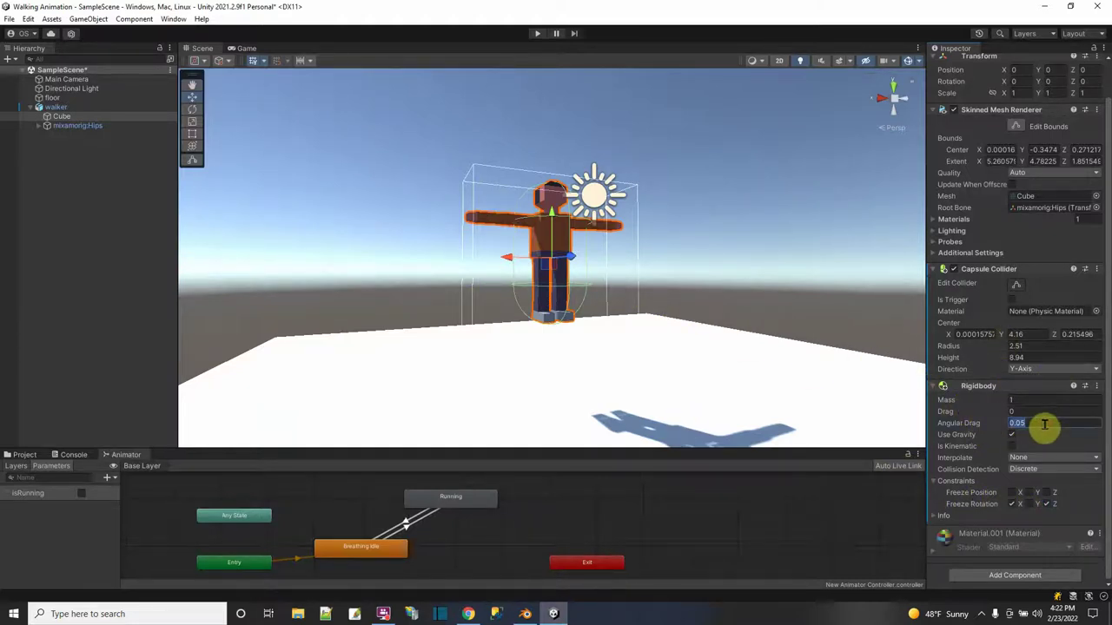
type("5")
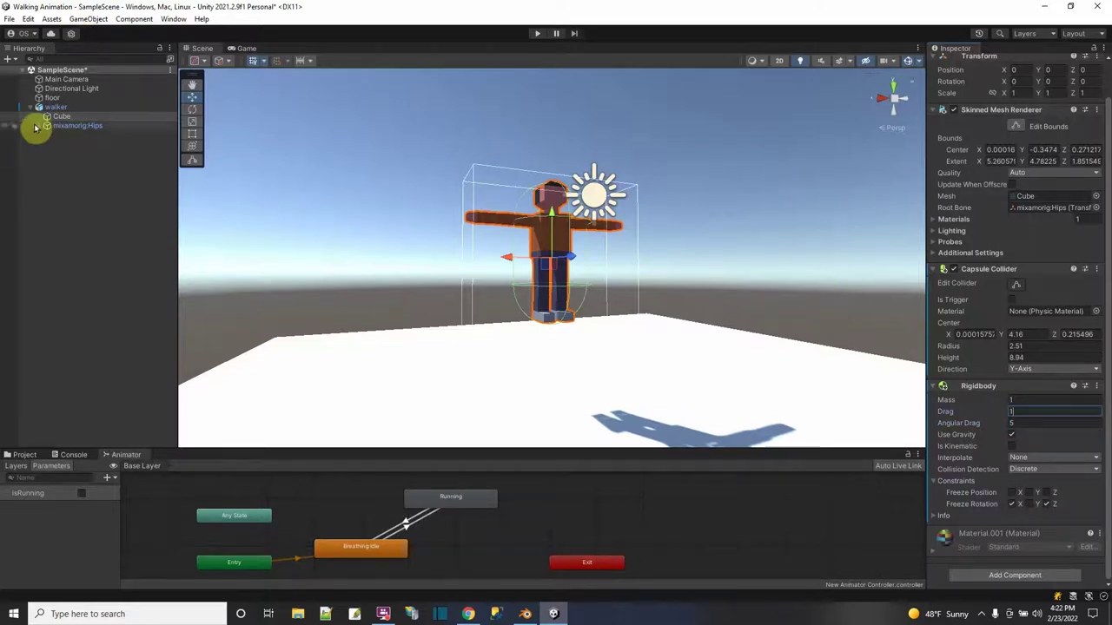
Save the scene.
left_click(9, 19)
left_click(26, 75)
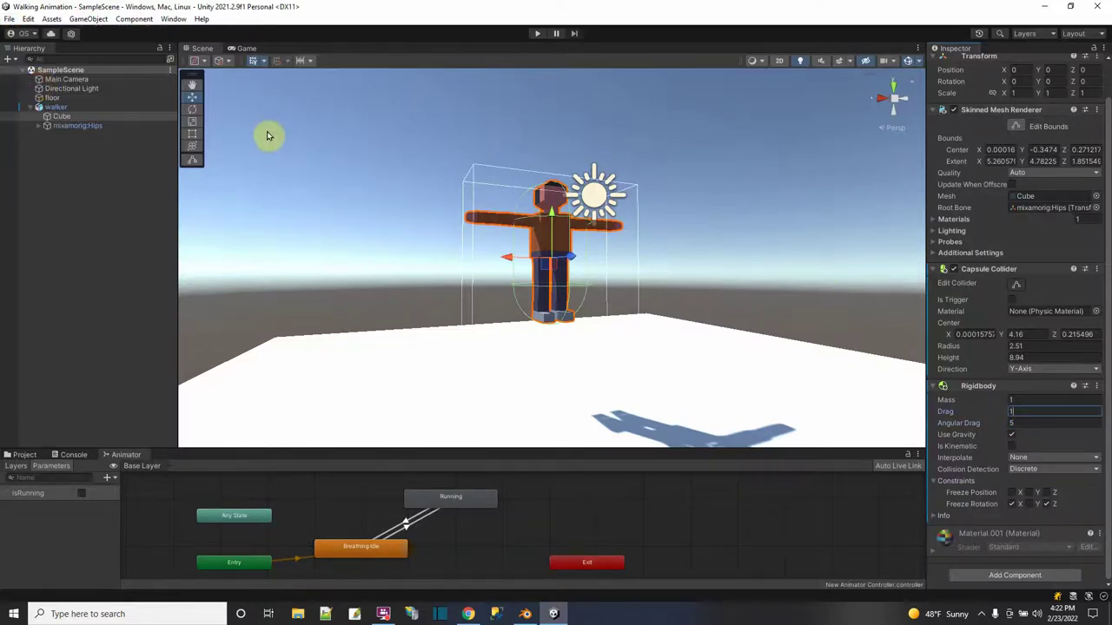
scroll(549, 369, "down", 2)
scroll(546, 348, "down", 2)
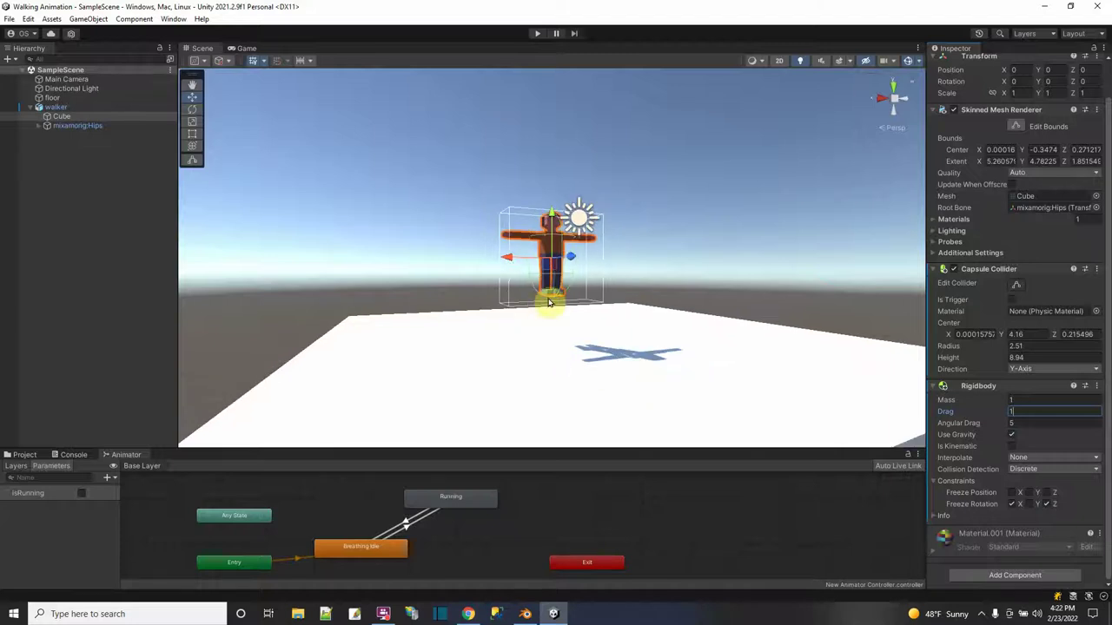
After a quick play test, remove Cube's Rigidbody and start adding a component to walker.
left_click(537, 35)
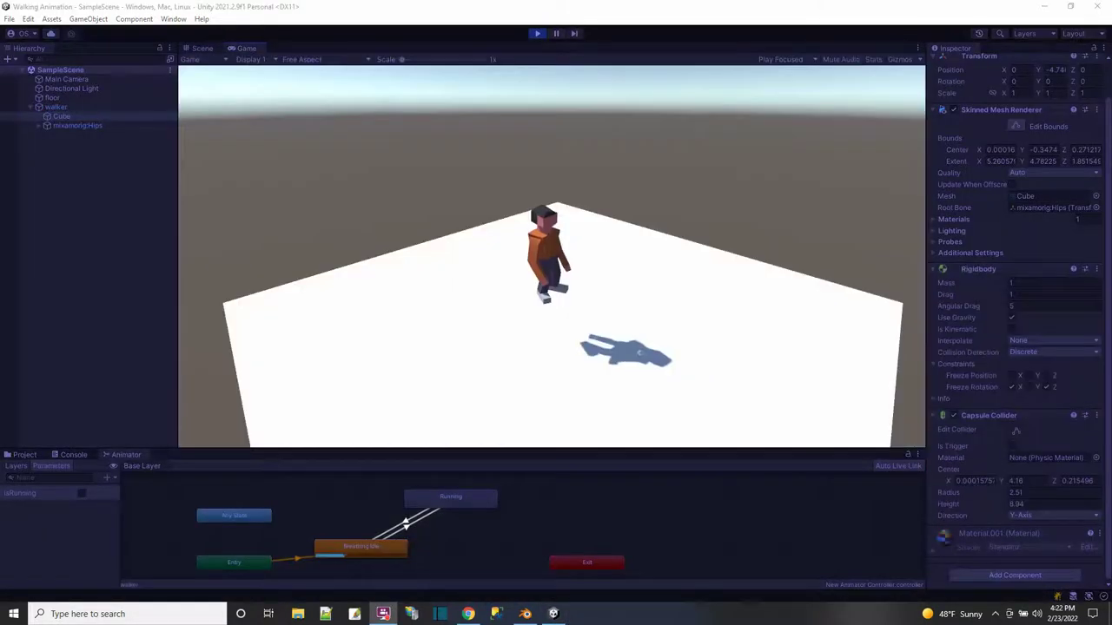
left_click(537, 33)
left_click_drag(978, 385, 993, 263)
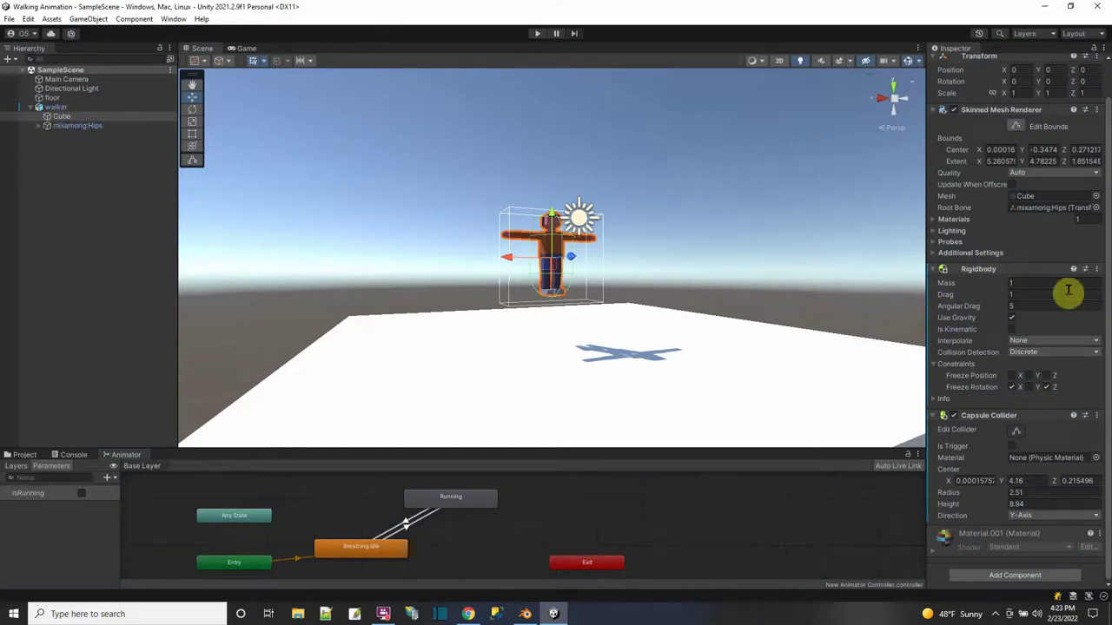
right_click(1021, 274)
left_click(1037, 308)
left_click(75, 108)
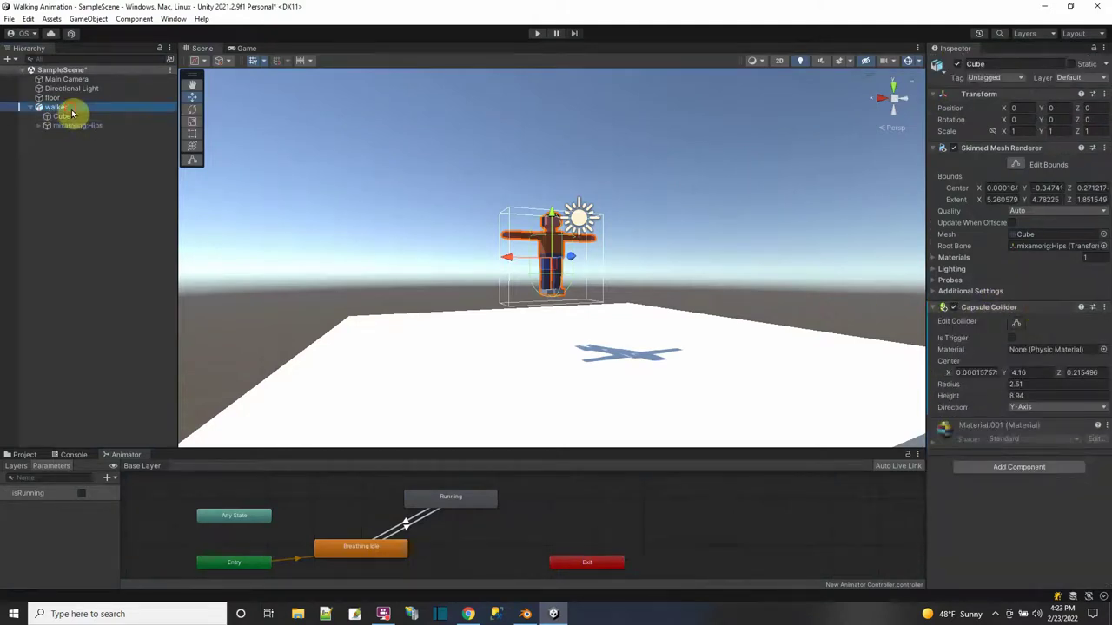
left_click(1019, 287)
Add a Rigidbody to walker with Drag 1, Angular Drag 5 and rotation frozen on X and Z.
left_click(983, 420)
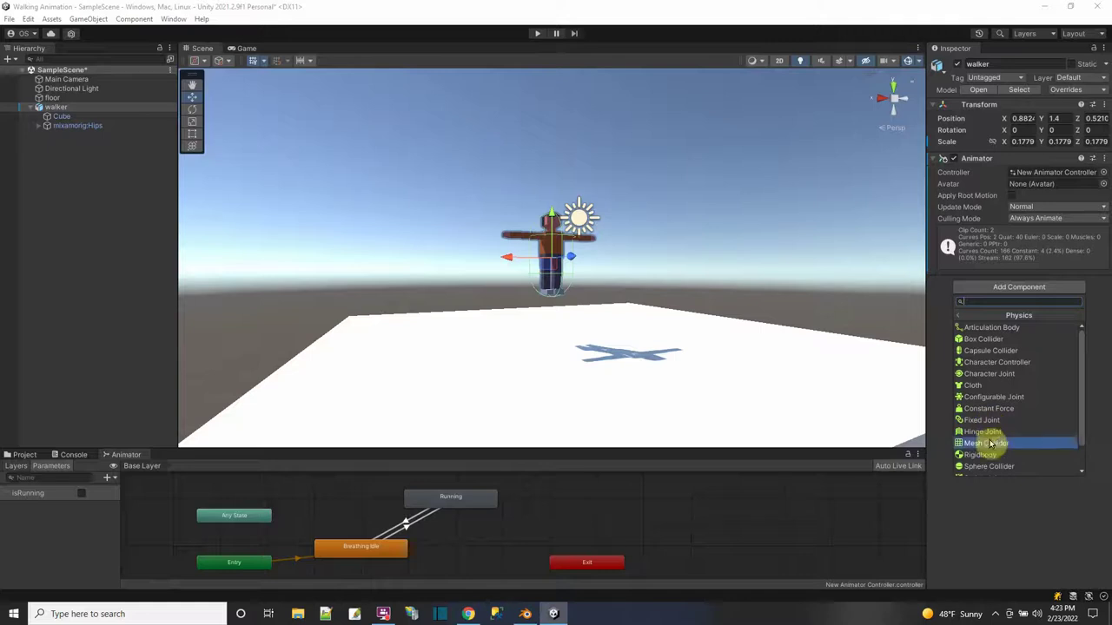
left_click(993, 459)
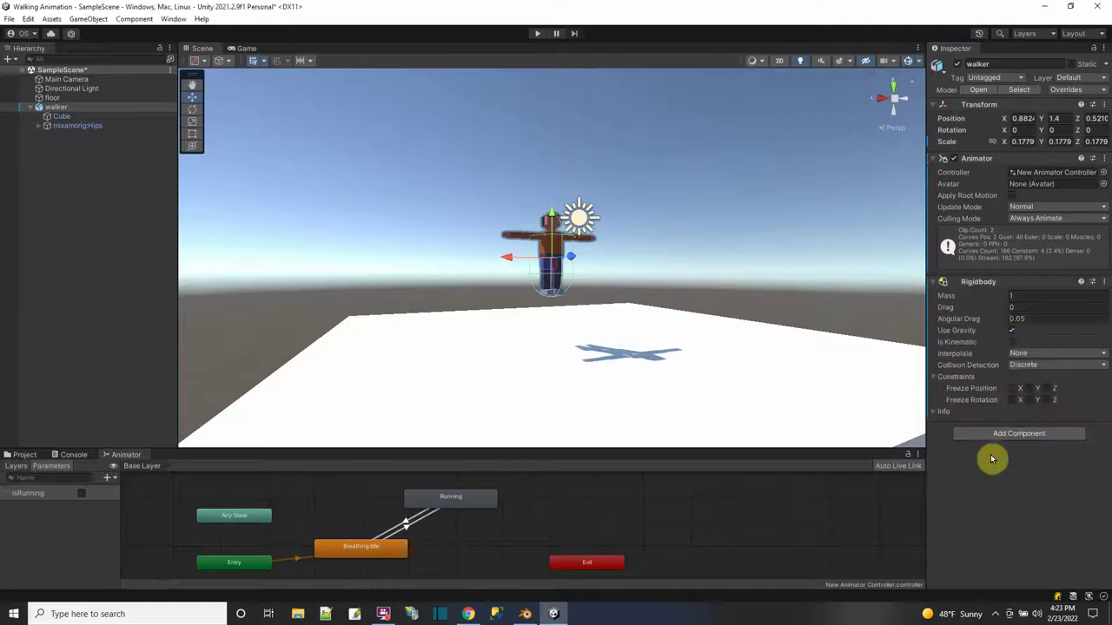
type("1")
left_click(1029, 319)
type("5")
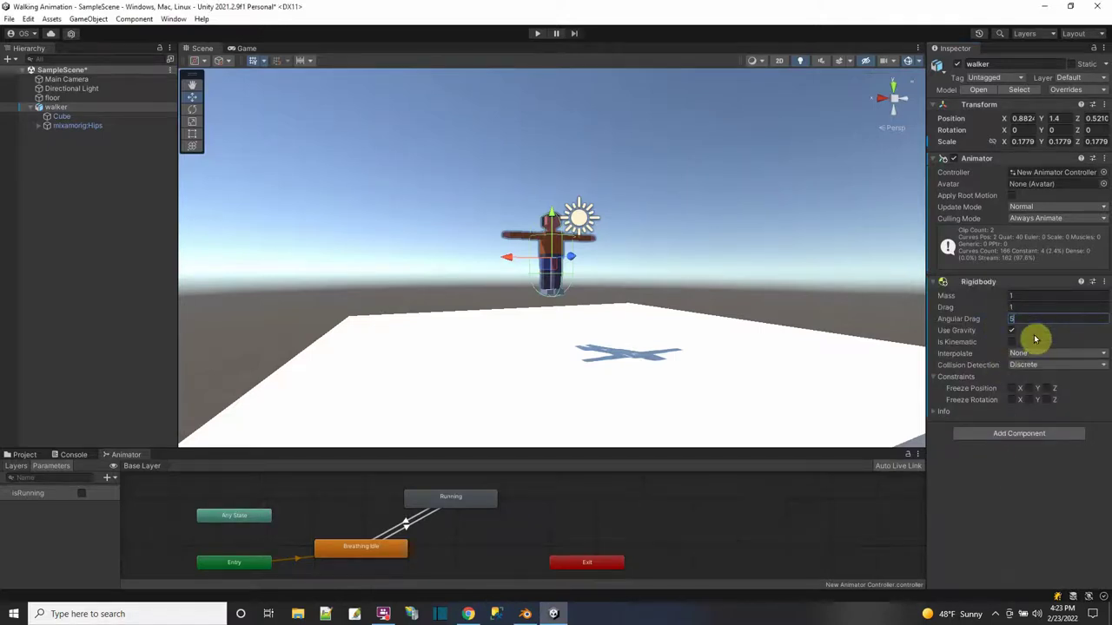
left_click(1013, 400)
left_click(1048, 400)
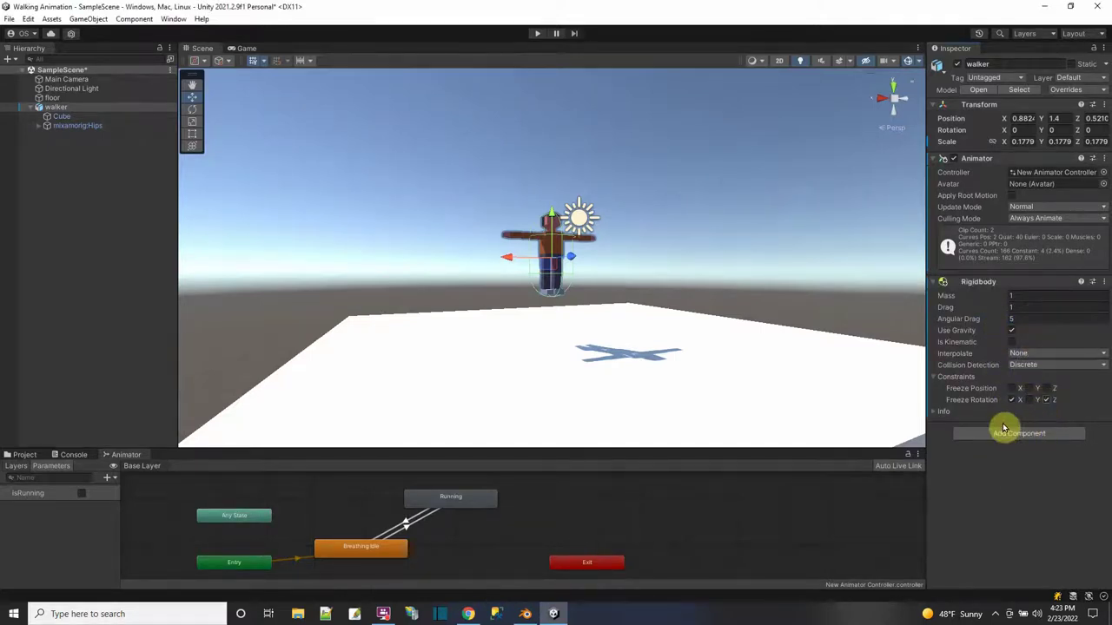
Save the scene and run a quick play test of walker.
left_click(9, 18)
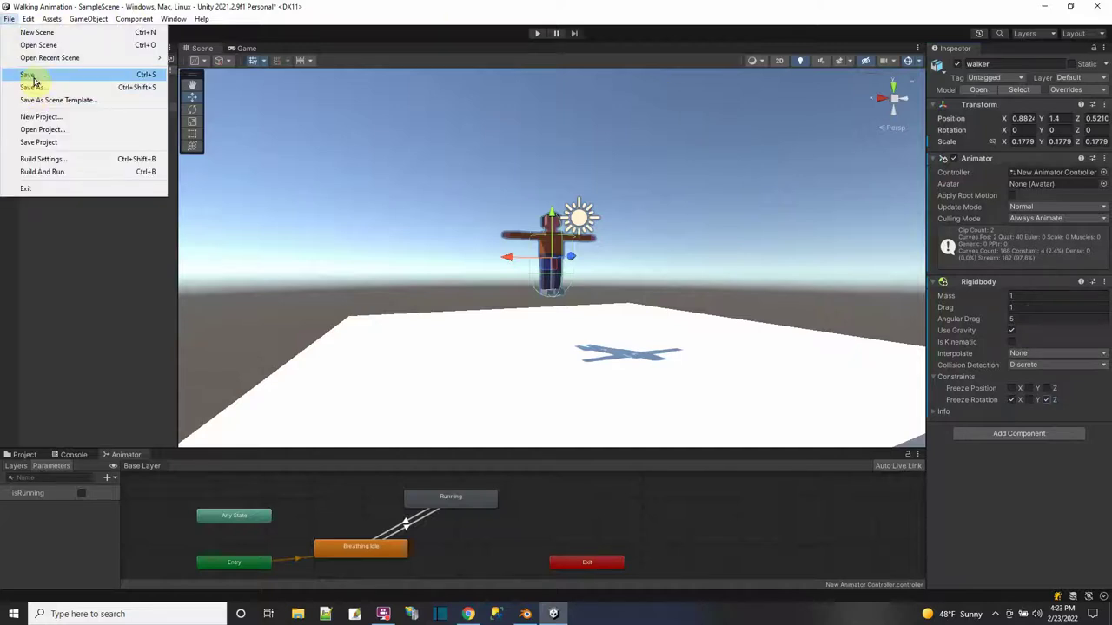
left_click(27, 75)
left_click(537, 33)
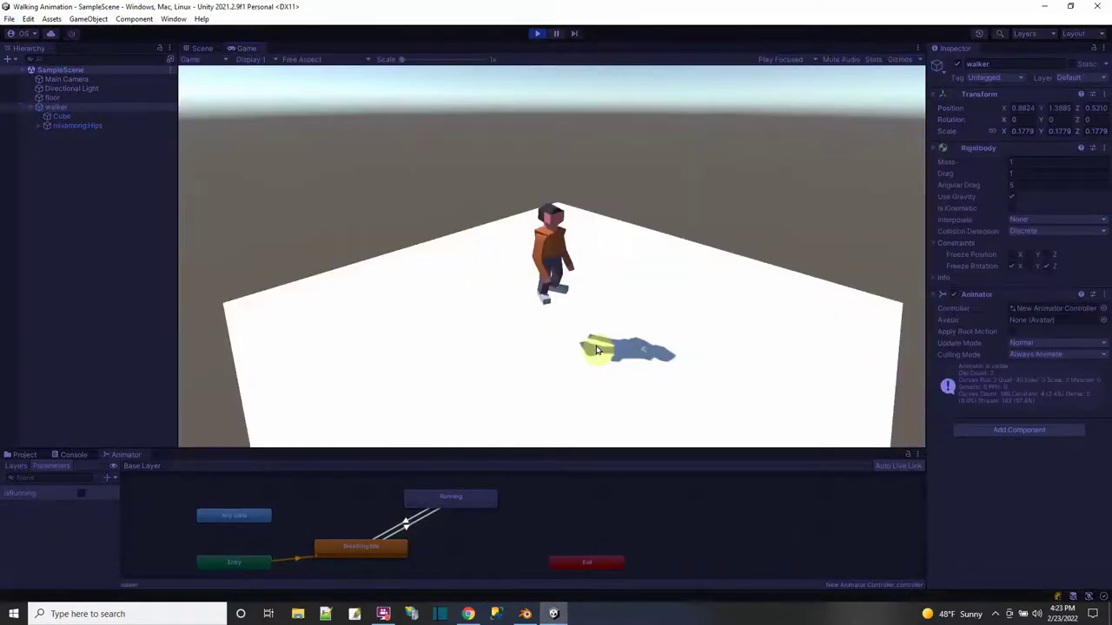
left_click(538, 33)
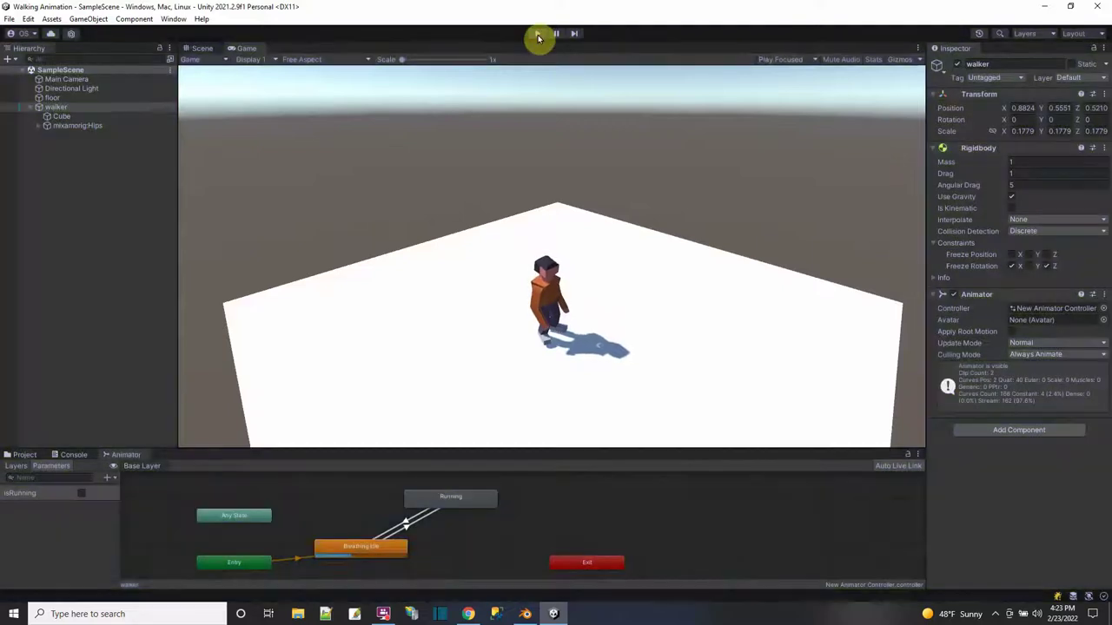
left_click(25, 455)
Create a C# script named Walking in Assets, attach it to walker, and open it in Visual Studio.
right_click(536, 519)
mouse_move(564, 211)
left_click(750, 106)
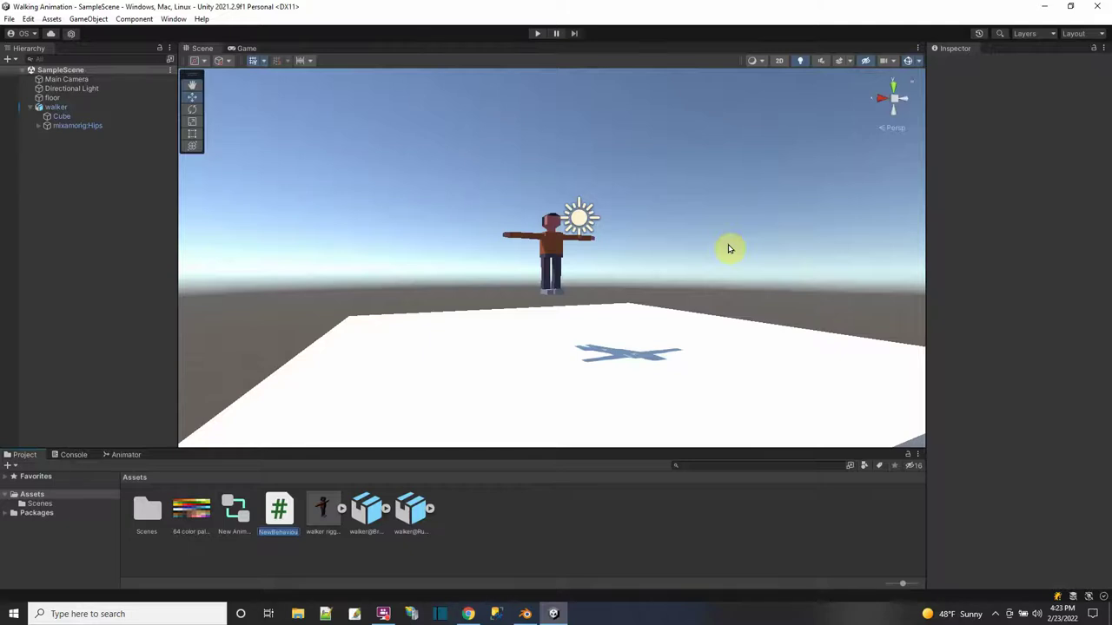
key("Return")
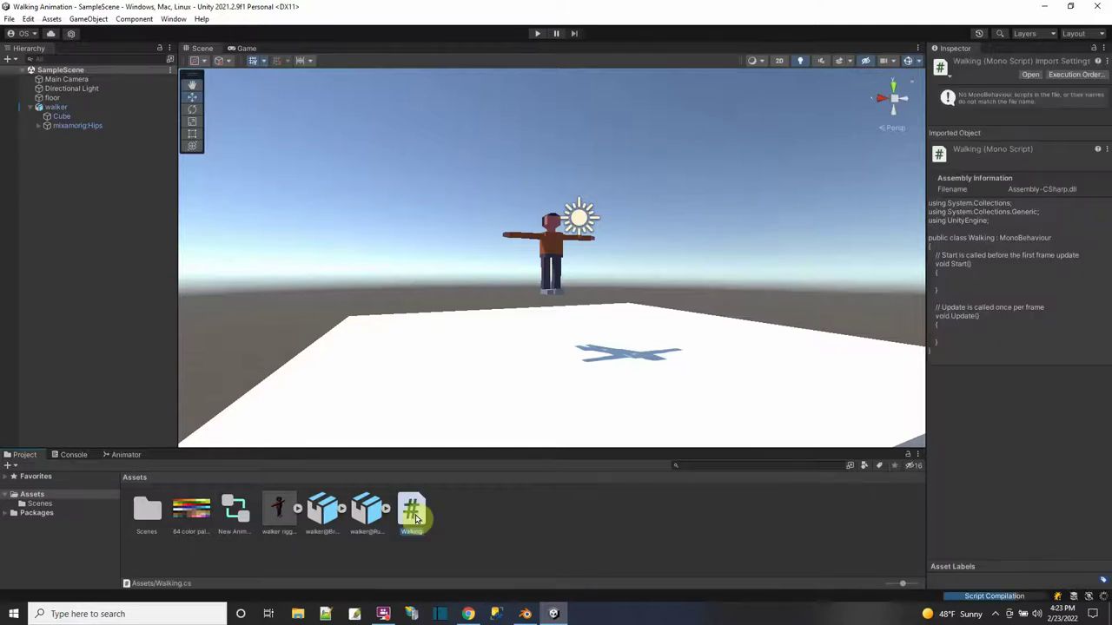
left_click_drag(414, 515, 54, 109)
double_click(982, 347)
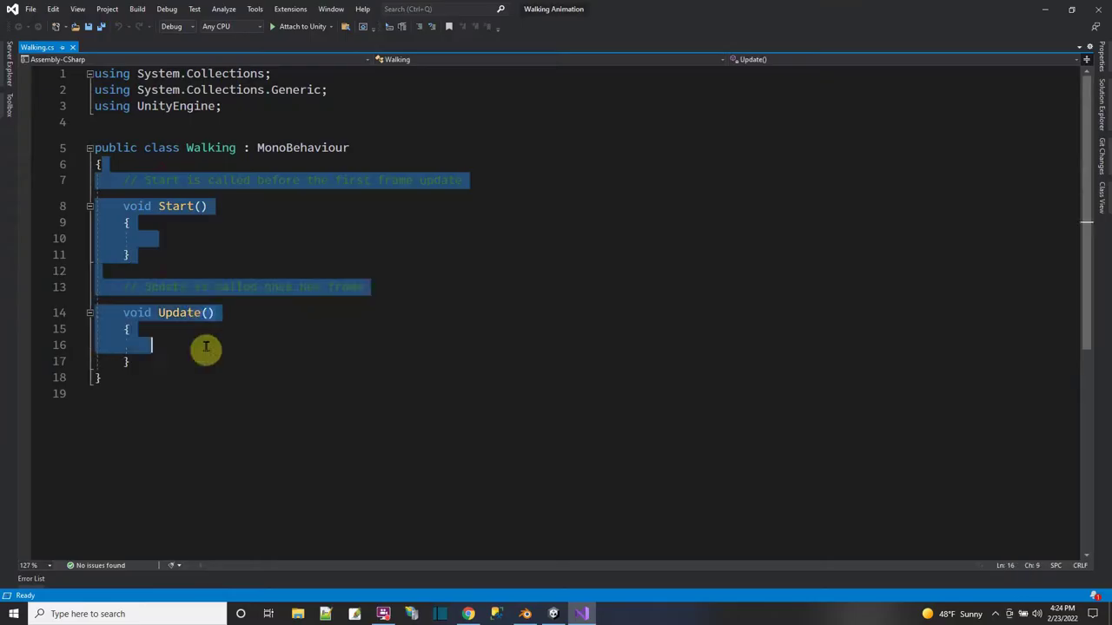
Replace the template code with fields public float Movespeed = 1 and public float Turnspeed = 90.
mouse_move(205, 350)
left_mouse_down()
mouse_move(203, 365)
mouse_move(199, 350)
left_mouse_up()
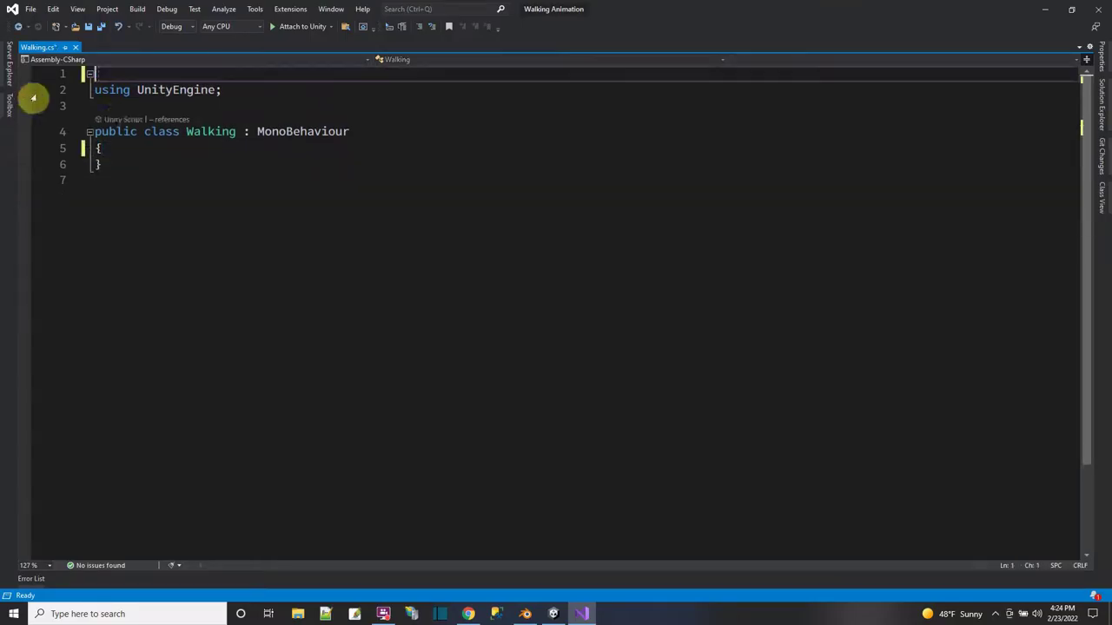
key("Delete")
left_click(170, 133)
key("Return")
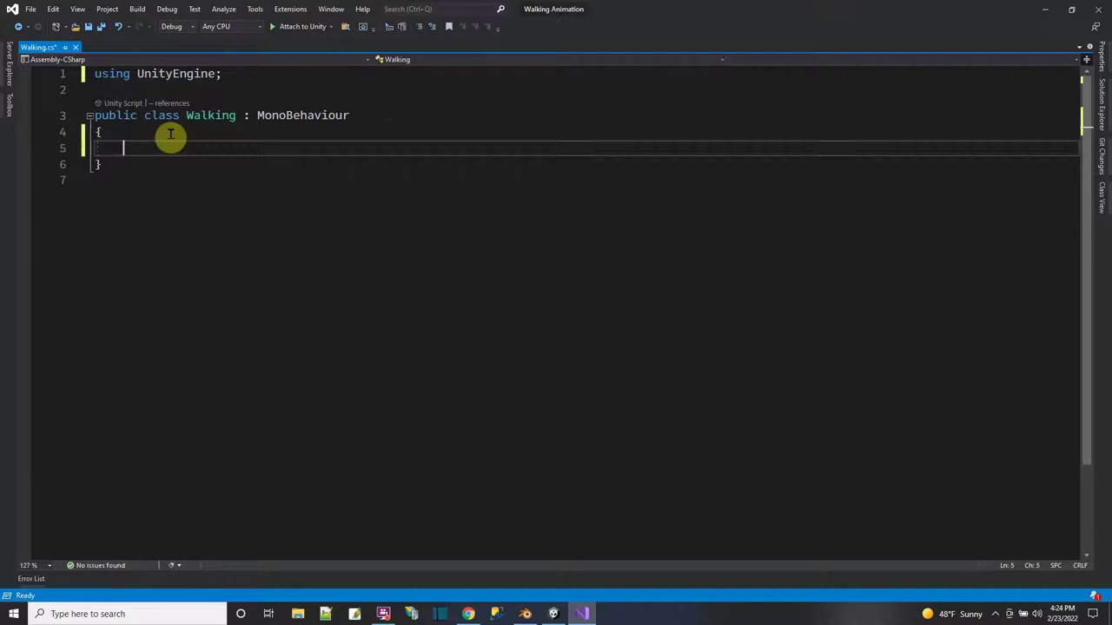
type("public float Movespeed = 1;")
key("Return")
type("public float T")
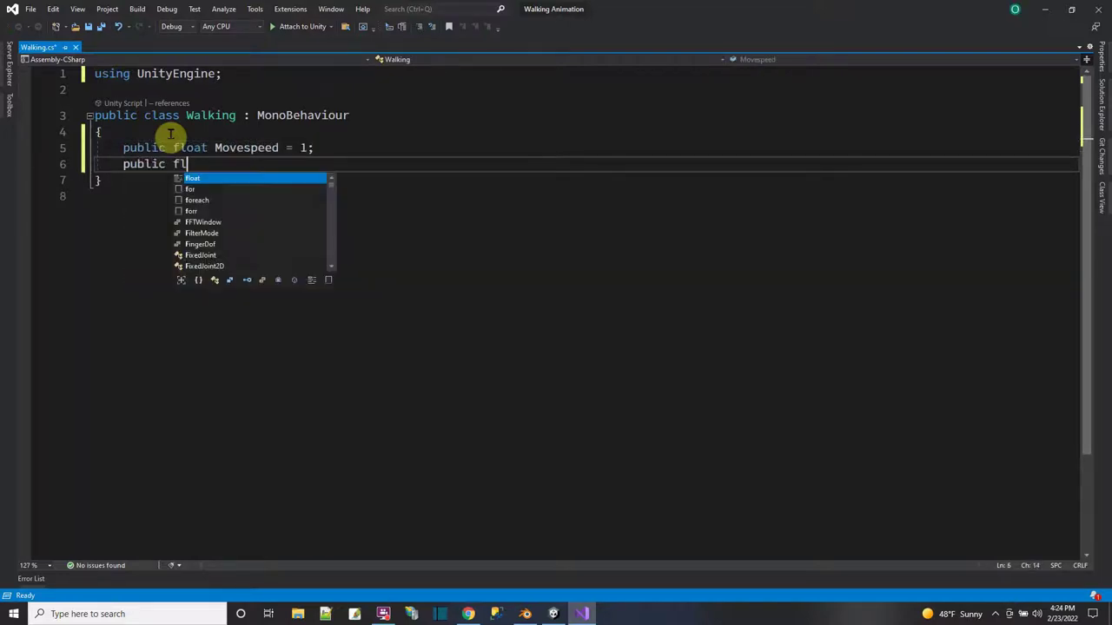
type("urnspeed = ")
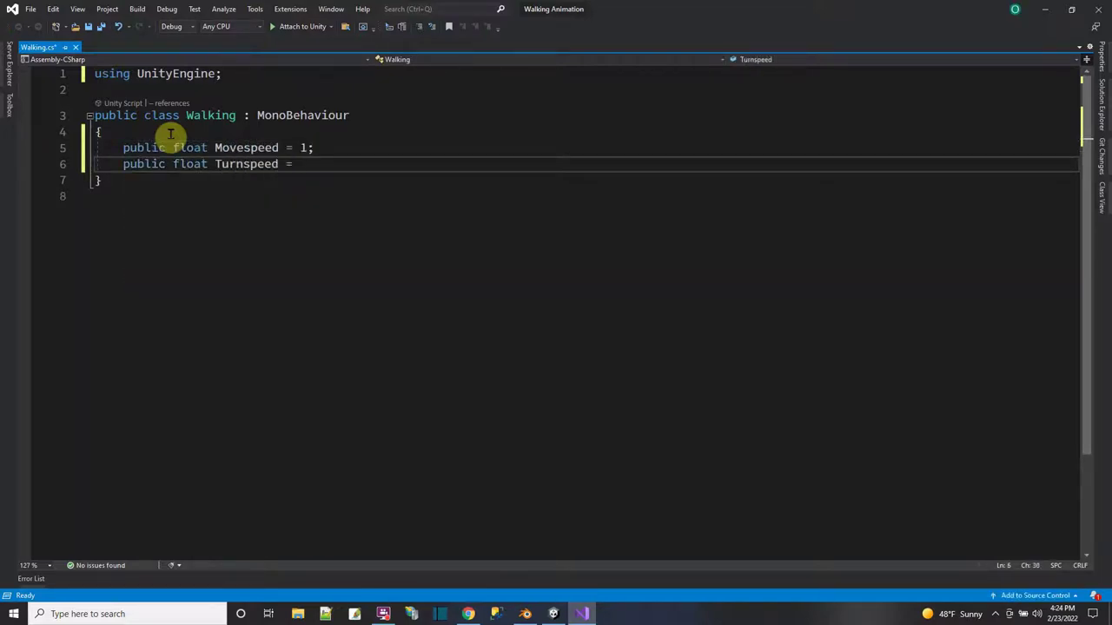
type("90;")
Add empty private Start() and Update() methods using IntelliSense completion.
key("Return")
key("Return")
type("private void St")
key("Tab")
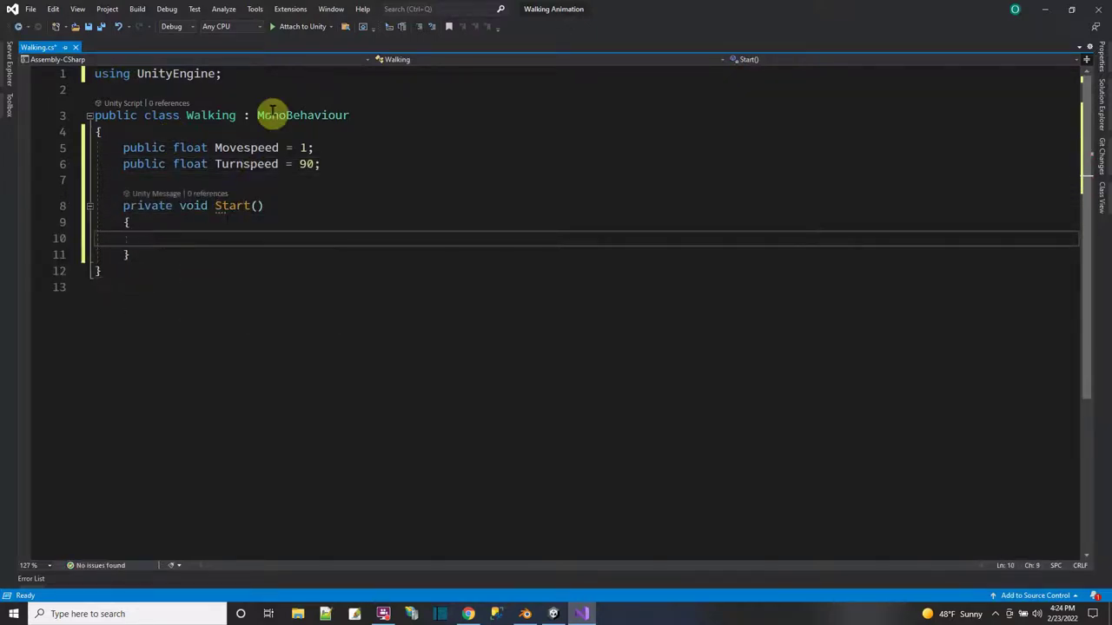
left_click(161, 258)
key("Return")
type("private vou")
type("d")
type("id Update")
key("Tab")
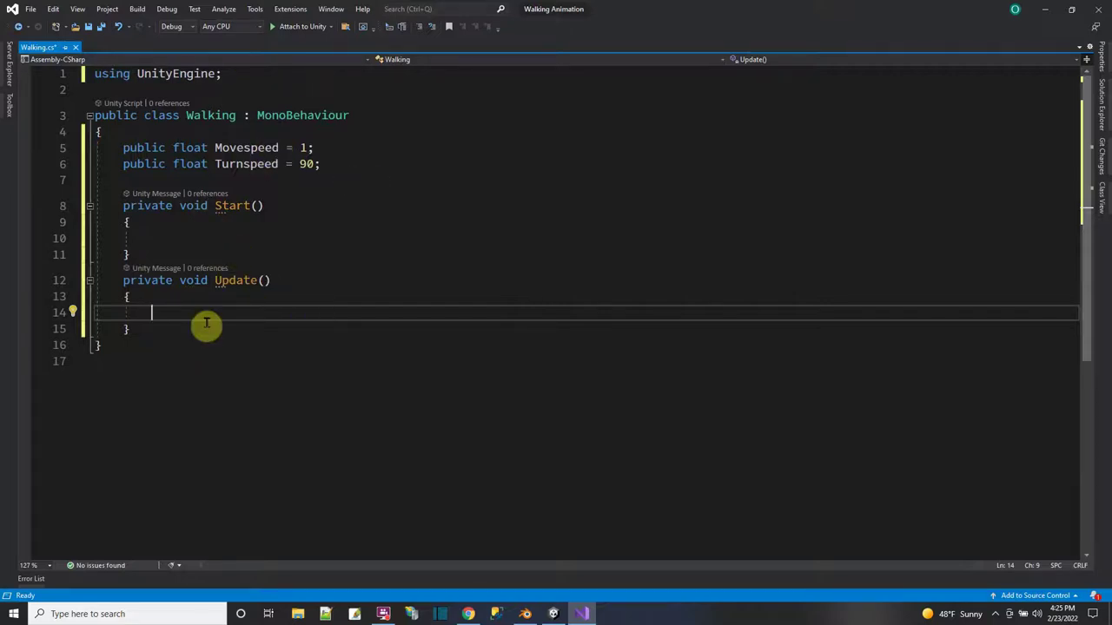
In Update, declare float vert = Input.GetAxis("Vertical") and float horz = Input.GetAxis("Horizontal").
type("float")
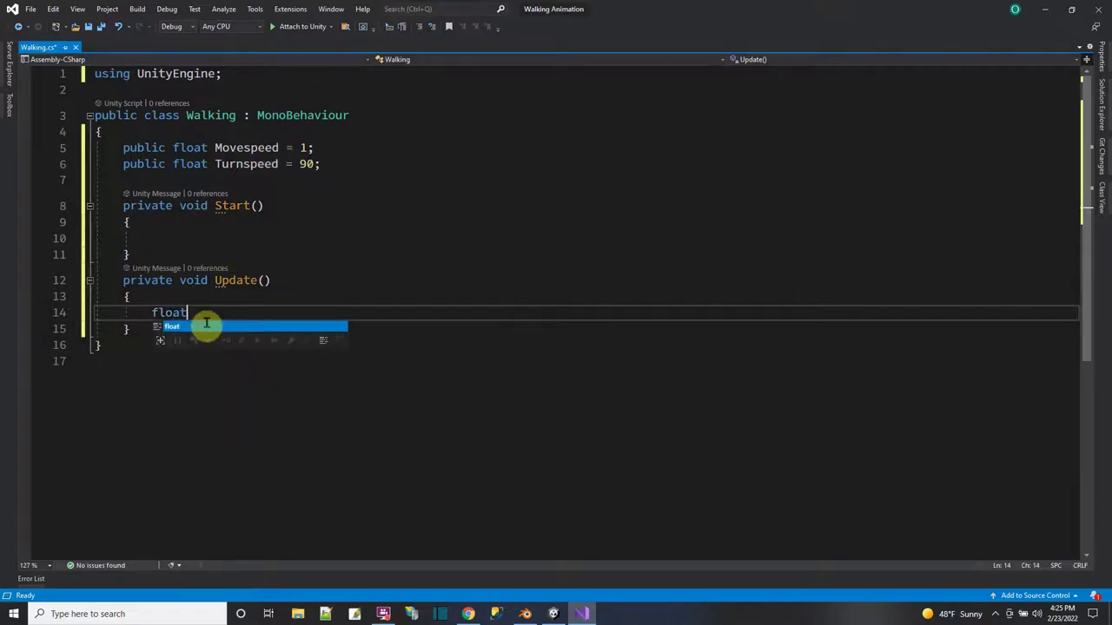
type(" vert = Inpu")
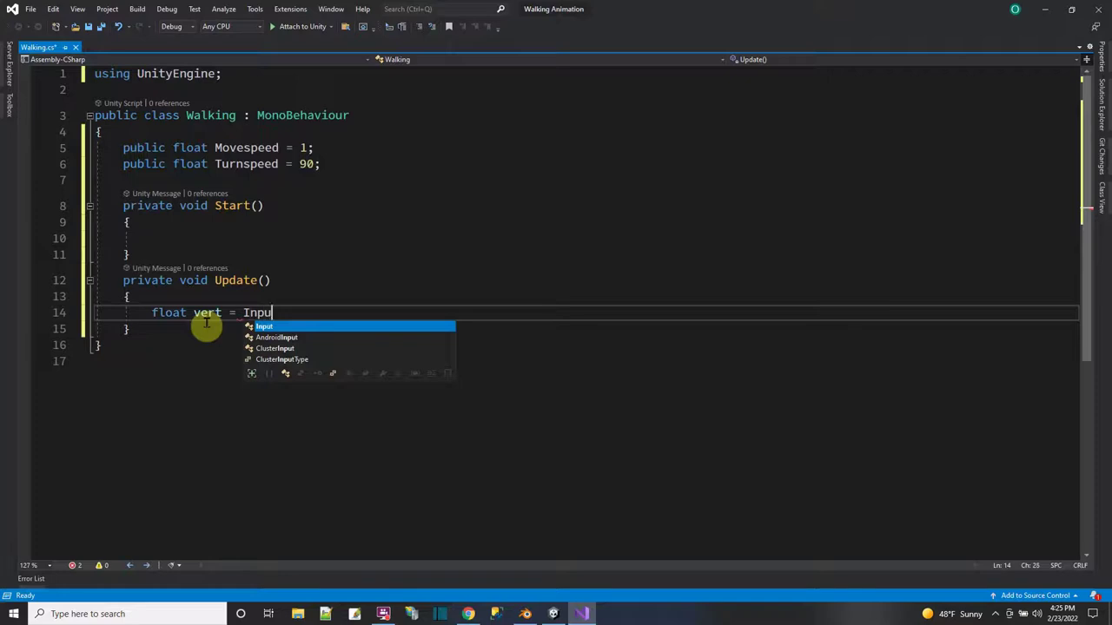
type("t.GetAxis(\"")
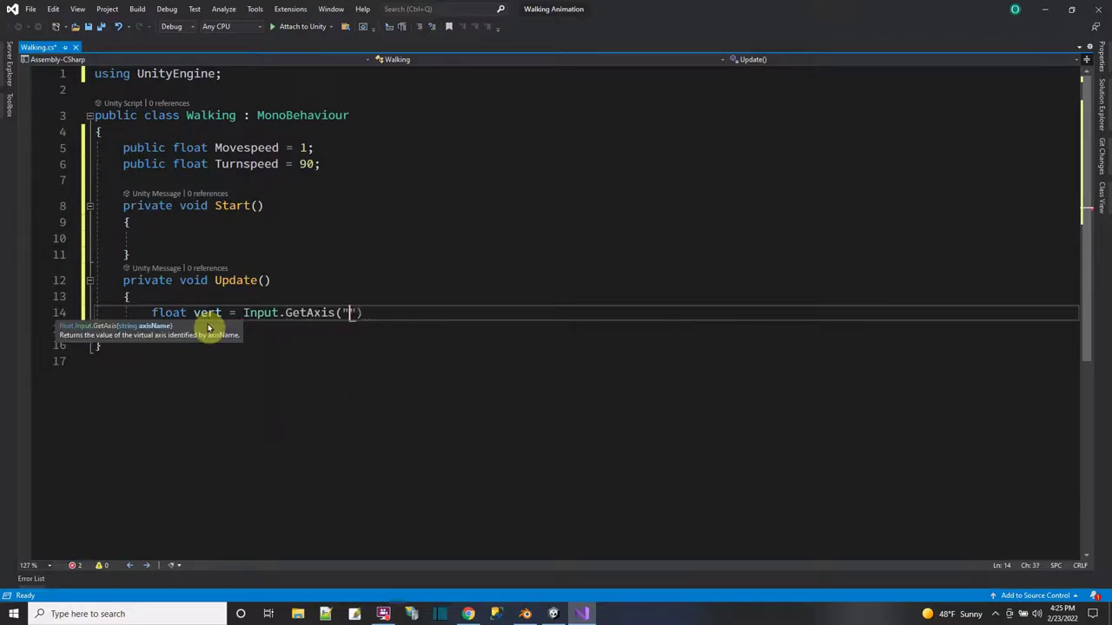
type("Vertical\");")
key("Return")
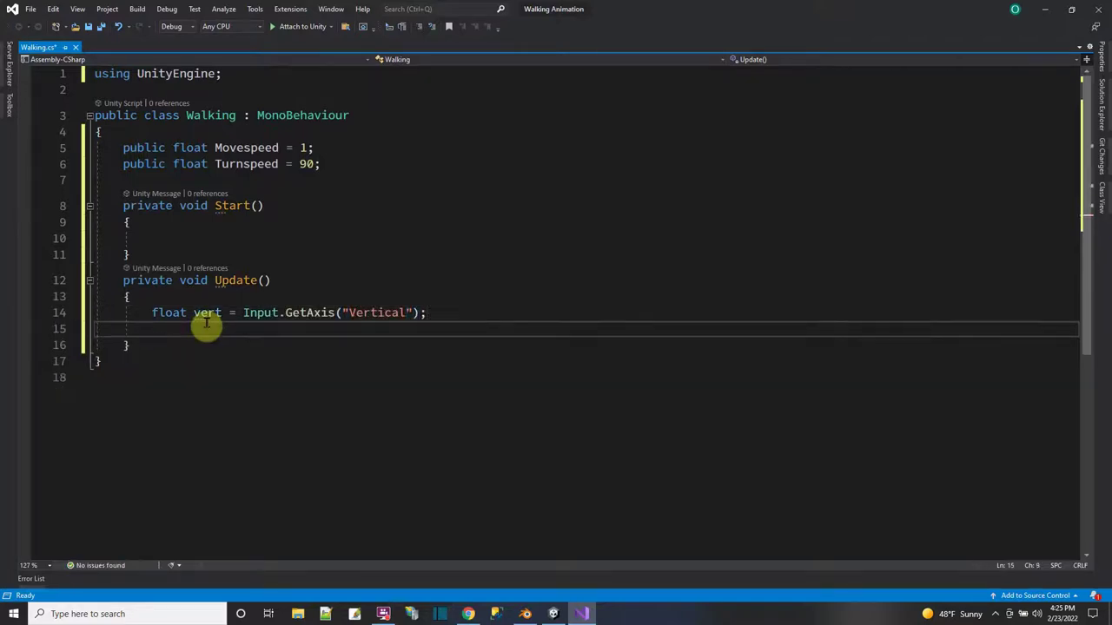
type("float ")
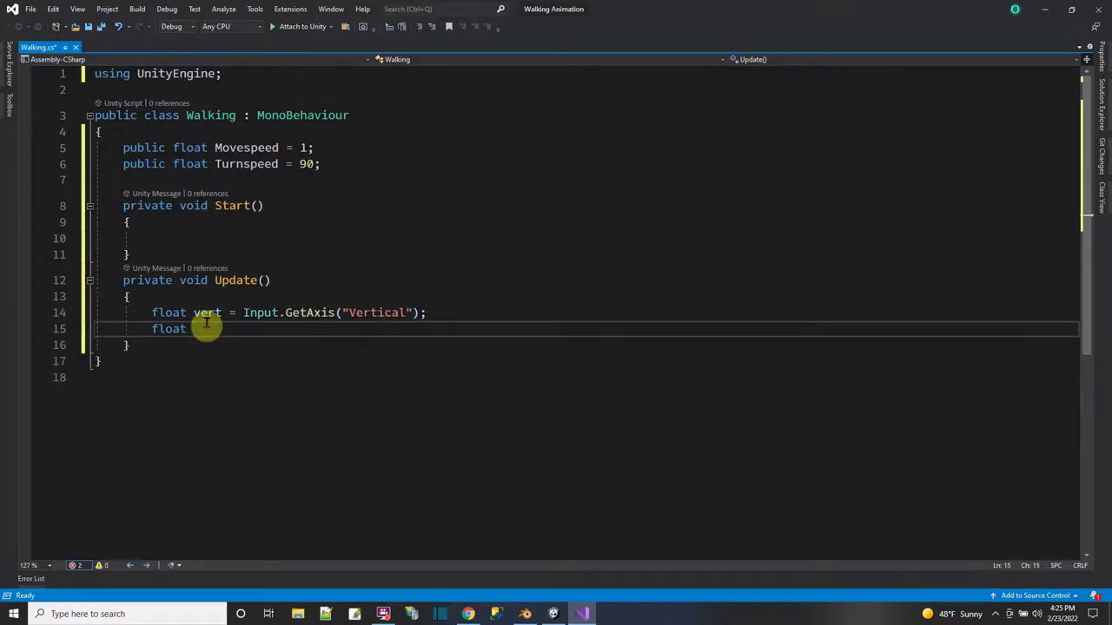
type("horz = Input.")
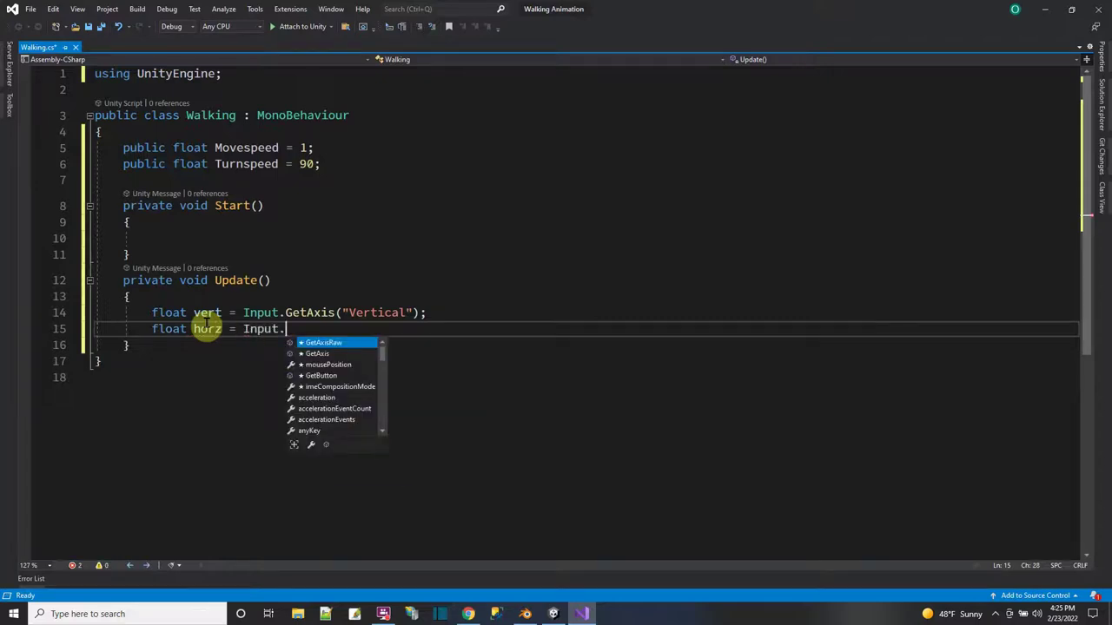
type("GetAxis(\"H")
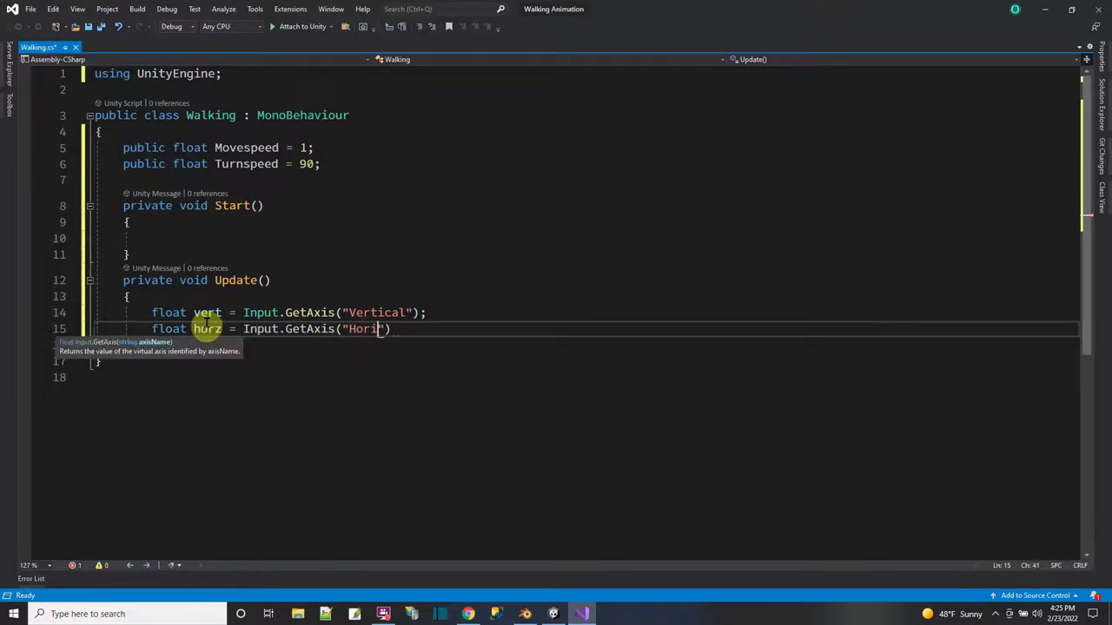
type("orizontal\");")
left_click(507, 318)
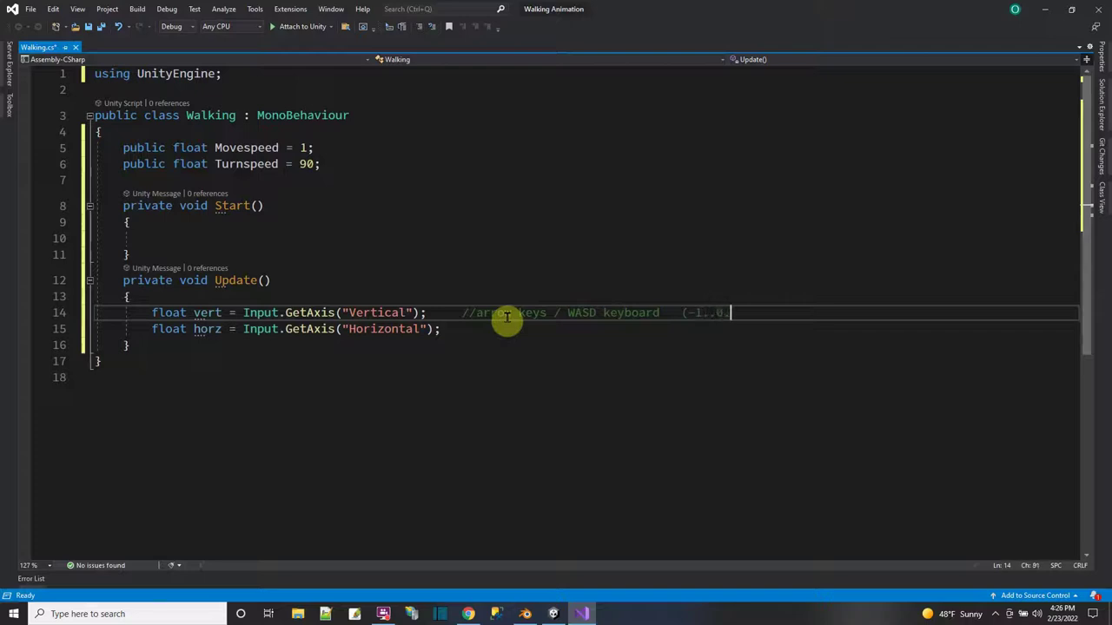
left_click(457, 330)
key("Return")
key("Return")
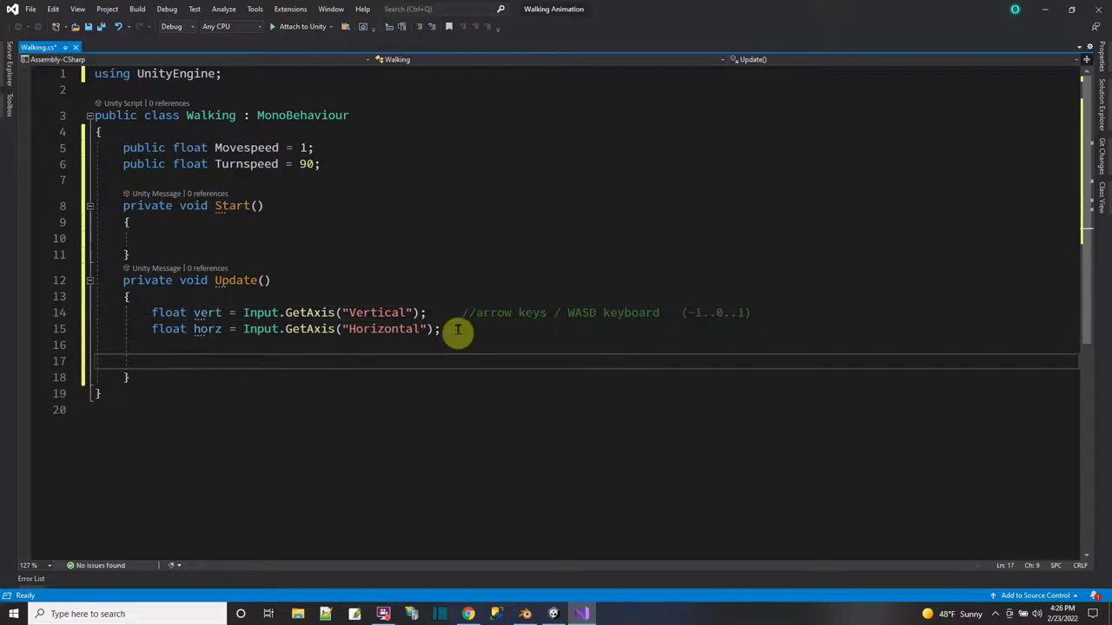
Add an if (vert > 0) block translating forward by Movespeed * Time.deltaTime.
type("if (vert > ")
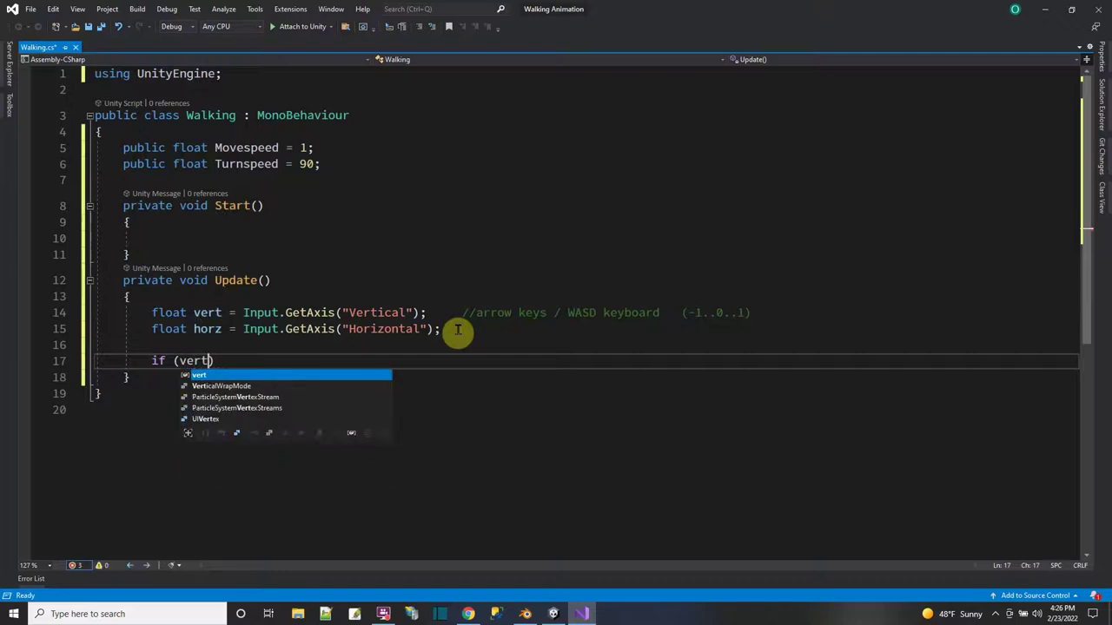
type("0) the")
key("BackSpace")
key("BackSpace")
key("BackSpace")
key("BackSpace")
key("Return")
type("{")
key("Return")
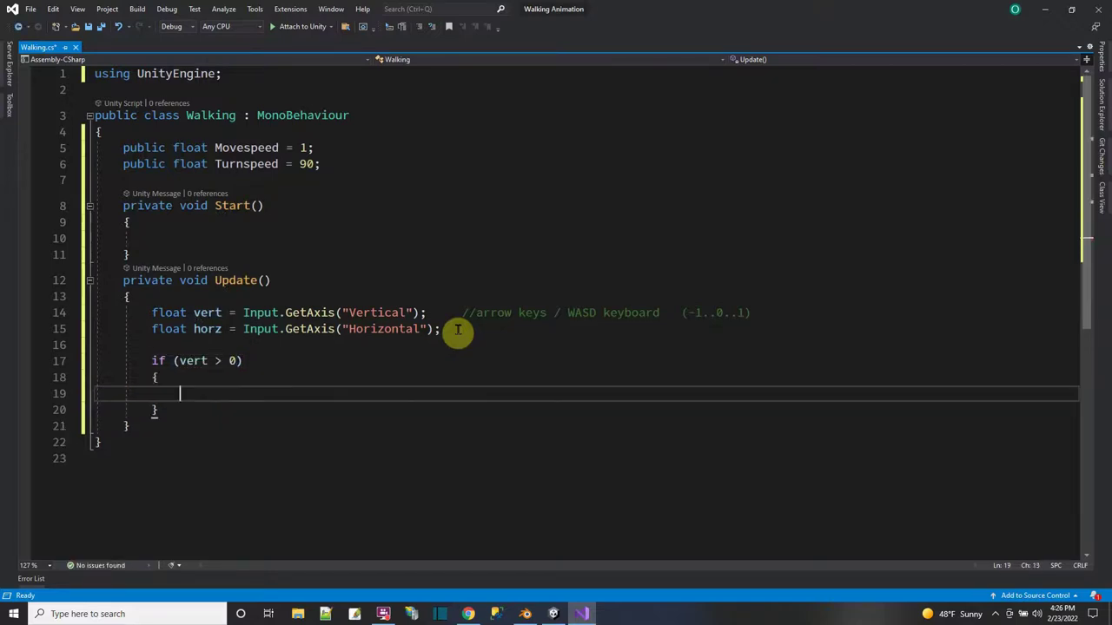
type("this.")
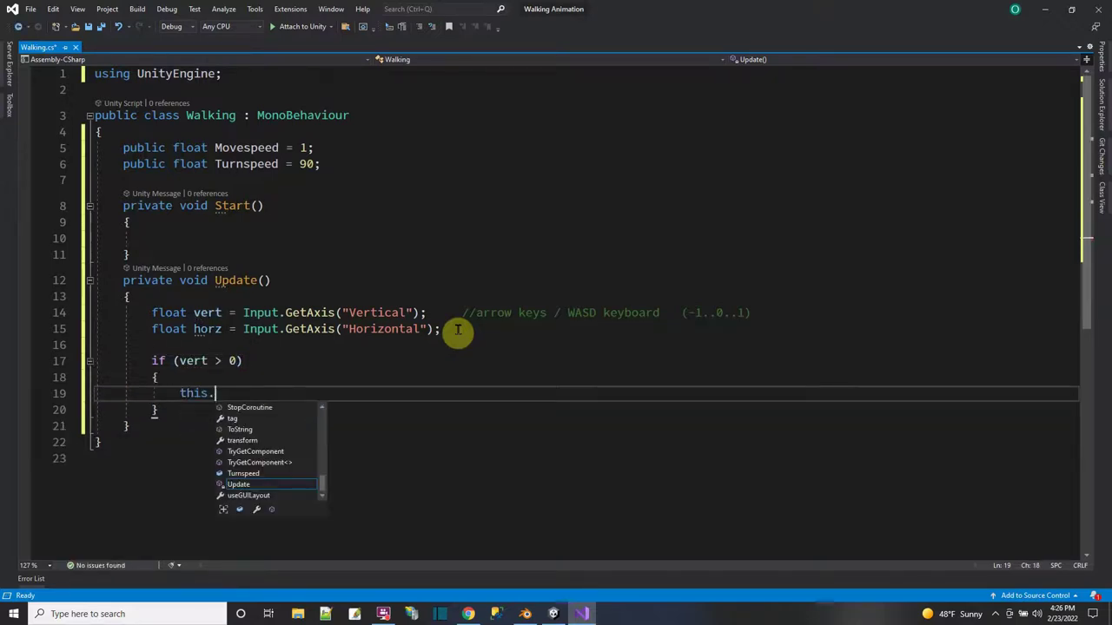
type("t")
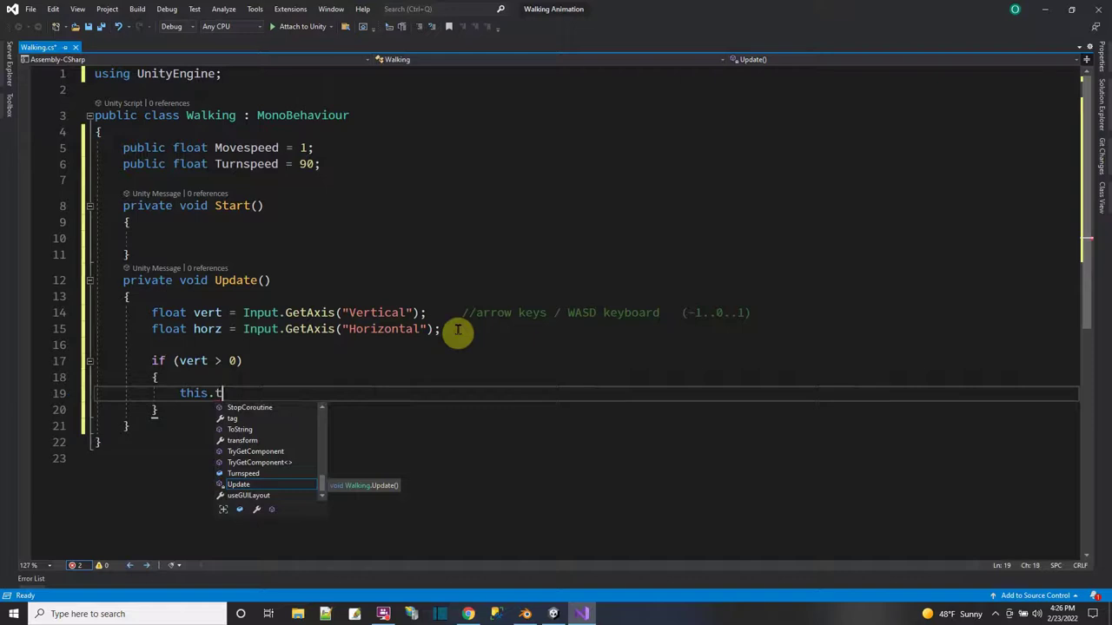
type("ransform.trans")
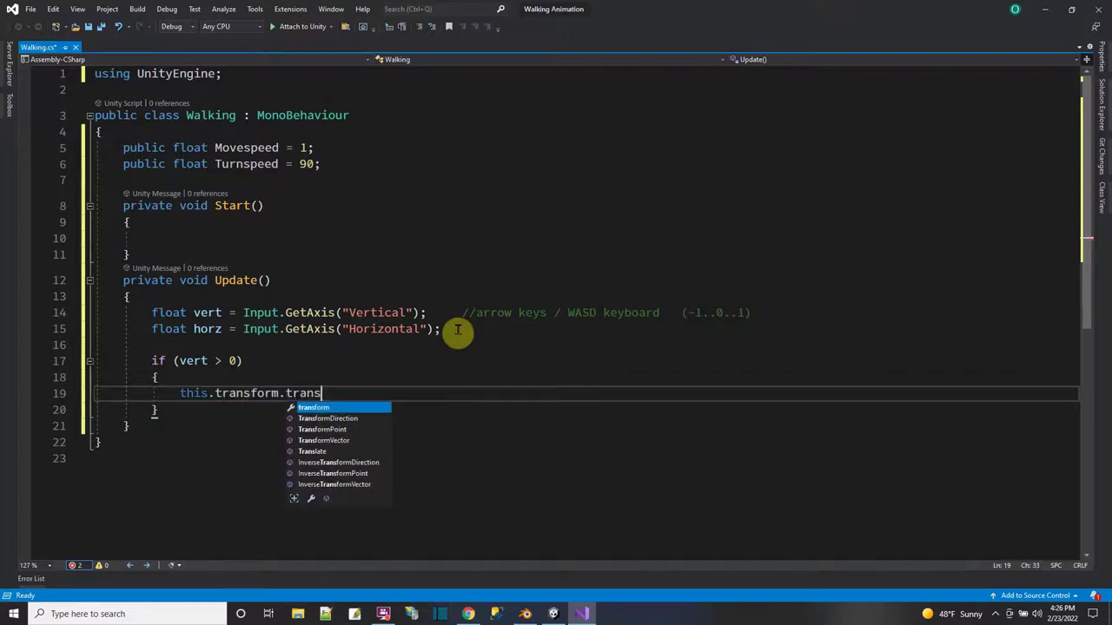
type("late(Vector3.for")
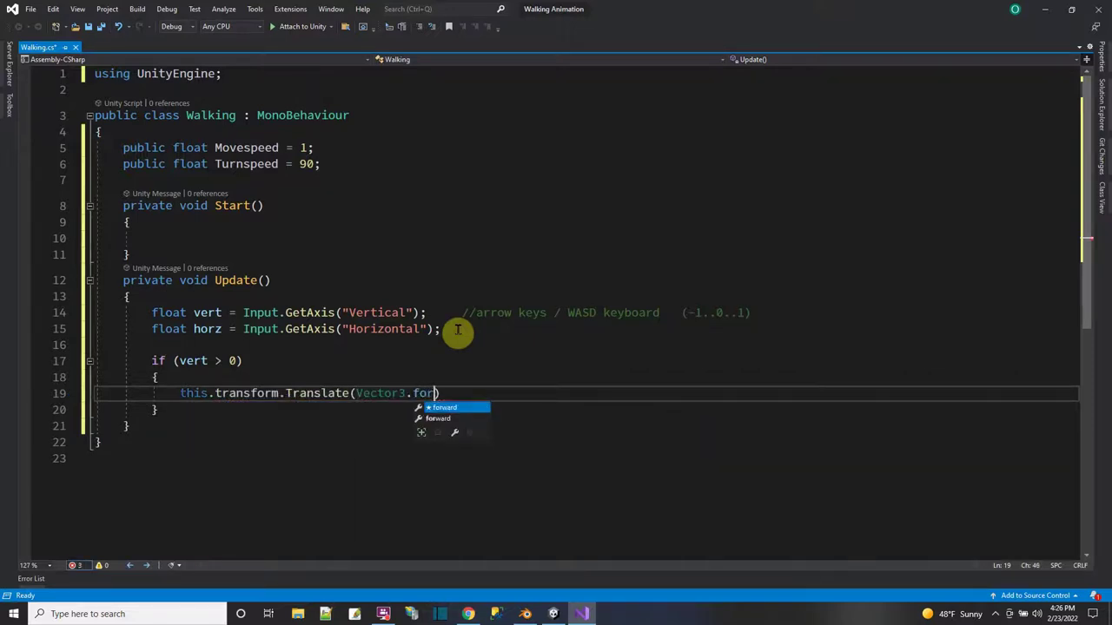
type("ward * Movespeed ")
type("* time.deltaTime")
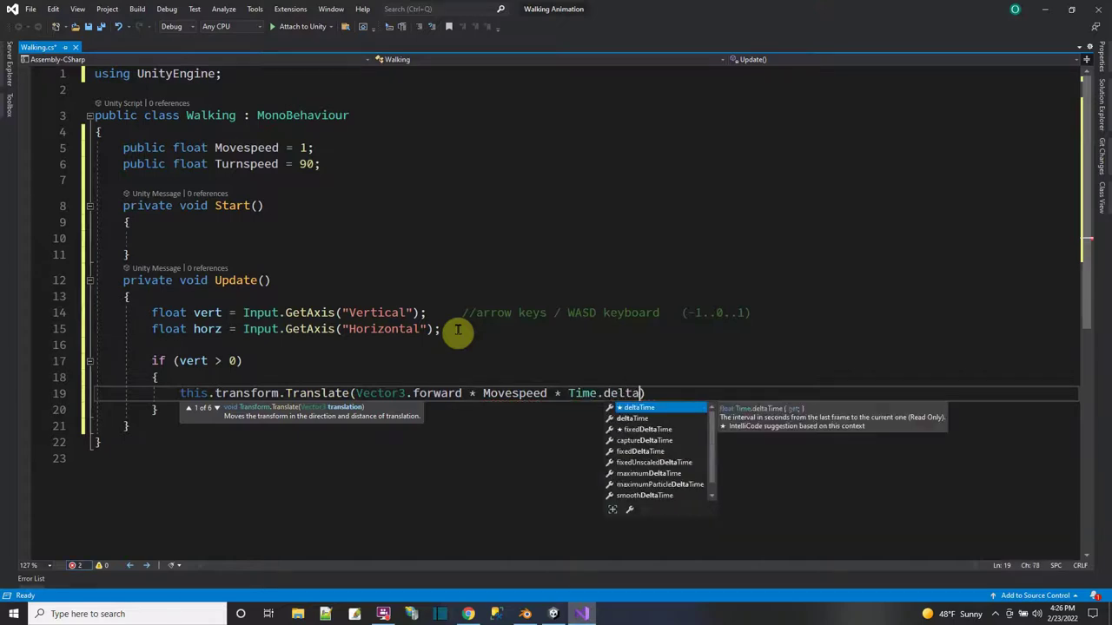
type(");")
key("Down")
key("End")
key("Return")
key("Return")
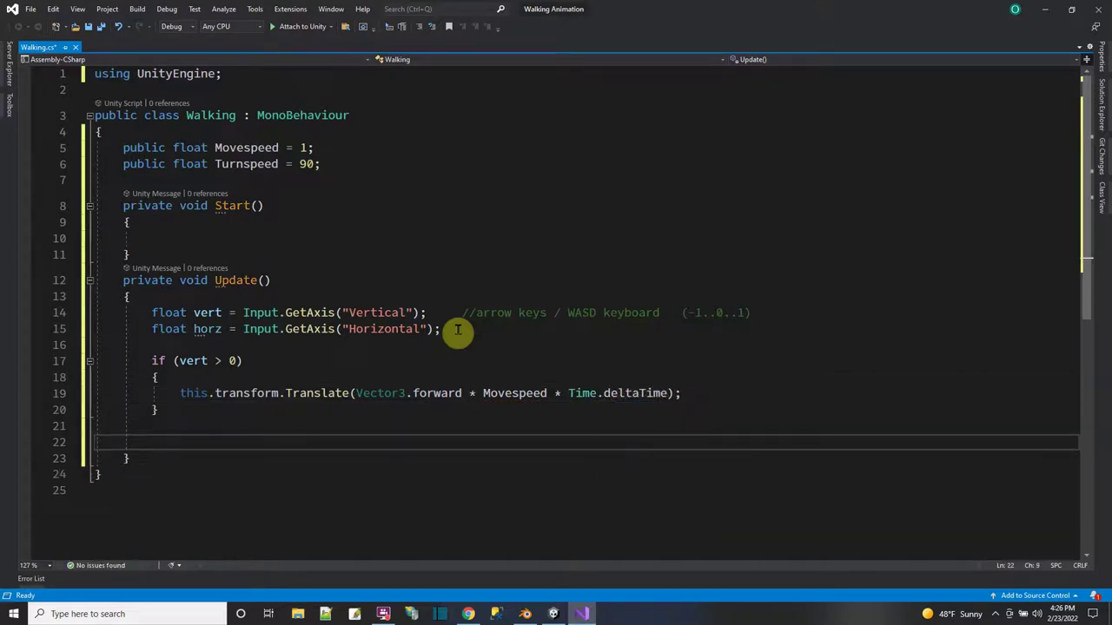
Add Rotate(Vector3.up, horz * Turnspeed) and multiply the forward translation by vert.
type("this.")
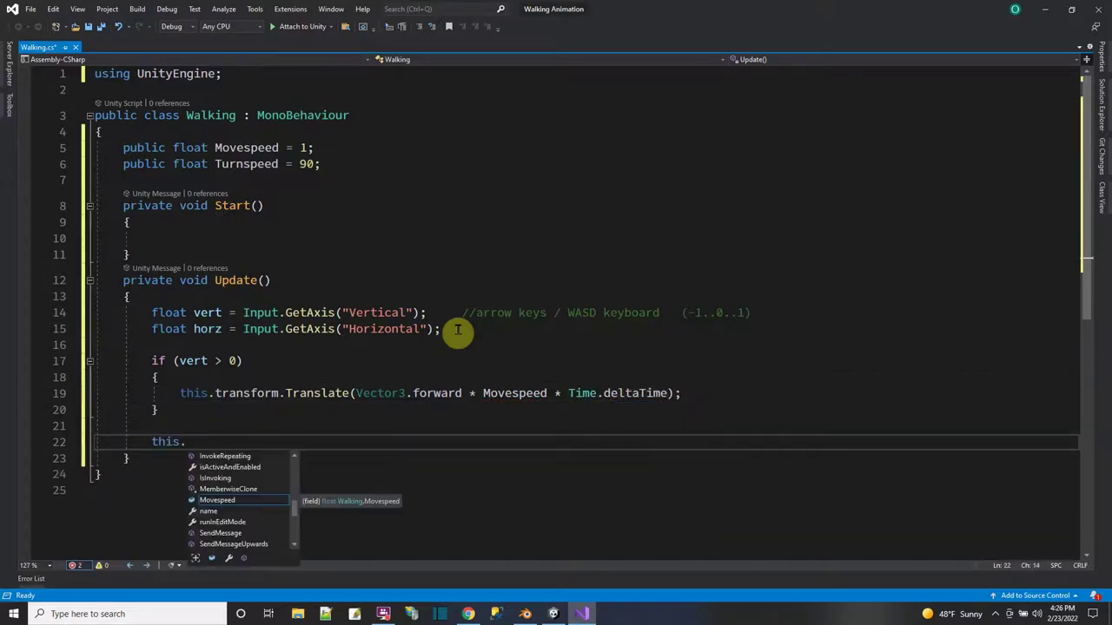
type("transform.Rotate(Vector")
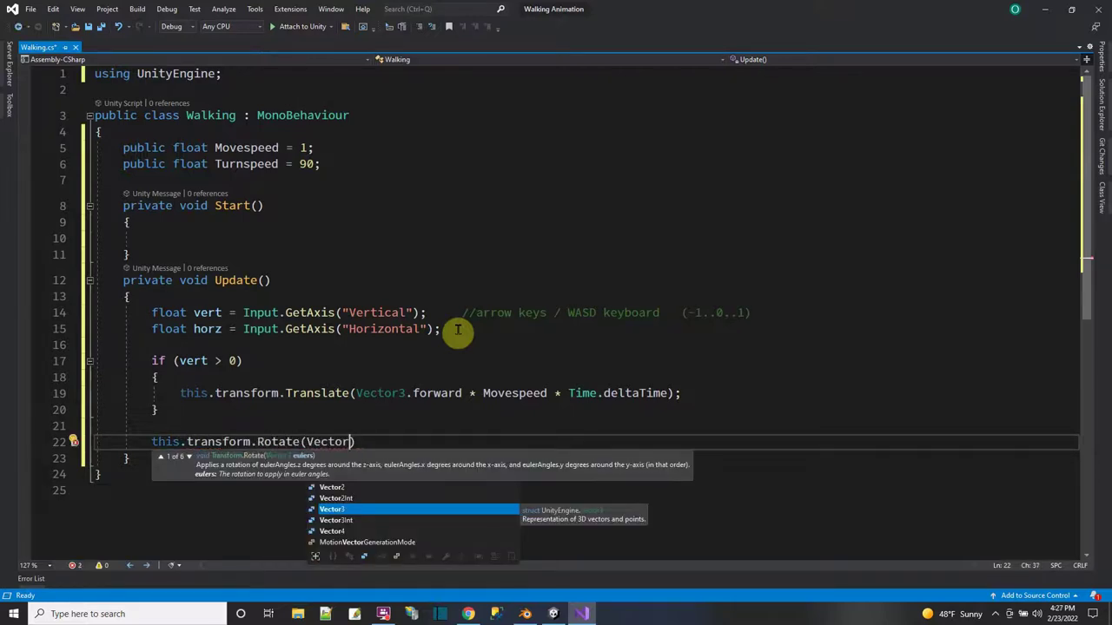
type("3.up,")
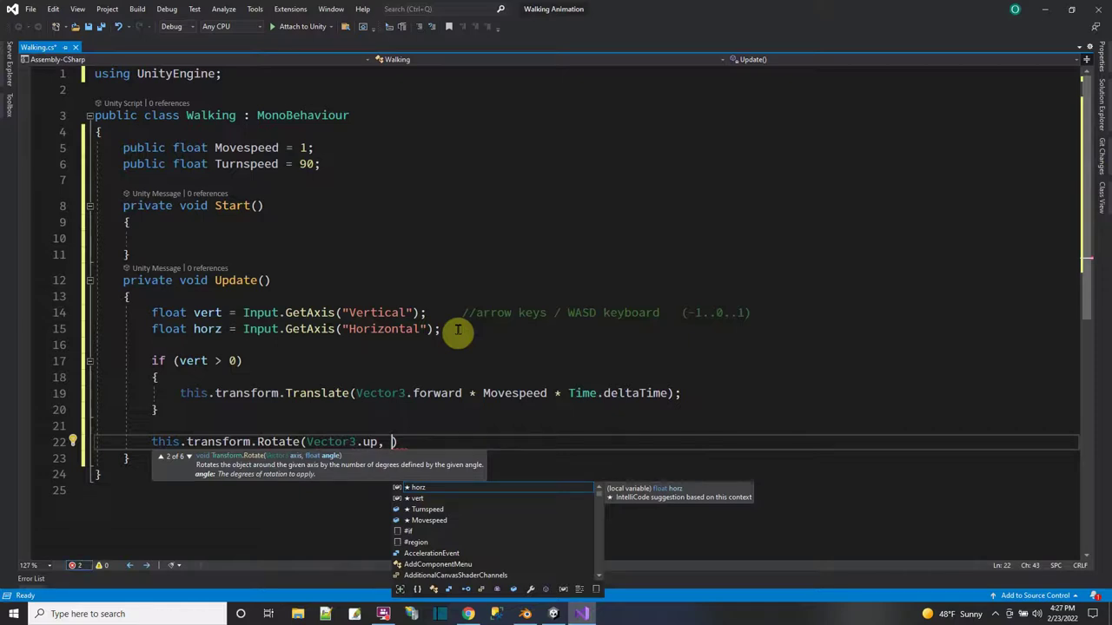
type("Turnspeed")
key("ctrl+Left")
type("horz *")
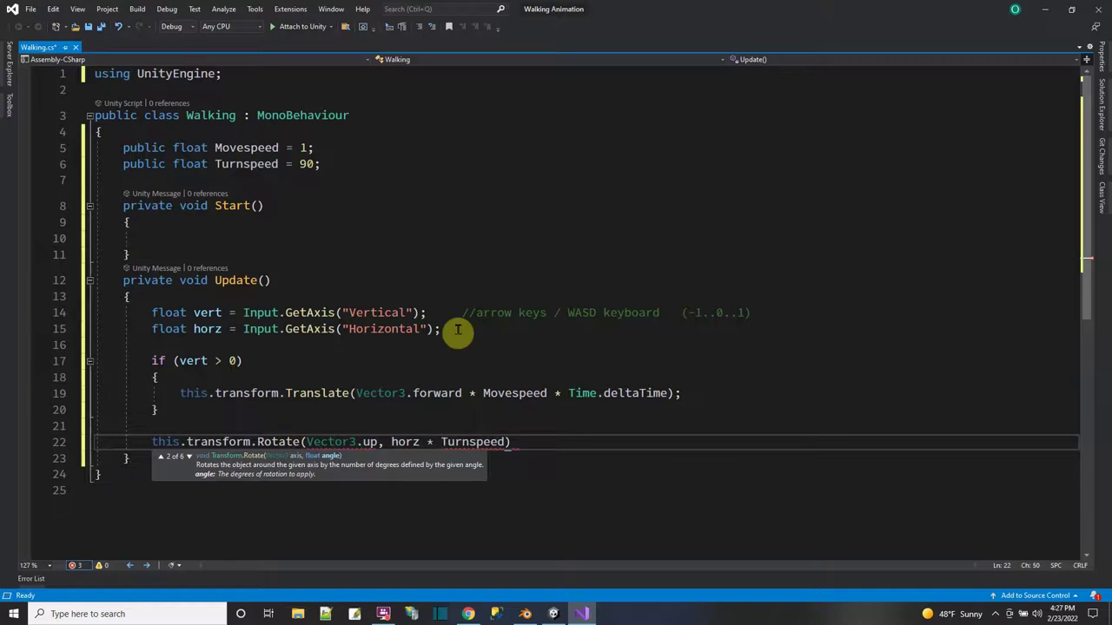
left_click(481, 394)
type("vert *")
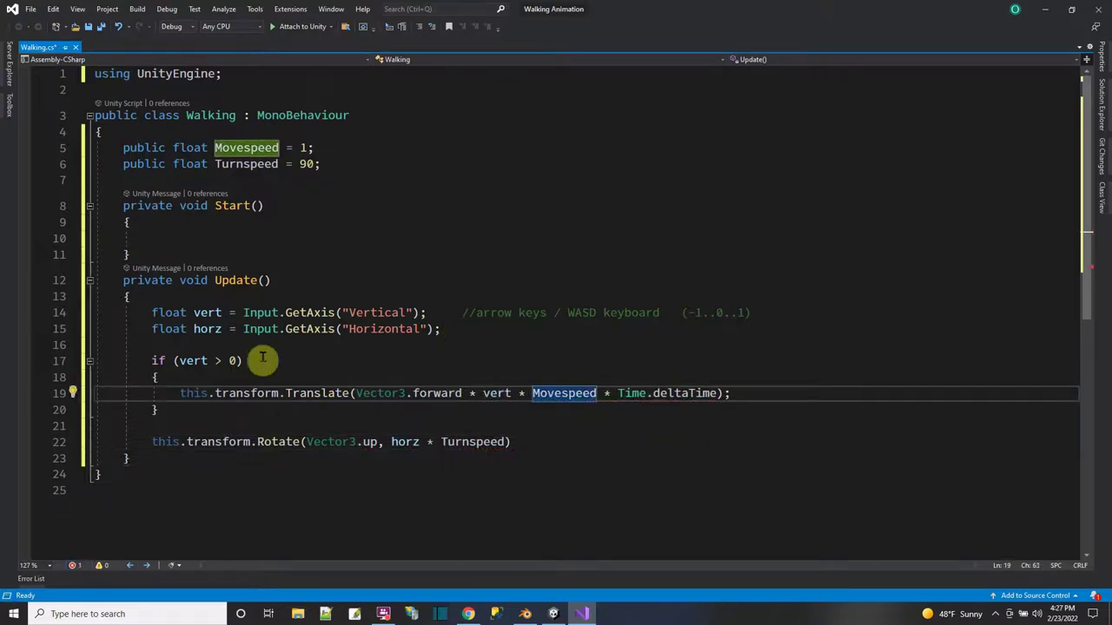
Replace the whole if block with the bare Translate statement via cut and paste.
mouse_move(180, 392)
left_click_drag(180, 393, 737, 392)
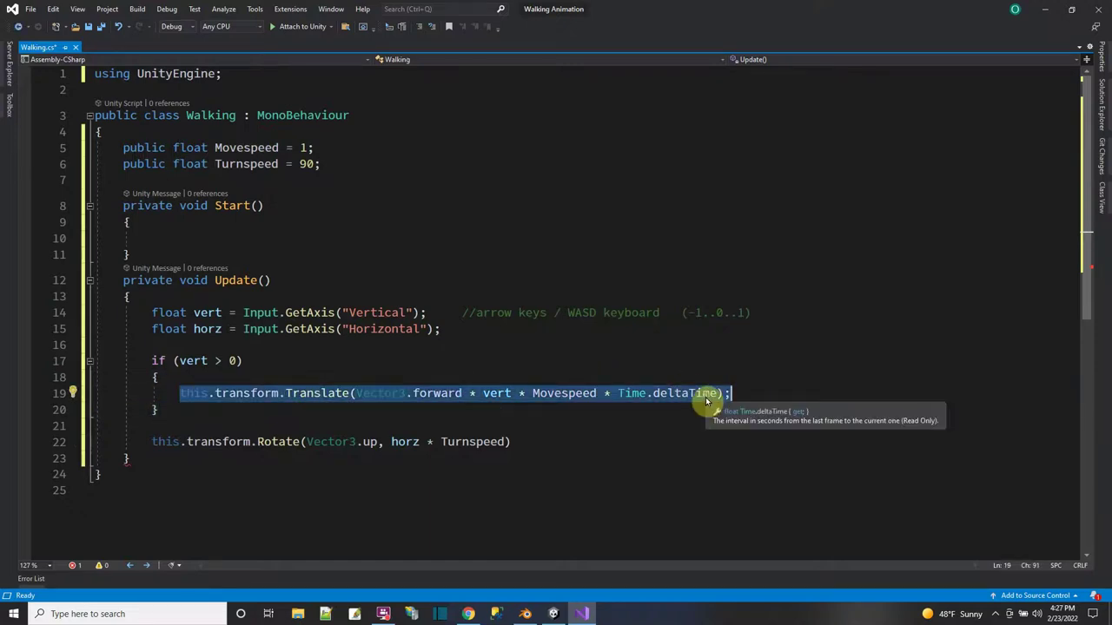
right_click(505, 392)
left_click(536, 517)
left_click_drag(150, 360, 159, 408)
right_click(160, 407)
left_click(42, 551)
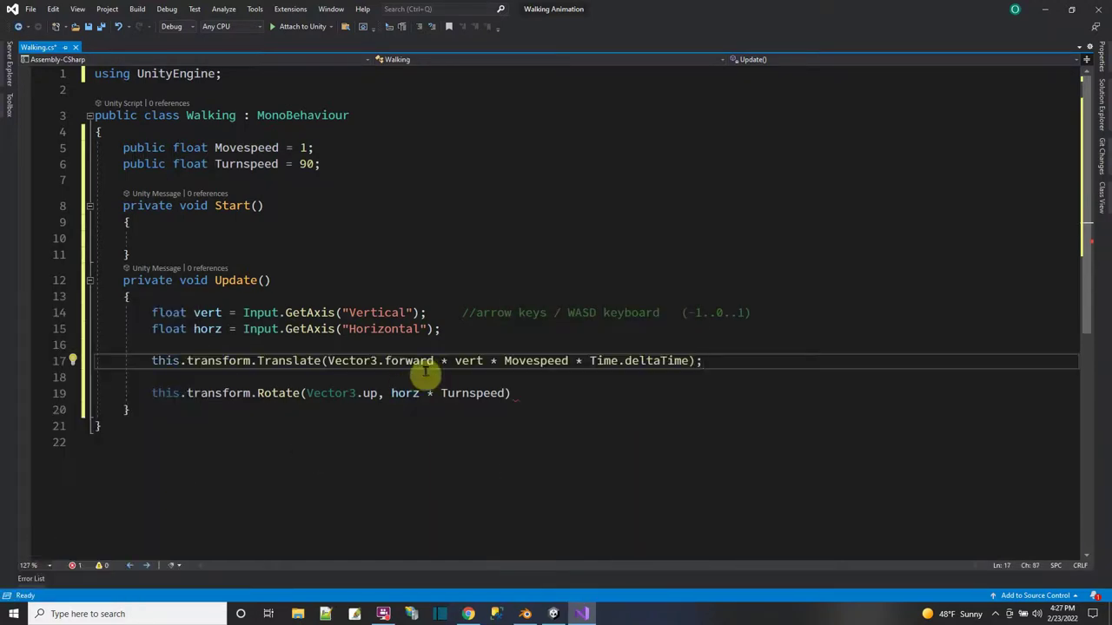
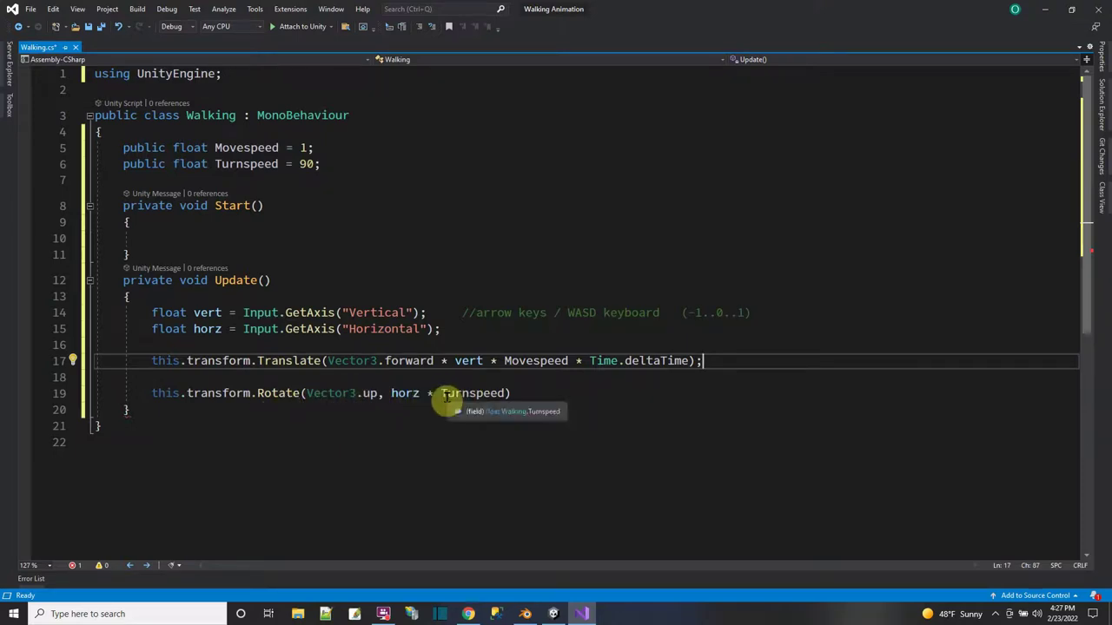
Append * Time.deltaTime to the Rotate line, remove the blank line before it, and save Walking.cs.
left_click(511, 392)
type("* Time.")
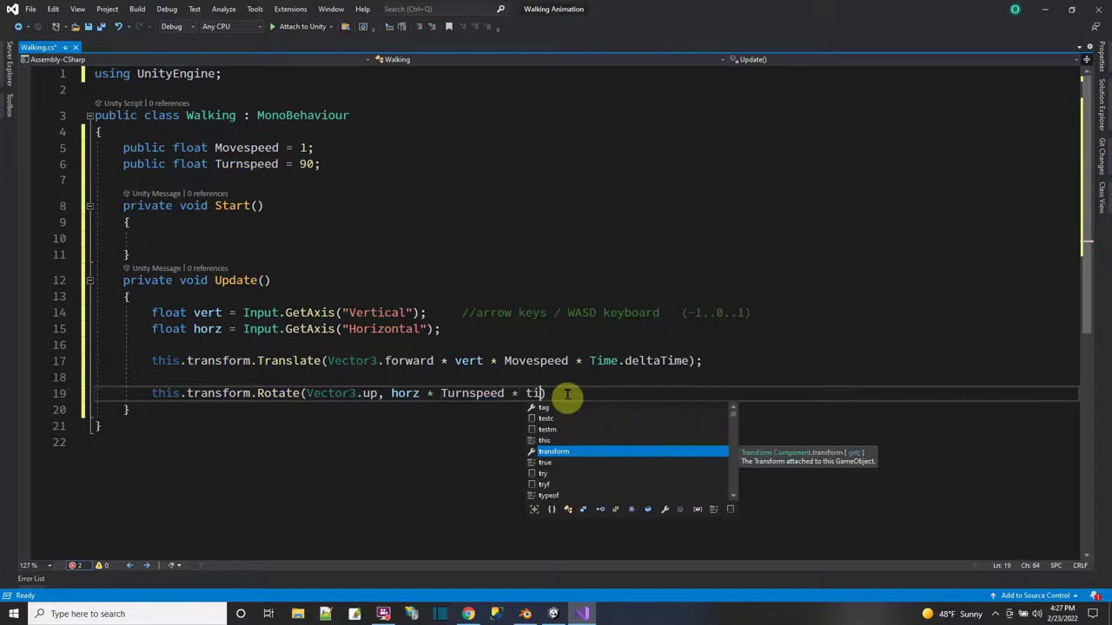
type("deltaTime")
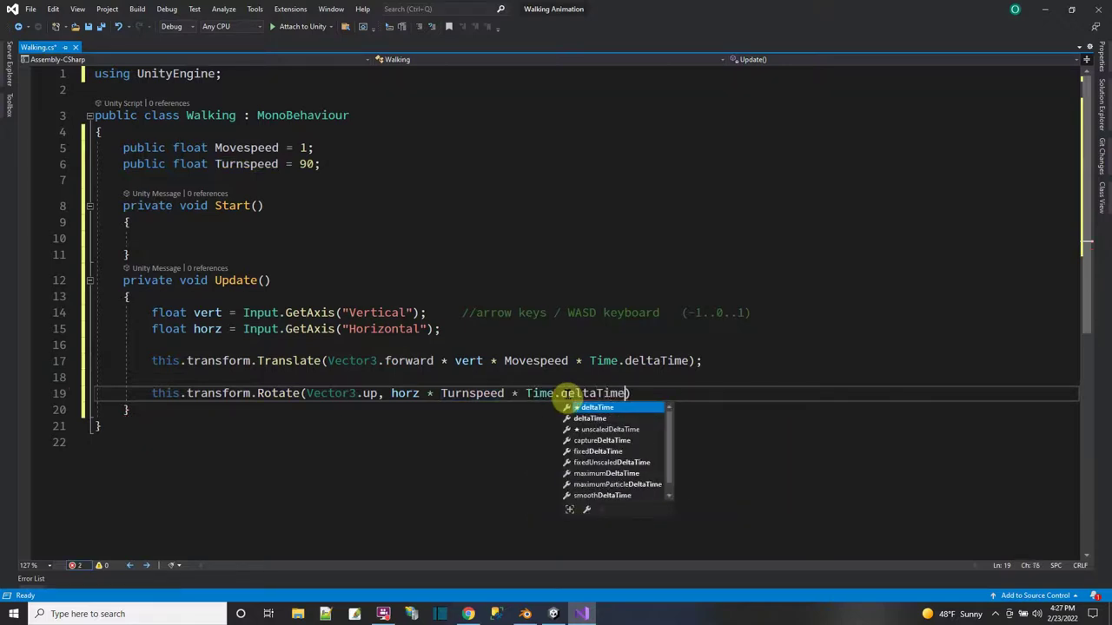
type(");")
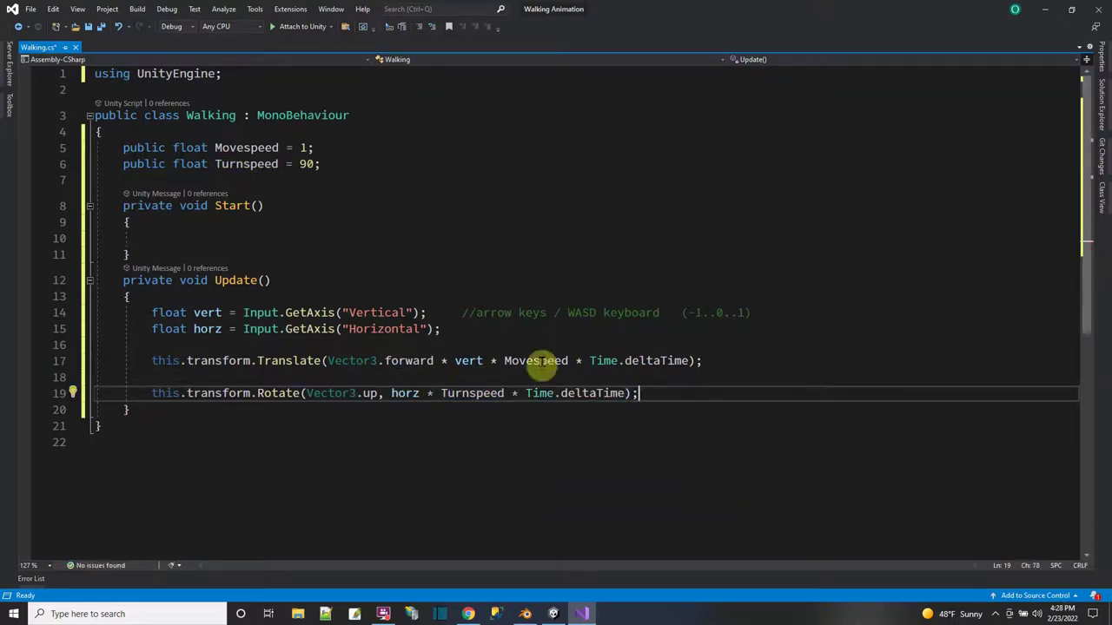
left_click(716, 360)
key("Delete")
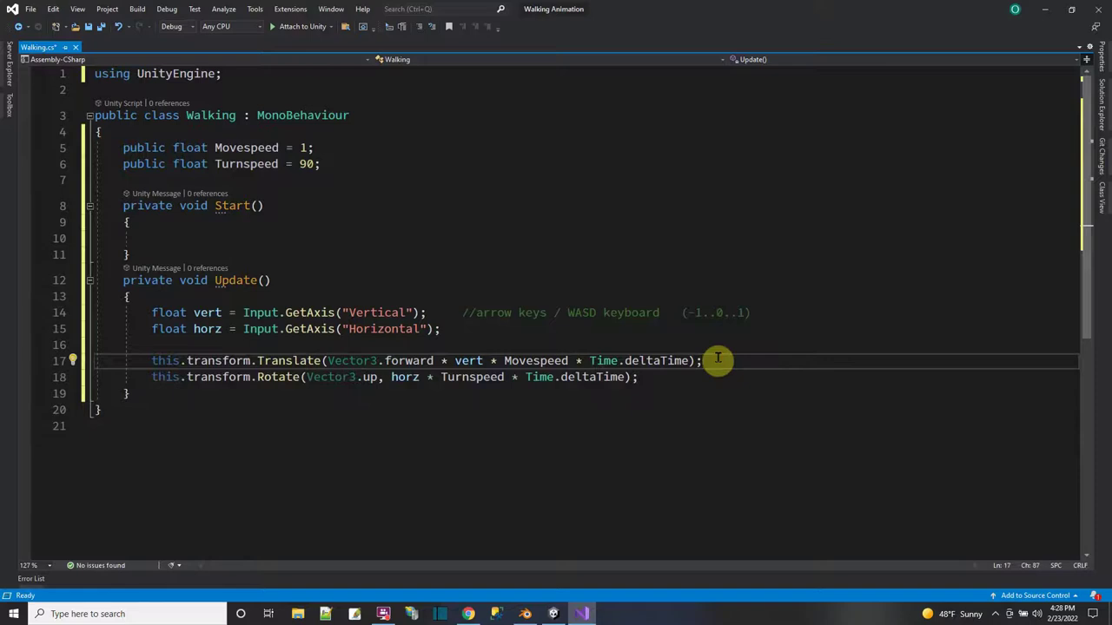
key("ctrl+s")
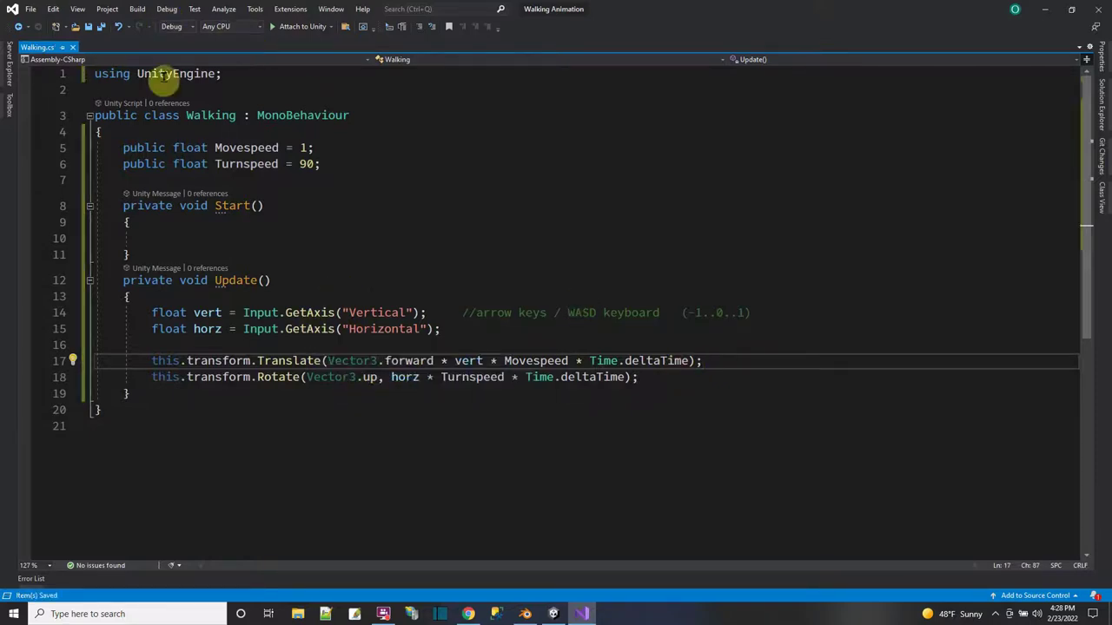
Let Unity recompile the script and play-test the walking character.
left_click(553, 614)
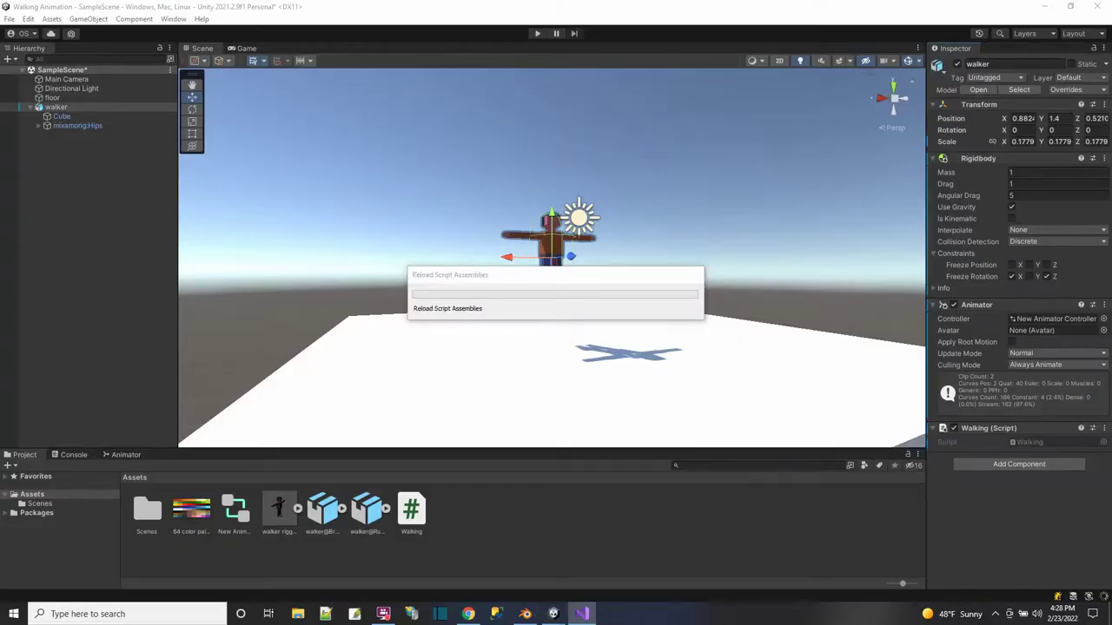
key("ctrl+p")
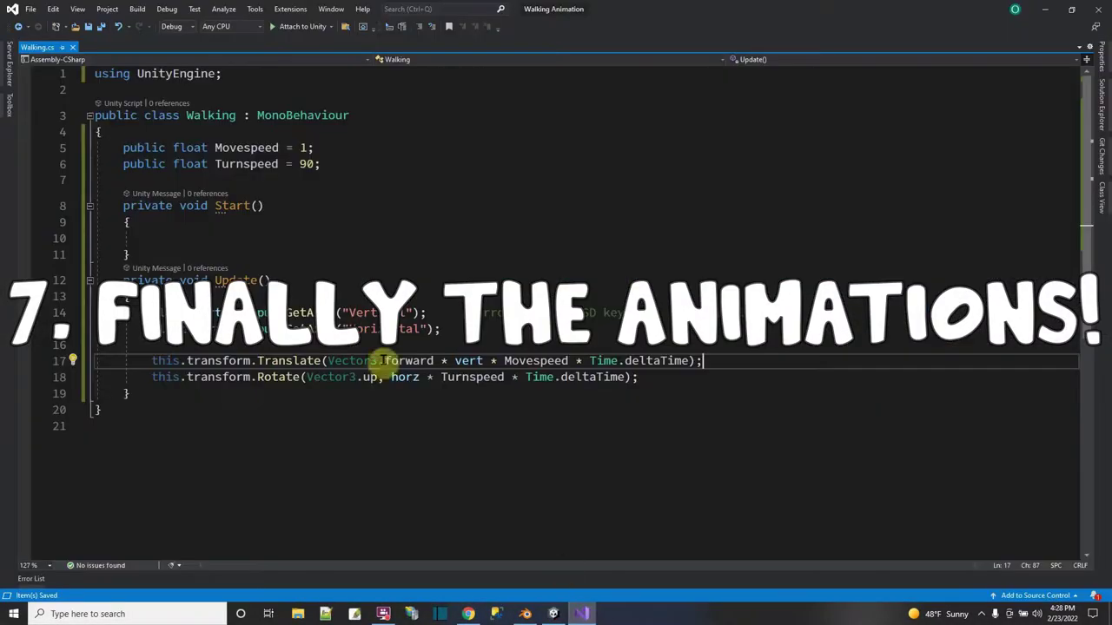
left_click(333, 166)
Declare 'private Animator anim = null;' below the Turnspeed field.
key("Return")
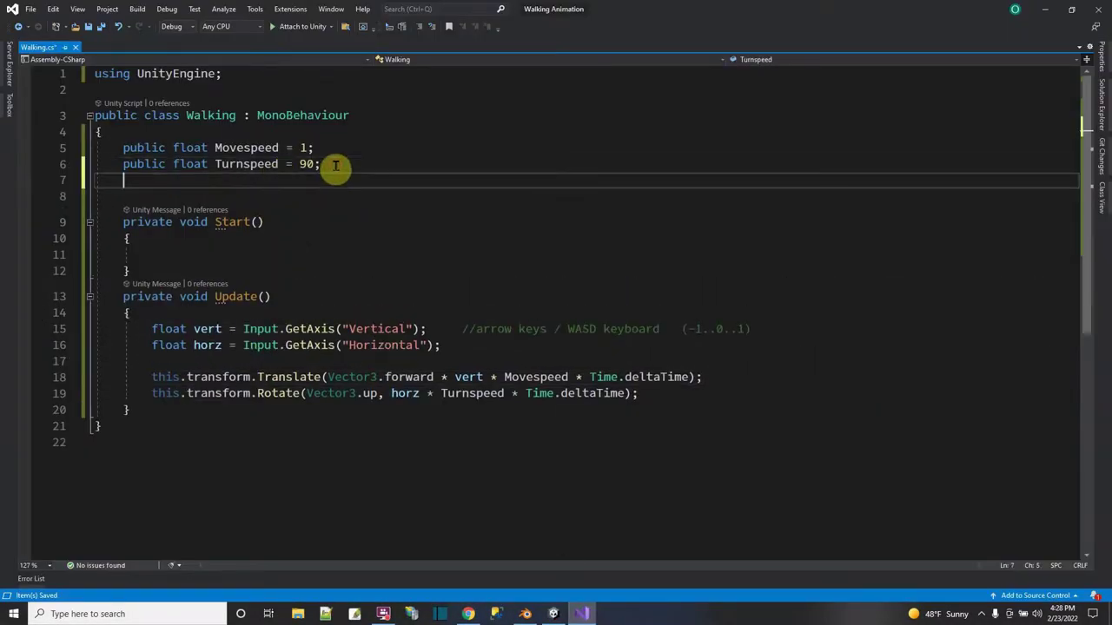
type("private ")
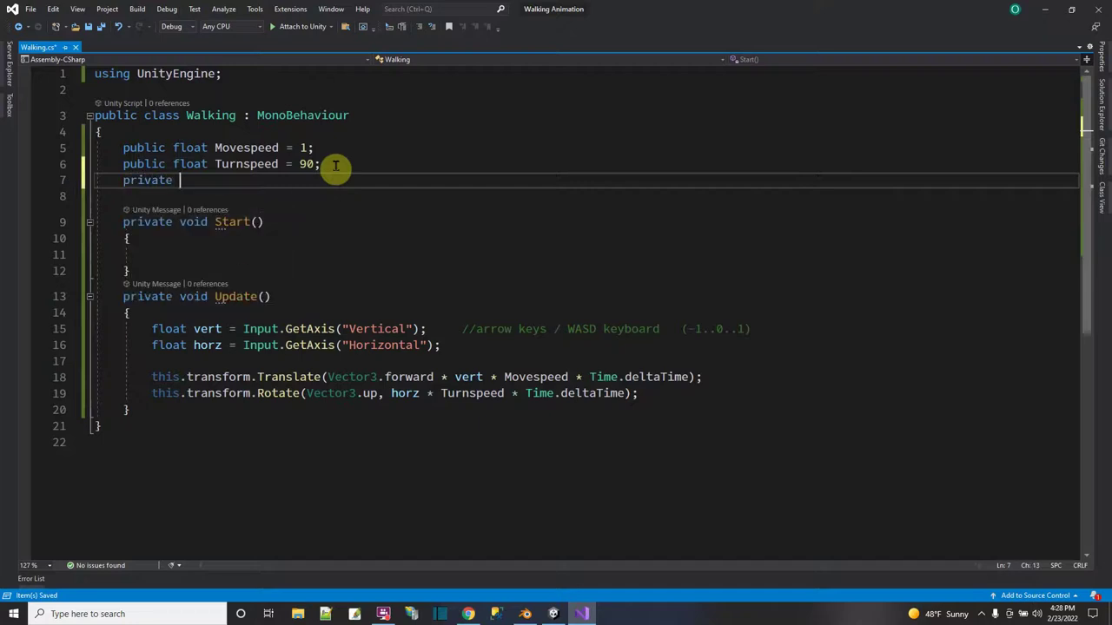
type("Animator anim ")
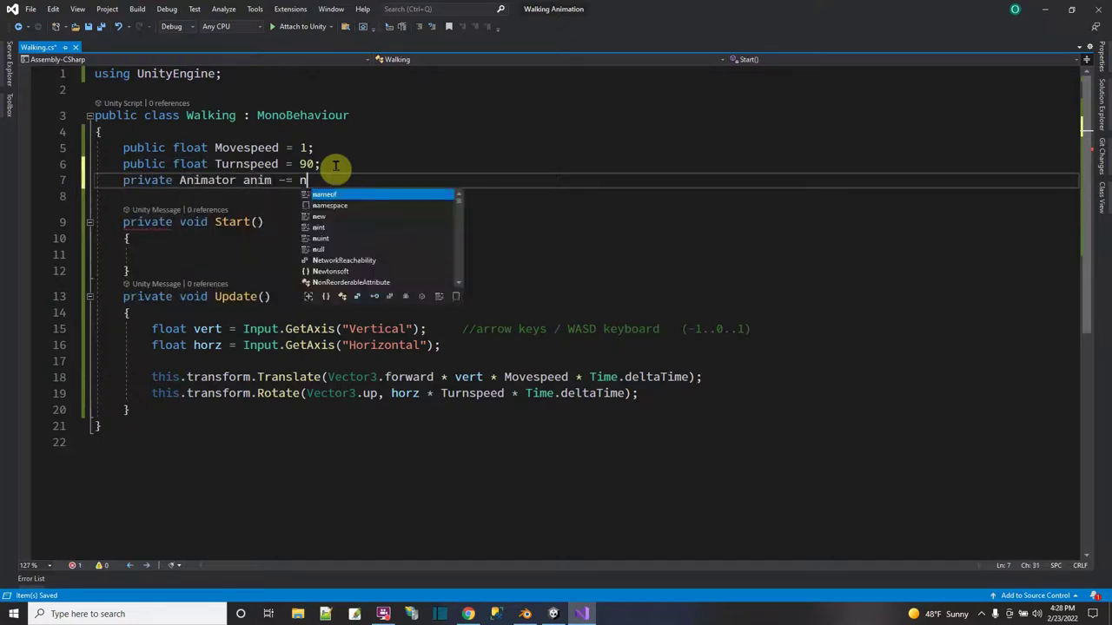
type("= null;")
left_click(553, 614)
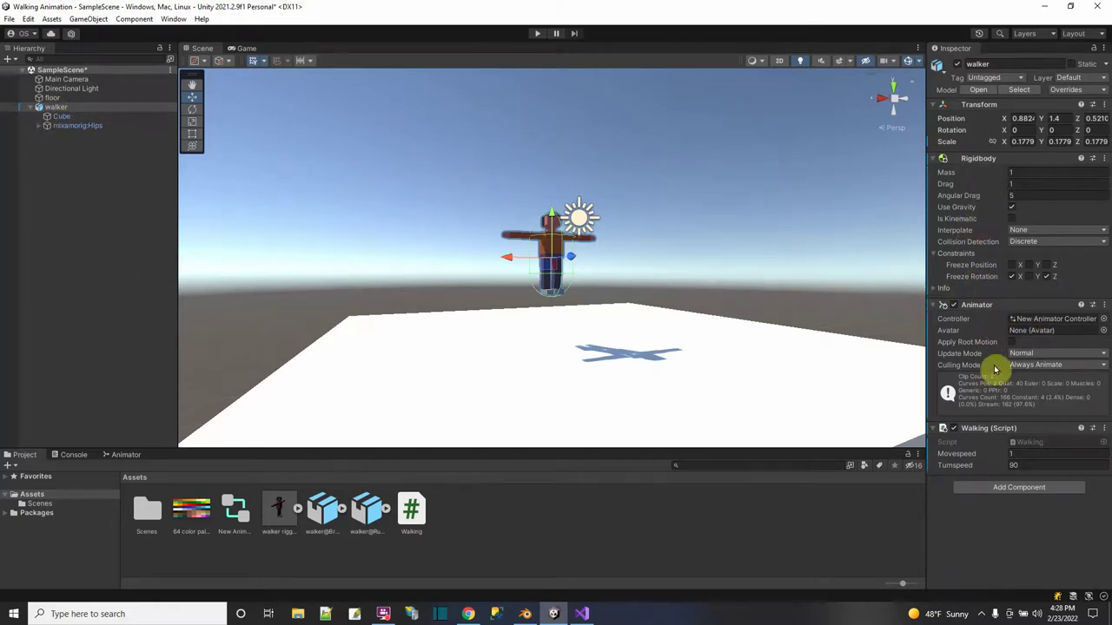
left_click(581, 614)
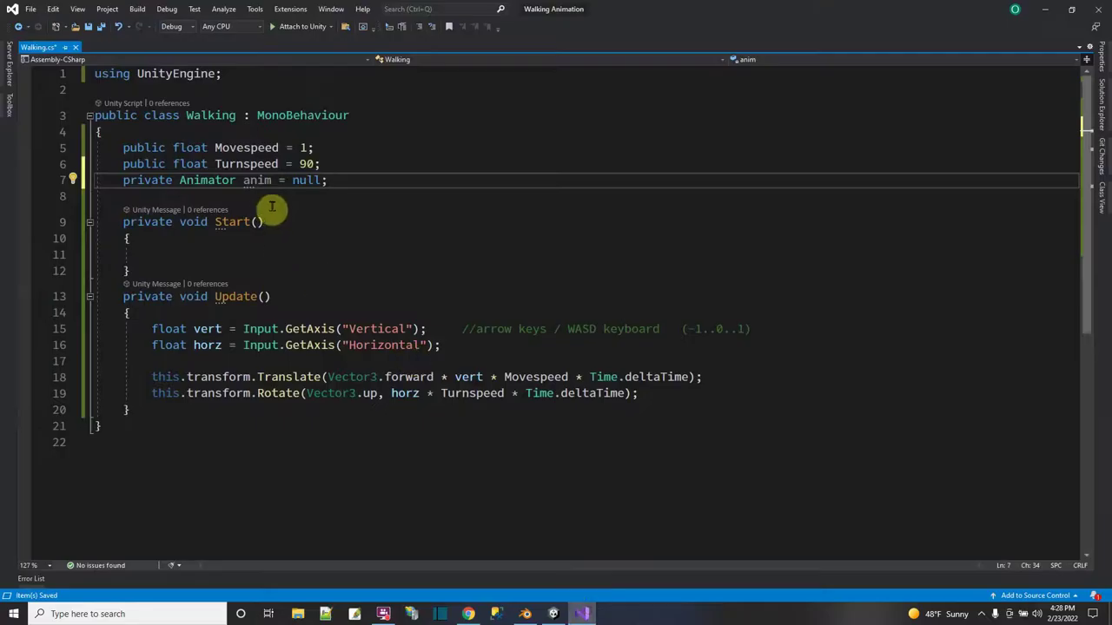
Assign anim = this.GetComponent<Animator>(); in Start and save Walking.cs.
left_click(248, 254)
type("anim = t")
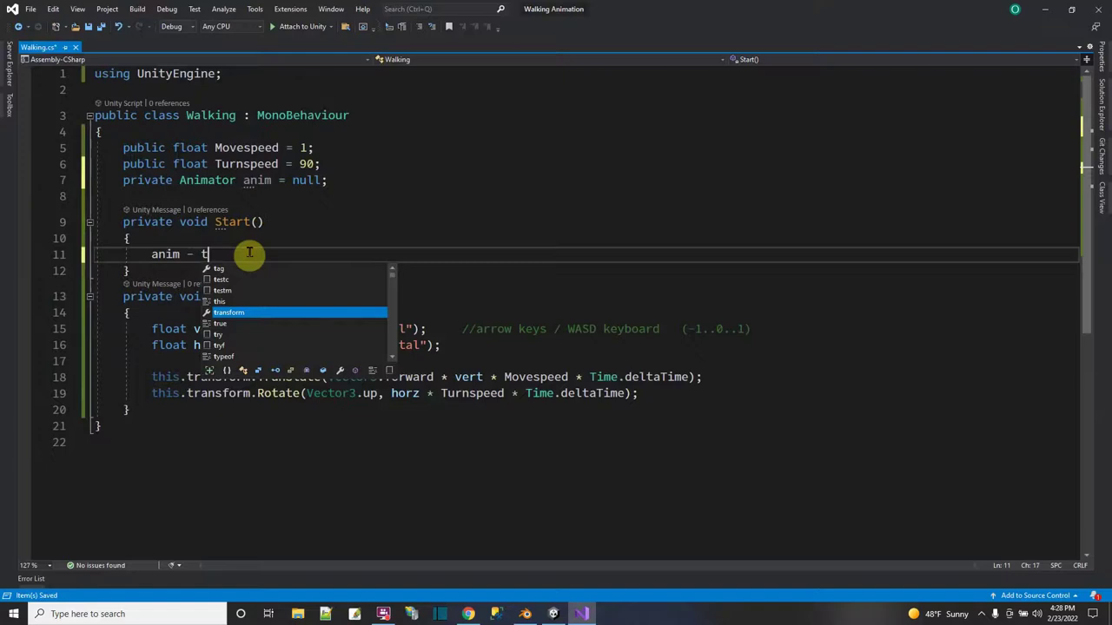
type("his.GetComponen")
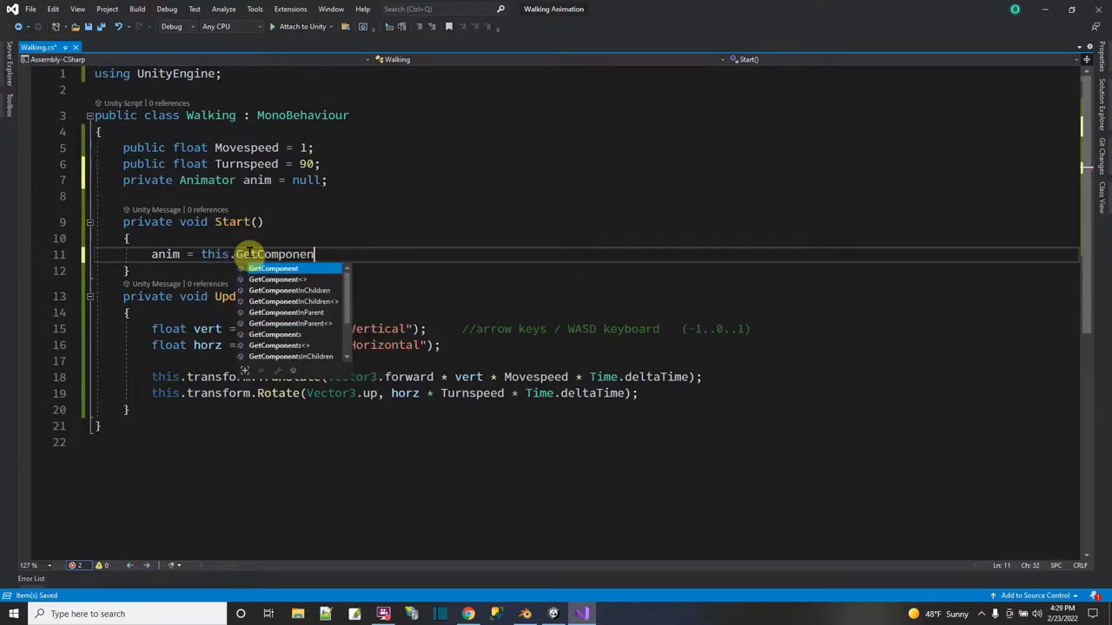
type("t<Animator>();")
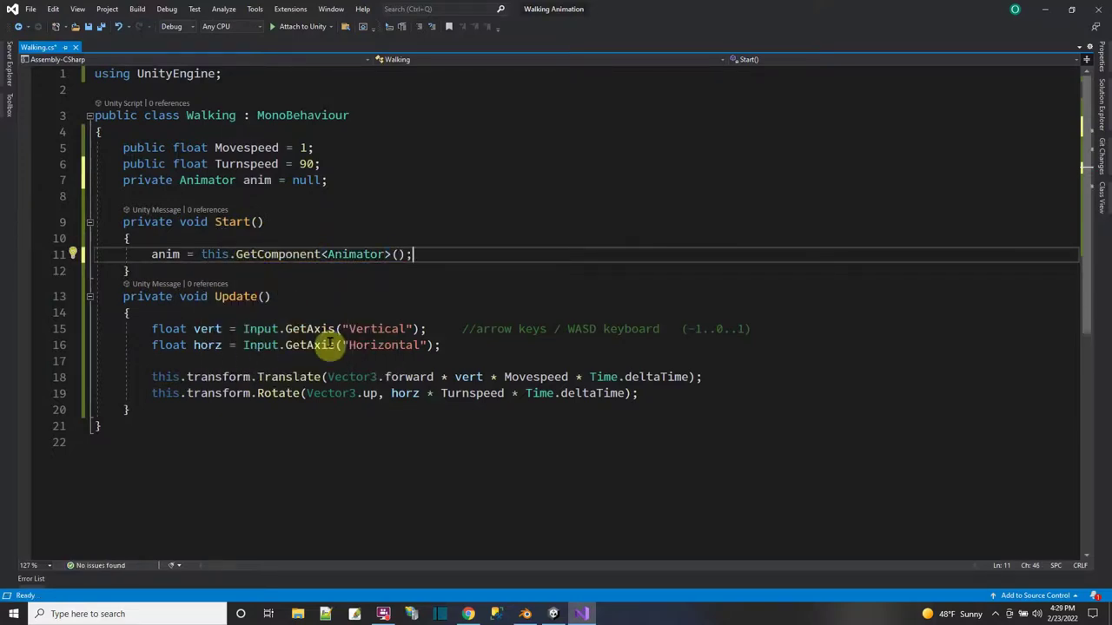
left_click(459, 363)
left_click(99, 28)
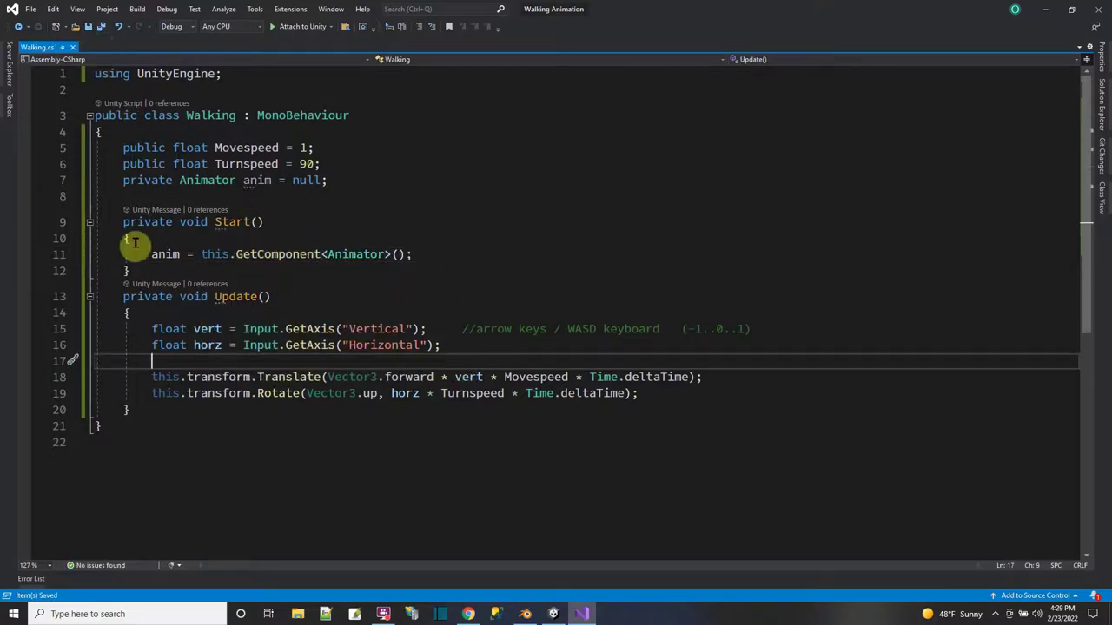
left_click(645, 395)
Add an if (vert > 0) block after Rotate calling anim.SetBool("isRunning", true).
key("Return")
key("Return")
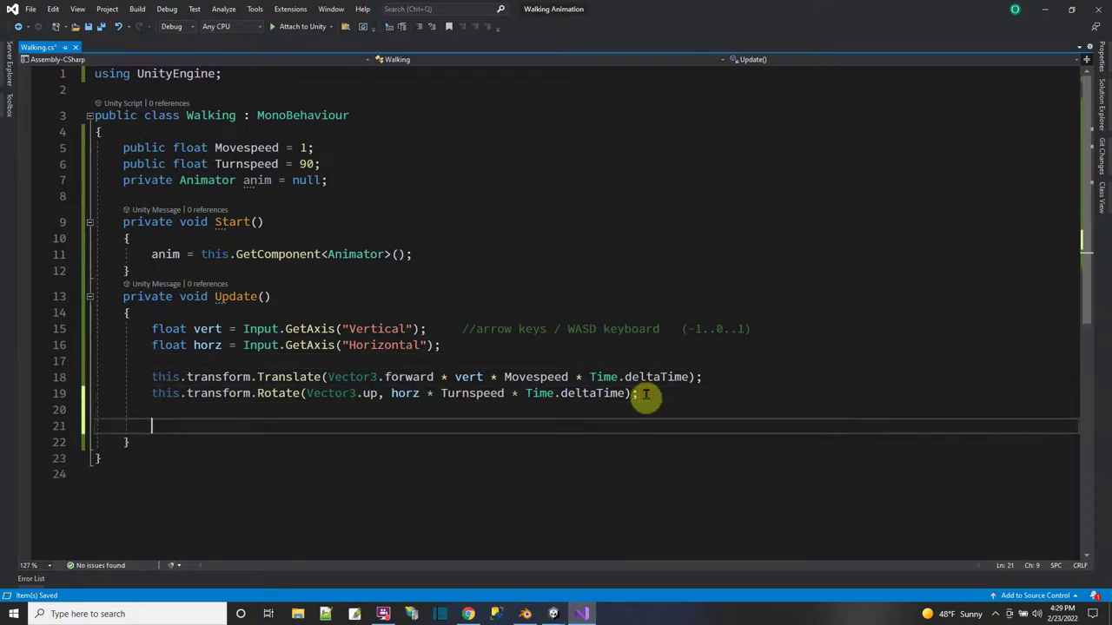
type("if (vert > 0")
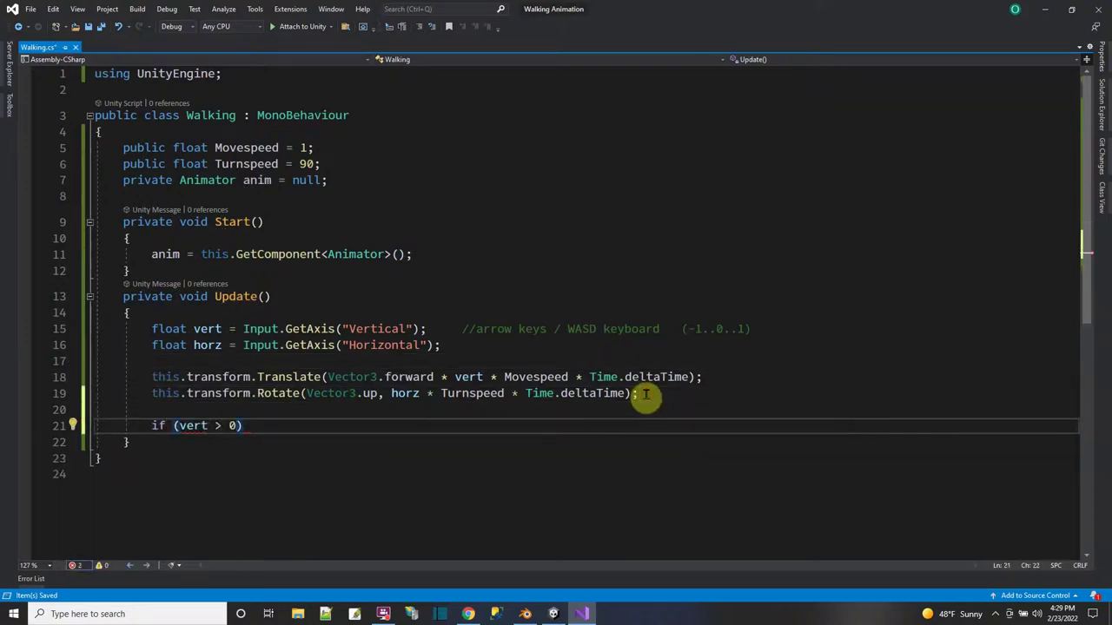
key("Return")
type("{")
key("Return")
type("anim.")
type("SetBoo")
key("BackSpace")
key("BackSpace")
type("ool(\"i")
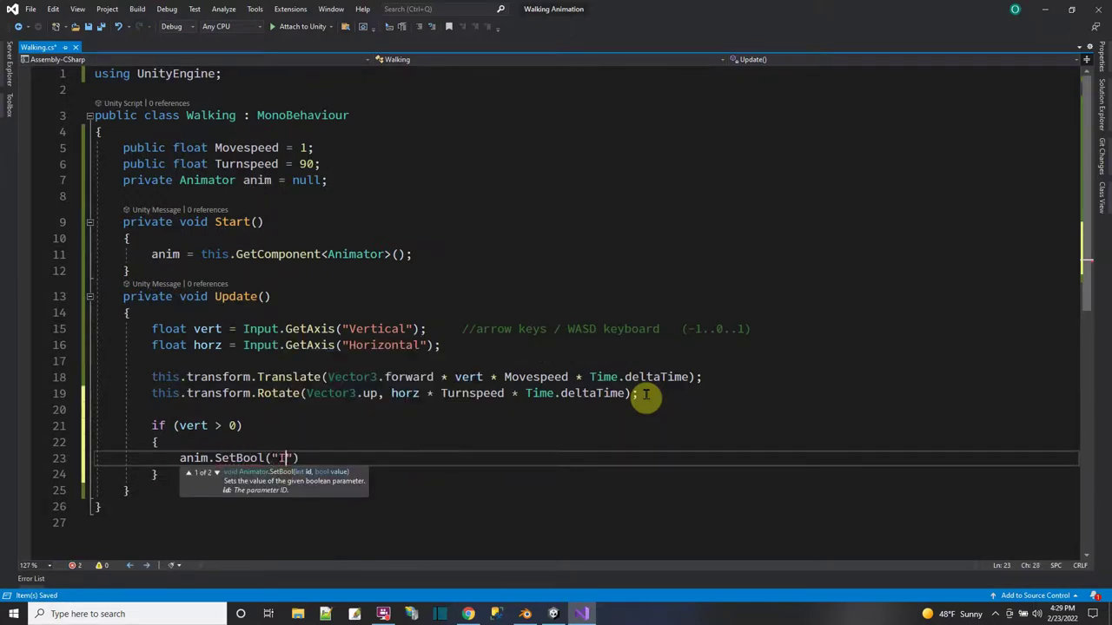
type(", true);")
Add an else if (vert == 0) block calling anim.SetBool("isRunning", false).
key("Down")
key("Return")
type("else")
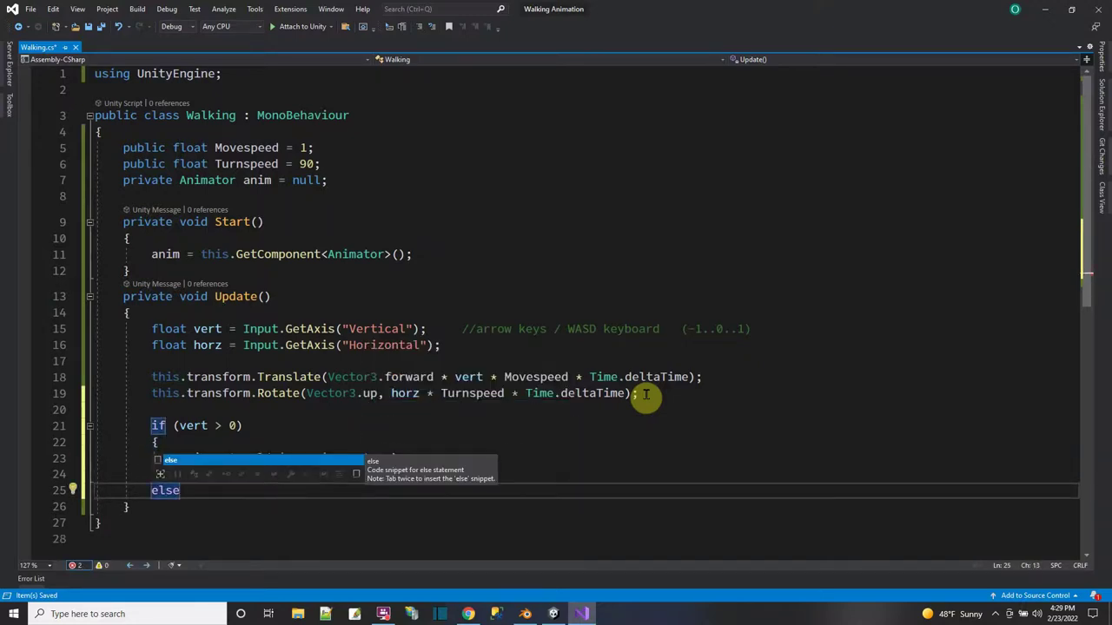
type(" if (vert == 0) {")
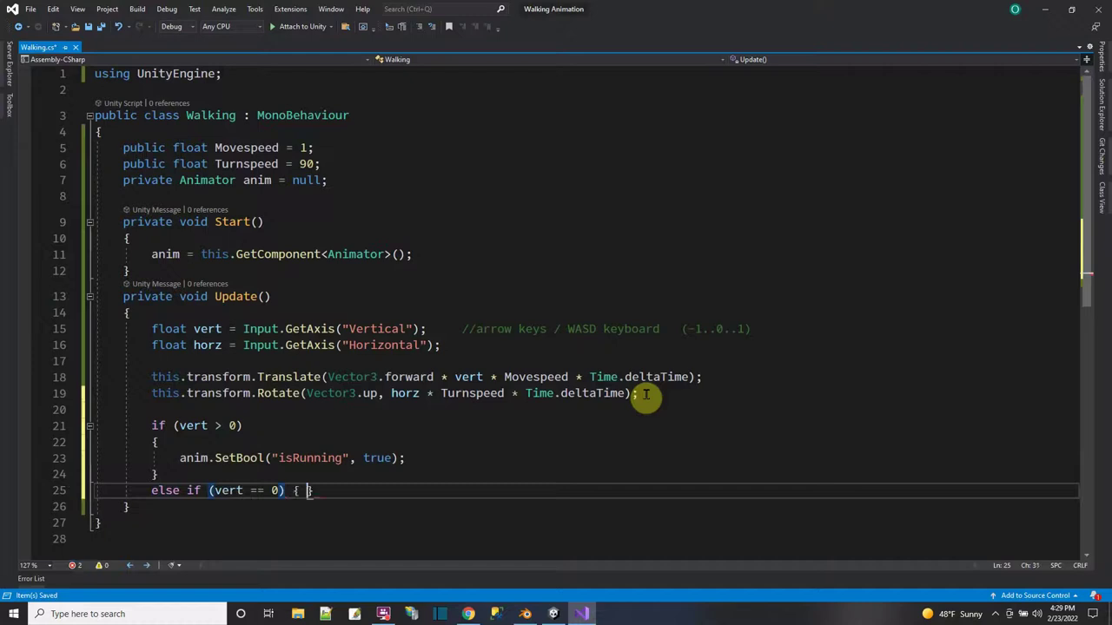
key("Return")
type("anim.SetBool(\"")
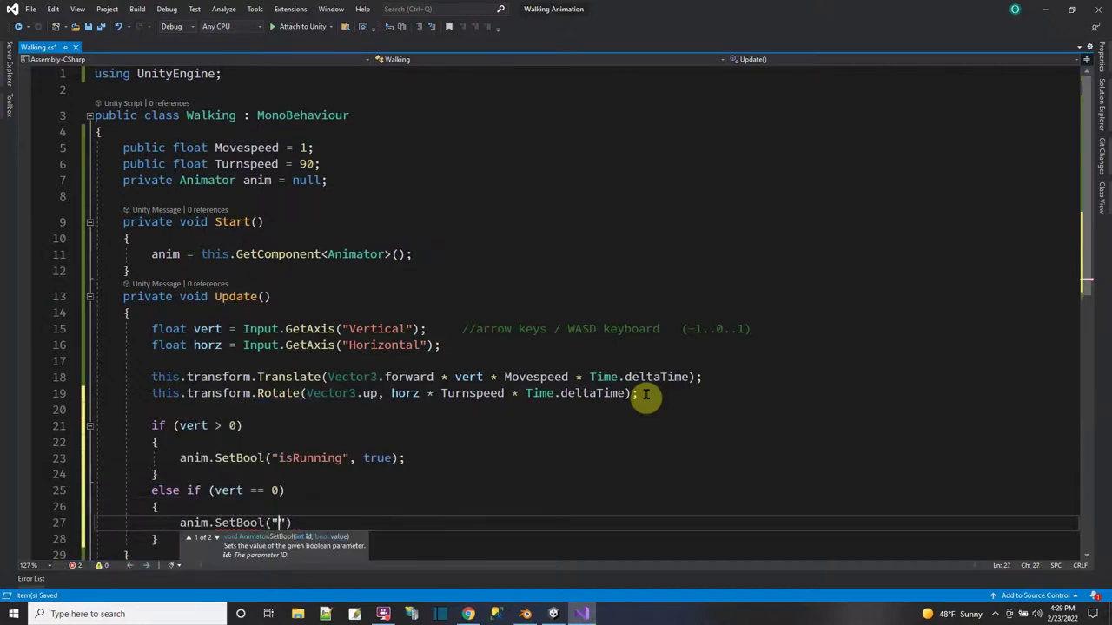
type("isRunning\", false)")
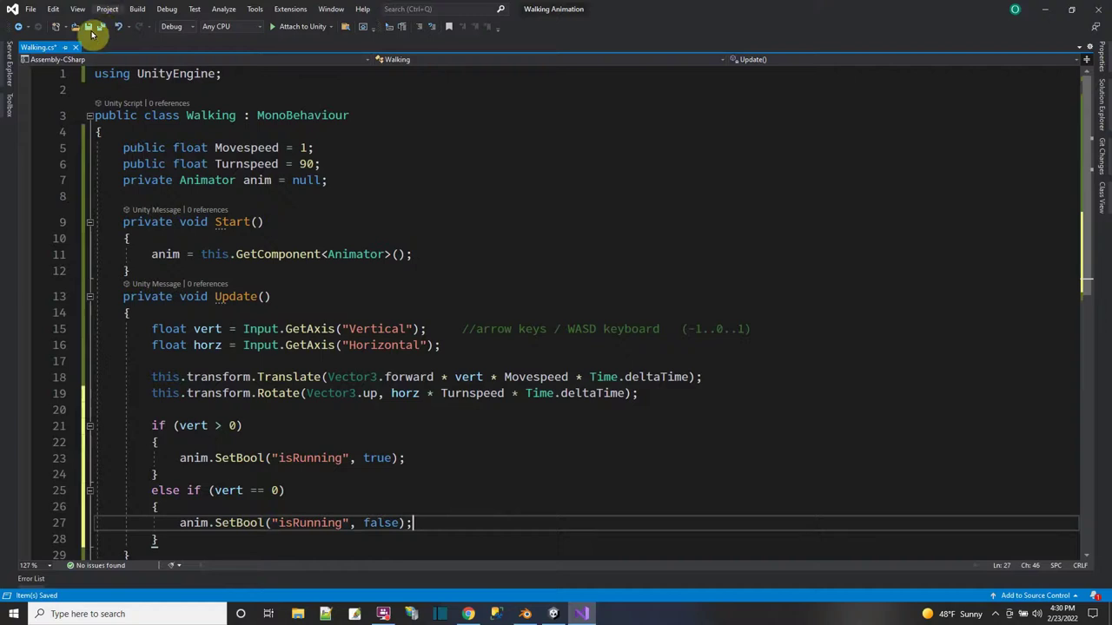
mouse_move(554, 614)
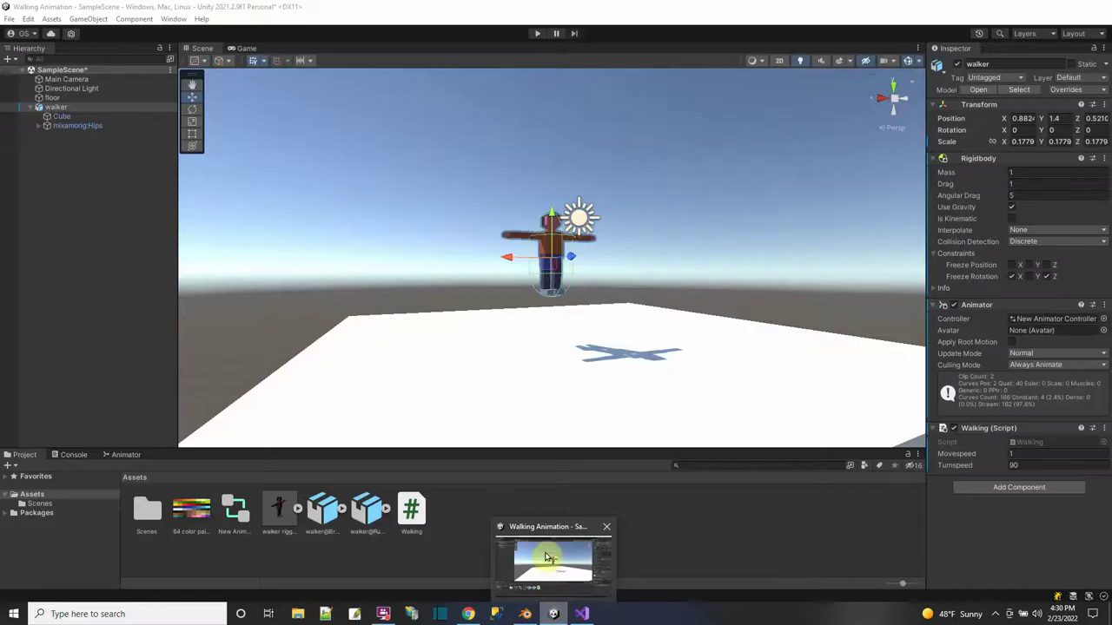
Play-test the walker with arrow keys, changing Movespeed to 3 during play.
left_click(548, 561)
left_click(537, 33)
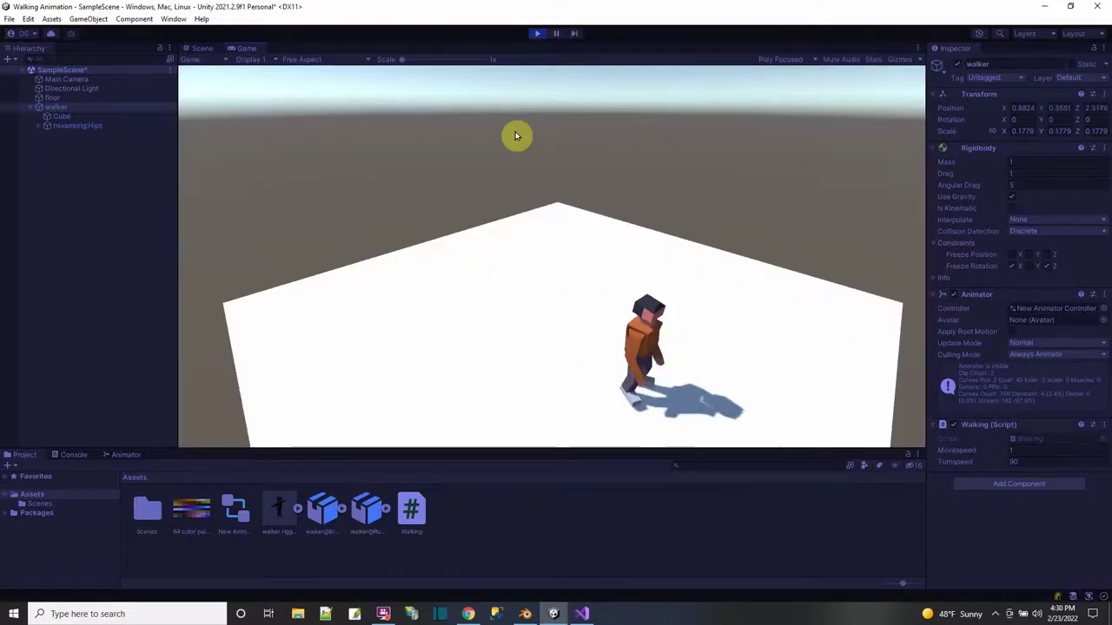
key("Left")
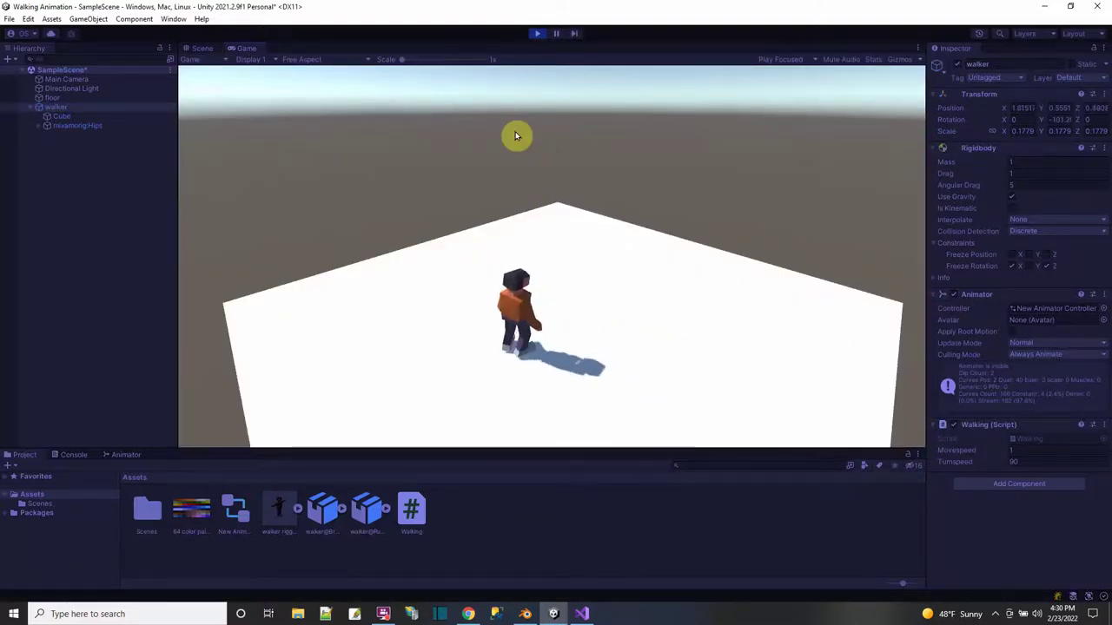
key("Down")
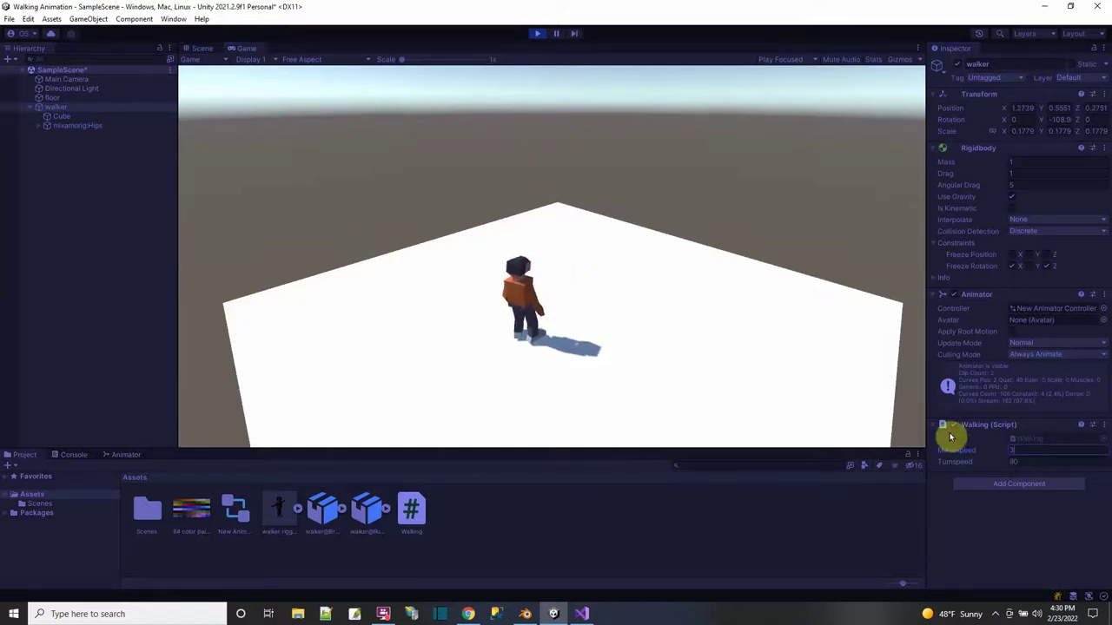
left_click(638, 333)
key("Left")
key("Up")
key("Left")
key("Up")
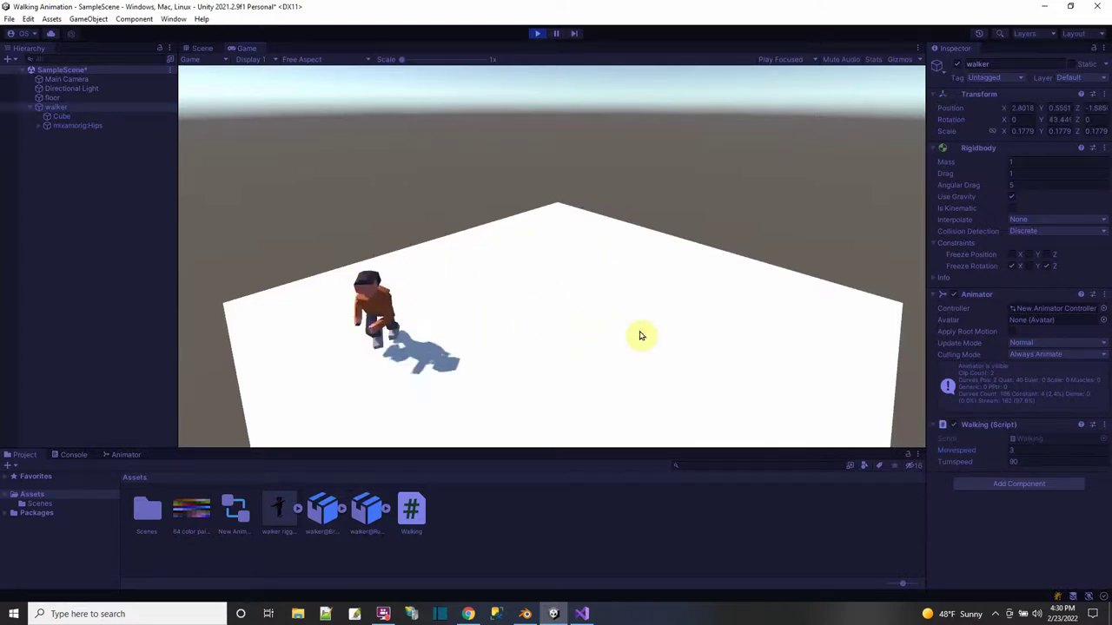
key("Left")
key("Up")
Adjust Turnspeed while steering the walker, then stop play mode and enter Turnspeed 145.
left_click(1022, 462)
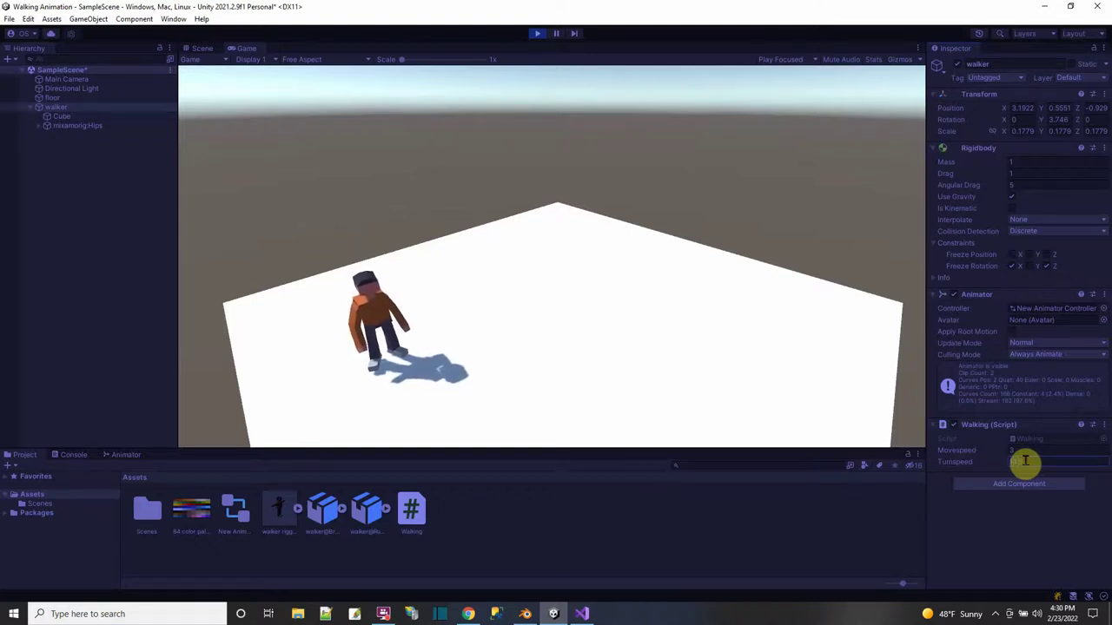
left_click(556, 356)
key("Up")
key("Left")
key("Up")
key("Left")
key("Up")
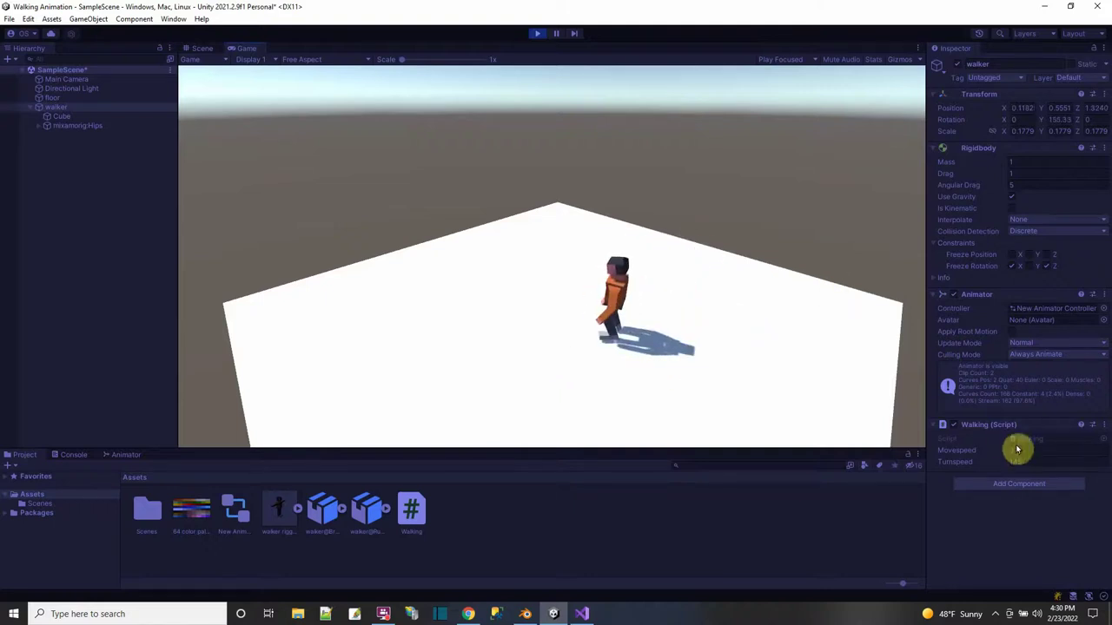
left_click(540, 35)
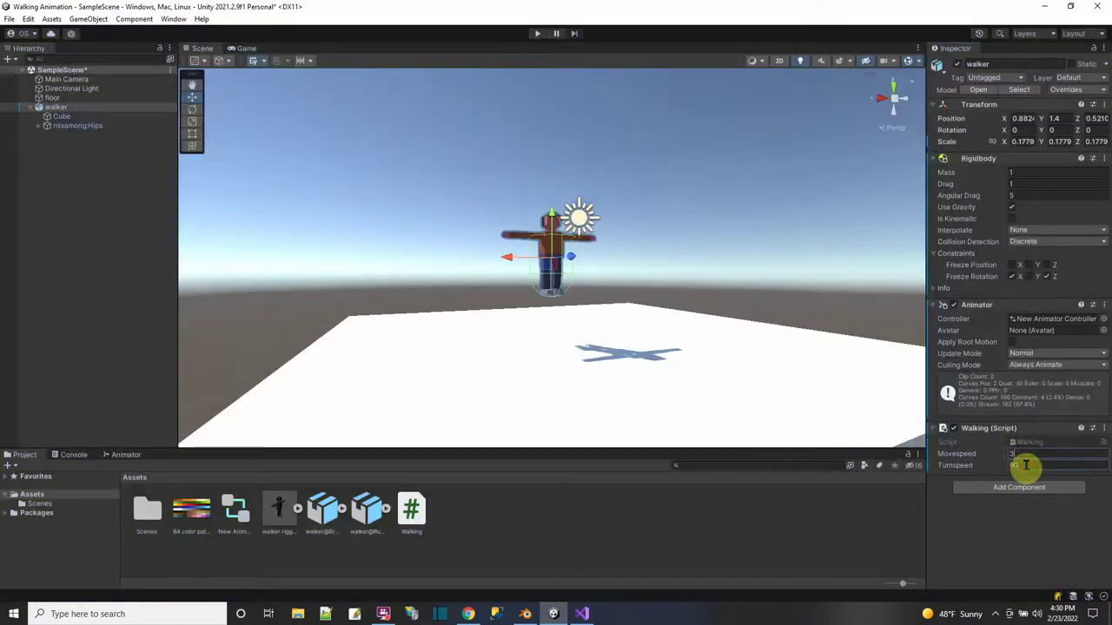
type("145")
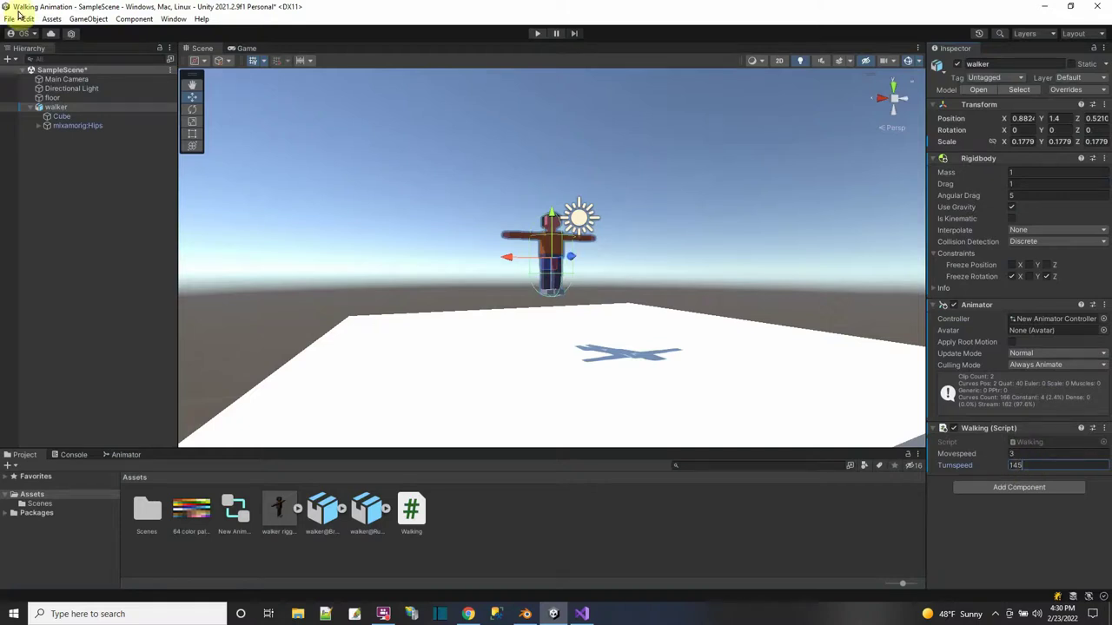
left_click(582, 614)
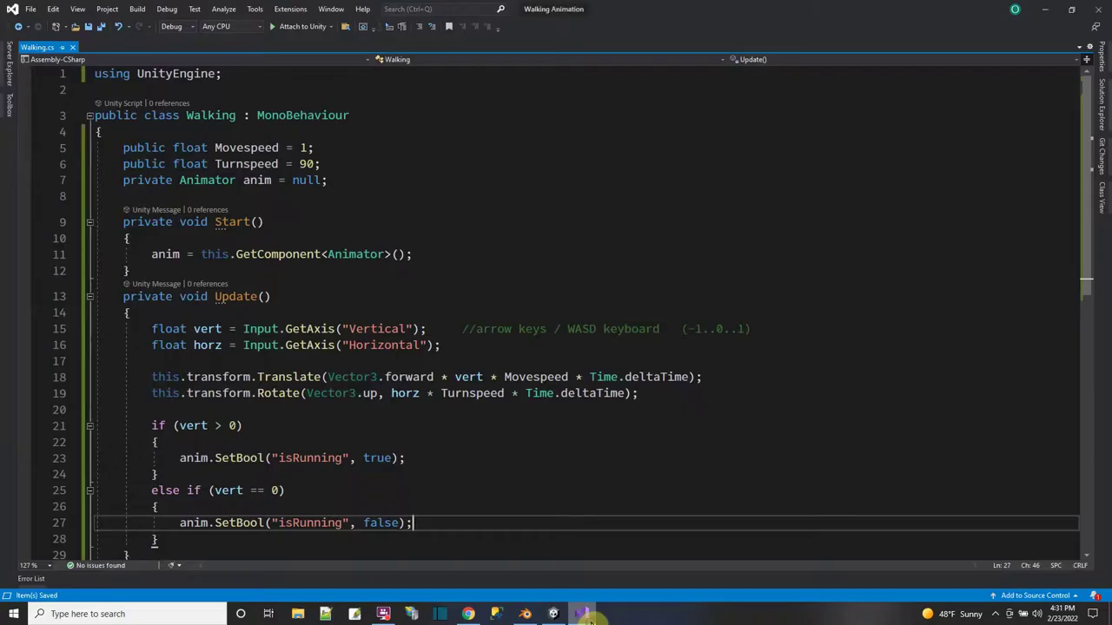
Change Walking.cs defaults to Movespeed 3 and Turnspeed 145.
left_click(301, 147)
double_click(303, 148)
type("3")
double_click(311, 164)
type("145")
left_click(553, 614)
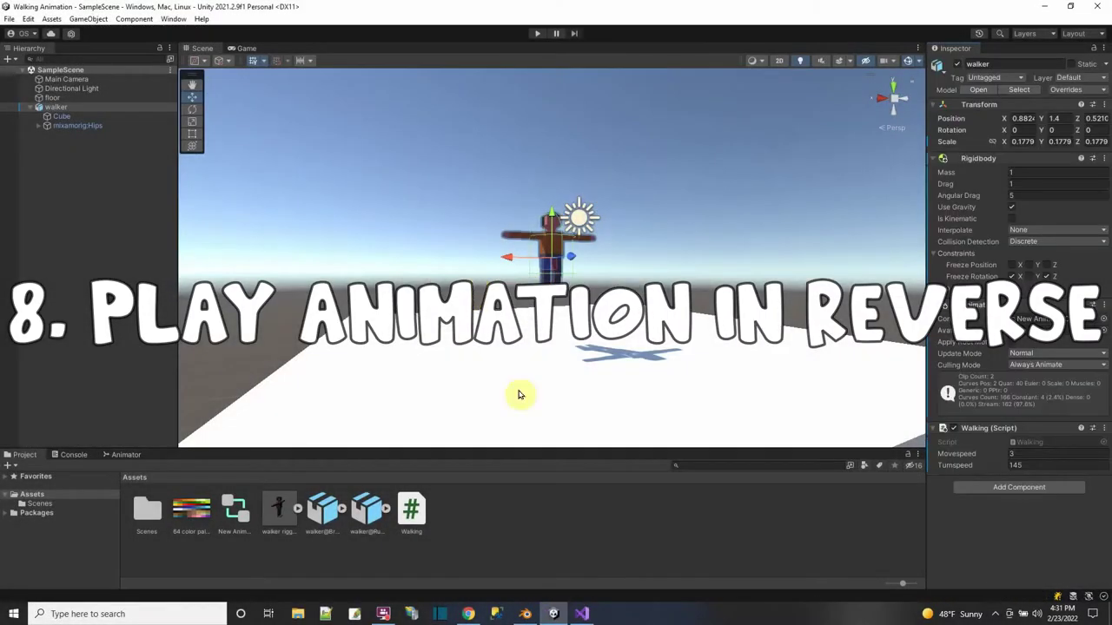
Open New Animator Controller and play-test the Running state at Speed -1.
double_click(233, 514)
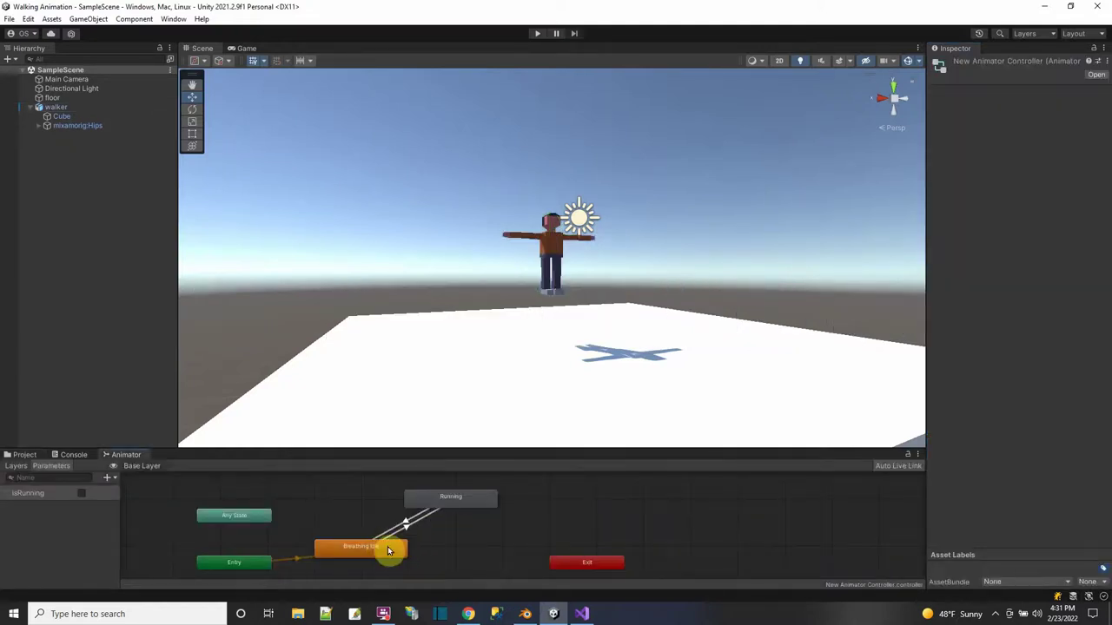
left_click(449, 500)
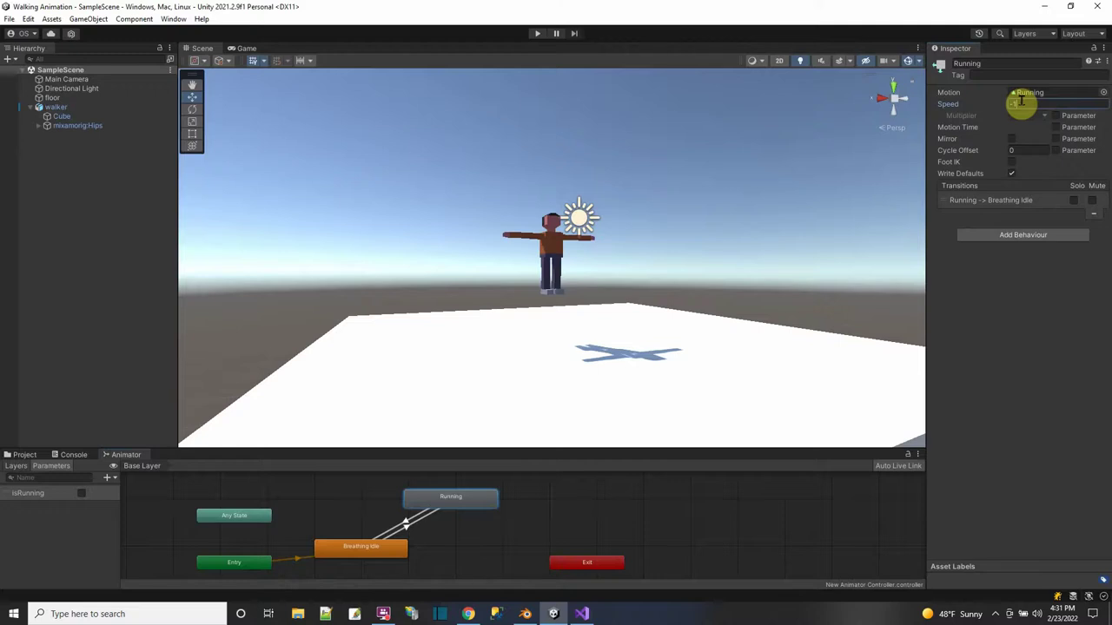
left_click(536, 34)
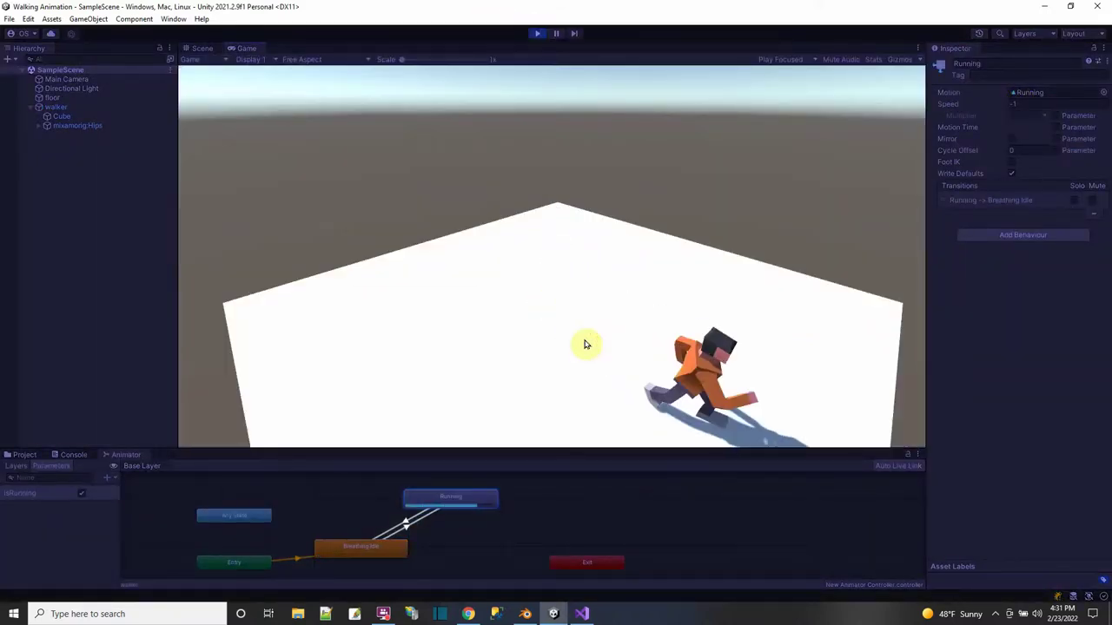
left_click(537, 33)
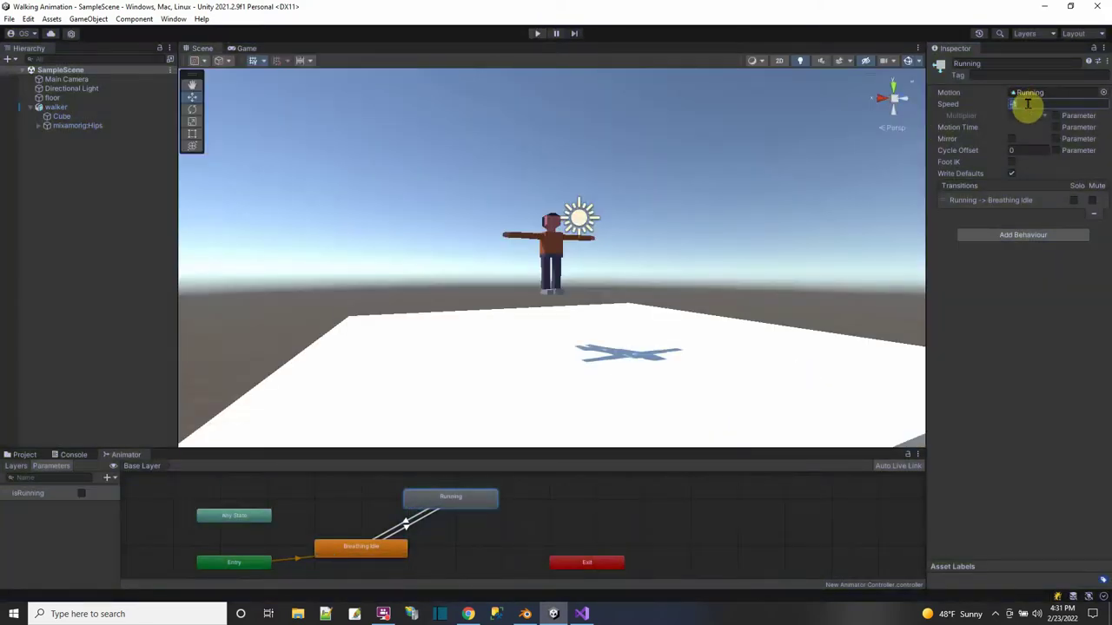
Save the scene with the Running state's speed restored to 1.
left_click(9, 19)
left_click(26, 74)
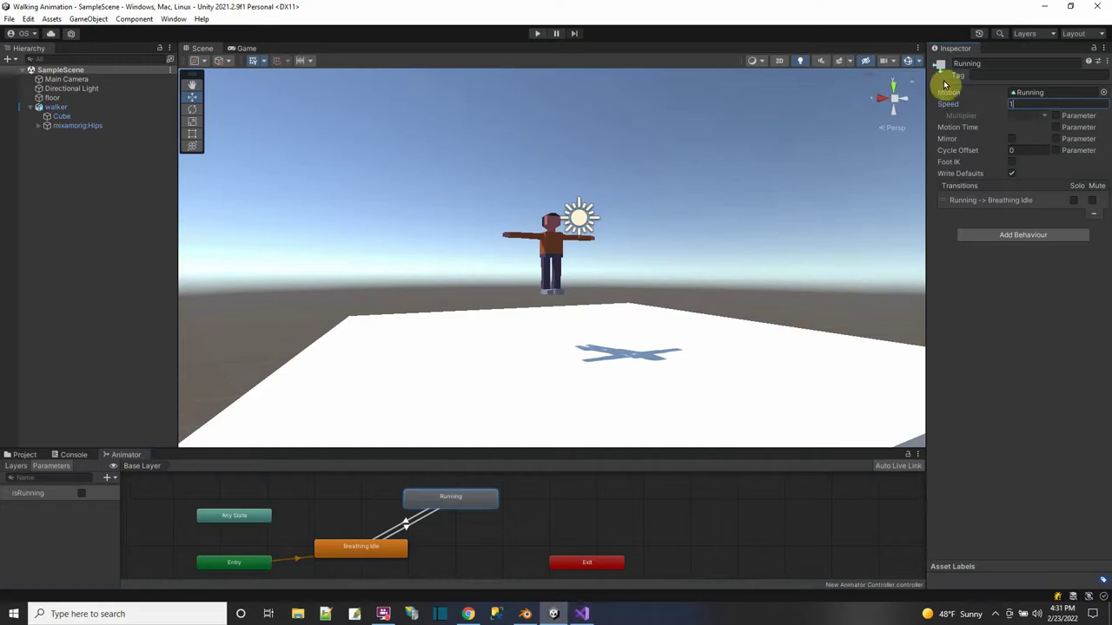
left_click(582, 614)
left_click(408, 456)
Leave an empty line below the isRunning-true call, discarding the partial anim.Sp text.
key("Return")
type("anim.Sp")
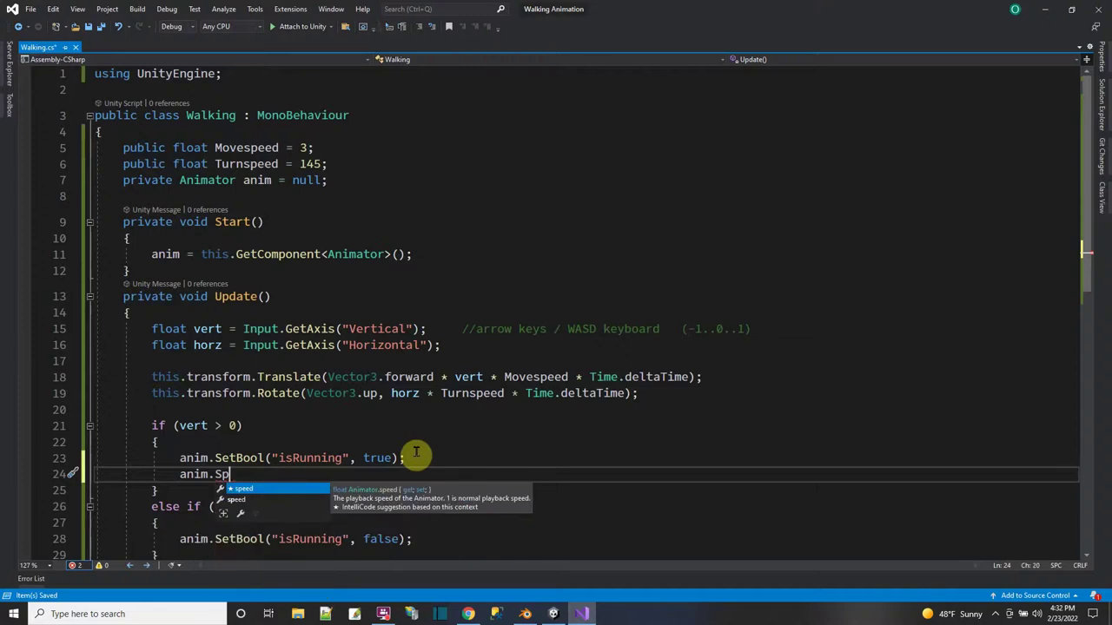
key("BackSpace")
key("BackSpace")
key("BackSpace")
key("BackSpace")
key("BackSpace")
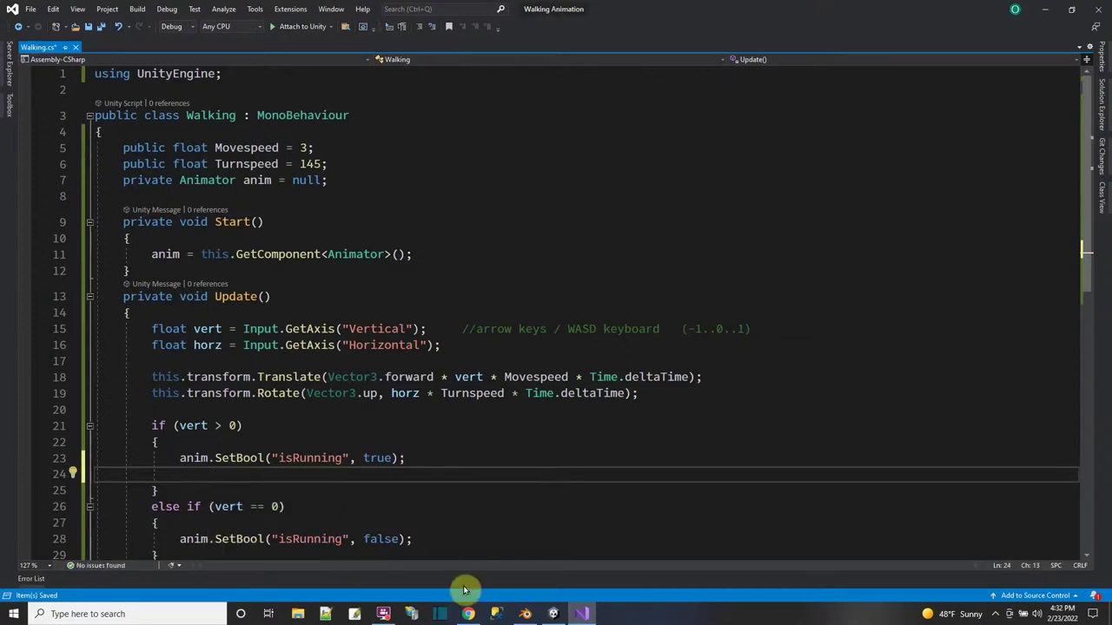
left_click(552, 613)
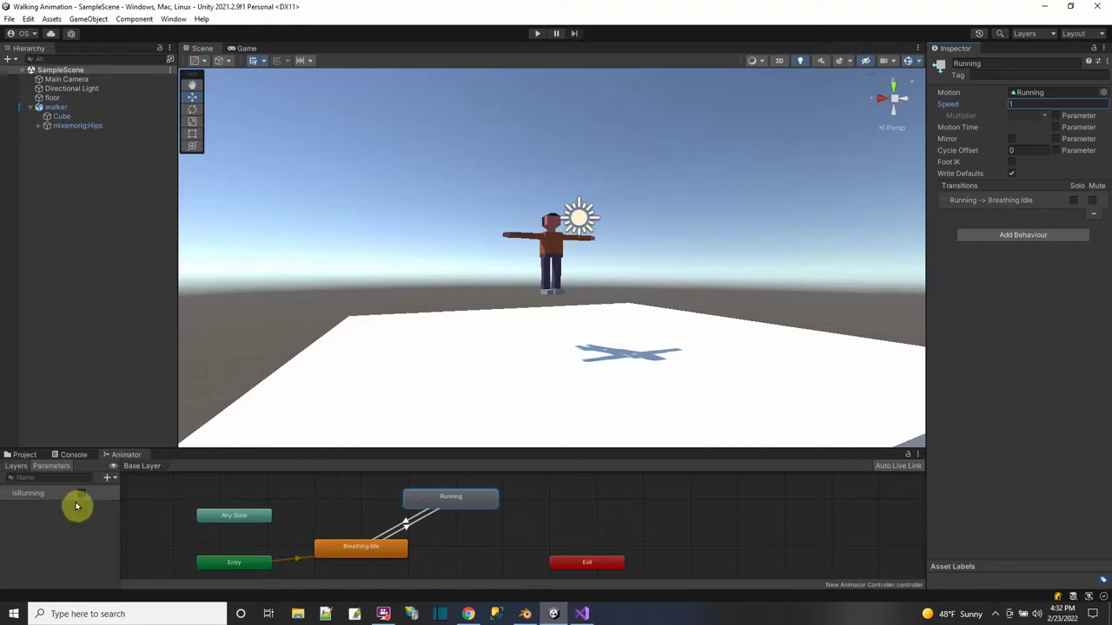
Add an Animator Float parameter named RunningSpeed with default value 1.
left_click(116, 480)
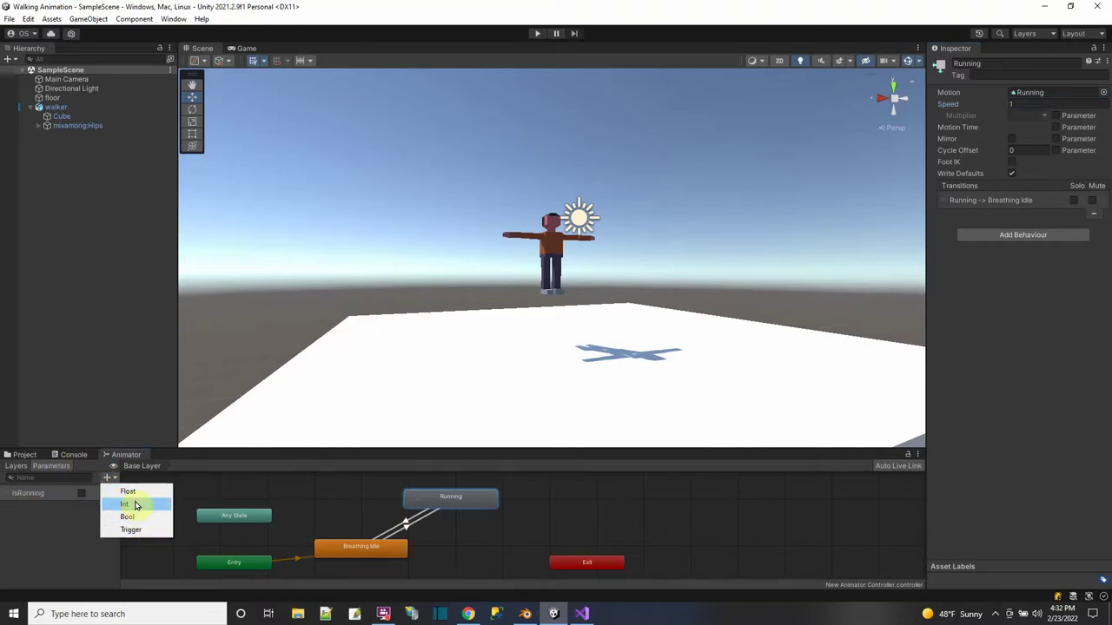
left_click(131, 493)
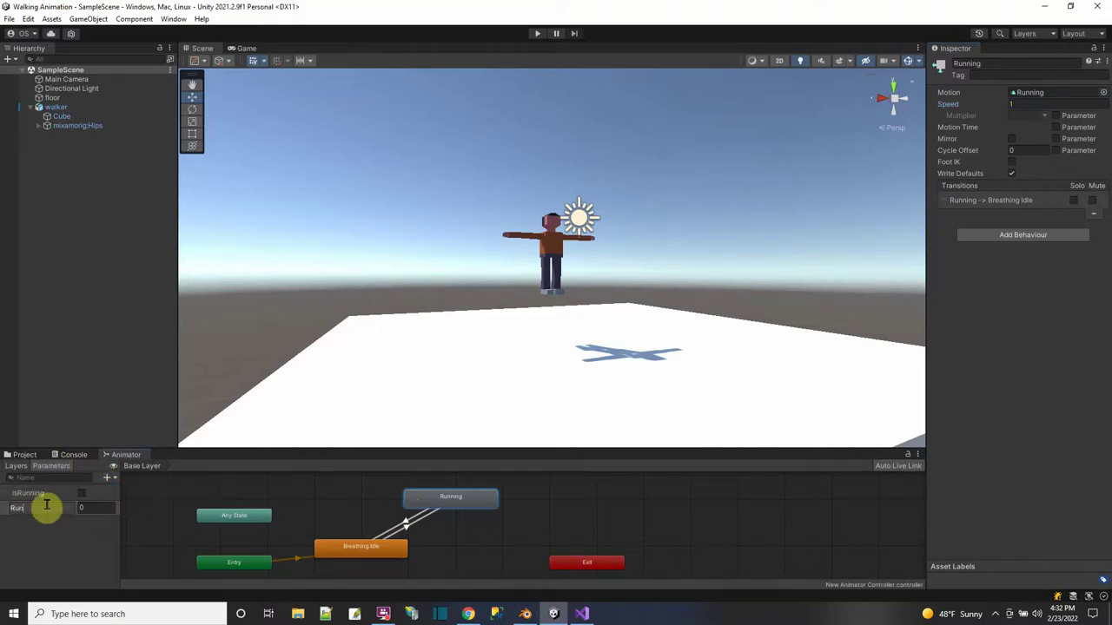
type("RunningSpeed")
key("Tab")
type("1")
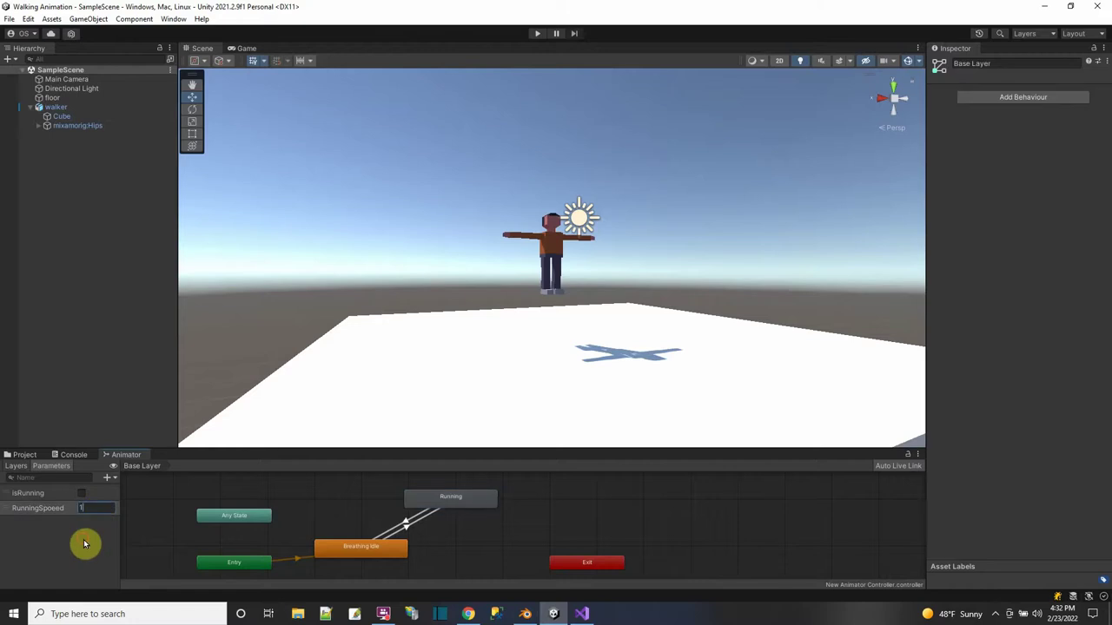
left_click(450, 496)
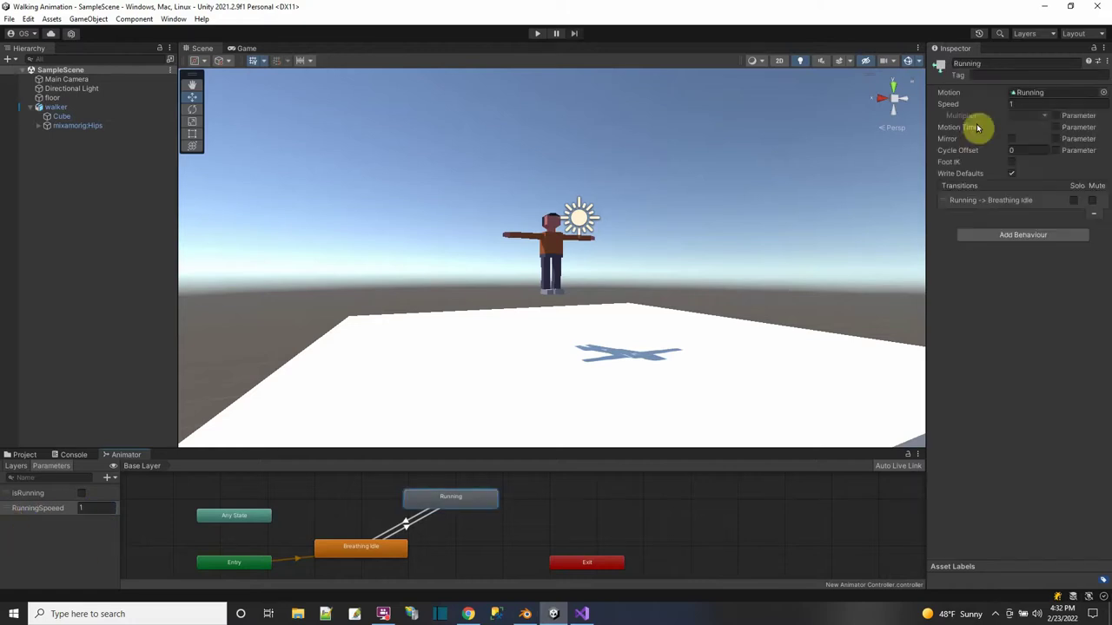
Drive the Running state's speed multiplier from RunningSpeed and save the scene.
left_click(1053, 115)
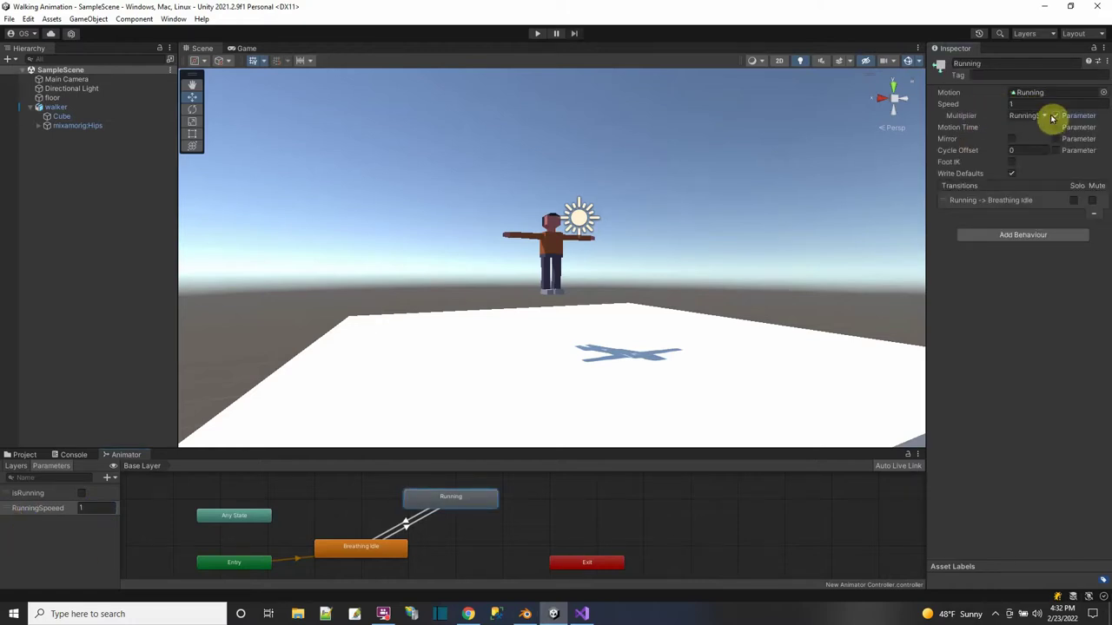
left_click_drag(926, 192, 857, 189)
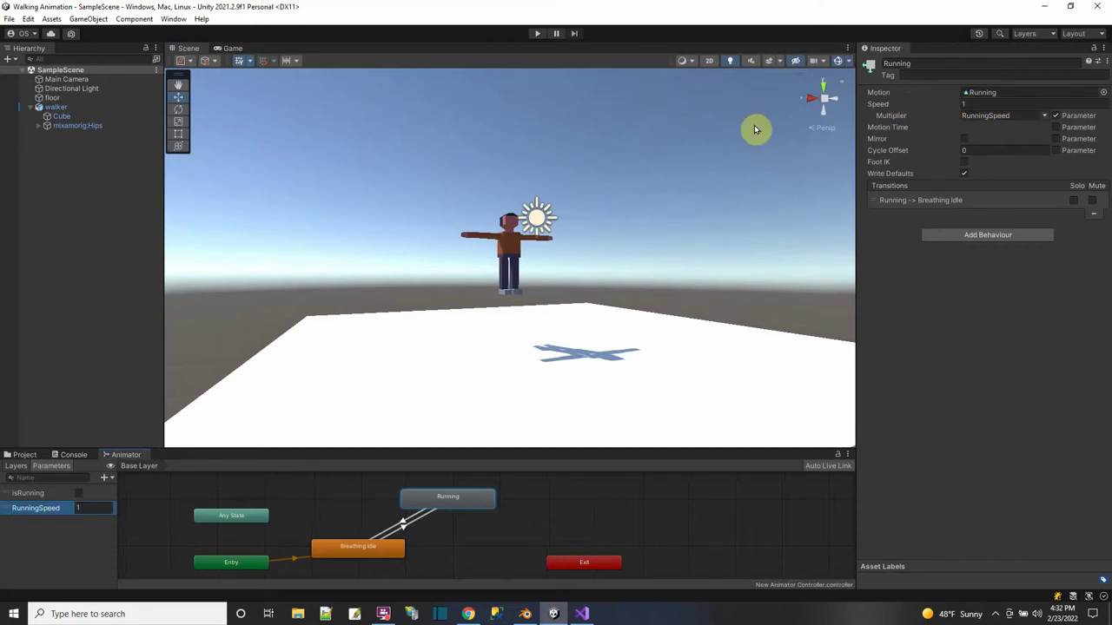
left_click(9, 18)
left_click(44, 77)
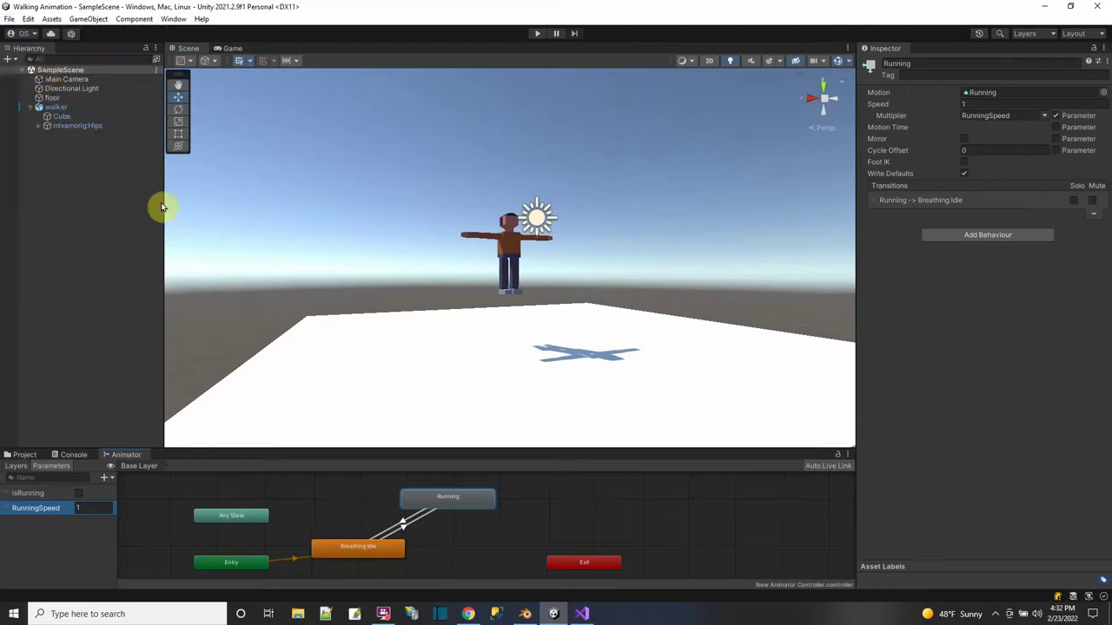
Add anim.SetFloat("RunningSpeed", 1); to the forward (vert > 0) branch.
left_click(581, 617)
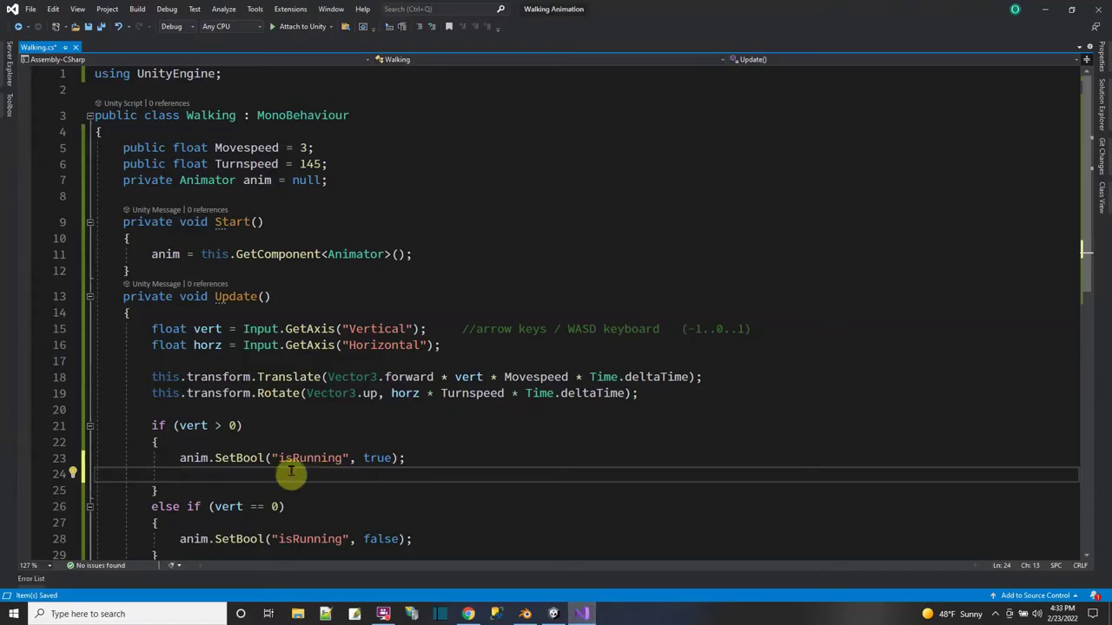
type("anim.S")
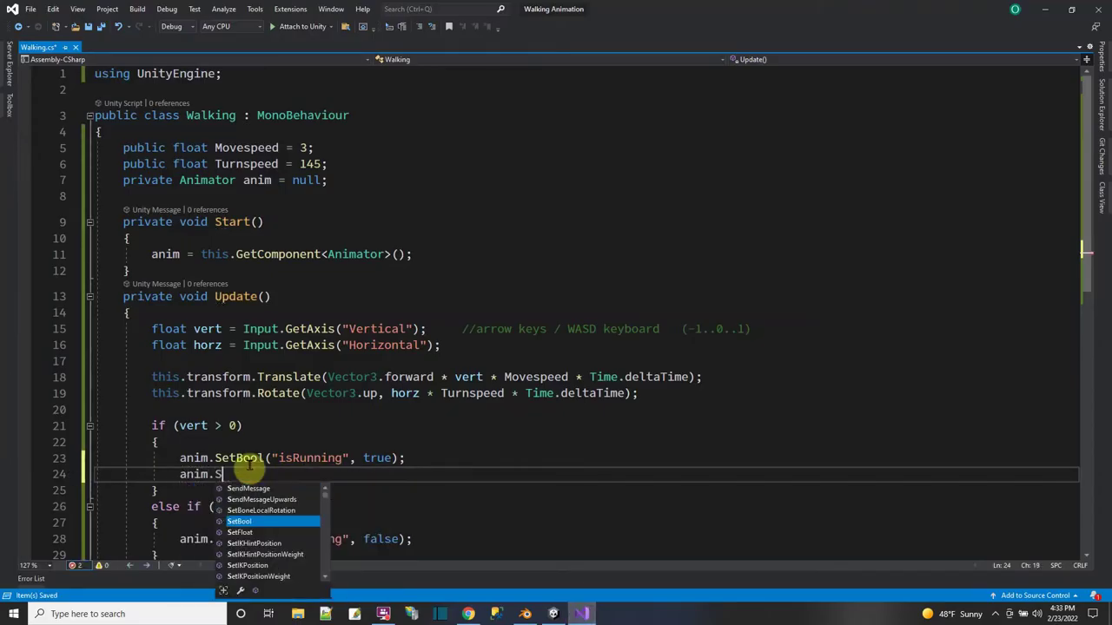
type("etFloat(\"")
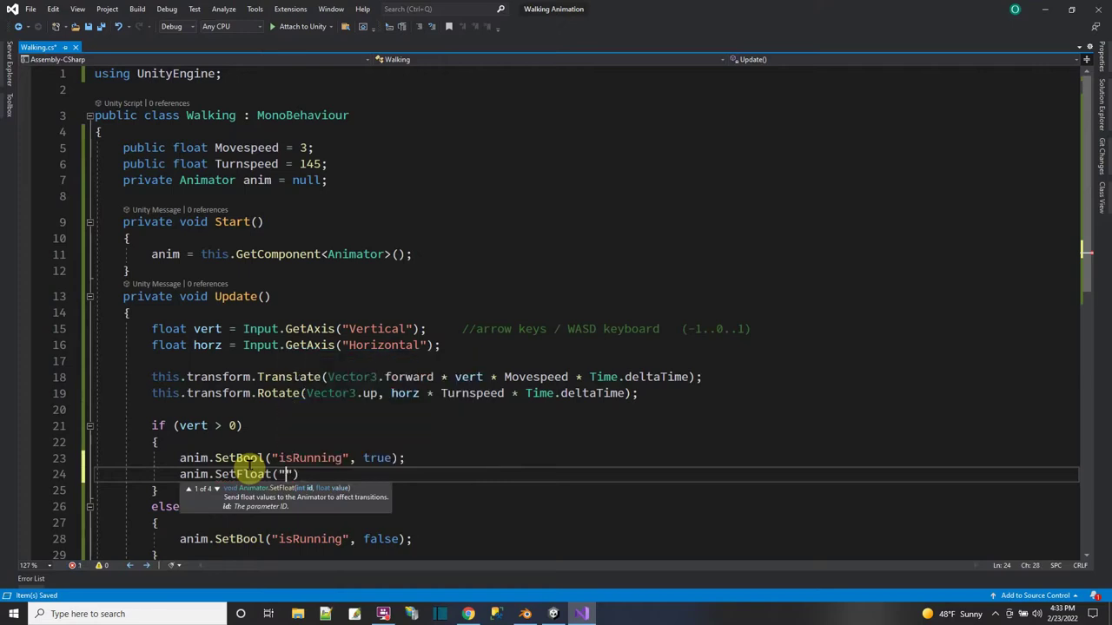
type("RunningSpeed\", 1)")
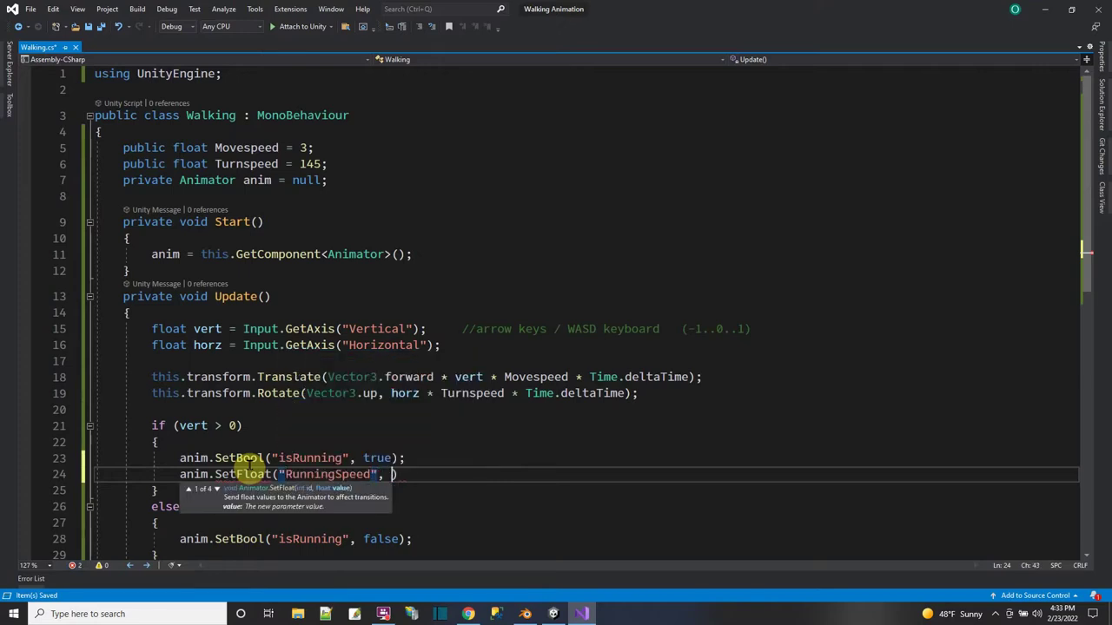
type(";")
scroll(261, 417, "down", 3)
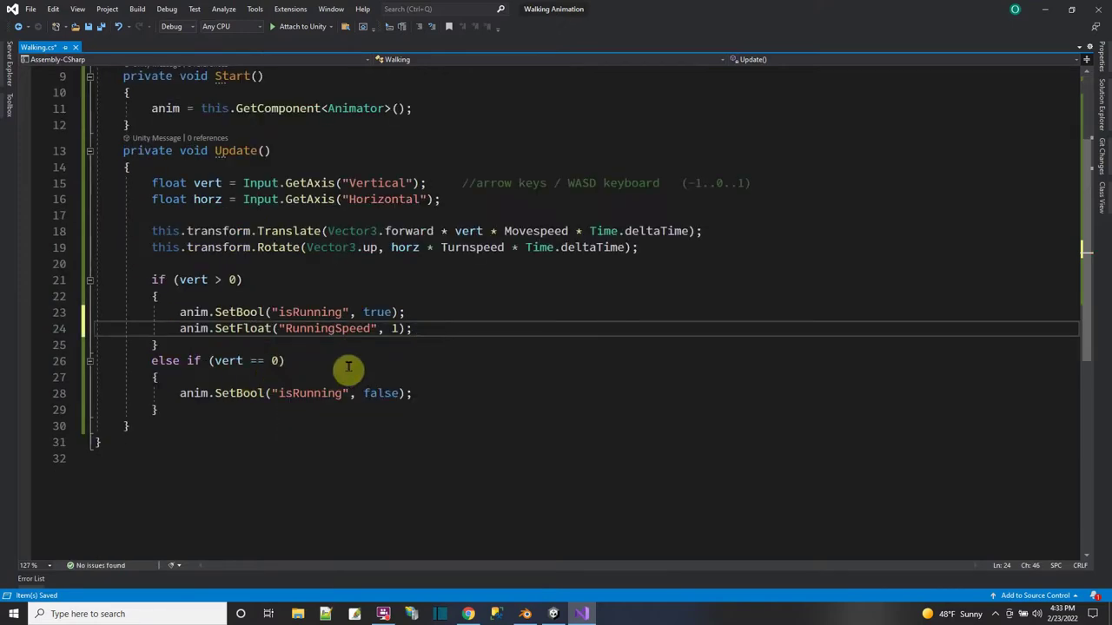
left_click(184, 408)
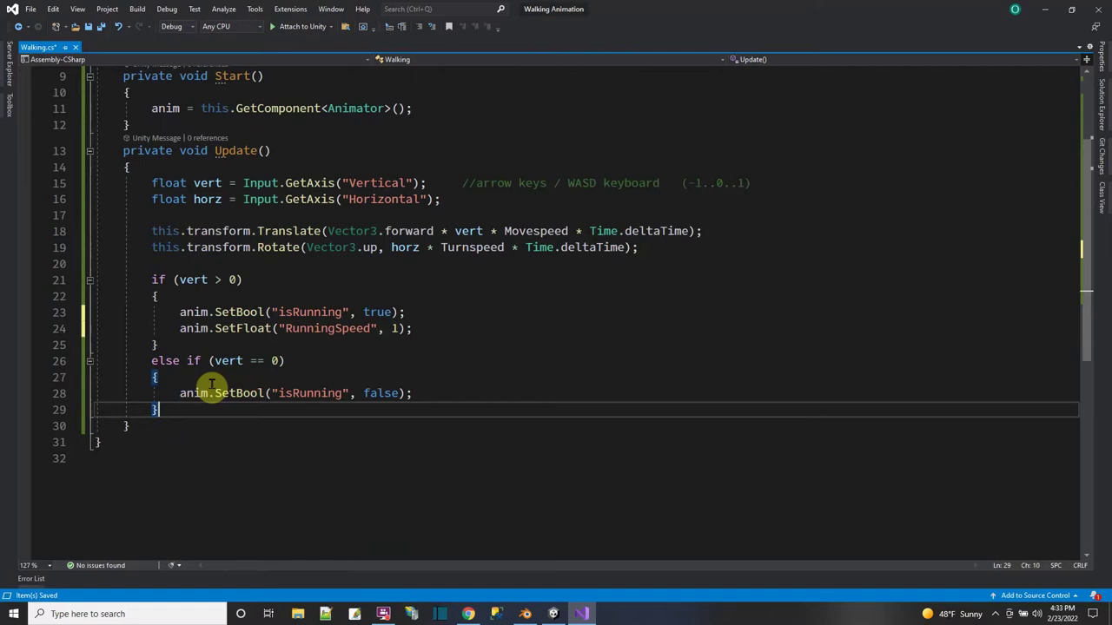
left_click(188, 351)
Add an else if (vert < 0) branch with the copied animator calls using RunningSpeed -1, and save.
key("Return")
type("else if (vert < 0) {")
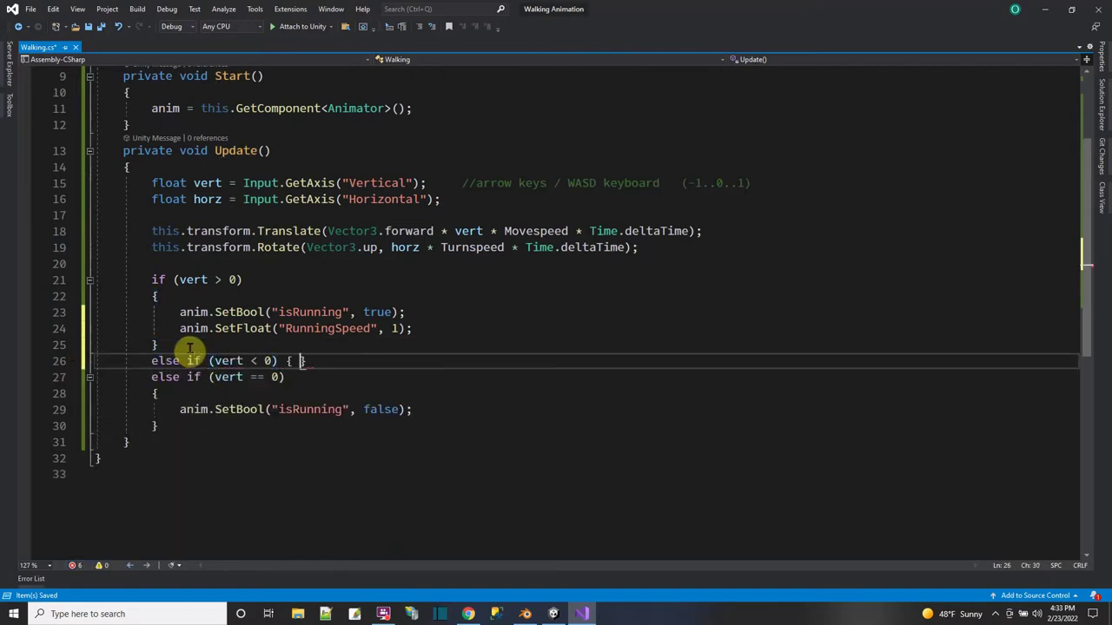
key("Return")
left_click_drag(176, 317, 441, 330)
key("ctrl+c")
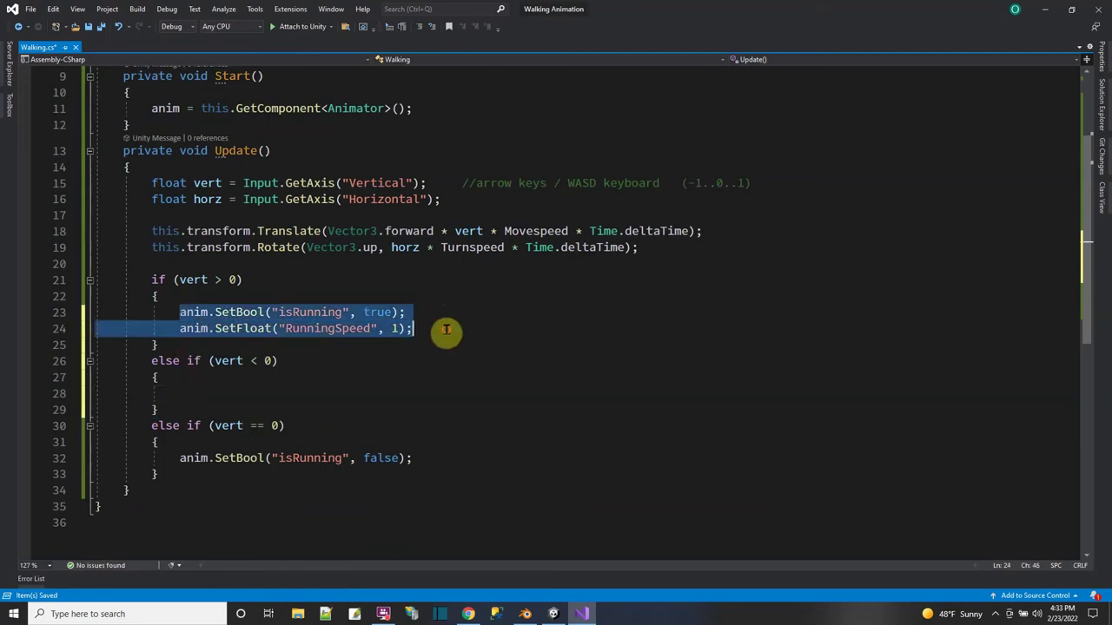
right_click(167, 302)
left_click(183, 533)
left_click(193, 393)
key("ctrl+v")
left_click(398, 410)
type("-")
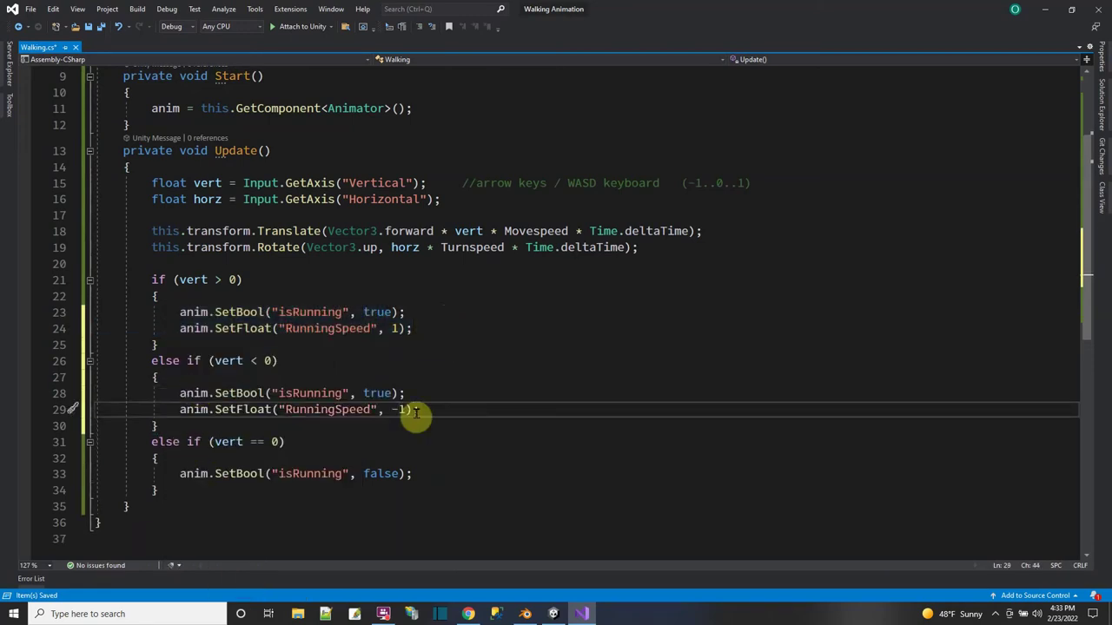
left_click(101, 27)
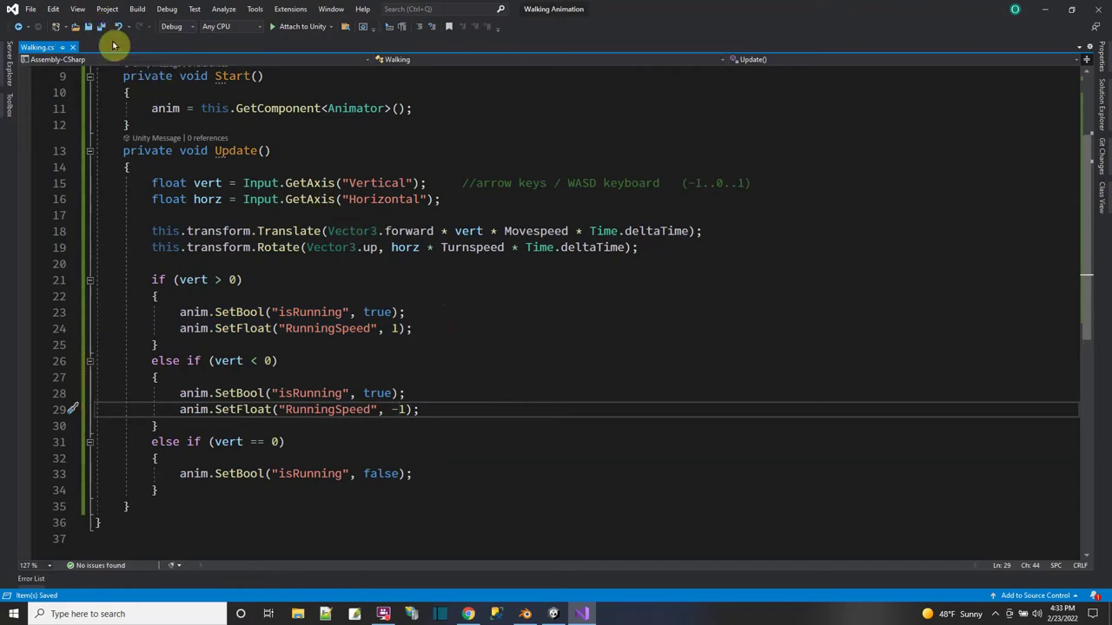
In Unity, run the character backward (S), forward (W), then backward again to test RunningSpeed.
mouse_move(553, 613)
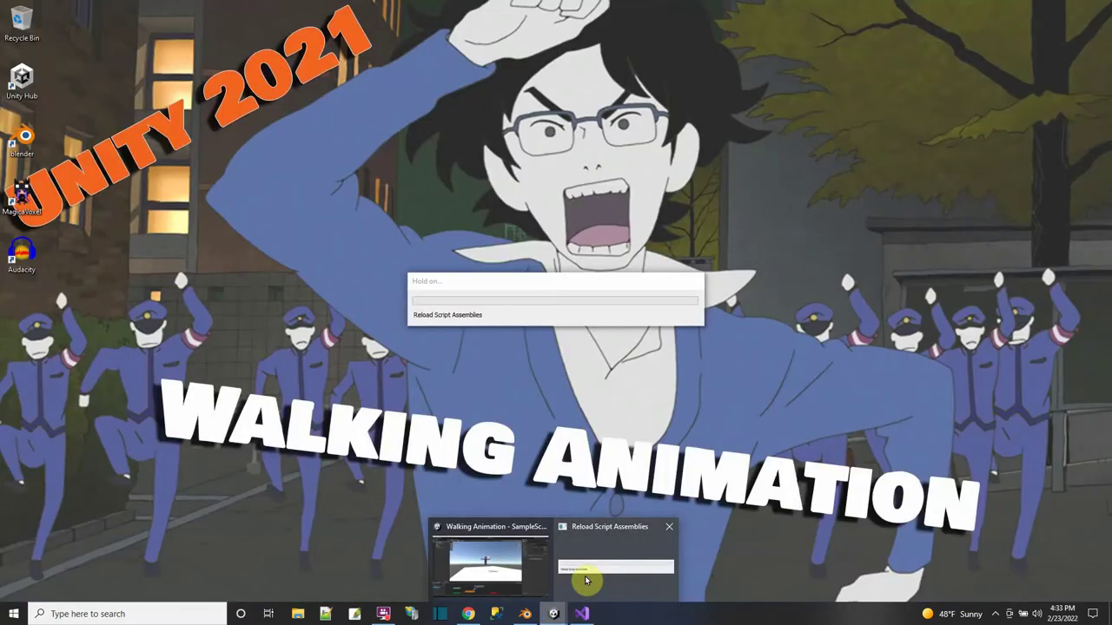
left_click(586, 580)
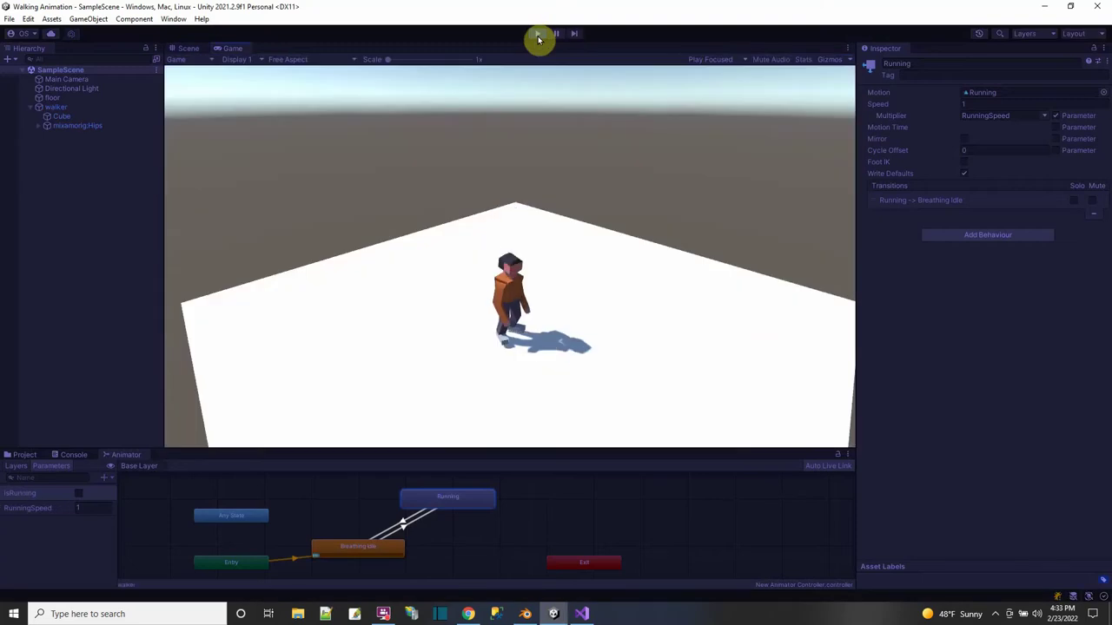
key("s")
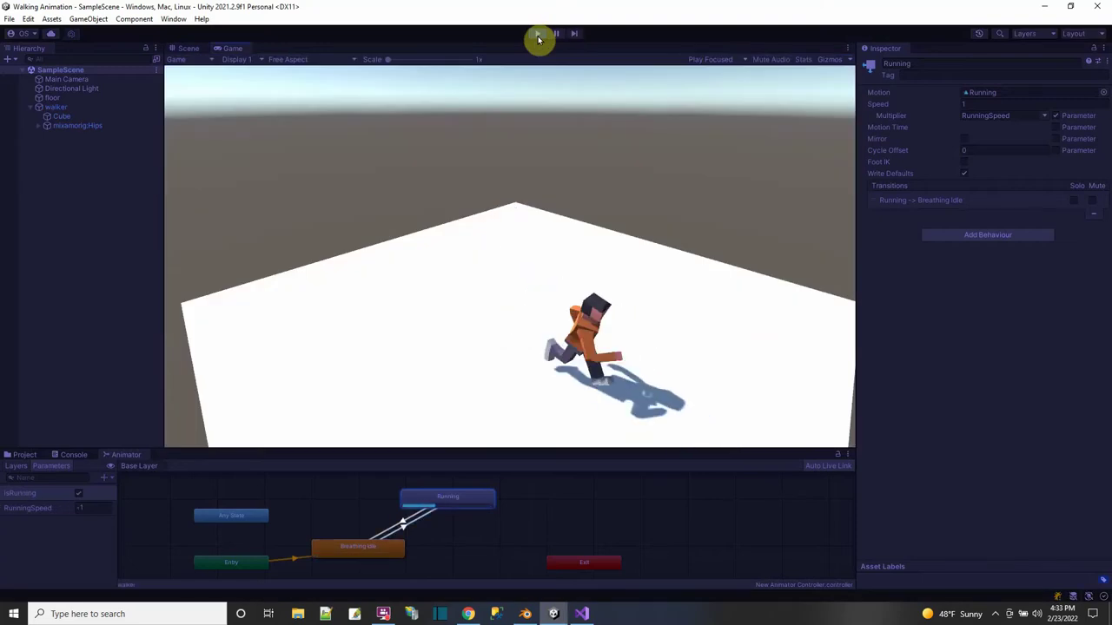
key("w")
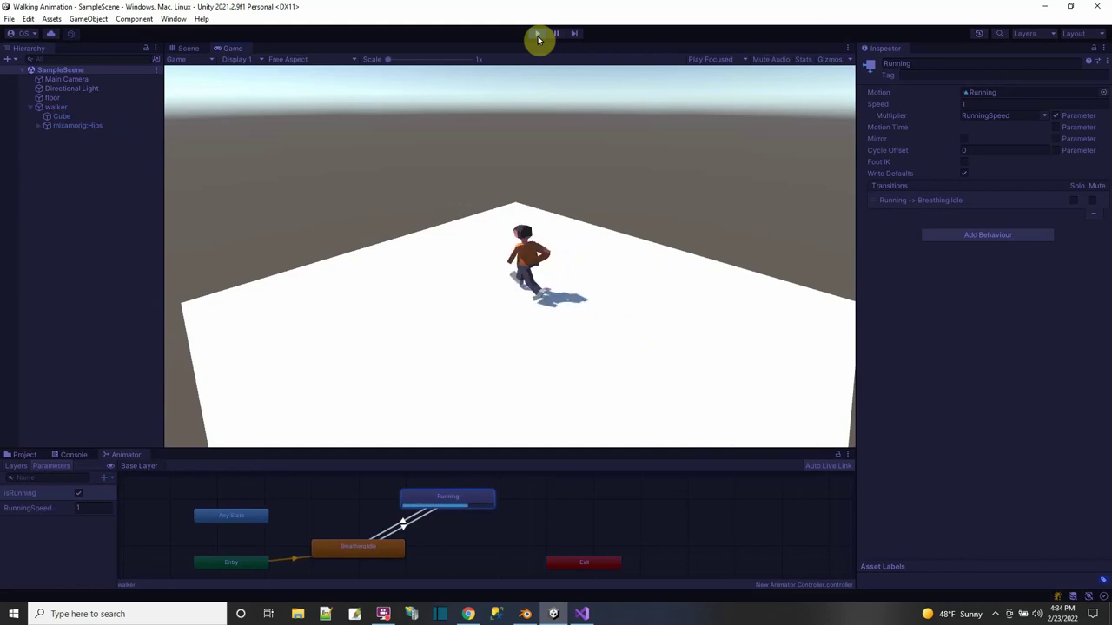
key("s")
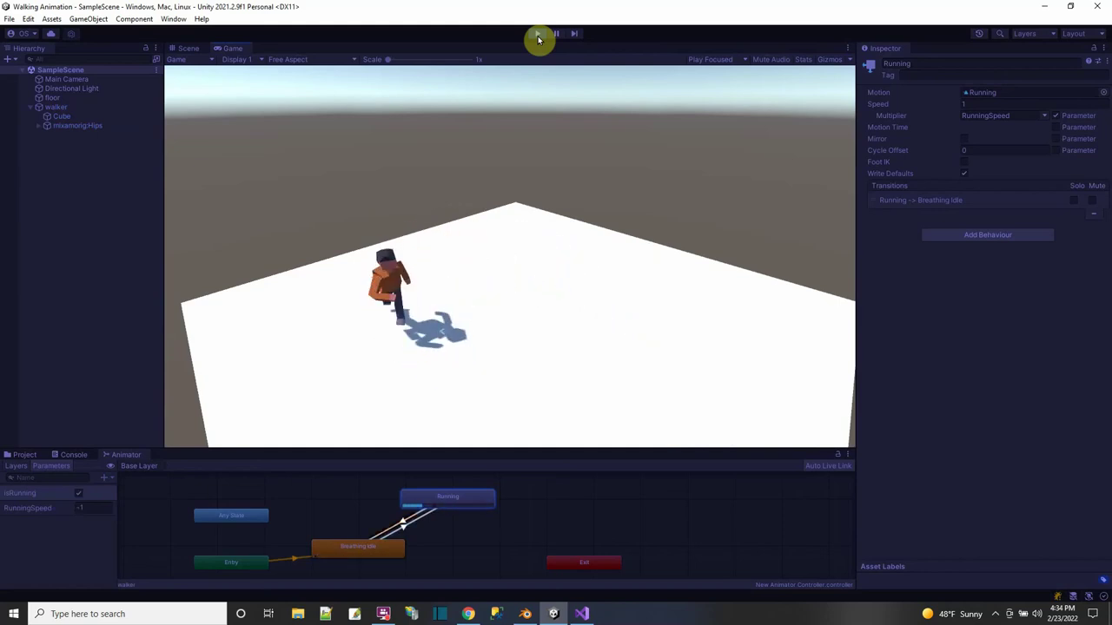